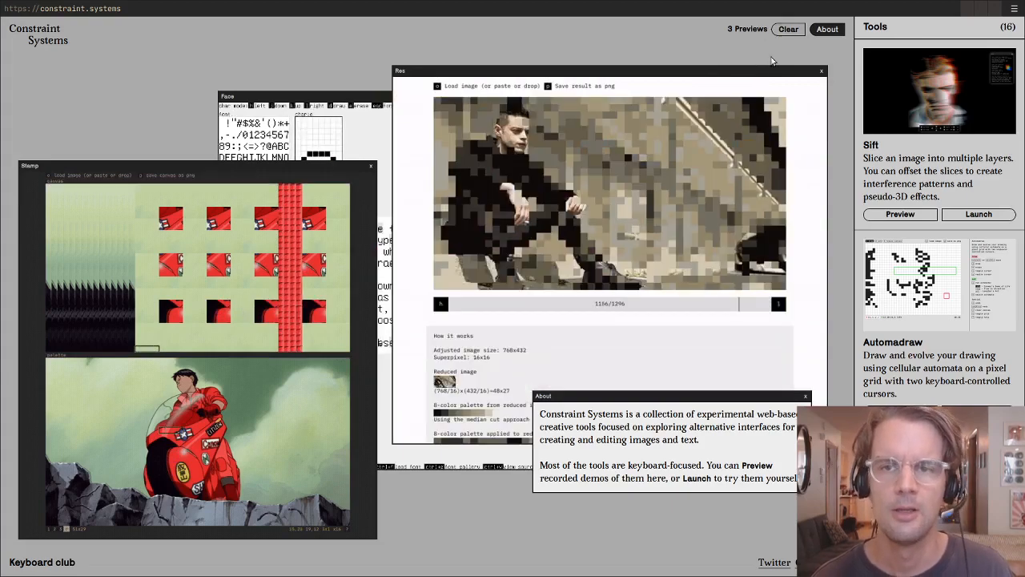
- Browse the tools list and clear all open tool previews from the workspace
{"action": "left_click", "coordinate": [641, 104]}
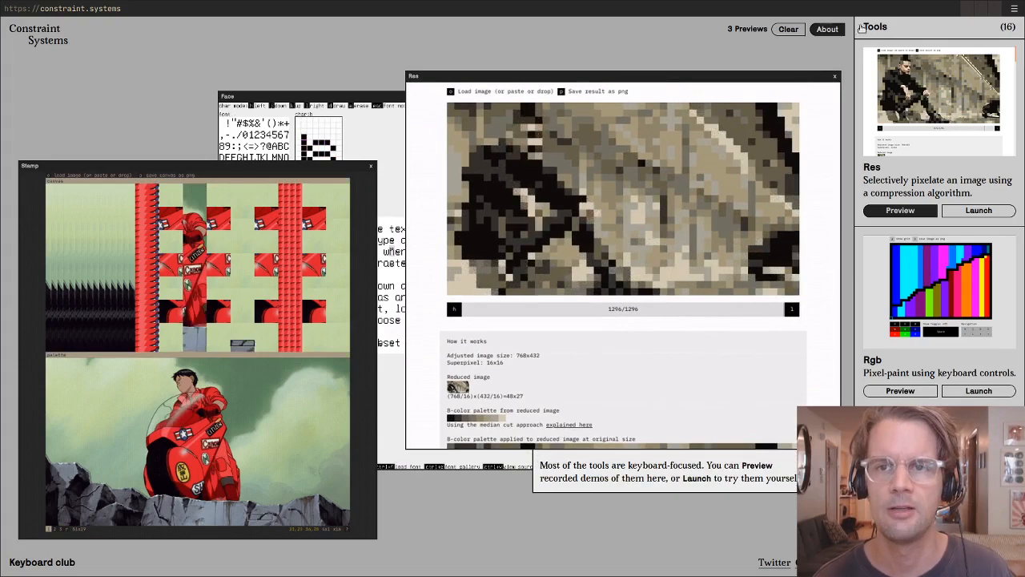
{"action": "scroll", "coordinate": [869, 243], "scroll_direction": "down", "scroll_amount": 5}
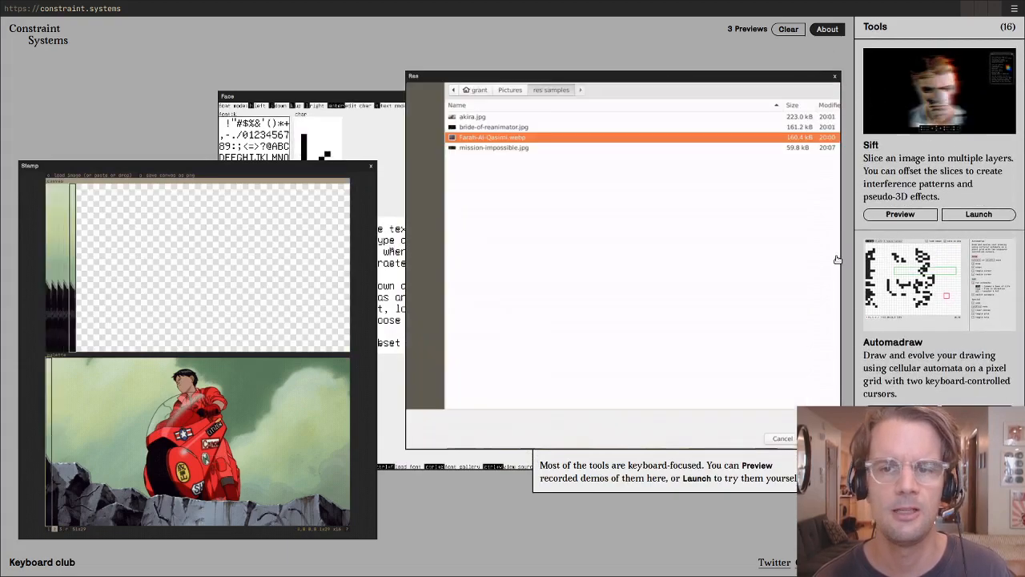
{"action": "scroll", "coordinate": [887, 326], "scroll_direction": "down", "scroll_amount": 1}
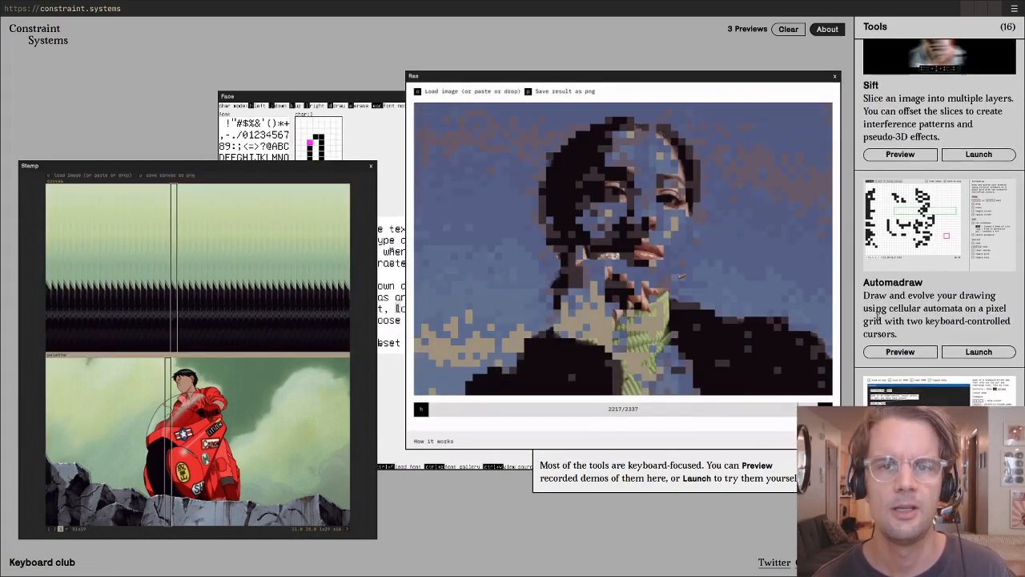
{"action": "left_click", "coordinate": [790, 28]}
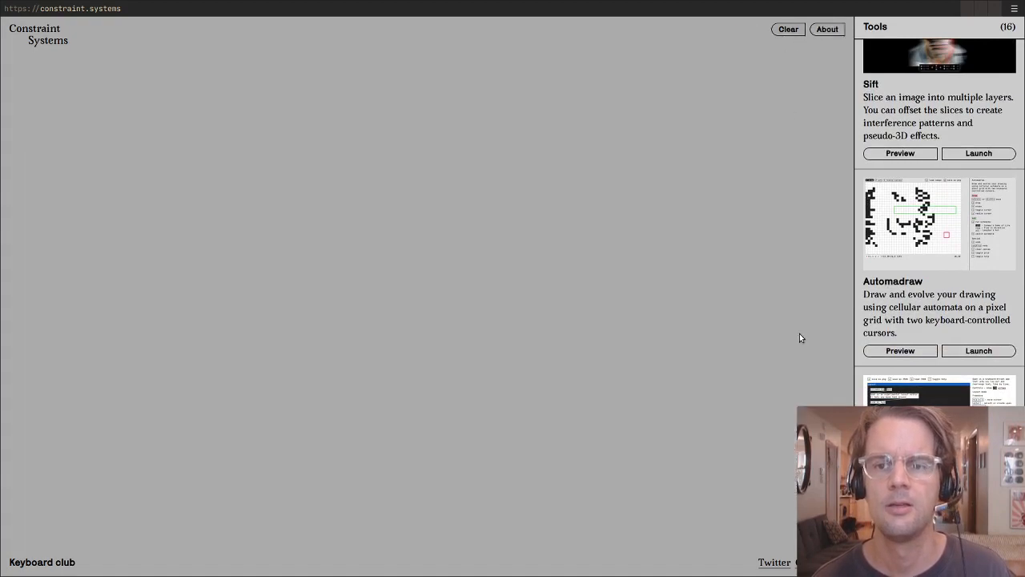
- Preview the Span tool in an enlarged preview window and launch the tool itself
{"action": "left_click", "coordinate": [900, 535]}
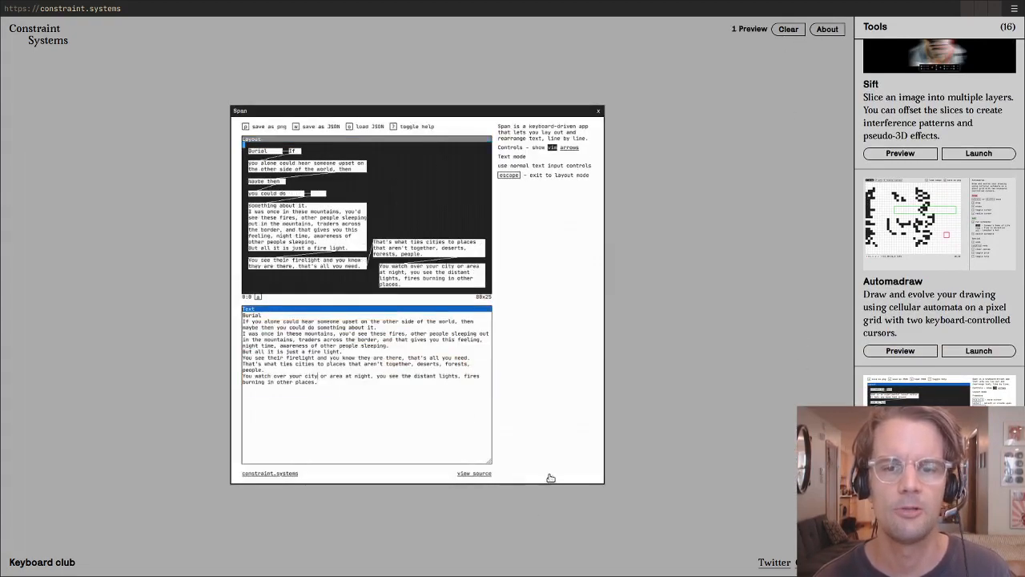
{"action": "left_click_drag", "start_coordinate": [597, 478], "coordinate": [689, 508]}
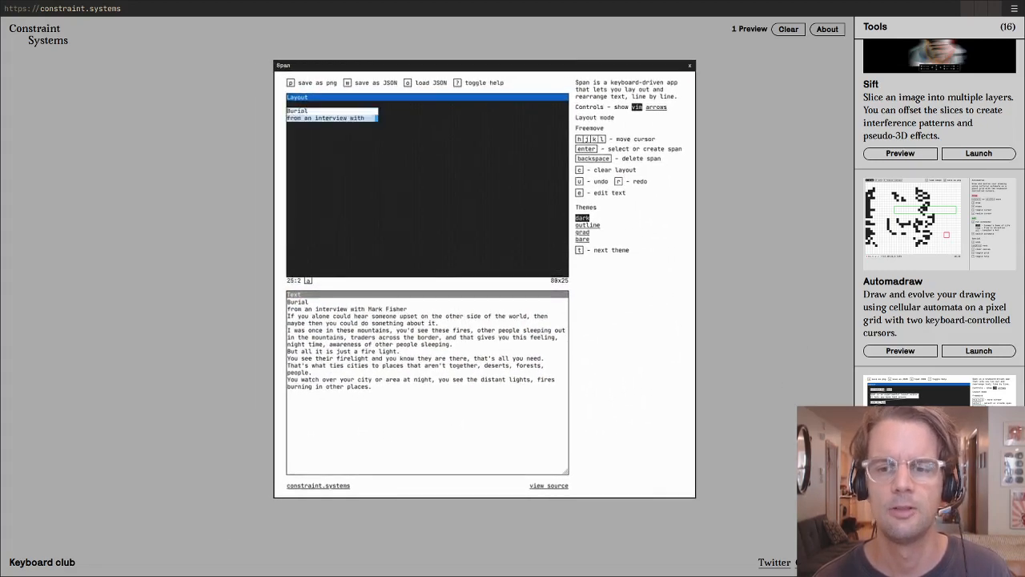
{"action": "left_click", "coordinate": [979, 535]}
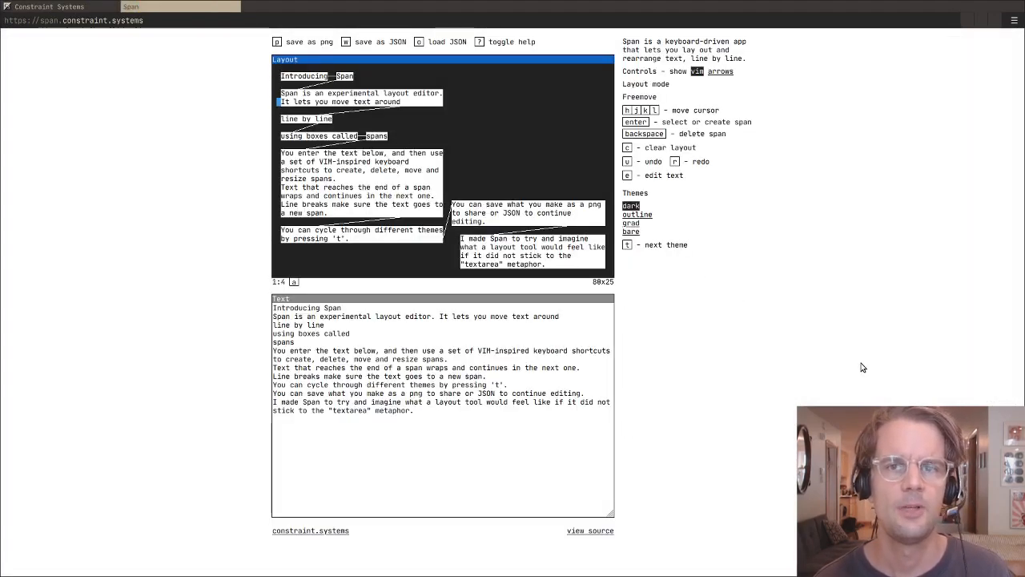
- Move the layout cursor freely around the canvas, over the existing spans and through the empty area beside them
{"action": "key", "text": "l"}
{"action": "key", "text": "l"}
{"action": "key", "text": "l"}
{"action": "key", "text": "l"}
{"action": "key", "text": "l"}
{"action": "key", "text": "l"}
{"action": "key", "text": "l"}
{"action": "key", "text": "l"}
{"action": "key", "text": "l"}
{"action": "key", "text": "l"}
{"action": "key", "text": "l"}
{"action": "key", "text": "l"}
{"action": "key", "text": "l"}
{"action": "key", "text": "l"}
{"action": "key", "text": "l"}
{"action": "key", "text": "l"}
{"action": "key", "text": "l"}
{"action": "key", "text": "l"}
{"action": "key", "text": "l"}
{"action": "key", "text": "l"}
{"action": "key", "text": "k"}
{"action": "key", "text": "k"}
{"action": "key", "text": "k"}
{"action": "key", "text": "l"}
{"action": "key", "text": "l"}
{"action": "key", "text": "l"}
{"action": "key", "text": "l"}
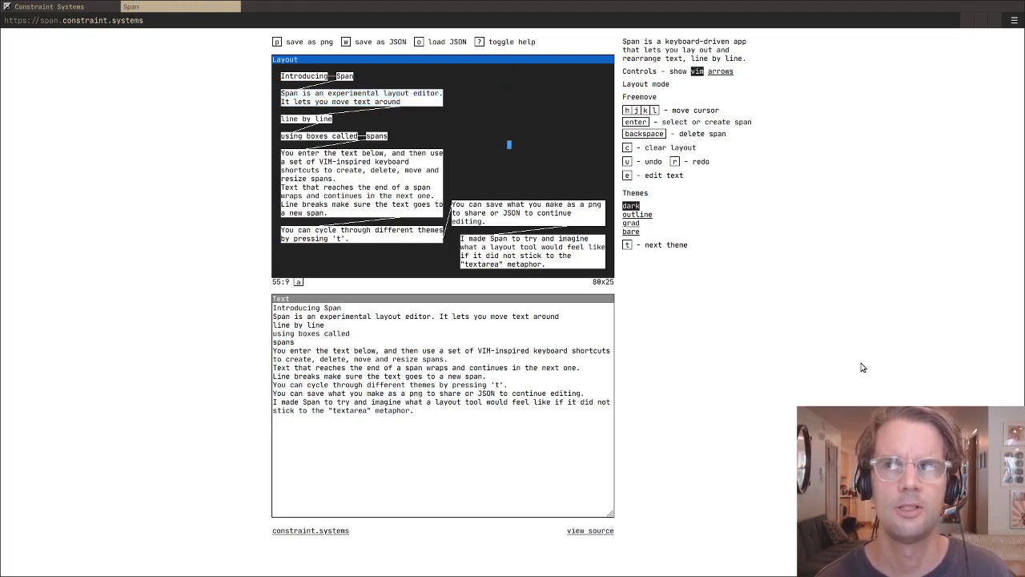
{"action": "key", "text": "j"}
{"action": "key", "text": "j"}
{"action": "key", "text": "j"}
{"action": "key", "text": "j"}
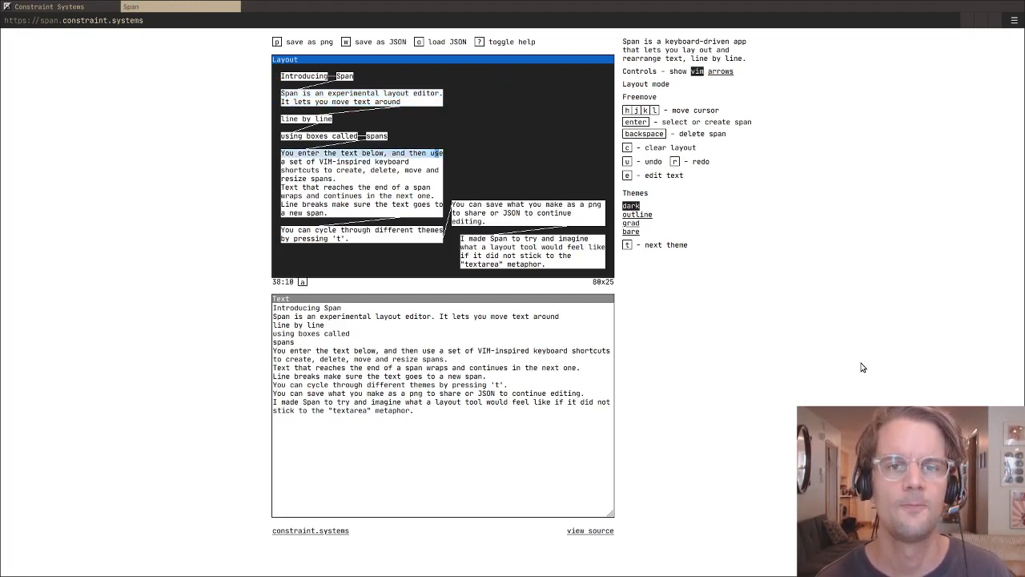
{"action": "key", "text": "l"}
{"action": "key", "text": "l"}
{"action": "key", "text": "l"}
{"action": "key", "text": "l"}
{"action": "key", "text": "l"}
{"action": "key", "text": "l"}
{"action": "key", "text": "l"}
{"action": "key", "text": "l"}
{"action": "key", "text": "l"}
{"action": "key", "text": "l"}
{"action": "key", "text": "l"}
{"action": "key", "text": "l"}
{"action": "key", "text": "j"}
{"action": "key", "text": "j"}
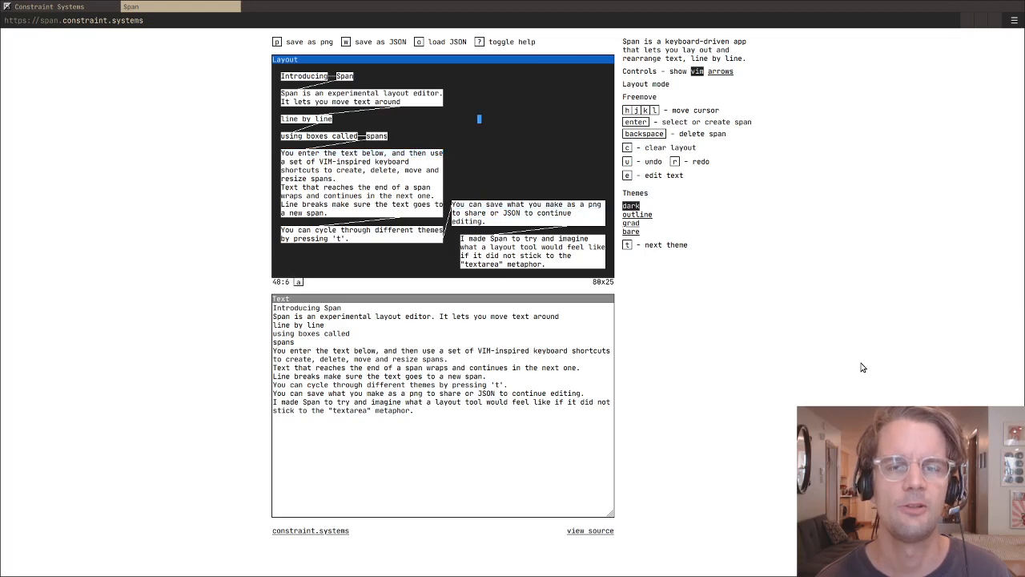
- Select the two-line span starting "Span is an experimental layout editor." and move it rightward in the layout
{"action": "key", "text": "h"}
{"action": "key", "text": "h"}
{"action": "key", "text": "h"}
{"action": "key", "text": "h"}
{"action": "key", "text": "k"}
{"action": "key", "text": "k"}
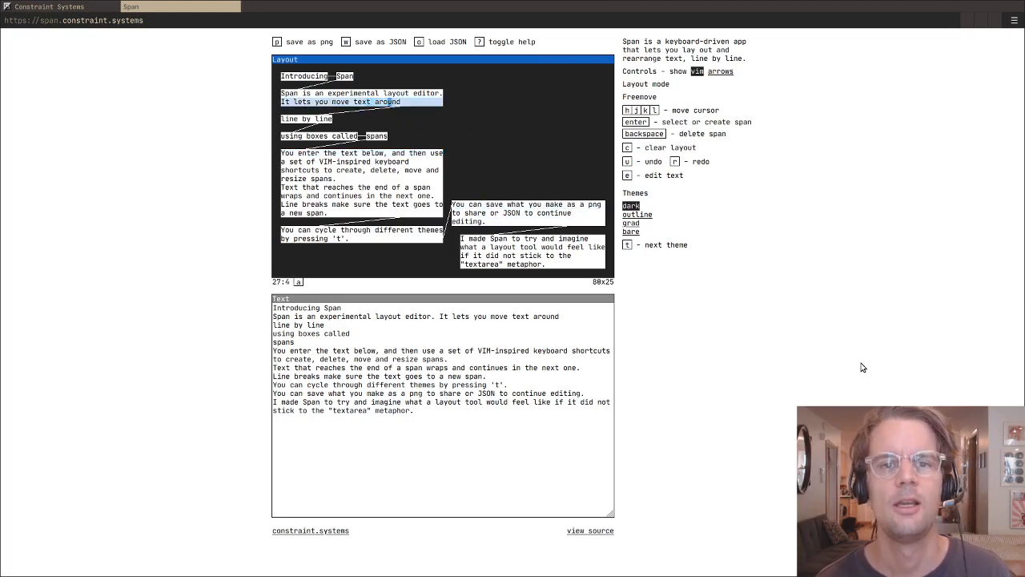
{"action": "key", "text": "k"}
{"action": "key", "text": "Return"}
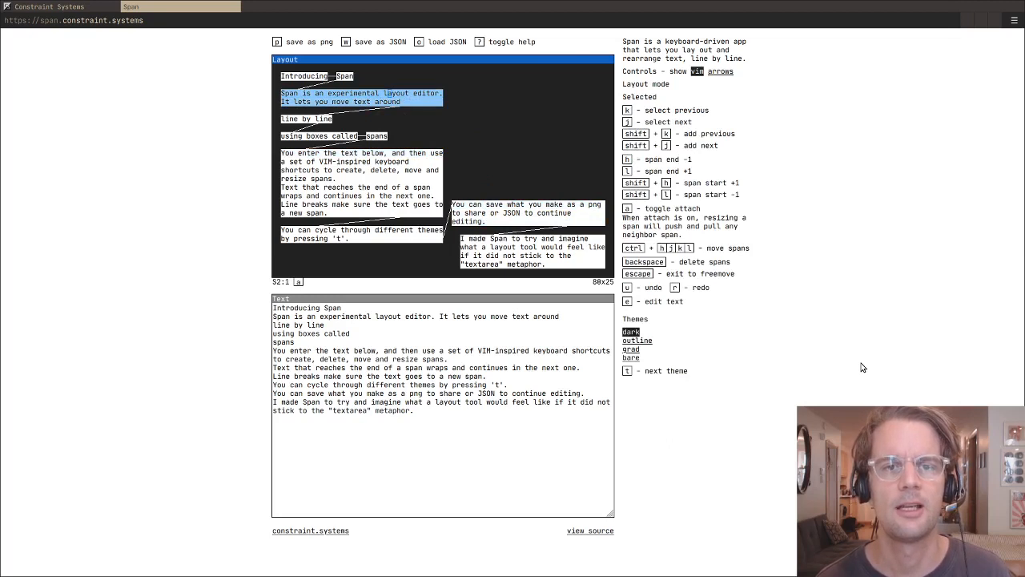
{"action": "key", "text": "ctrl+l"}
{"action": "key", "text": "ctrl+l"}
{"action": "key", "text": "ctrl+l"}
{"action": "key", "text": "ctrl+l"}
{"action": "key", "text": "ctrl+l"}
{"action": "key", "text": "ctrl+l"}
{"action": "key", "text": "ctrl+l"}
{"action": "key", "text": "ctrl+l"}
{"action": "key", "text": "ctrl+l"}
{"action": "key", "text": "ctrl+l"}
{"action": "key", "text": "ctrl+l"}
{"action": "key", "text": "ctrl+l"}
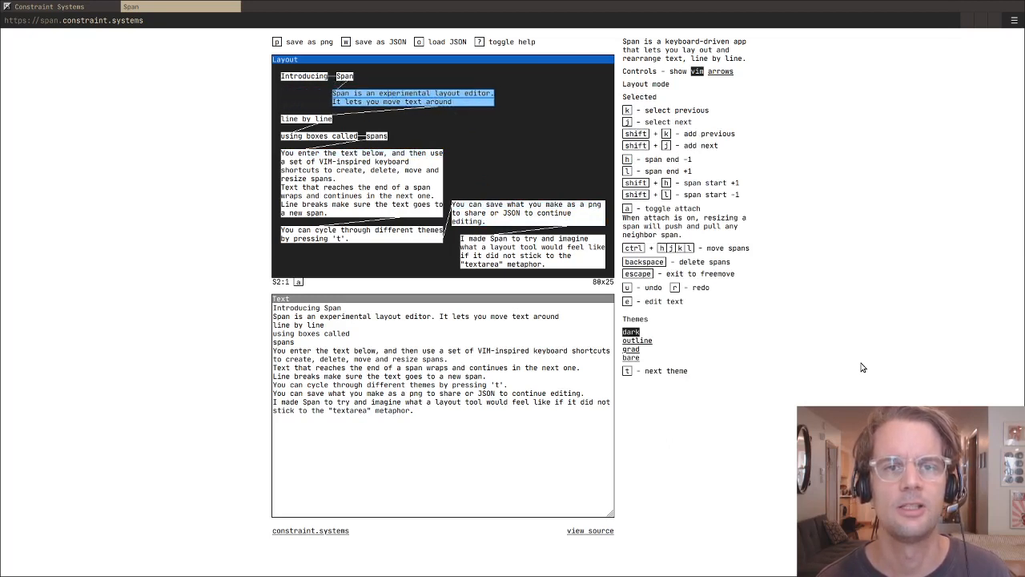
{"action": "key", "text": "ctrl+l"}
{"action": "key", "text": "ctrl+l"}
{"action": "key", "text": "ctrl+l"}
{"action": "key", "text": "ctrl+l"}
{"action": "key", "text": "ctrl+l"}
{"action": "key", "text": "ctrl+l"}
{"action": "key", "text": "ctrl+l"}
{"action": "key", "text": "ctrl+l"}
{"action": "key", "text": "ctrl+l"}
{"action": "key", "text": "ctrl+l"}
{"action": "key", "text": "ctrl+l"}
{"action": "key", "text": "ctrl+l"}
{"action": "key", "text": "ctrl+l"}
{"action": "key", "text": "ctrl+l"}
{"action": "key", "text": "ctrl+l"}
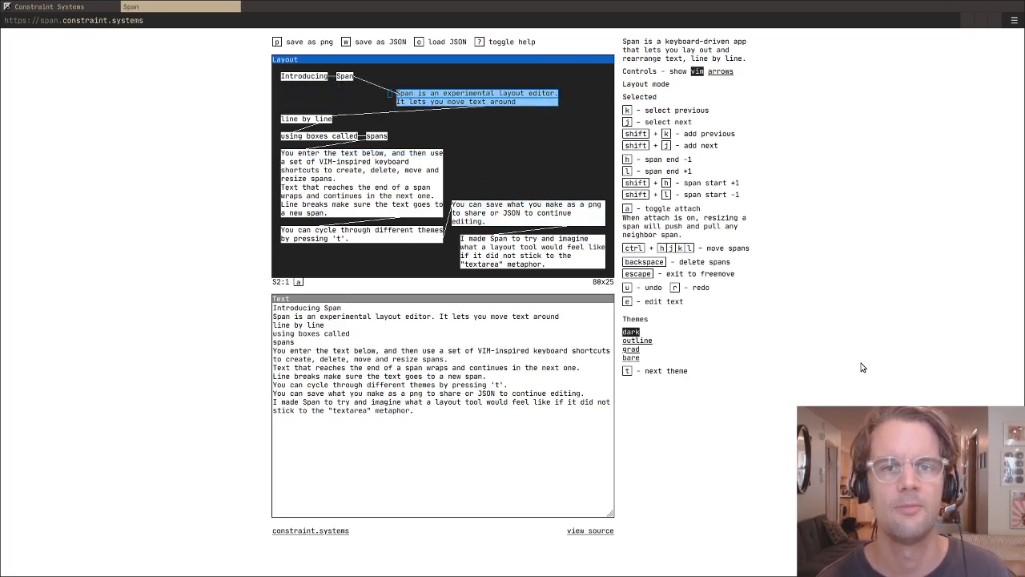
- Shift the selected two-line span sideways and move it down beside the "using boxes called spans" row
{"action": "key", "text": "ctrl+h"}
{"action": "key", "text": "ctrl+h"}
{"action": "key", "text": "ctrl+h"}
{"action": "key", "text": "ctrl+h"}
{"action": "key", "text": "ctrl+h"}
{"action": "key", "text": "ctrl+h"}
{"action": "key", "text": "ctrl+h"}
{"action": "key", "text": "ctrl+h"}
{"action": "key", "text": "ctrl+h"}
{"action": "key", "text": "ctrl+h"}
{"action": "key", "text": "ctrl+h"}
{"action": "key", "text": "ctrl+h"}
{"action": "key", "text": "ctrl+h"}
{"action": "key", "text": "ctrl+l"}
{"action": "key", "text": "ctrl+l"}
{"action": "key", "text": "ctrl+l"}
{"action": "key", "text": "ctrl+l"}
{"action": "key", "text": "ctrl+l"}
{"action": "key", "text": "ctrl+l"}
{"action": "key", "text": "ctrl+l"}
{"action": "key", "text": "ctrl+l"}
{"action": "key", "text": "ctrl+l"}
{"action": "key", "text": "ctrl+l"}
{"action": "key", "text": "ctrl+l"}
{"action": "key", "text": "ctrl+l"}
{"action": "key", "text": "ctrl+l"}
{"action": "key", "text": "ctrl+l"}
{"action": "key", "text": "ctrl+l"}
{"action": "key", "text": "ctrl+l"}
{"action": "key", "text": "ctrl+l"}
{"action": "key", "text": "ctrl+j"}
{"action": "key", "text": "ctrl+j"}
{"action": "key", "text": "ctrl+j"}
{"action": "key", "text": "ctrl+j"}
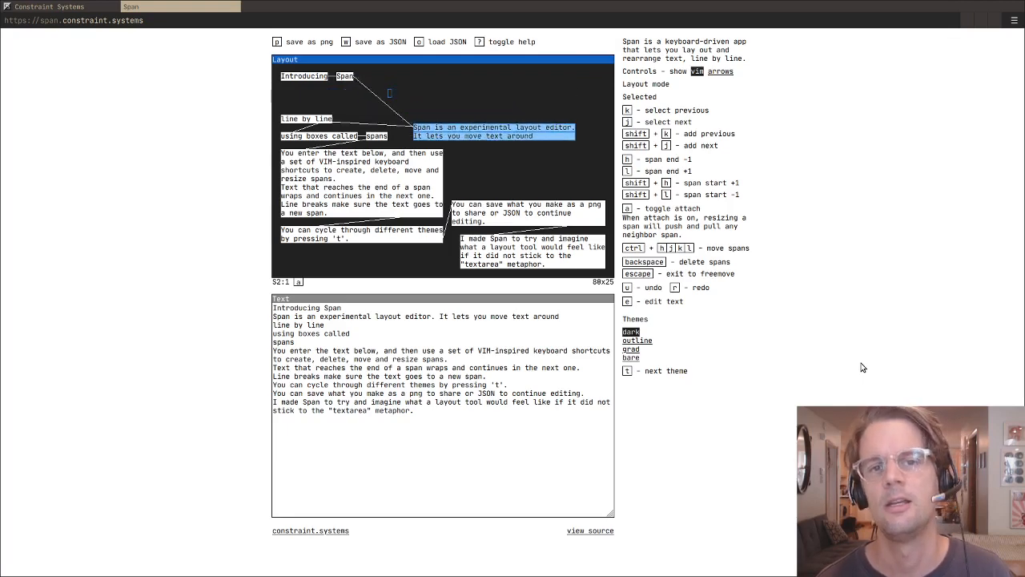
- Move the selected two-line span down over the large paragraph block and back up beside "line by line"
{"action": "key", "text": "ctrl+j"}
{"action": "key", "text": "ctrl+j"}
{"action": "key", "text": "ctrl+j"}
{"action": "key", "text": "ctrl+j"}
{"action": "key", "text": "ctrl+j"}
{"action": "key", "text": "ctrl+j"}
{"action": "key", "text": "ctrl+j"}
{"action": "key", "text": "ctrl+j"}
{"action": "key", "text": "ctrl+j"}
{"action": "key", "text": "ctrl+j"}
{"action": "key", "text": "ctrl+j"}
{"action": "key", "text": "ctrl+j"}
{"action": "key", "text": "ctrl+j"}
{"action": "key", "text": "ctrl+j"}
{"action": "key", "text": "ctrl+j"}
{"action": "key", "text": "ctrl+j"}
{"action": "key", "text": "ctrl+h"}
{"action": "key", "text": "ctrl+h"}
{"action": "key", "text": "ctrl+h"}
{"action": "key", "text": "ctrl+h"}
{"action": "key", "text": "ctrl+h"}
{"action": "key", "text": "ctrl+h"}
{"action": "key", "text": "ctrl+h"}
{"action": "key", "text": "ctrl+h"}
{"action": "key", "text": "ctrl+k"}
{"action": "key", "text": "ctrl+k"}
{"action": "key", "text": "ctrl+k"}
{"action": "key", "text": "ctrl+k"}
{"action": "key", "text": "ctrl+k"}
{"action": "key", "text": "ctrl+k"}
{"action": "key", "text": "ctrl+k"}
{"action": "key", "text": "ctrl+k"}
{"action": "key", "text": "ctrl+k"}
{"action": "key", "text": "ctrl+k"}
{"action": "key", "text": "ctrl+k"}
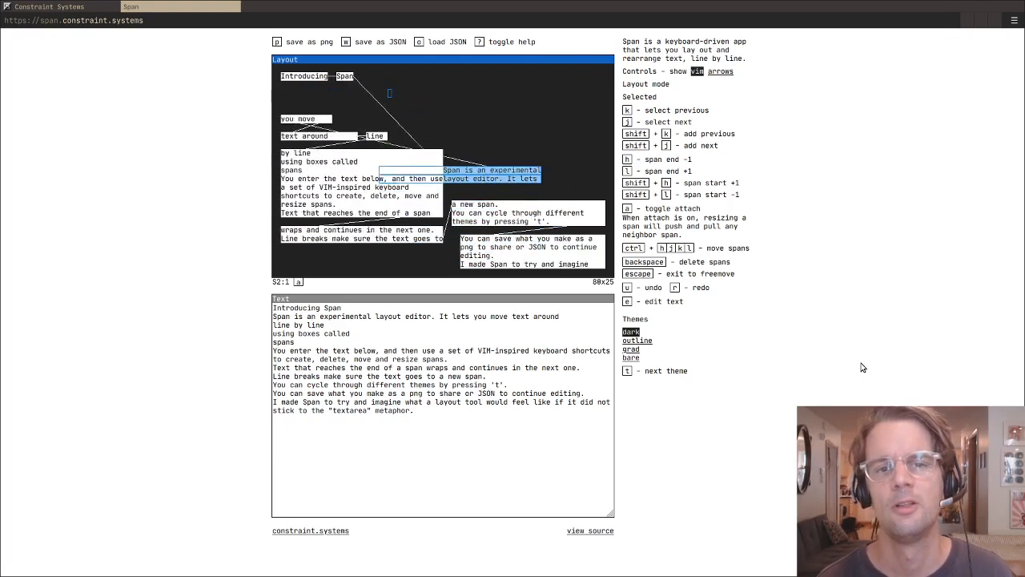
{"action": "key", "text": "ctrl+j"}
{"action": "key", "text": "ctrl+j"}
{"action": "key", "text": "ctrl+j"}
{"action": "key", "text": "ctrl+j"}
{"action": "key", "text": "ctrl+j"}
{"action": "key", "text": "ctrl+k"}
{"action": "key", "text": "ctrl+k"}
{"action": "key", "text": "ctrl+k"}
{"action": "key", "text": "ctrl+k"}
{"action": "key", "text": "ctrl+k"}
{"action": "key", "text": "ctrl+k"}
{"action": "key", "text": "ctrl+k"}
{"action": "key", "text": "ctrl+k"}
{"action": "key", "text": "ctrl+k"}
{"action": "key", "text": "ctrl+k"}
{"action": "key", "text": "ctrl+k"}
{"action": "key", "text": "ctrl+k"}
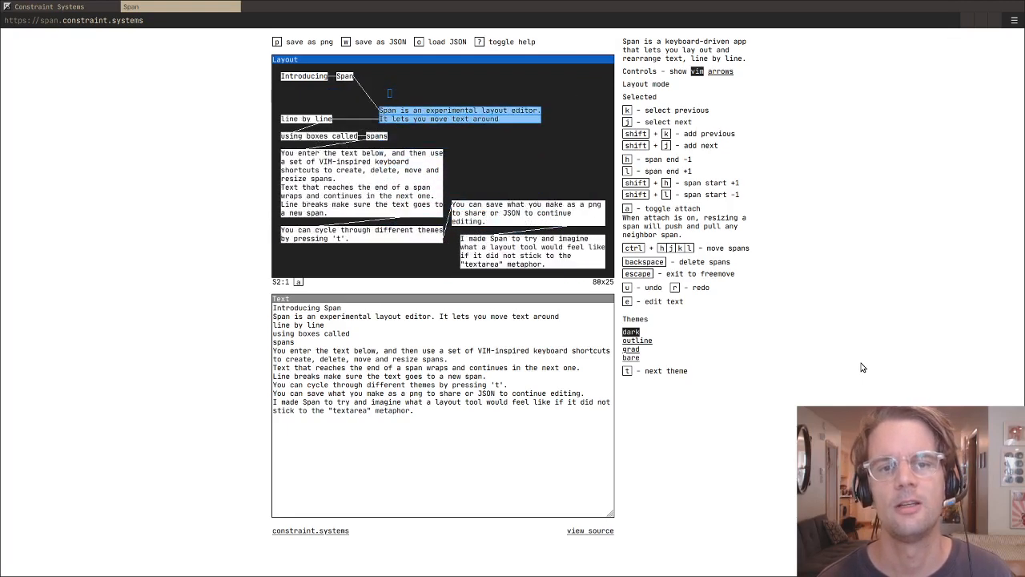
- Place the selected two-line span just below the heading row, well to the right of "Introducing Span"
{"action": "key", "text": "ctrl+k"}
{"action": "key", "text": "ctrl+k"}
{"action": "key", "text": "ctrl+l"}
{"action": "key", "text": "ctrl+l"}
{"action": "key", "text": "ctrl+l"}
{"action": "key", "text": "ctrl+l"}
{"action": "key", "text": "ctrl+l"}
{"action": "key", "text": "ctrl+l"}
- Step the selection forward and back through the following spans, ending on the "resize spans." line
{"action": "key", "text": "j"}
{"action": "key", "text": "j"}
{"action": "key", "text": "j"}
{"action": "key", "text": "j"}
{"action": "key", "text": "j"}
{"action": "key", "text": "j"}
{"action": "key", "text": "j"}
{"action": "key", "text": "j"}
{"action": "key", "text": "j"}
{"action": "key", "text": "j"}
{"action": "key", "text": "j"}
{"action": "key", "text": "j"}
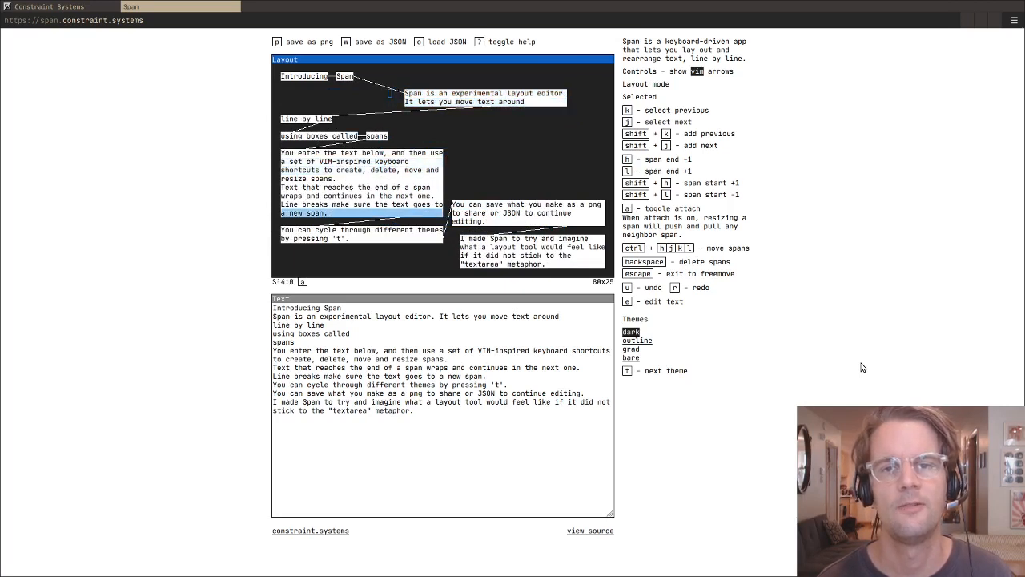
{"action": "key", "text": "k"}
{"action": "key", "text": "k"}
{"action": "key", "text": "k"}
{"action": "key", "text": "k"}
{"action": "key", "text": "k"}
{"action": "key", "text": "k"}
{"action": "key", "text": "j"}
{"action": "key", "text": "j"}
{"action": "key", "text": "j"}
{"action": "key", "text": "j"}
{"action": "key", "text": "k"}
{"action": "key", "text": "k"}
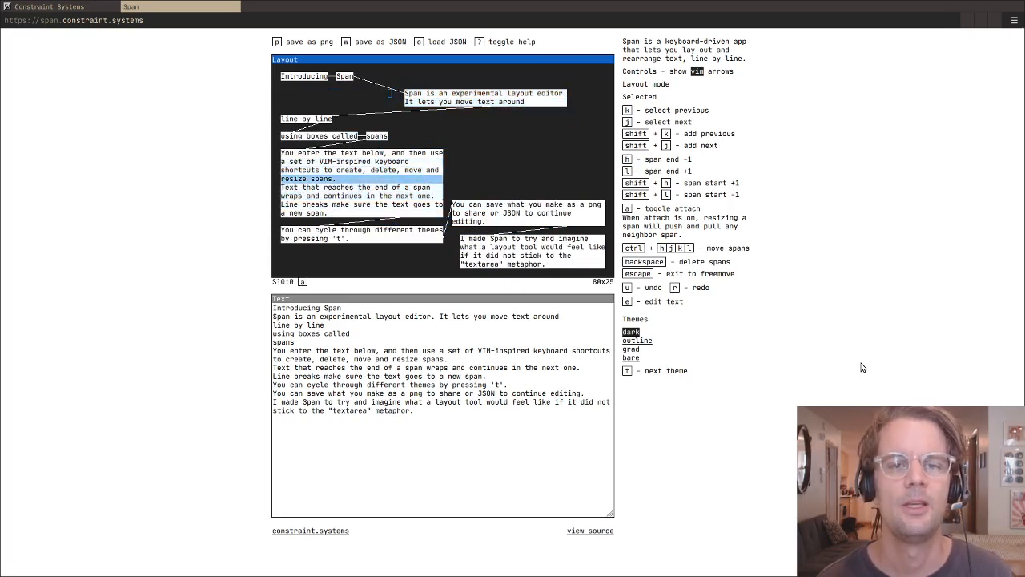
- Add the two preceding lines to the selection, extend the three lines' ends rightward and move their starts inward
{"action": "key", "text": "shift+k"}
{"action": "key", "text": "shift+k"}
{"action": "key", "text": "l"}
{"action": "key", "text": "l"}
{"action": "key", "text": "l"}
{"action": "key", "text": "l"}
{"action": "key", "text": "l"}
{"action": "key", "text": "l"}
{"action": "key", "text": "l"}
{"action": "key", "text": "l"}
{"action": "key", "text": "l"}
{"action": "key", "text": "l"}
{"action": "key", "text": "l"}
{"action": "key", "text": "l"}
{"action": "key", "text": "l"}
{"action": "key", "text": "l"}
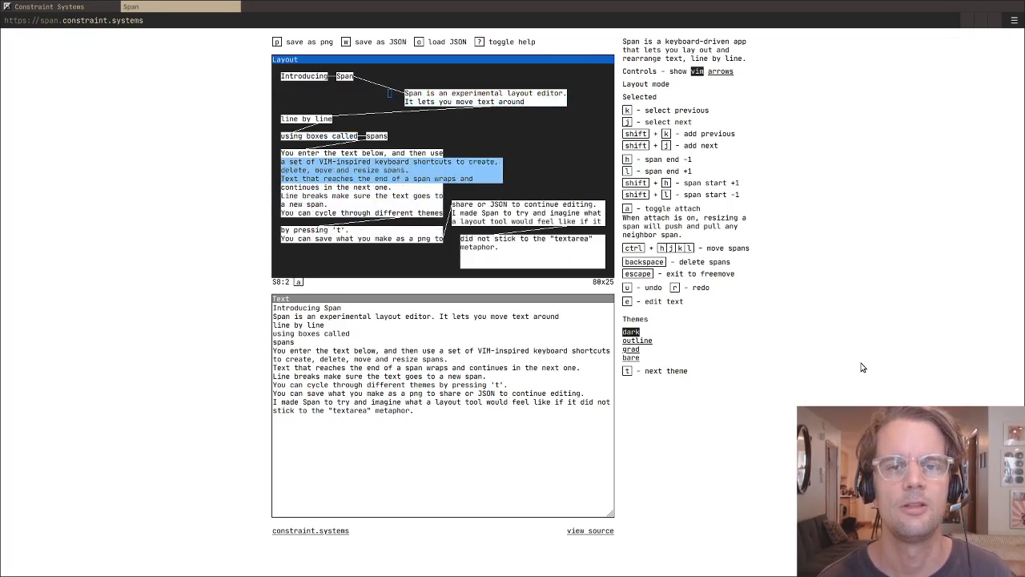
{"action": "key", "text": "l"}
{"action": "key", "text": "l"}
{"action": "key", "text": "l"}
{"action": "key", "text": "l"}
{"action": "key", "text": "l"}
{"action": "key", "text": "l"}
{"action": "key", "text": "l"}
{"action": "key", "text": "l"}
{"action": "key", "text": "l"}
{"action": "key", "text": "l"}
{"action": "key", "text": "shift+l"}
{"action": "key", "text": "shift+l"}
{"action": "key", "text": "shift+l"}
{"action": "key", "text": "shift+l"}
{"action": "key", "text": "shift+l"}
{"action": "key", "text": "shift+l"}
{"action": "key", "text": "shift+l"}
{"action": "key", "text": "shift+l"}
{"action": "key", "text": "shift+l"}
{"action": "key", "text": "shift+l"}
{"action": "key", "text": "shift+l"}
{"action": "key", "text": "shift+l"}
{"action": "key", "text": "shift+l"}
{"action": "key", "text": "shift+l"}
{"action": "key", "text": "shift+l"}
{"action": "key", "text": "shift+l"}
{"action": "key", "text": "shift+l"}
{"action": "key", "text": "shift+l"}
{"action": "key", "text": "shift+l"}
{"action": "key", "text": "shift+l"}
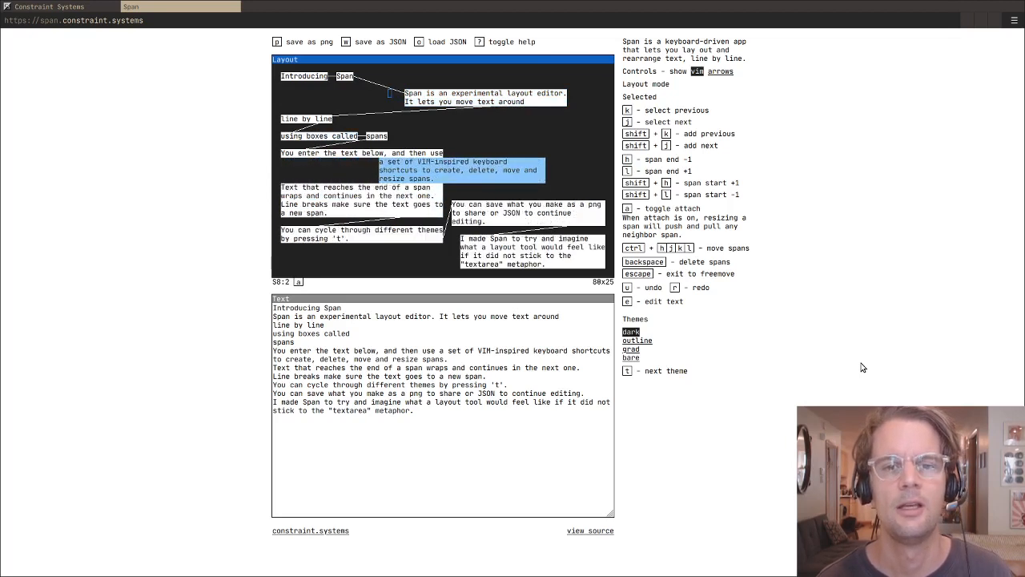
- Adjust the start of the three selected lines back and forth, leaving it slightly further right
{"action": "key", "text": "shift+h"}
{"action": "key", "text": "shift+h"}
{"action": "key", "text": "shift+h"}
{"action": "key", "text": "shift+h"}
{"action": "key", "text": "shift+h"}
{"action": "key", "text": "shift+h"}
{"action": "key", "text": "shift+h"}
{"action": "key", "text": "shift+h"}
{"action": "key", "text": "shift+h"}
{"action": "key", "text": "shift+h"}
{"action": "key", "text": "shift+h"}
{"action": "key", "text": "shift+h"}
{"action": "key", "text": "shift+h"}
{"action": "key", "text": "shift+h"}
{"action": "key", "text": "shift+h"}
{"action": "key", "text": "shift+h"}
{"action": "key", "text": "shift+h"}
{"action": "key", "text": "shift+h"}
{"action": "key", "text": "shift+h"}
{"action": "key", "text": "shift+h"}
{"action": "key", "text": "shift+l"}
{"action": "key", "text": "shift+l"}
{"action": "key", "text": "shift+l"}
{"action": "key", "text": "shift+l"}
{"action": "key", "text": "shift+l"}
{"action": "key", "text": "shift+l"}
{"action": "key", "text": "shift+l"}
{"action": "key", "text": "shift+l"}
{"action": "key", "text": "shift+l"}
{"action": "key", "text": "shift+l"}
{"action": "key", "text": "shift+l"}
{"action": "key", "text": "shift+l"}
{"action": "key", "text": "shift+l"}
{"action": "key", "text": "shift+l"}
{"action": "key", "text": "shift+l"}
{"action": "key", "text": "shift+l"}
{"action": "key", "text": "shift+l"}
{"action": "key", "text": "shift+l"}
{"action": "key", "text": "shift+l"}
{"action": "key", "text": "shift+l"}
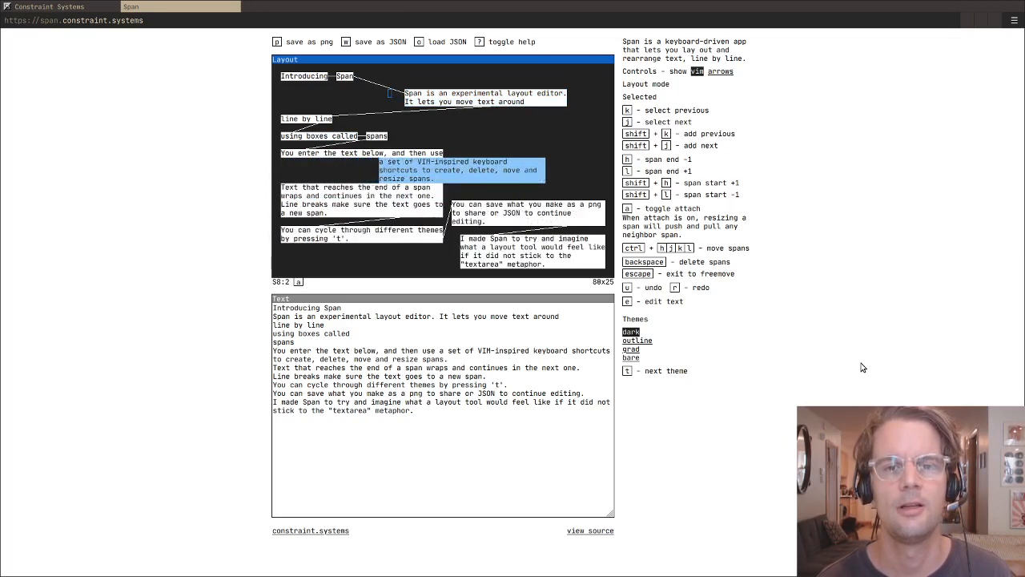
{"action": "key", "text": "shift+l"}
{"action": "key", "text": "shift+l"}
{"action": "key", "text": "shift+l"}
- Pull in the ends of the three selected lines so the last one reads "create, delete, move and"
{"action": "key", "text": "l"}
{"action": "key", "text": "l"}
{"action": "key", "text": "l"}
{"action": "key", "text": "l"}
{"action": "key", "text": "l"}
{"action": "key", "text": "l"}
{"action": "key", "text": "l"}
{"action": "key", "text": "l"}
{"action": "key", "text": "l"}
{"action": "key", "text": "l"}
{"action": "key", "text": "h"}
{"action": "key", "text": "h"}
{"action": "key", "text": "h"}
{"action": "key", "text": "h"}
{"action": "key", "text": "h"}
{"action": "key", "text": "h"}
{"action": "key", "text": "h"}
{"action": "key", "text": "h"}
{"action": "key", "text": "h"}
{"action": "key", "text": "h"}
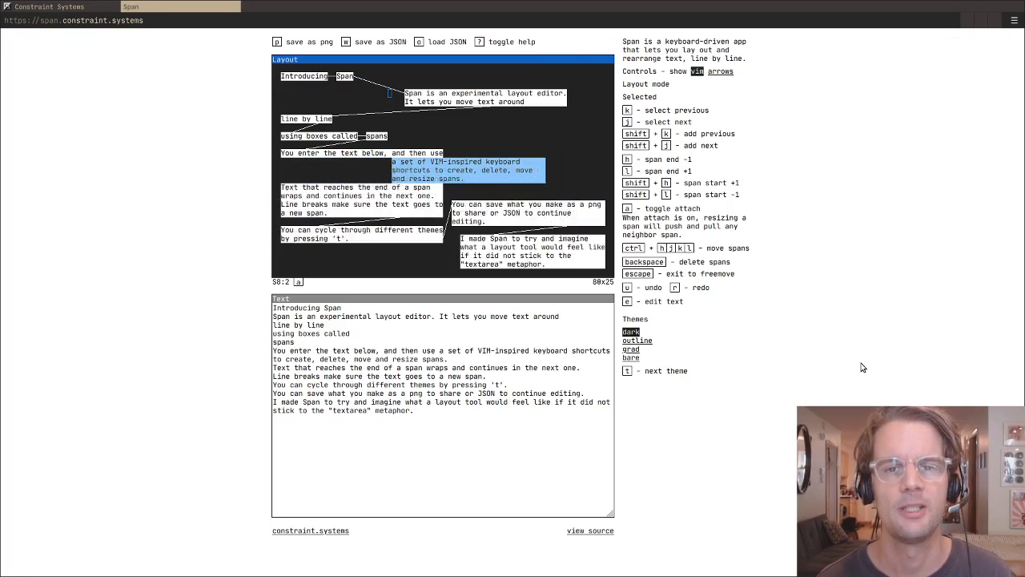
{"action": "key", "text": "h"}
{"action": "key", "text": "h"}
{"action": "key", "text": "h"}
{"action": "key", "text": "h"}
{"action": "key", "text": "h"}
{"action": "key", "text": "h"}
{"action": "key", "text": "h"}
{"action": "key", "text": "h"}
{"action": "key", "text": "h"}
{"action": "key", "text": "h"}
{"action": "key", "text": "h"}
- Step the selection through the spans to the "You can cycle through different themes" line
{"action": "key", "text": "j"}
{"action": "key", "text": "j"}
{"action": "key", "text": "j"}
{"action": "key", "text": "j"}
{"action": "key", "text": "j"}
{"action": "key", "text": "j"}
{"action": "key", "text": "j"}
{"action": "key", "text": "j"}
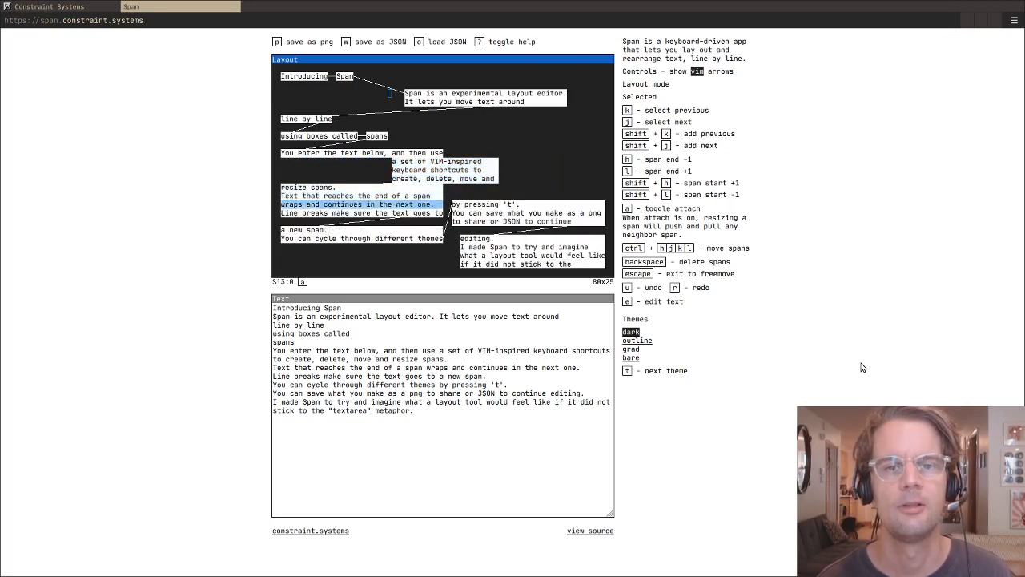
{"action": "key", "text": "k"}
{"action": "key", "text": "k"}
{"action": "key", "text": "j"}
{"action": "key", "text": "j"}
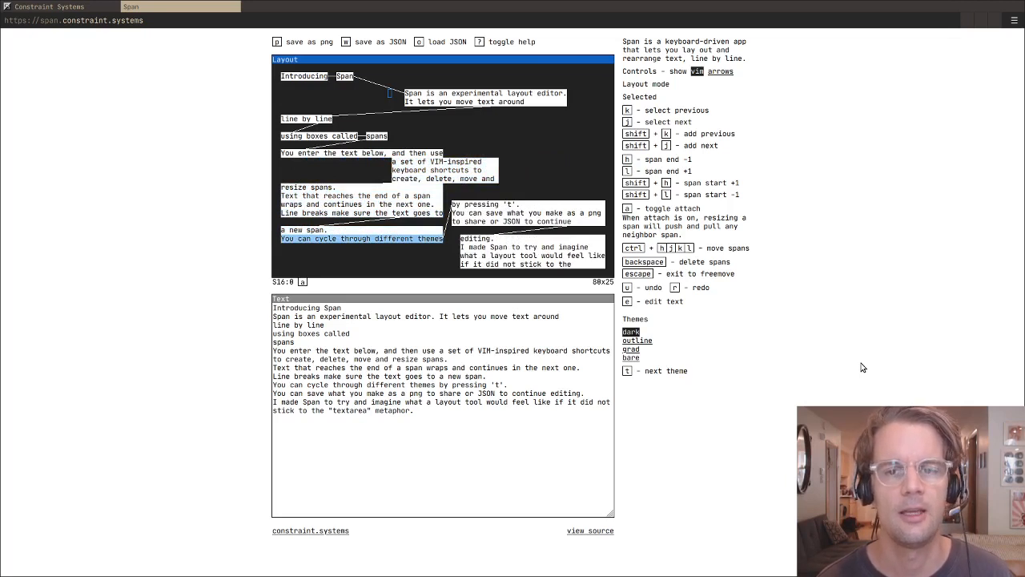
- Cycle the layout through the outline, grad and bare themes and back to dark
{"action": "key", "text": "t"}
{"action": "key", "text": "t"}
{"action": "key", "text": "t"}
{"action": "key", "text": "t"}
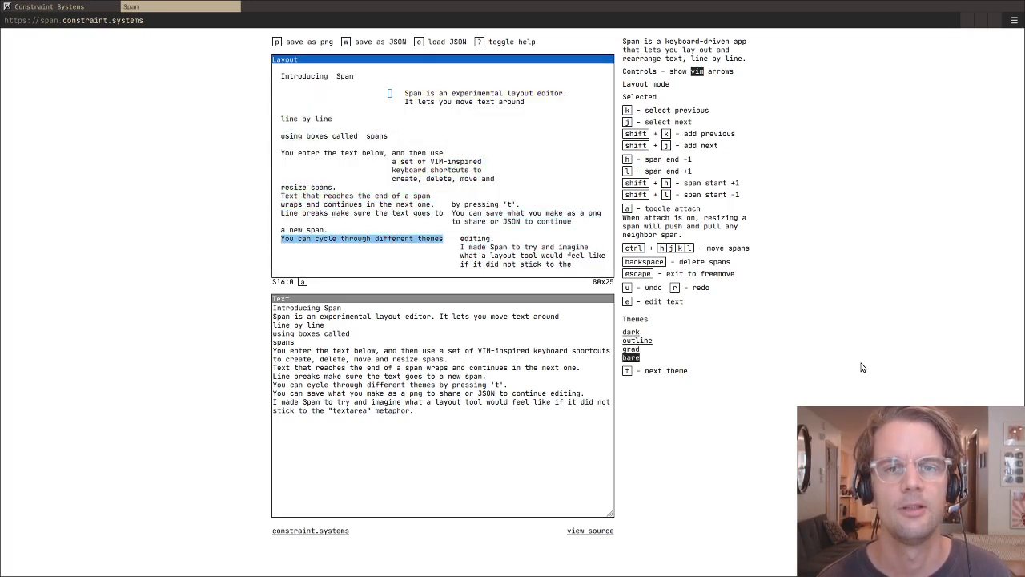
- Replace the text after "would feel like" in the last sentence with a greeting naming the author, and return to layout mode
{"action": "key", "text": "e"}
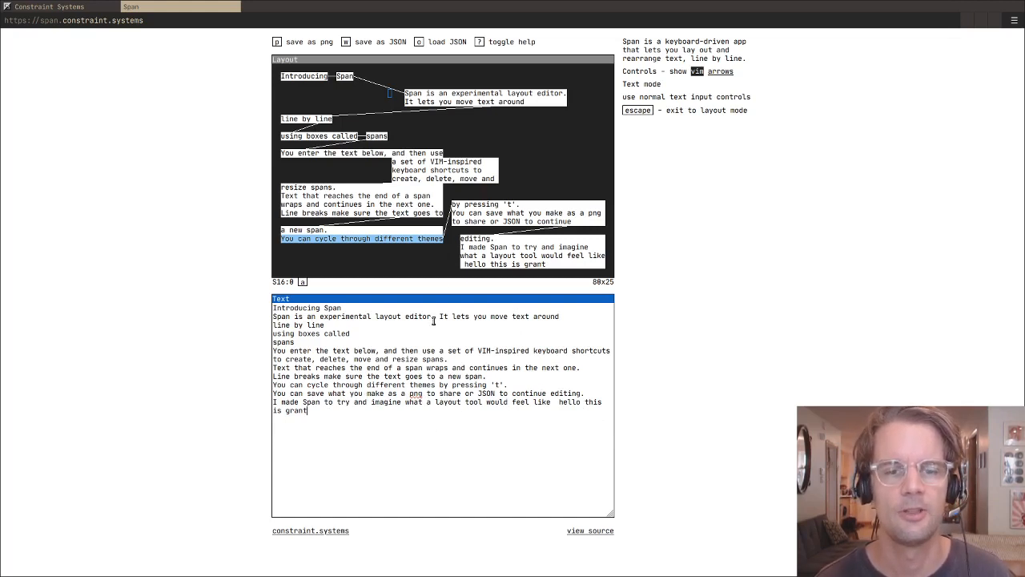
{"action": "key", "text": "Escape"}
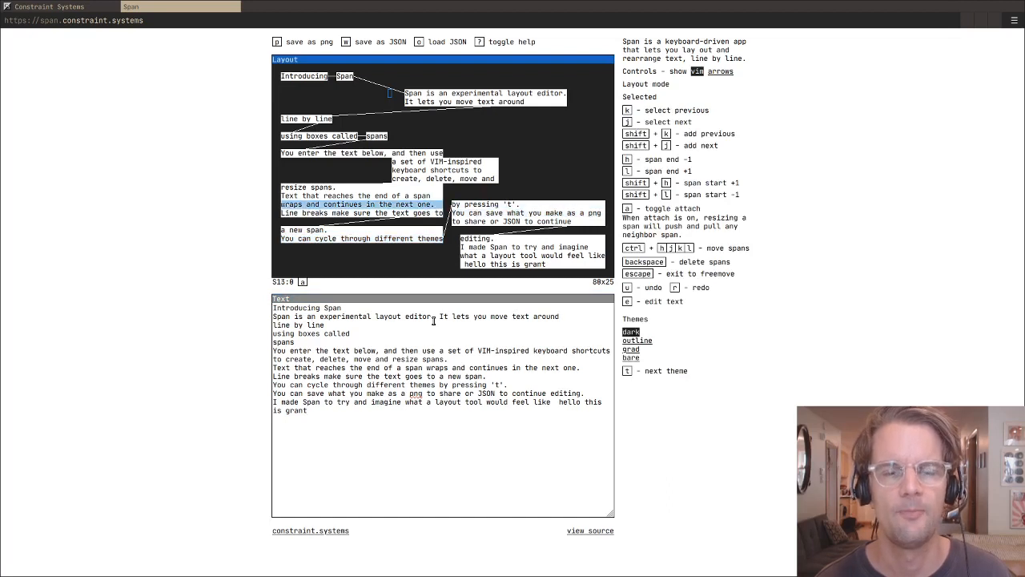
- Step through the spans, return to freemove and move the cursor to the empty area beside the paragraph
{"action": "key", "text": "j"}
{"action": "key", "text": "j"}
{"action": "key", "text": "j"}
{"action": "key", "text": "j"}
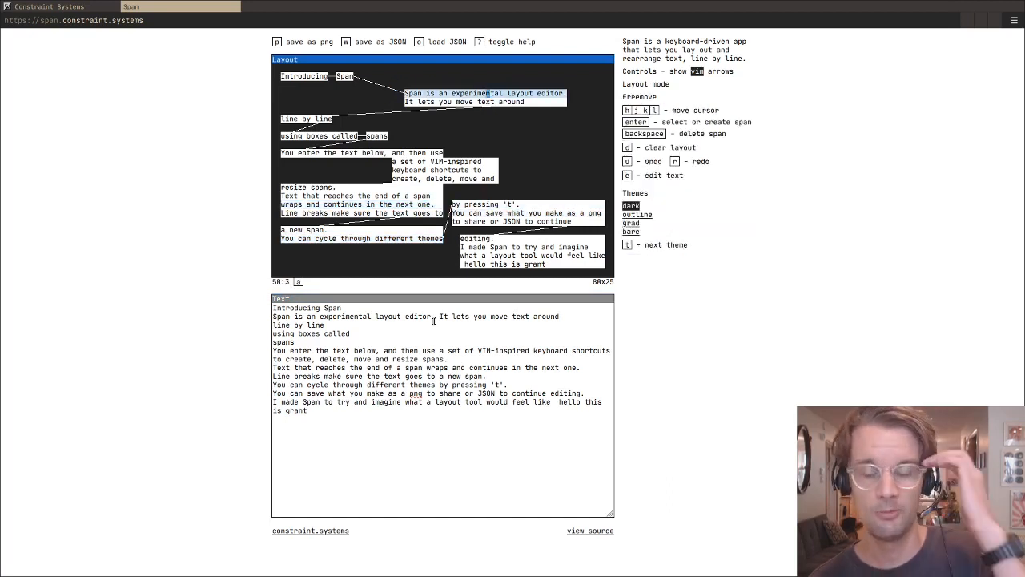
{"action": "key", "text": "l"}
{"action": "key", "text": "l"}
{"action": "key", "text": "l"}
{"action": "key", "text": "l"}
{"action": "key", "text": "l"}
{"action": "key", "text": "l"}
{"action": "key", "text": "l"}
{"action": "key", "text": "l"}
{"action": "key", "text": "l"}
{"action": "key", "text": "j"}
{"action": "key", "text": "j"}
{"action": "key", "text": "j"}
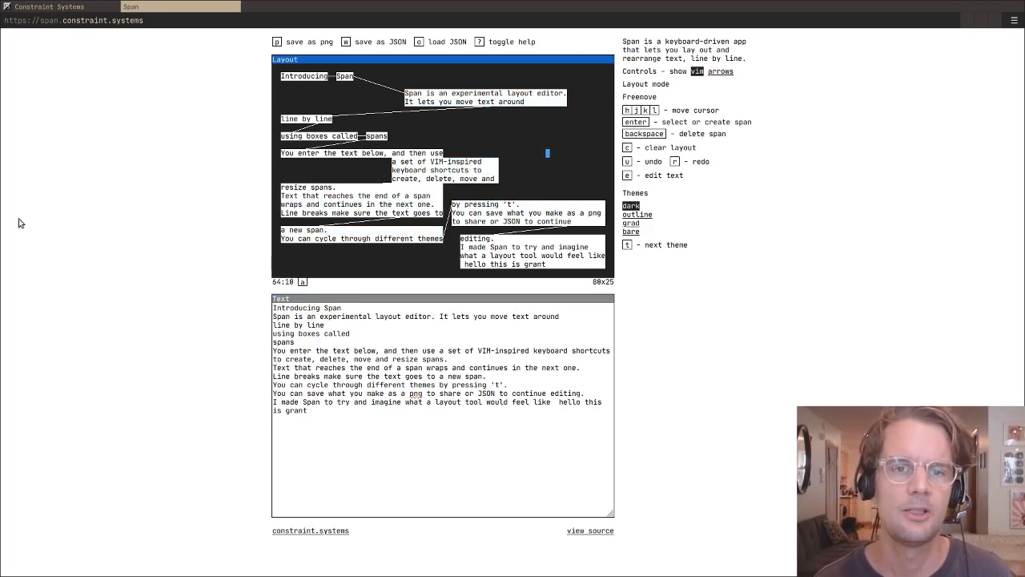
- Switch back to the Constraint Systems overview and browse the tools list down to Collapse and Res
{"action": "left_click", "coordinate": [68, 10]}
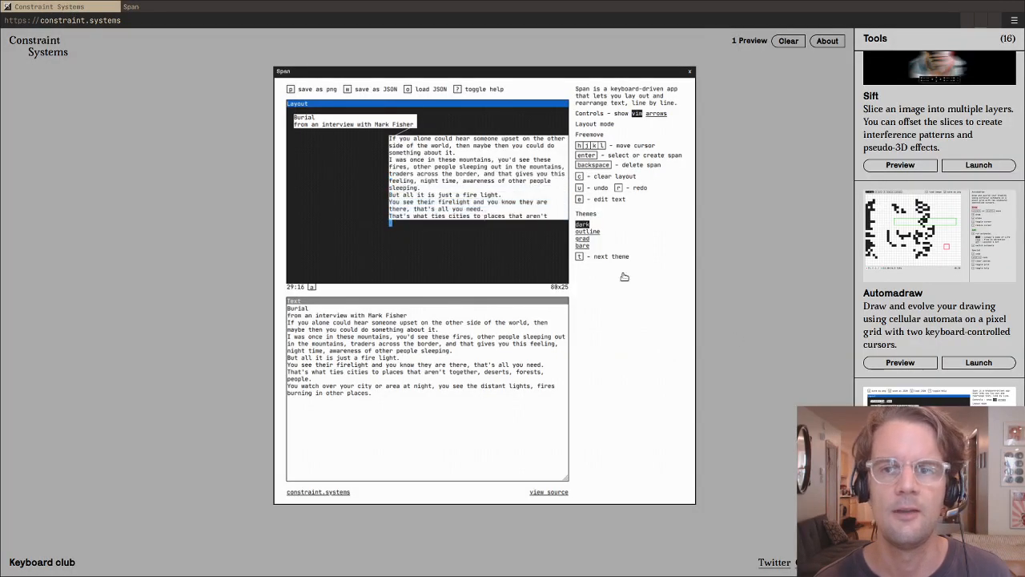
{"action": "scroll", "coordinate": [769, 331], "scroll_direction": "down", "scroll_amount": 4}
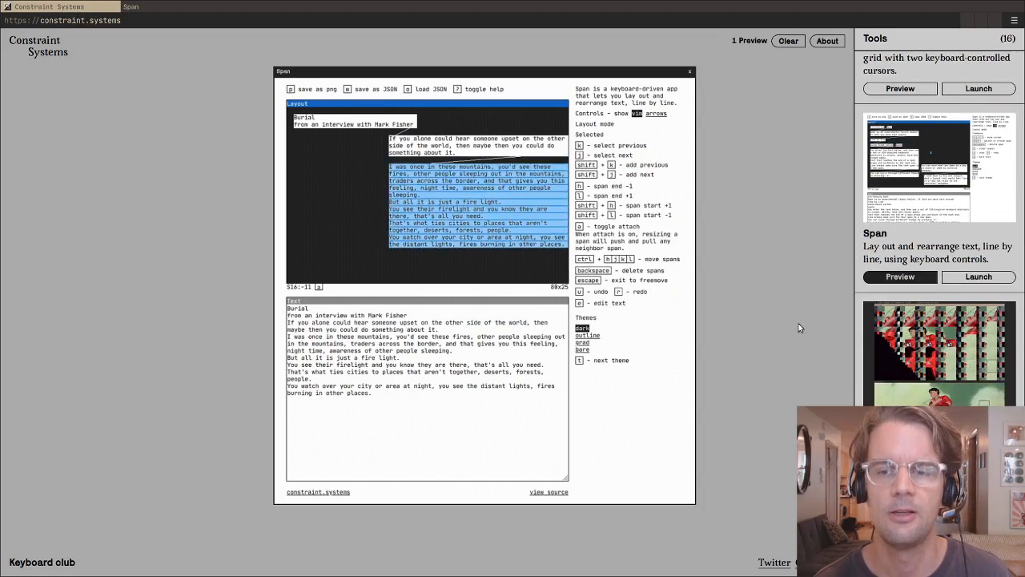
{"action": "scroll", "coordinate": [886, 352], "scroll_direction": "down", "scroll_amount": 2}
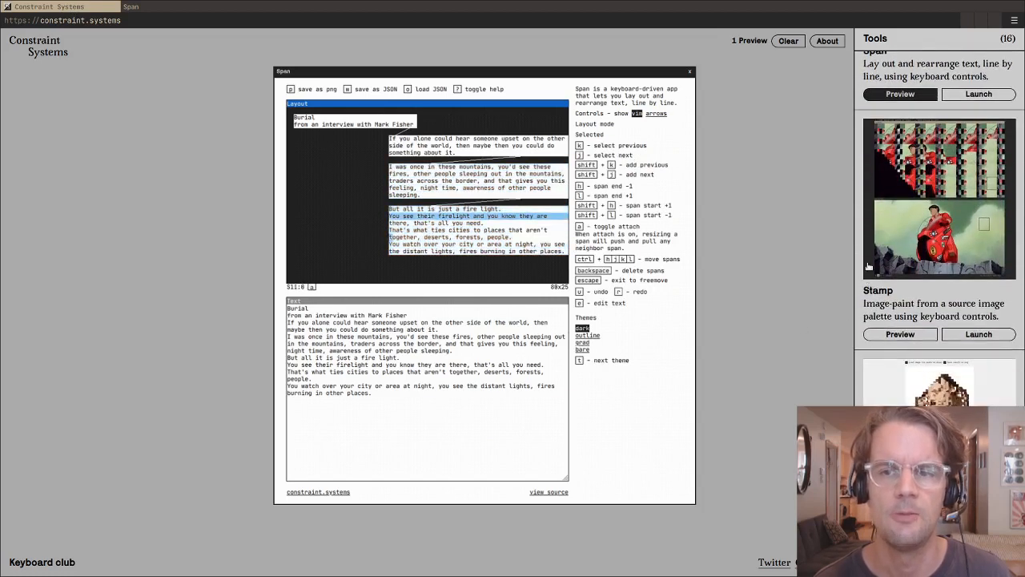
{"action": "left_click", "coordinate": [869, 266]}
{"action": "left_click", "coordinate": [361, 183]}
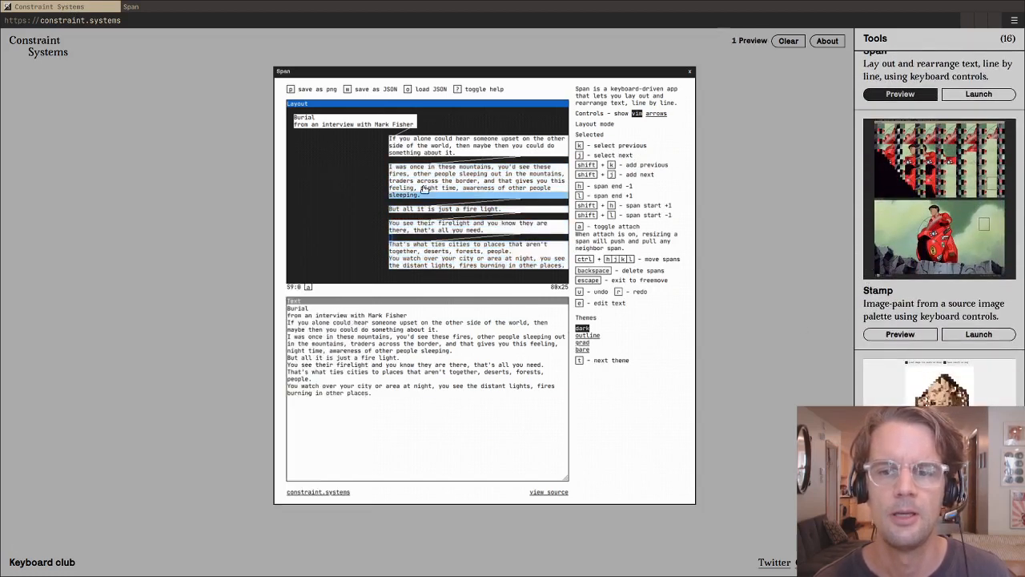
{"action": "scroll", "coordinate": [882, 253], "scroll_direction": "down", "scroll_amount": 4}
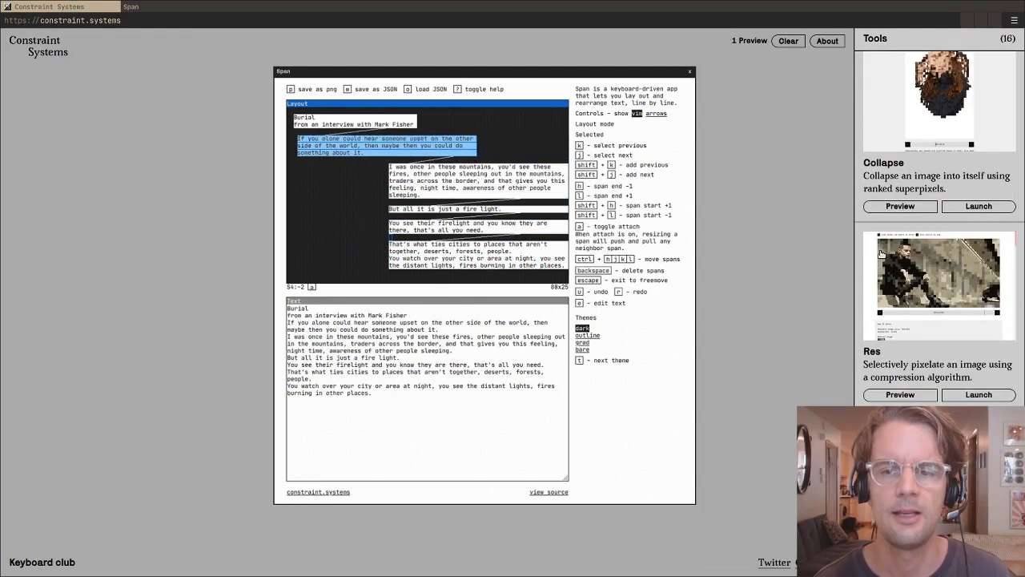
- Preview the Face tool from the tools list, then close its preview window
{"action": "scroll", "coordinate": [882, 254], "scroll_direction": "down", "scroll_amount": 3}
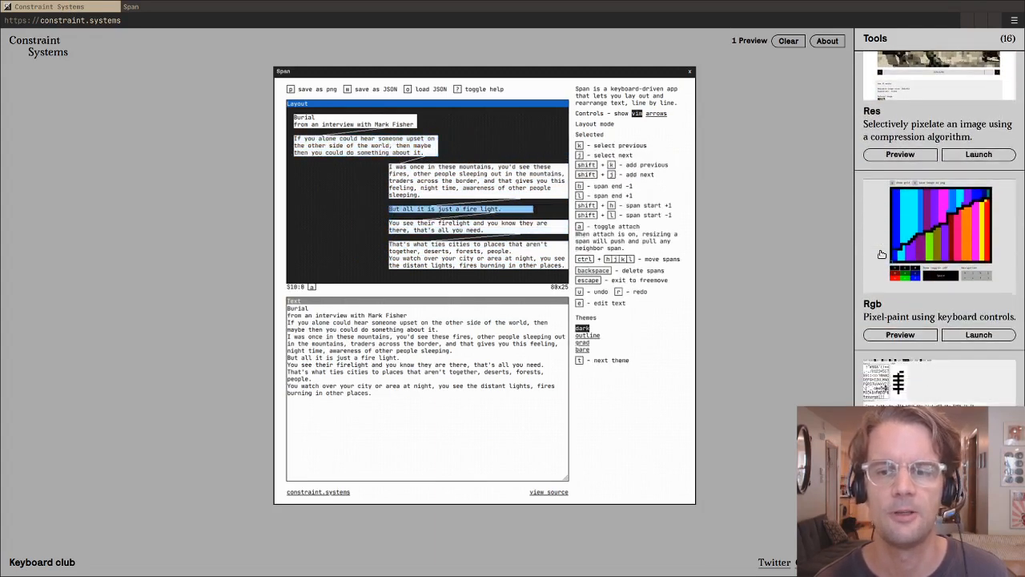
{"action": "scroll", "coordinate": [881, 253], "scroll_direction": "down", "scroll_amount": 5}
{"action": "left_click", "coordinate": [900, 364]}
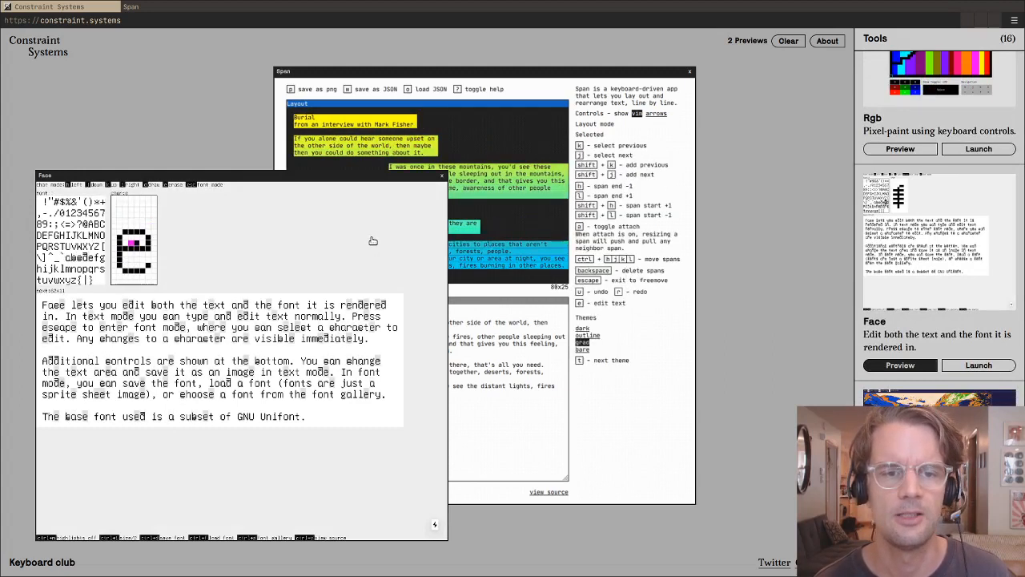
{"action": "left_click", "coordinate": [440, 176]}
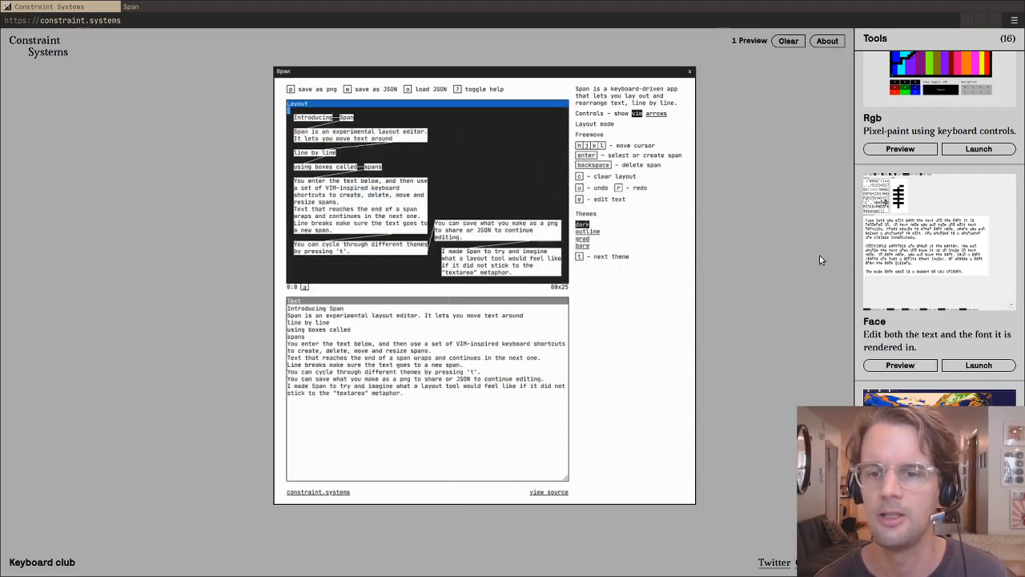
- Preview the Bix tool from the tools list, then close its preview window
{"action": "scroll", "coordinate": [886, 270], "scroll_direction": "down", "scroll_amount": 4}
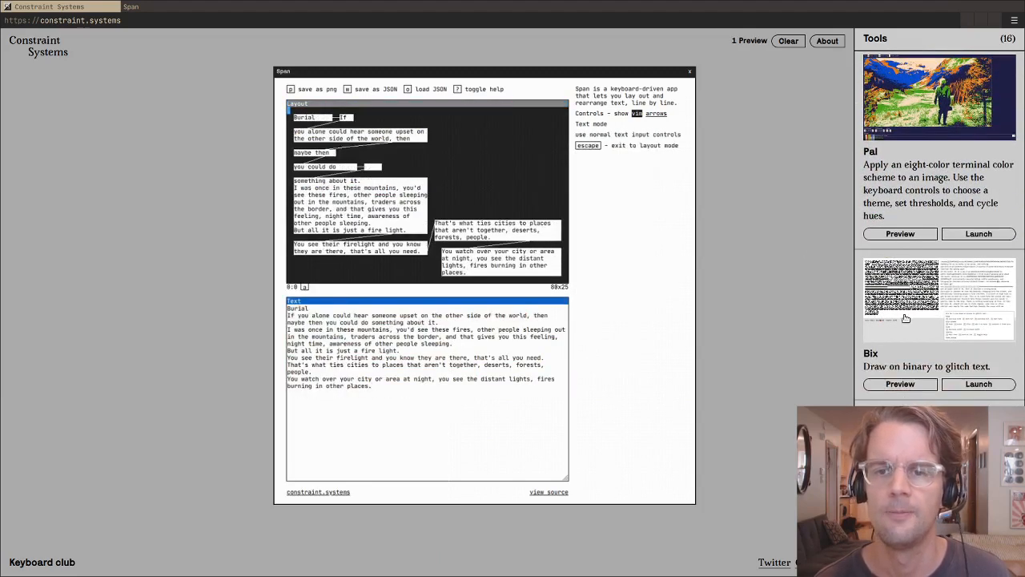
{"action": "scroll", "coordinate": [906, 318], "scroll_direction": "down", "scroll_amount": 2}
{"action": "left_click", "coordinate": [895, 243]}
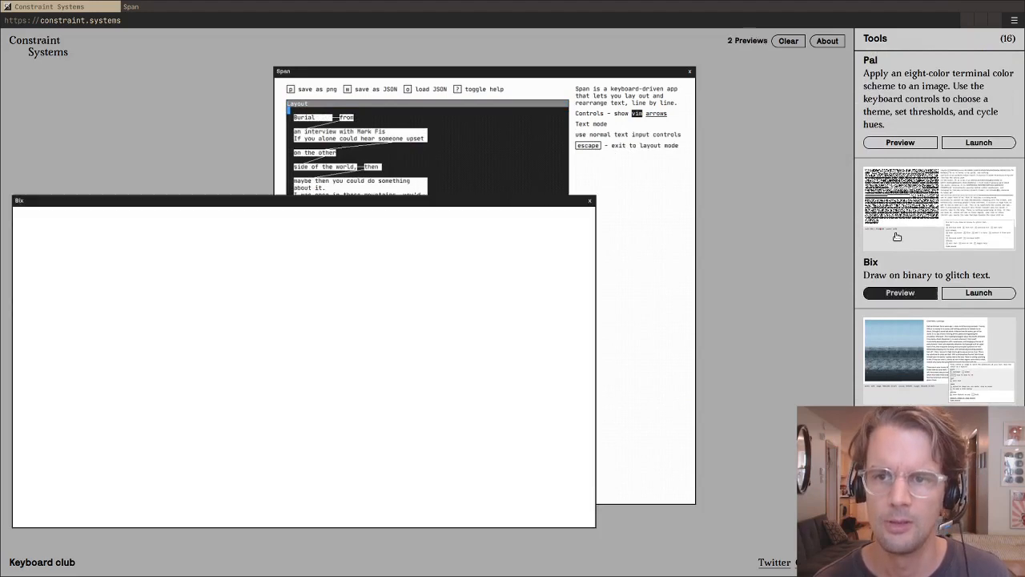
{"action": "left_click", "coordinate": [590, 202]}
- Open a preview of the Hex drawing tool and reposition its window higher over the Span preview
{"action": "scroll", "coordinate": [898, 233], "scroll_direction": "down", "scroll_amount": 1}
{"action": "scroll", "coordinate": [897, 234], "scroll_direction": "down", "scroll_amount": 10}
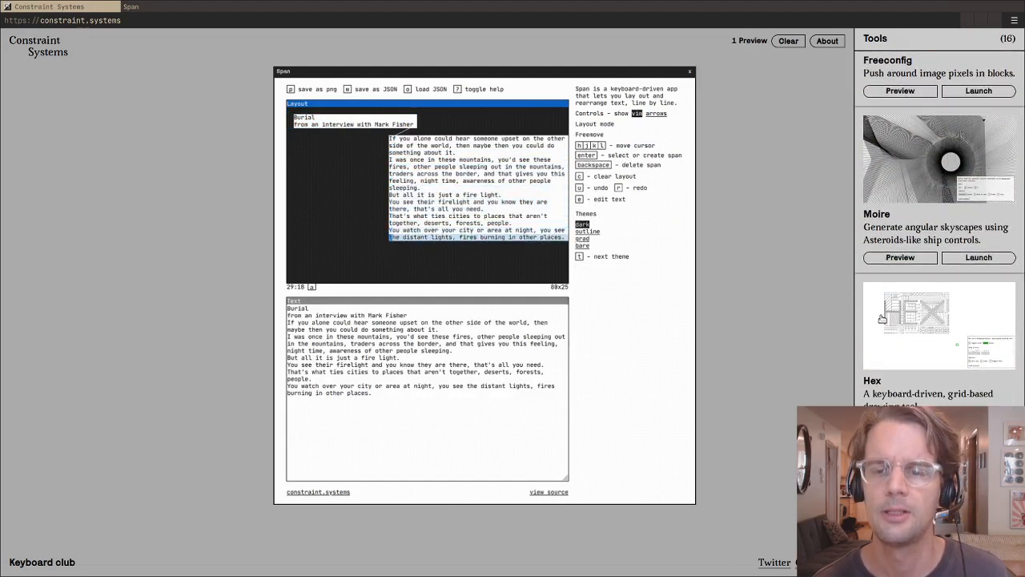
{"action": "left_click", "coordinate": [883, 321]}
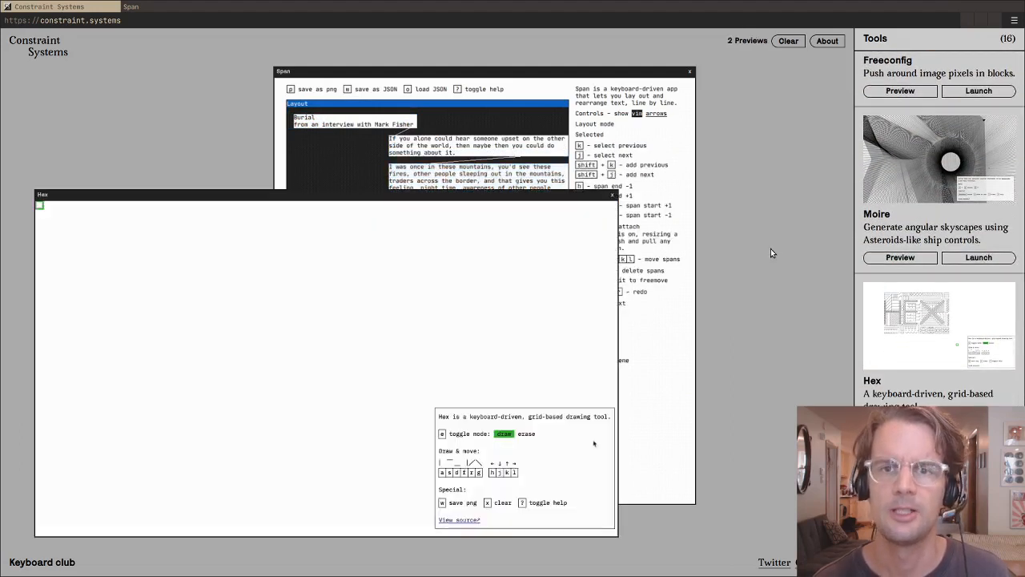
{"action": "left_click_drag", "start_coordinate": [350, 195], "coordinate": [339, 128]}
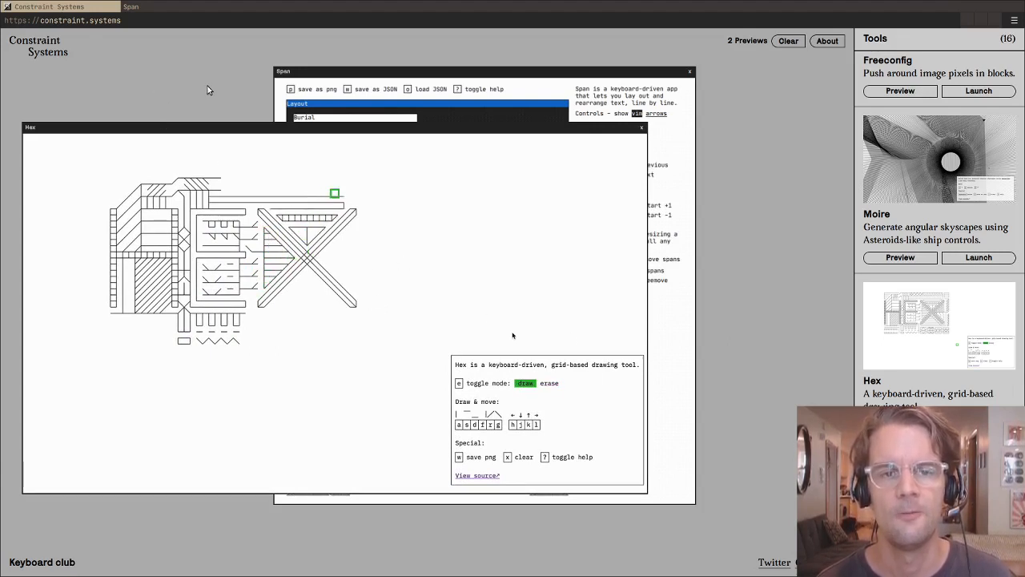
- Switch back to the Span page and select the three offset spans from "a set of VIM-inspired" through "create, delete, move and"
{"action": "left_click", "coordinate": [145, 8]}
{"action": "key", "text": "j"}
{"action": "key", "text": "h"}
{"action": "key", "text": "h"}
{"action": "key", "text": "h"}
{"action": "key", "text": "h"}
{"action": "key", "text": "h"}
{"action": "key", "text": "h"}
{"action": "key", "text": "h"}
{"action": "key", "text": "h"}
{"action": "key", "text": "h"}
{"action": "key", "text": "h"}
{"action": "key", "text": "h"}
{"action": "key", "text": "h"}
{"action": "key", "text": "h"}
{"action": "key", "text": "h"}
{"action": "key", "text": "h"}
{"action": "key", "text": "h"}
{"action": "key", "text": "h"}
{"action": "key", "text": "h"}
{"action": "key", "text": "h"}
{"action": "key", "text": "h"}
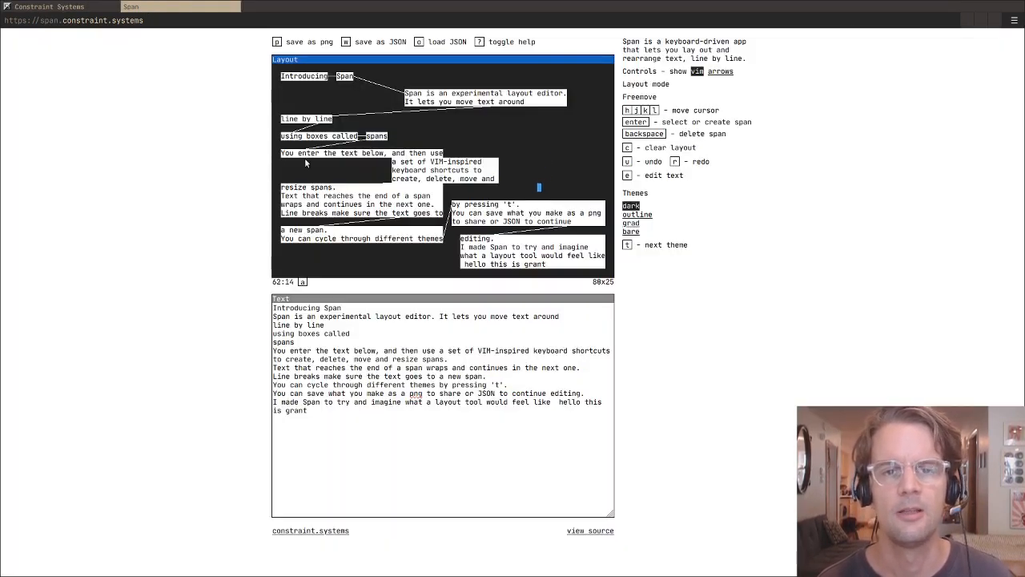
{"action": "key", "text": "h"}
{"action": "key", "text": "h"}
{"action": "key", "text": "h"}
{"action": "key", "text": "h"}
{"action": "key", "text": "h"}
{"action": "key", "text": "h"}
{"action": "key", "text": "h"}
{"action": "key", "text": "h"}
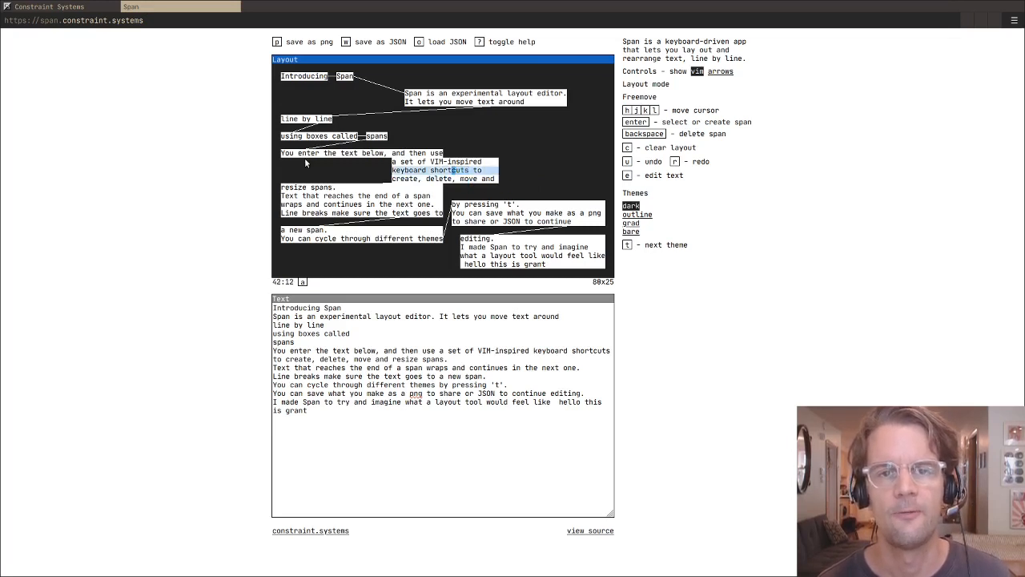
{"action": "key", "text": "k"}
{"action": "key", "text": "Return"}
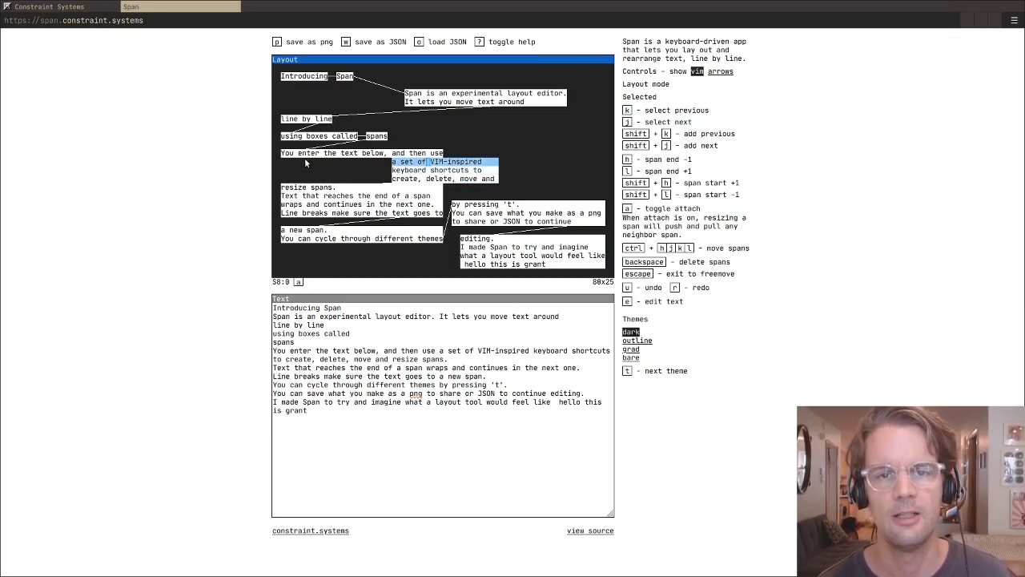
{"action": "key", "text": "shift+j"}
{"action": "key", "text": "shift+j"}
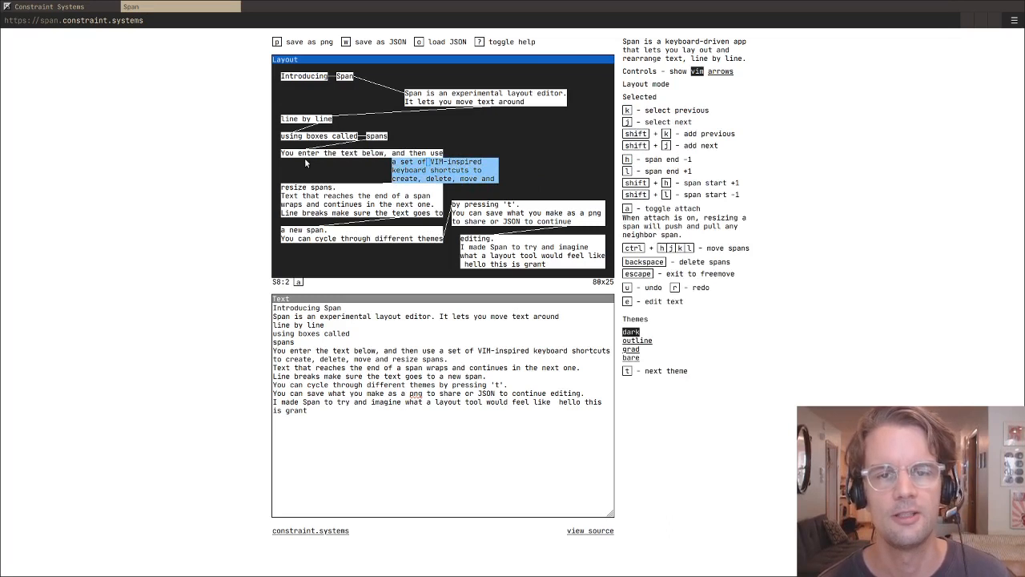
- Move the three selected spans left so they are slightly indented under the "You enter the text below" line
{"action": "key", "text": "ctrl+h"}
{"action": "key", "text": "ctrl+h"}
{"action": "key", "text": "ctrl+h"}
{"action": "key", "text": "ctrl+h"}
{"action": "key", "text": "ctrl+h"}
{"action": "key", "text": "ctrl+h"}
{"action": "key", "text": "ctrl+h"}
{"action": "key", "text": "ctrl+h"}
{"action": "key", "text": "ctrl+h"}
{"action": "key", "text": "ctrl+h"}
{"action": "key", "text": "ctrl+h"}
{"action": "key", "text": "ctrl+h"}
{"action": "key", "text": "ctrl+h"}
{"action": "key", "text": "ctrl+h"}
{"action": "key", "text": "ctrl+h"}
{"action": "key", "text": "ctrl+h"}
{"action": "key", "text": "ctrl+h"}
{"action": "key", "text": "ctrl+h"}
{"action": "key", "text": "ctrl+h"}
{"action": "key", "text": "ctrl+h"}
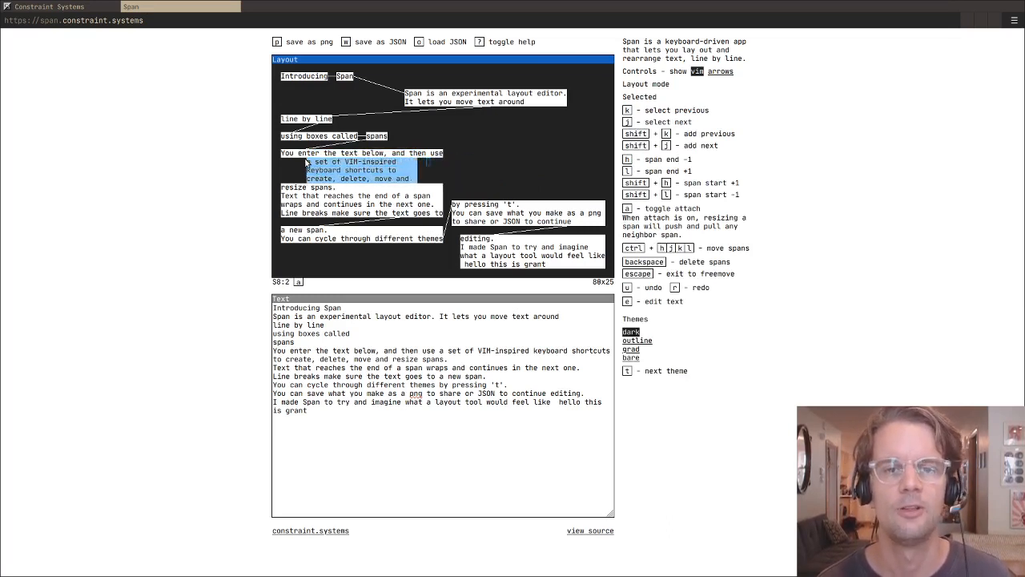
- Adjust the ends of the three selected spans, widening them until the first fits "a set of VIM-inspired keyboard shortcuts to"
{"action": "key", "text": "l"}
{"action": "key", "text": "l"}
{"action": "key", "text": "l"}
{"action": "key", "text": "l"}
{"action": "key", "text": "l"}
{"action": "key", "text": "l"}
{"action": "key", "text": "l"}
{"action": "key", "text": "l"}
{"action": "key", "text": "l"}
{"action": "key", "text": "l"}
{"action": "key", "text": "l"}
{"action": "key", "text": "l"}
{"action": "key", "text": "l"}
{"action": "key", "text": "l"}
{"action": "key", "text": "l"}
{"action": "key", "text": "l"}
{"action": "key", "text": "l"}
{"action": "key", "text": "l"}
{"action": "key", "text": "l"}
{"action": "key", "text": "l"}
{"action": "key", "text": "h"}
{"action": "key", "text": "h"}
{"action": "key", "text": "h"}
{"action": "key", "text": "h"}
{"action": "key", "text": "h"}
{"action": "key", "text": "h"}
{"action": "key", "text": "h"}
{"action": "key", "text": "h"}
{"action": "key", "text": "h"}
{"action": "key", "text": "h"}
{"action": "key", "text": "h"}
{"action": "key", "text": "h"}
{"action": "key", "text": "h"}
{"action": "key", "text": "h"}
{"action": "key", "text": "h"}
{"action": "key", "text": "h"}
{"action": "key", "text": "h"}
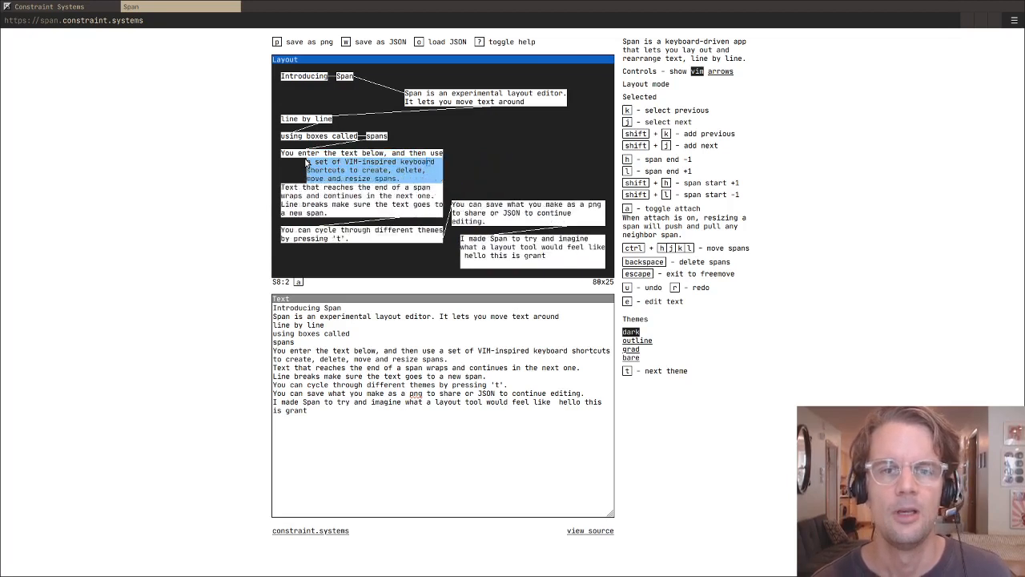
{"action": "key", "text": "h"}
{"action": "key", "text": "h"}
{"action": "key", "text": "h"}
{"action": "key", "text": "h"}
{"action": "key", "text": "h"}
{"action": "key", "text": "h"}
{"action": "key", "text": "h"}
{"action": "key", "text": "h"}
{"action": "key", "text": "h"}
{"action": "key", "text": "h"}
{"action": "key", "text": "h"}
{"action": "key", "text": "h"}
{"action": "key", "text": "h"}
{"action": "key", "text": "h"}
{"action": "key", "text": "h"}
{"action": "key", "text": "h"}
{"action": "key", "text": "h"}
{"action": "key", "text": "l"}
{"action": "key", "text": "l"}
{"action": "key", "text": "l"}
{"action": "key", "text": "l"}
{"action": "key", "text": "l"}
{"action": "key", "text": "l"}
{"action": "key", "text": "l"}
{"action": "key", "text": "l"}
{"action": "key", "text": "l"}
{"action": "key", "text": "l"}
{"action": "key", "text": "l"}
{"action": "key", "text": "l"}
{"action": "key", "text": "l"}
{"action": "key", "text": "l"}
{"action": "key", "text": "l"}
{"action": "key", "text": "l"}
{"action": "key", "text": "l"}
{"action": "key", "text": "l"}
{"action": "key", "text": "l"}
{"action": "key", "text": "l"}
- Step the selection back and forth through the three indented spans one at a time, and exit to freemove
{"action": "key", "text": "k"}
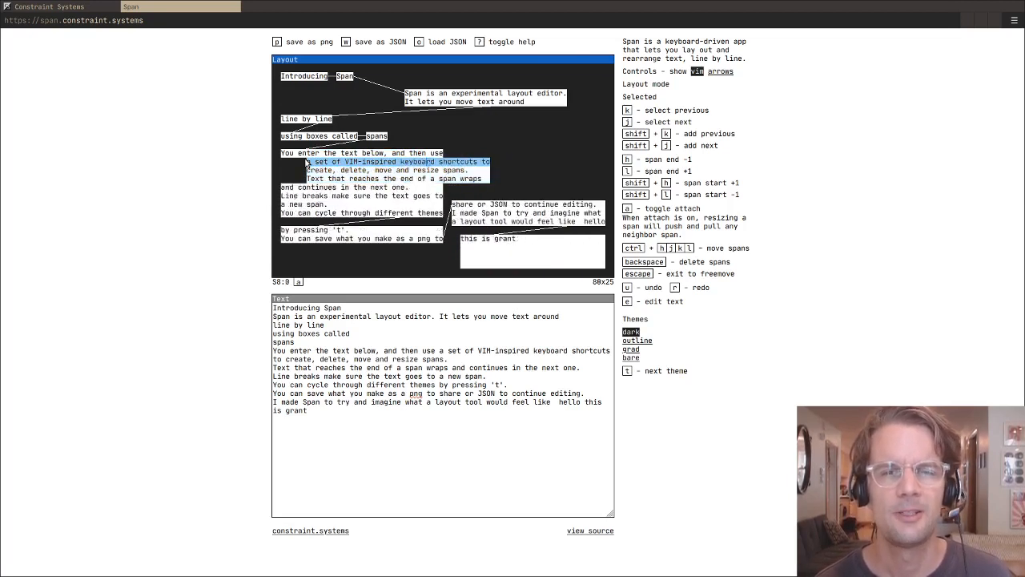
{"action": "key", "text": "j"}
{"action": "key", "text": "j"}
{"action": "key", "text": "k"}
{"action": "key", "text": "k"}
{"action": "key", "text": "j"}
{"action": "key", "text": "j"}
{"action": "key", "text": "j"}
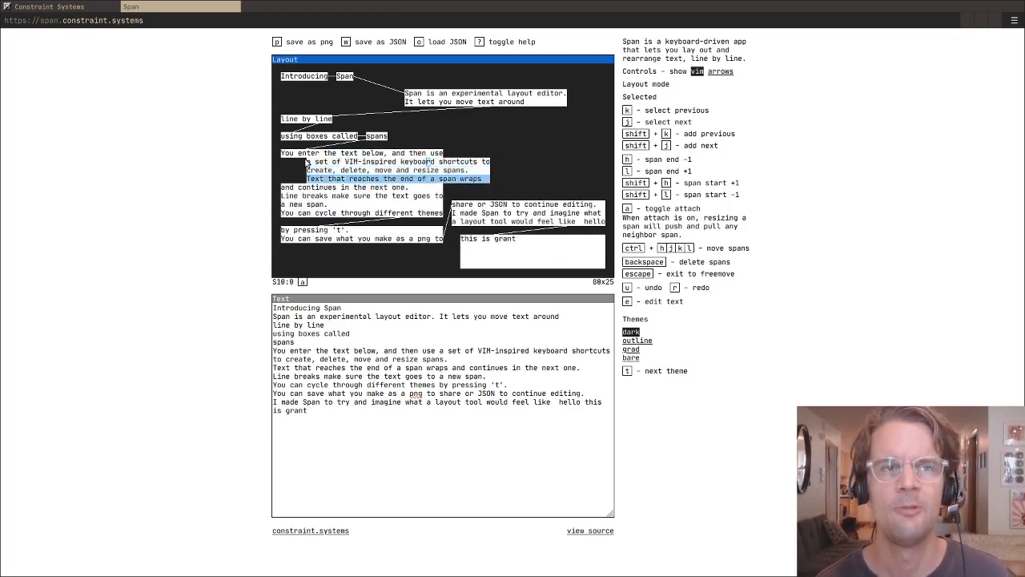
{"action": "key", "text": "k"}
{"action": "key", "text": "k"}
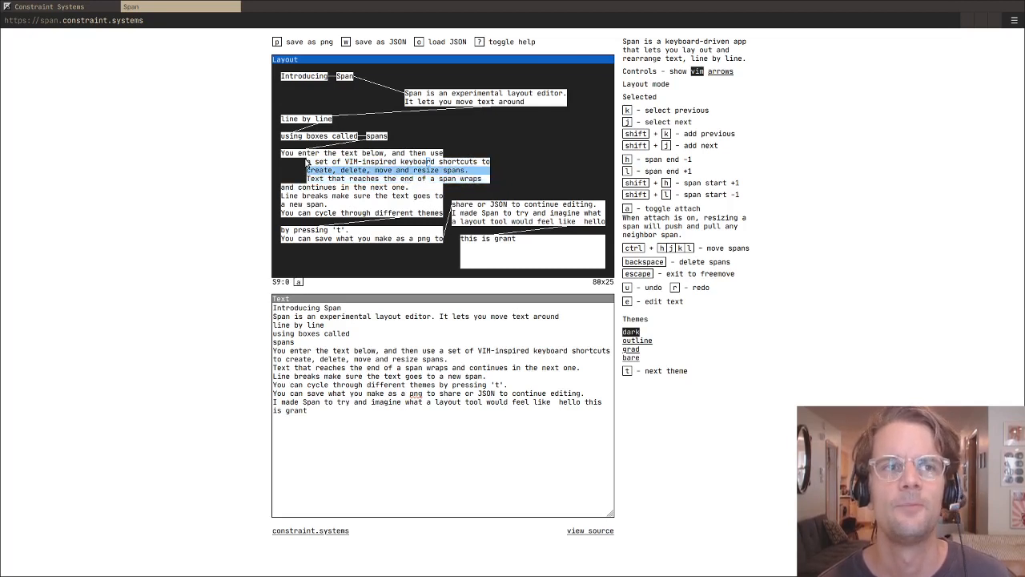
{"action": "key", "text": "Escape"}
{"action": "key", "text": "j"}
{"action": "key", "text": "j"}
{"action": "key", "text": "j"}
{"action": "key", "text": "j"}
{"action": "key", "text": "k"}
{"action": "key", "text": "k"}
{"action": "key", "text": "k"}
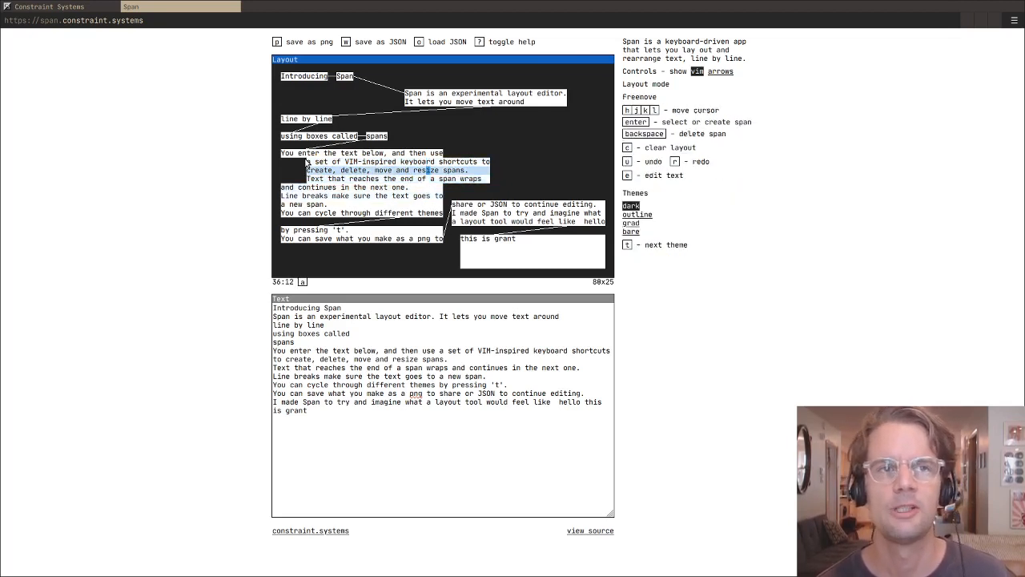
{"action": "key", "text": "l"}
{"action": "key", "text": "l"}
{"action": "key", "text": "l"}
{"action": "key", "text": "l"}
{"action": "key", "text": "l"}
{"action": "key", "text": "j"}
{"action": "key", "text": "j"}
{"action": "key", "text": "j"}
{"action": "key", "text": "j"}
{"action": "key", "text": "j"}
{"action": "key", "text": "k"}
{"action": "key", "text": "k"}
{"action": "key", "text": "k"}
{"action": "key", "text": "k"}
{"action": "key", "text": "k"}
{"action": "key", "text": "k"}
{"action": "key", "text": "k"}
{"action": "key", "text": "k"}
{"action": "key", "text": "k"}
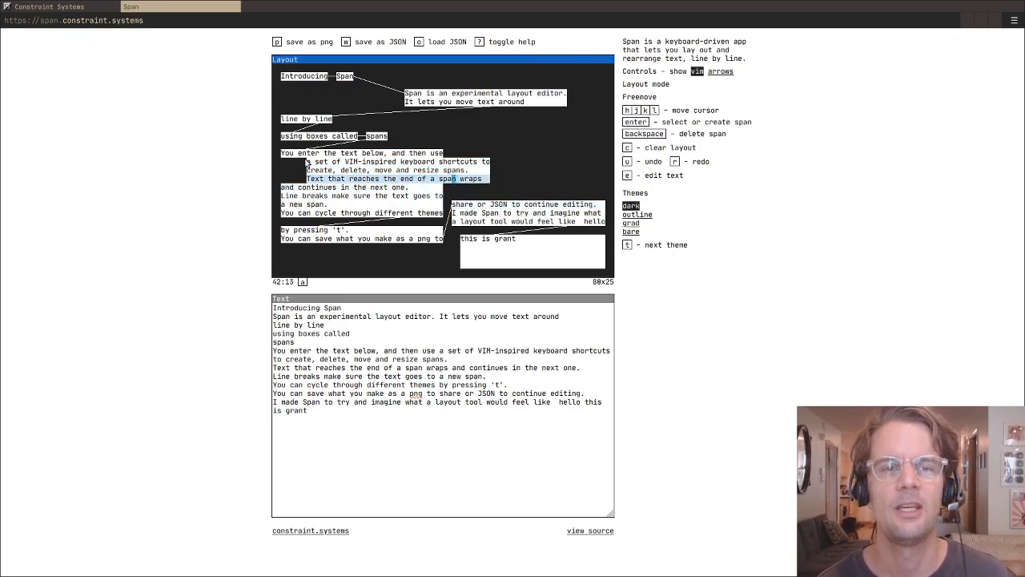
{"action": "key", "text": "j"}
{"action": "key", "text": "j"}
{"action": "key", "text": "j"}
{"action": "key", "text": "k"}
{"action": "key", "text": "k"}
{"action": "key", "text": "k"}
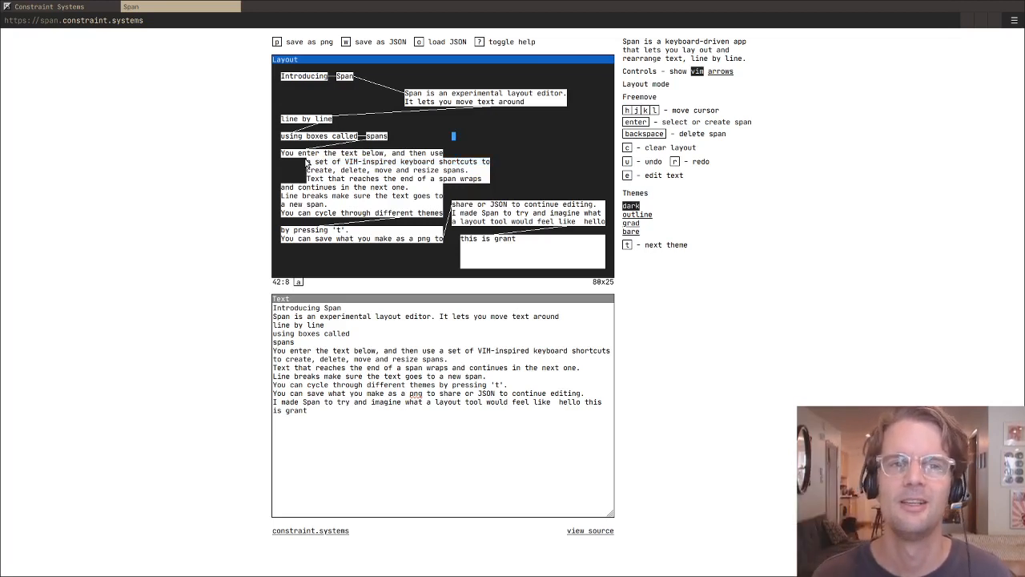
{"action": "key", "text": "l"}
{"action": "key", "text": "l"}
{"action": "key", "text": "l"}
{"action": "key", "text": "l"}
{"action": "key", "text": "l"}
{"action": "key", "text": "l"}
{"action": "key", "text": "l"}
{"action": "key", "text": "l"}
{"action": "key", "text": "j"}
{"action": "key", "text": "j"}
{"action": "key", "text": "j"}
{"action": "key", "text": "j"}
{"action": "key", "text": "j"}
{"action": "key", "text": "j"}
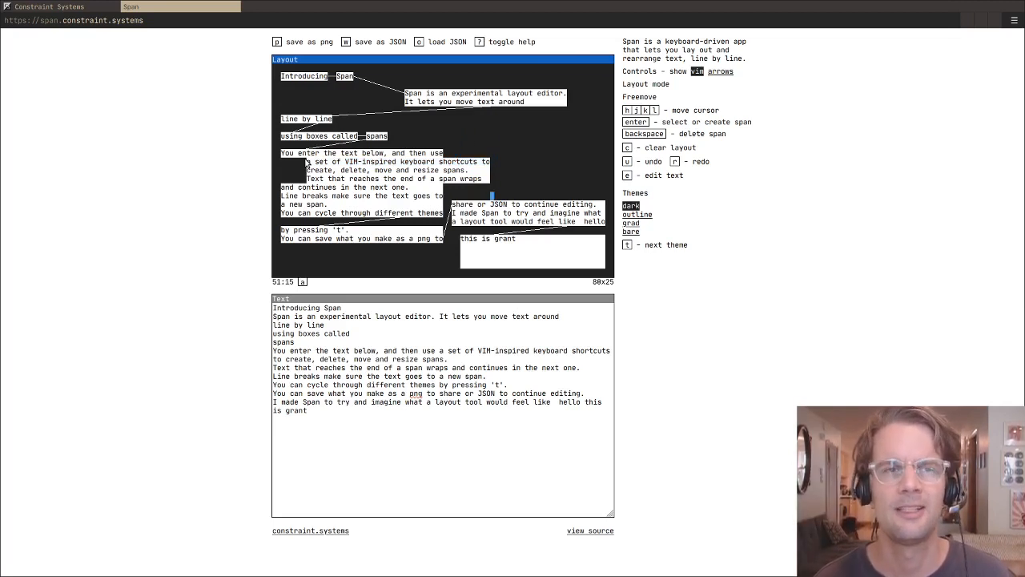
{"action": "key", "text": "l"}
{"action": "key", "text": "l"}
{"action": "key", "text": "l"}
{"action": "key", "text": "l"}
{"action": "key", "text": "l"}
{"action": "key", "text": "j"}
{"action": "key", "text": "j"}
{"action": "key", "text": "j"}
{"action": "key", "text": "j"}
{"action": "key", "text": "j"}
{"action": "key", "text": "j"}
{"action": "key", "text": "j"}
{"action": "key", "text": "k"}
{"action": "key", "text": "k"}
{"action": "key", "text": "k"}
{"action": "key", "text": "k"}
{"action": "key", "text": "k"}
{"action": "key", "text": "k"}
{"action": "key", "text": "k"}
{"action": "key", "text": "k"}
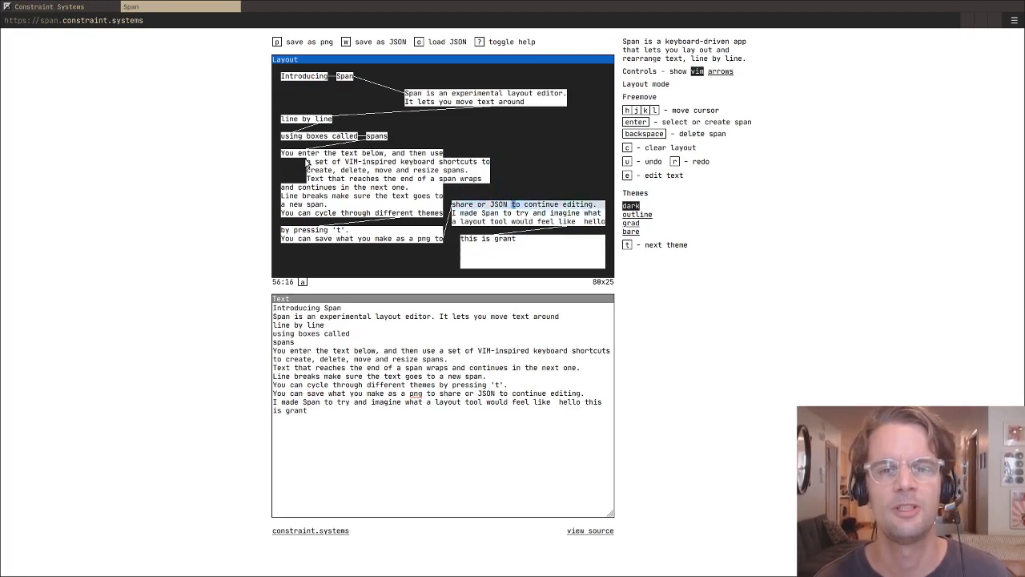
{"action": "key", "text": "j"}
{"action": "key", "text": "j"}
{"action": "key", "text": "j"}
{"action": "key", "text": "j"}
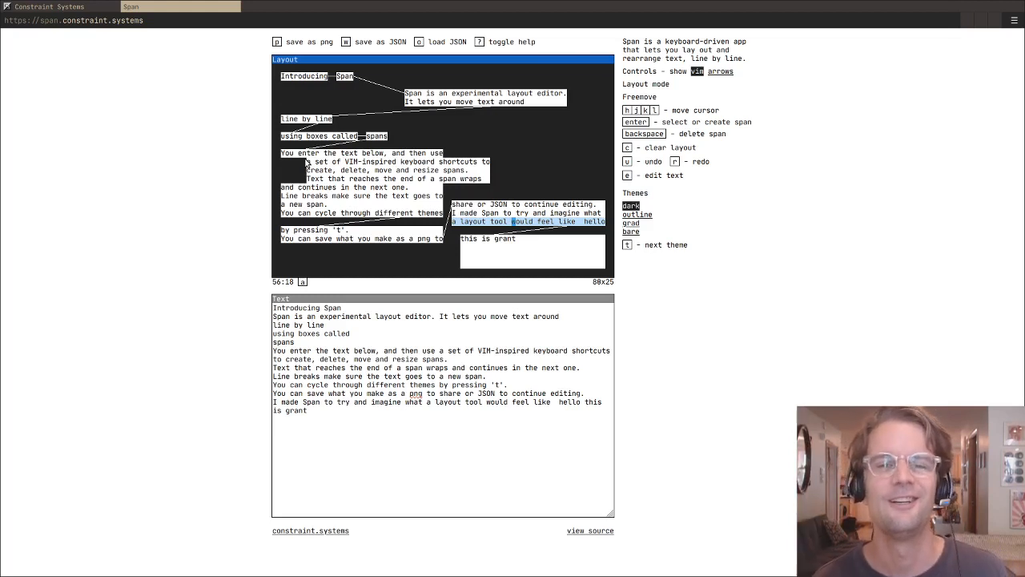
{"action": "key", "text": "j"}
{"action": "key", "text": "j"}
{"action": "key", "text": "j"}
{"action": "key", "text": "j"}
{"action": "key", "text": "j"}
{"action": "key", "text": "l"}
{"action": "key", "text": "k"}
{"action": "key", "text": "k"}
{"action": "key", "text": "k"}
{"action": "key", "text": "k"}
{"action": "key", "text": "k"}
{"action": "key", "text": "k"}
{"action": "key", "text": "k"}
{"action": "key", "text": "k"}
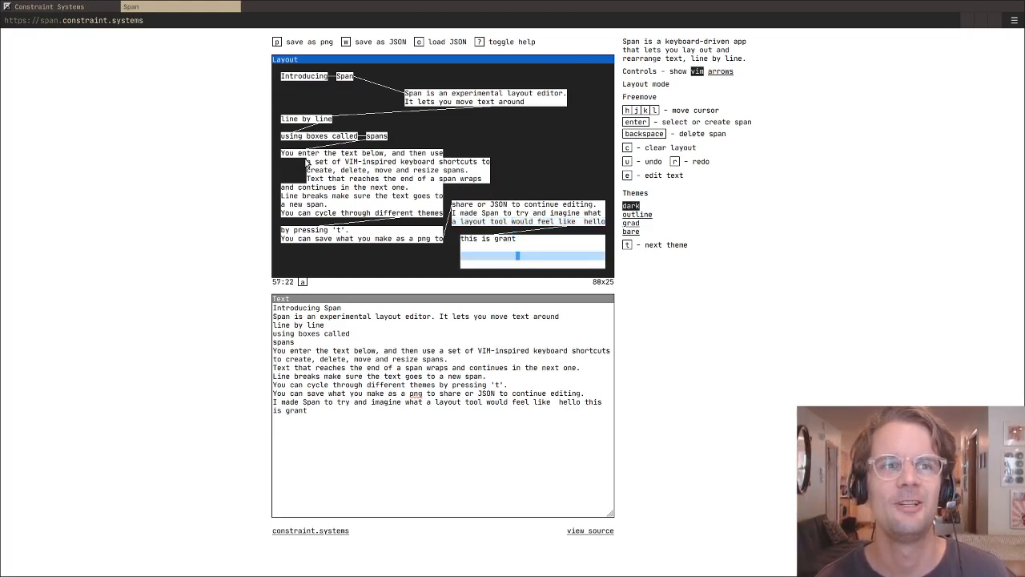
{"action": "key", "text": "h"}
{"action": "key", "text": "h"}
{"action": "key", "text": "h"}
{"action": "key", "text": "h"}
{"action": "key", "text": "h"}
{"action": "key", "text": "h"}
{"action": "key", "text": "h"}
{"action": "key", "text": "h"}
{"action": "key", "text": "h"}
{"action": "key", "text": "h"}
{"action": "key", "text": "h"}
{"action": "key", "text": "h"}
{"action": "key", "text": "h"}
{"action": "key", "text": "h"}
{"action": "key", "text": "h"}
{"action": "key", "text": "h"}
{"action": "key", "text": "h"}
{"action": "key", "text": "k"}
{"action": "key", "text": "k"}
{"action": "key", "text": "k"}
{"action": "key", "text": "k"}
{"action": "key", "text": "k"}
{"action": "key", "text": "k"}
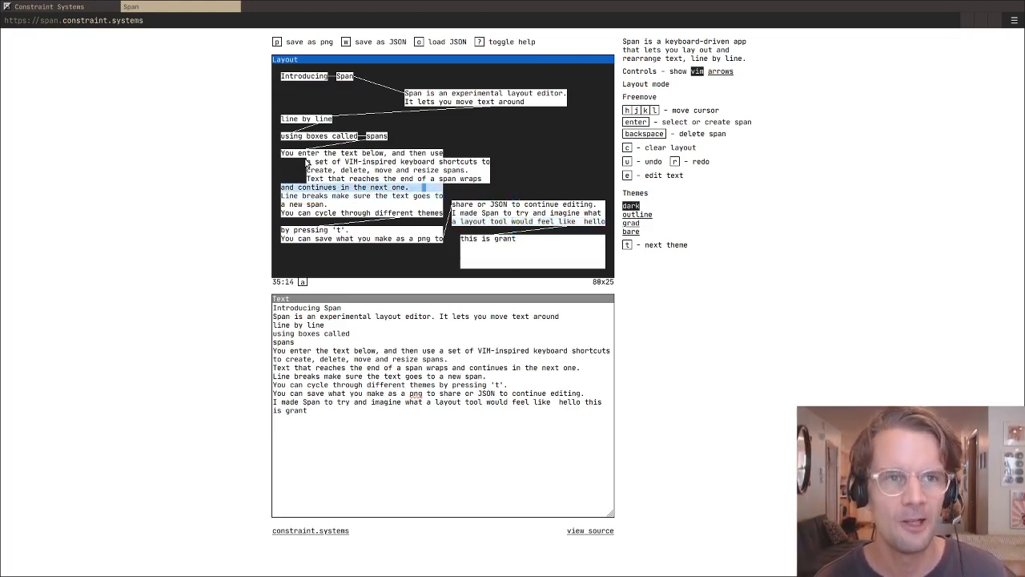
{"action": "key", "text": "j"}
{"action": "key", "text": "j"}
{"action": "key", "text": "j"}
{"action": "key", "text": "j"}
{"action": "key", "text": "j"}
{"action": "key", "text": "l"}
{"action": "key", "text": "l"}
{"action": "key", "text": "l"}
{"action": "key", "text": "l"}
{"action": "key", "text": "l"}
{"action": "key", "text": "l"}
{"action": "key", "text": "k"}
{"action": "key", "text": "k"}
{"action": "key", "text": "k"}
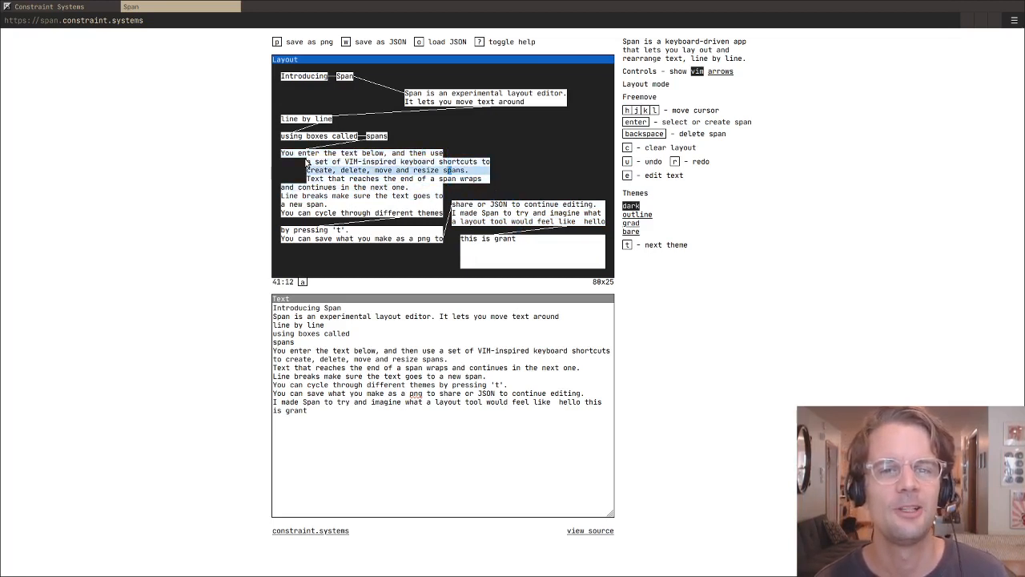
{"action": "key", "text": "j"}
{"action": "key", "text": "j"}
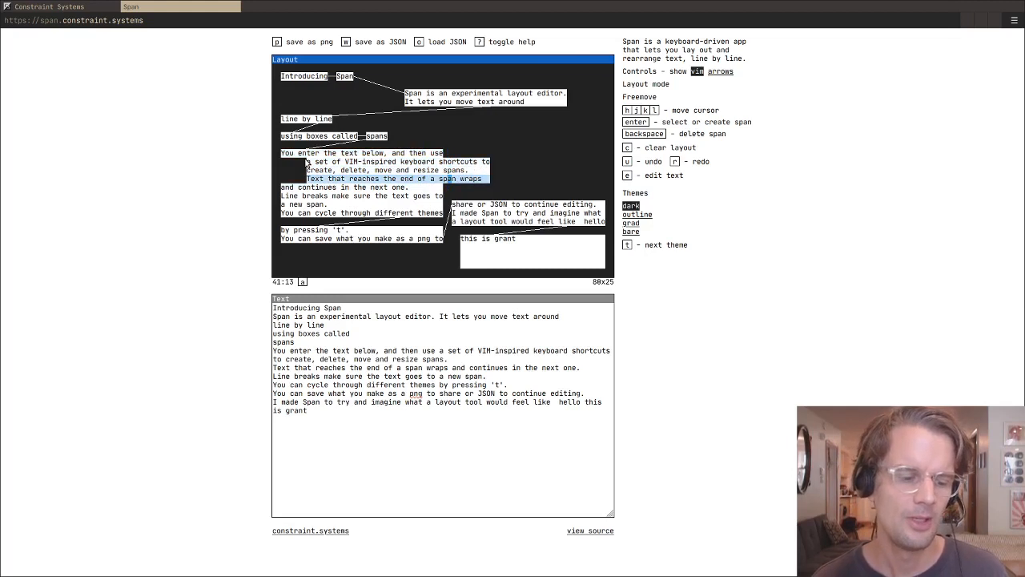
{"action": "key", "text": "k"}
{"action": "key", "text": "l"}
{"action": "key", "text": "l"}
{"action": "key", "text": "l"}
{"action": "key", "text": "l"}
{"action": "key", "text": "l"}
{"action": "key", "text": "l"}
{"action": "key", "text": "l"}
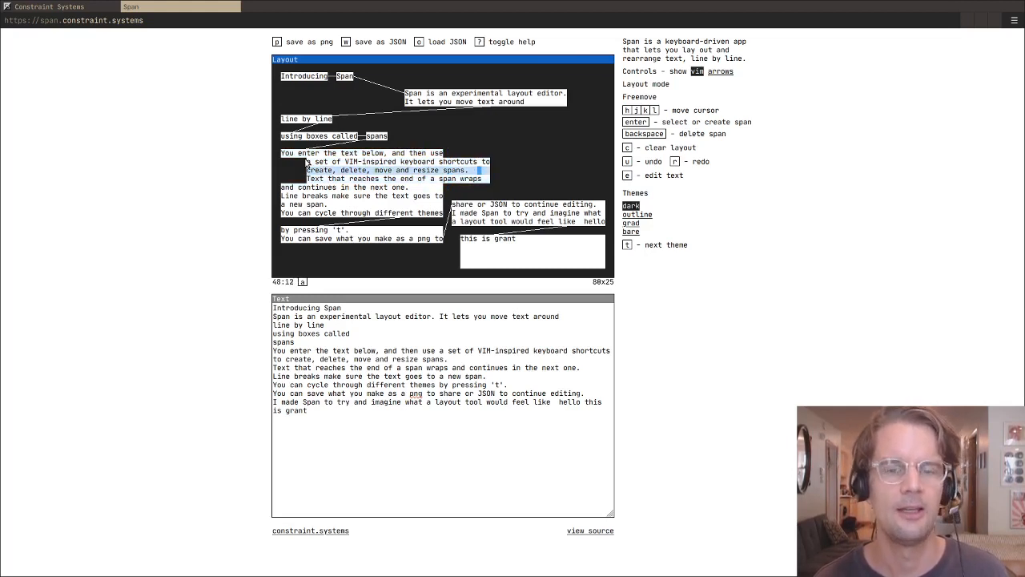
{"action": "key", "text": "k"}
{"action": "key", "text": "k"}
{"action": "key", "text": "k"}
{"action": "key", "text": "k"}
{"action": "key", "text": "k"}
{"action": "key", "text": "h"}
{"action": "key", "text": "h"}
{"action": "key", "text": "h"}
{"action": "key", "text": "h"}
{"action": "key", "text": "h"}
{"action": "key", "text": "h"}
{"action": "key", "text": "h"}
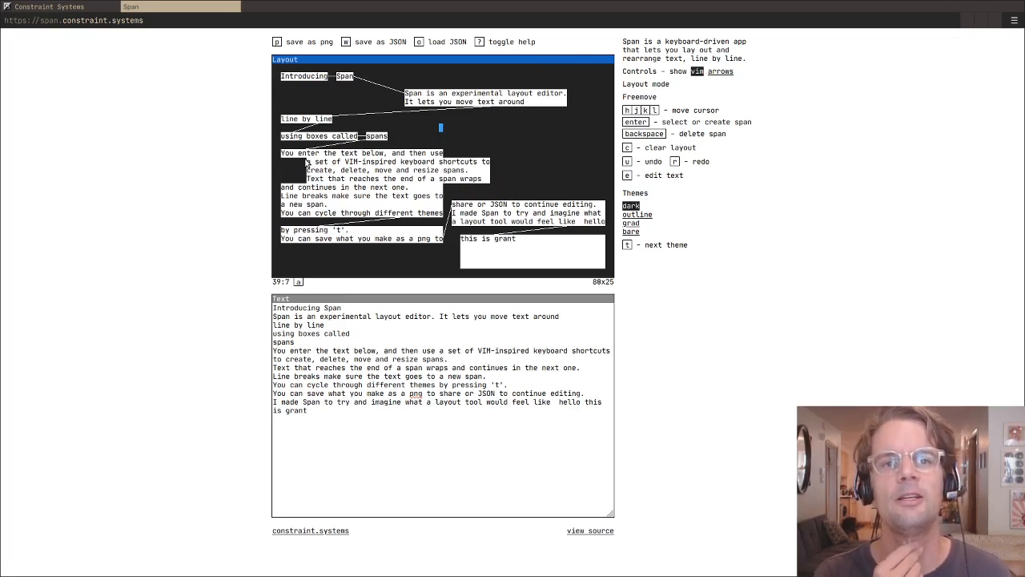
- Select the first indented span and shorten its end so that "shortcuts" wraps to the next span
{"action": "key", "text": "j"}
{"action": "key", "text": "j"}
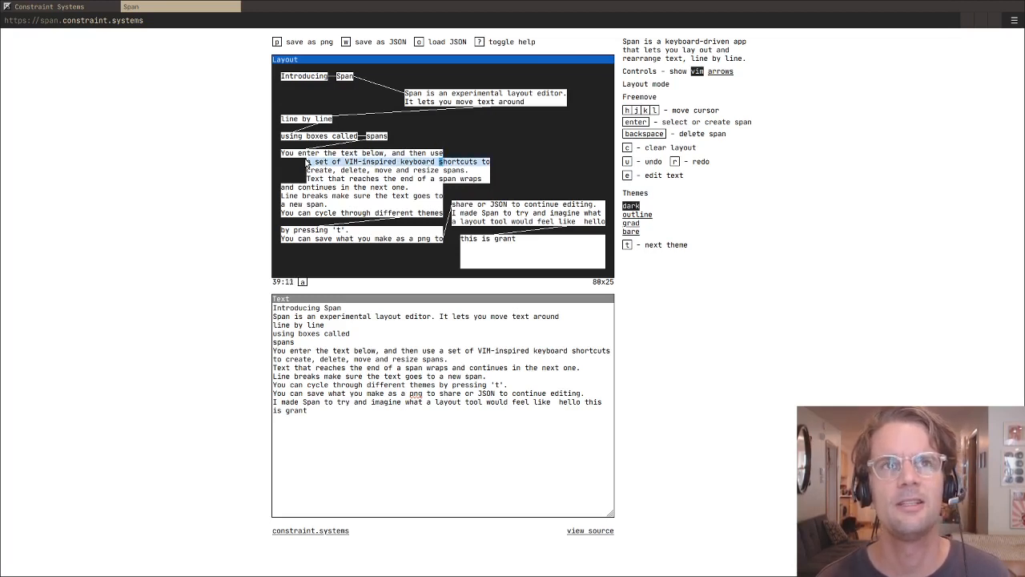
{"action": "key", "text": "Return"}
{"action": "key", "text": "h"}
{"action": "key", "text": "h"}
{"action": "key", "text": "h"}
{"action": "key", "text": "h"}
{"action": "key", "text": "h"}
{"action": "key", "text": "h"}
{"action": "key", "text": "h"}
{"action": "key", "text": "h"}
{"action": "key", "text": "h"}
{"action": "key", "text": "h"}
{"action": "key", "text": "h"}
{"action": "key", "text": "h"}
{"action": "key", "text": "h"}
{"action": "key", "text": "h"}
{"action": "key", "text": "h"}
{"action": "key", "text": "h"}
{"action": "key", "text": "h"}
{"action": "key", "text": "h"}
{"action": "key", "text": "h"}
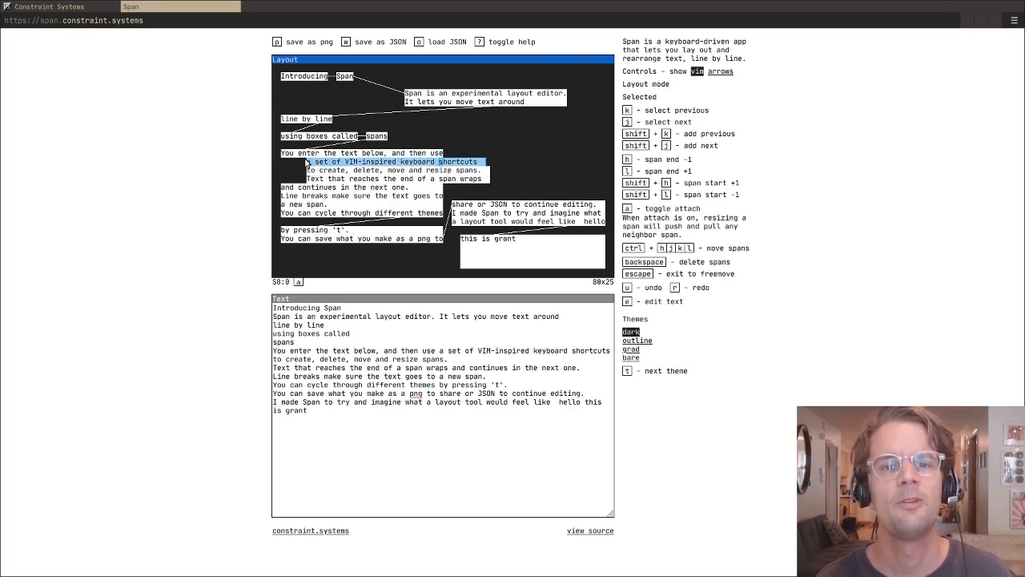
{"action": "key", "text": "l"}
{"action": "key", "text": "l"}
{"action": "key", "text": "l"}
{"action": "key", "text": "l"}
{"action": "key", "text": "l"}
{"action": "key", "text": "l"}
{"action": "key", "text": "l"}
{"action": "key", "text": "l"}
{"action": "key", "text": "l"}
{"action": "key", "text": "l"}
{"action": "key", "text": "l"}
{"action": "key", "text": "l"}
{"action": "key", "text": "l"}
{"action": "key", "text": "l"}
{"action": "key", "text": "l"}
{"action": "key", "text": "l"}
{"action": "key", "text": "l"}
{"action": "key", "text": "l"}
{"action": "key", "text": "l"}
{"action": "key", "text": "l"}
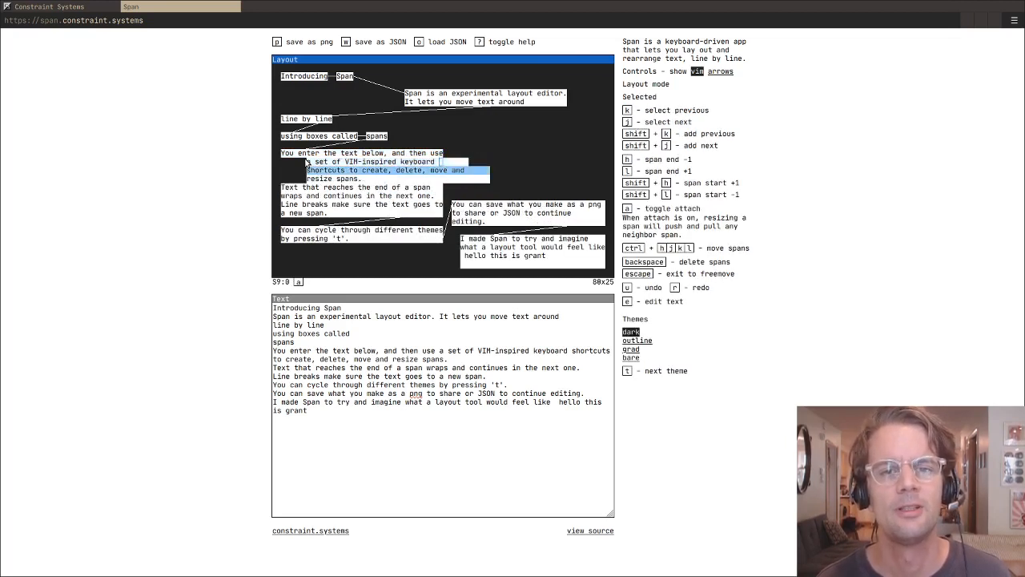
- Extend the end of the second indented span so it fits "shortcuts to create, delete, move and resize"
{"action": "key", "text": "h"}
{"action": "key", "text": "h"}
{"action": "key", "text": "h"}
{"action": "key", "text": "h"}
{"action": "key", "text": "h"}
{"action": "key", "text": "h"}
{"action": "key", "text": "h"}
{"action": "key", "text": "h"}
{"action": "key", "text": "h"}
{"action": "key", "text": "h"}
{"action": "key", "text": "h"}
{"action": "key", "text": "h"}
{"action": "key", "text": "h"}
{"action": "key", "text": "h"}
{"action": "key", "text": "h"}
{"action": "key", "text": "h"}
{"action": "key", "text": "h"}
{"action": "key", "text": "h"}
{"action": "key", "text": "h"}
{"action": "key", "text": "h"}
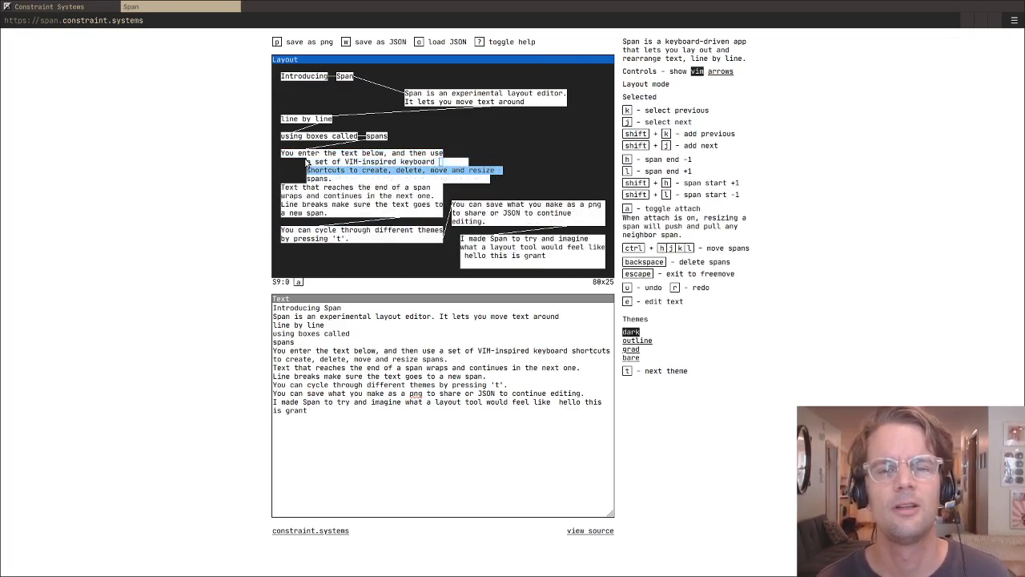
{"action": "key", "text": "l"}
{"action": "key", "text": "l"}
{"action": "key", "text": "l"}
{"action": "key", "text": "l"}
{"action": "key", "text": "l"}
{"action": "key", "text": "l"}
{"action": "key", "text": "l"}
{"action": "key", "text": "l"}
{"action": "key", "text": "l"}
{"action": "key", "text": "l"}
- Move the "shortcuts to create" span up three rows above the paragraph and back down to its row
{"action": "key", "text": "ctrl+k"}
{"action": "key", "text": "ctrl+k"}
{"action": "key", "text": "ctrl+k"}
{"action": "key", "text": "ctrl+k"}
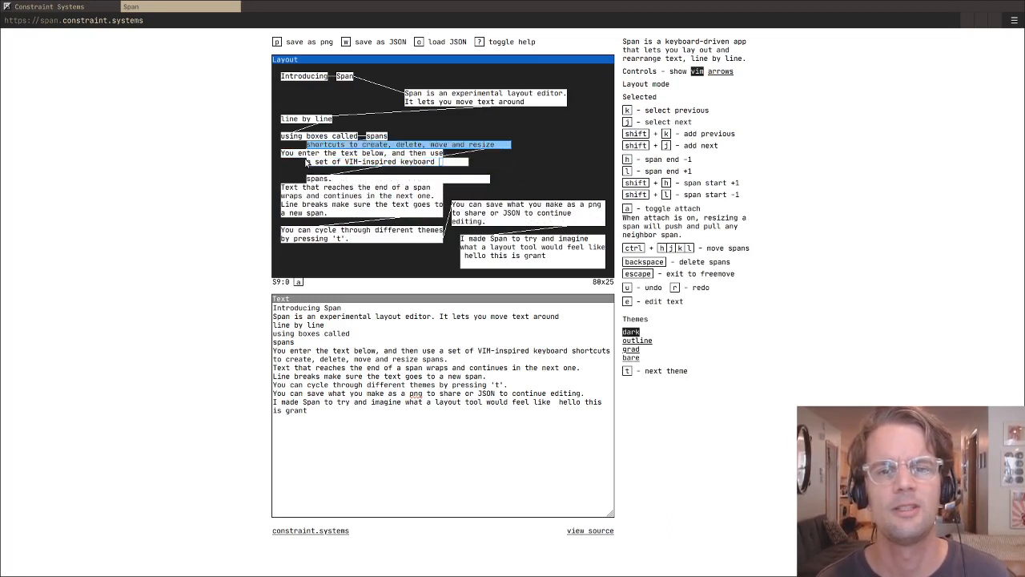
{"action": "key", "text": "ctrl+j"}
{"action": "key", "text": "ctrl+j"}
{"action": "key", "text": "ctrl+j"}
{"action": "key", "text": "ctrl+j"}
- Shorten the end of the "shortcuts to create" span slightly, keeping "resize" on its line
{"action": "key", "text": "h"}
{"action": "key", "text": "h"}
{"action": "key", "text": "h"}
{"action": "key", "text": "h"}
{"action": "key", "text": "h"}
{"action": "key", "text": "h"}
{"action": "key", "text": "h"}
{"action": "key", "text": "h"}
{"action": "key", "text": "h"}
{"action": "key", "text": "h"}
{"action": "key", "text": "h"}
{"action": "key", "text": "h"}
{"action": "key", "text": "h"}
{"action": "key", "text": "h"}
{"action": "key", "text": "h"}
{"action": "key", "text": "h"}
{"action": "key", "text": "h"}
{"action": "key", "text": "h"}
{"action": "key", "text": "h"}
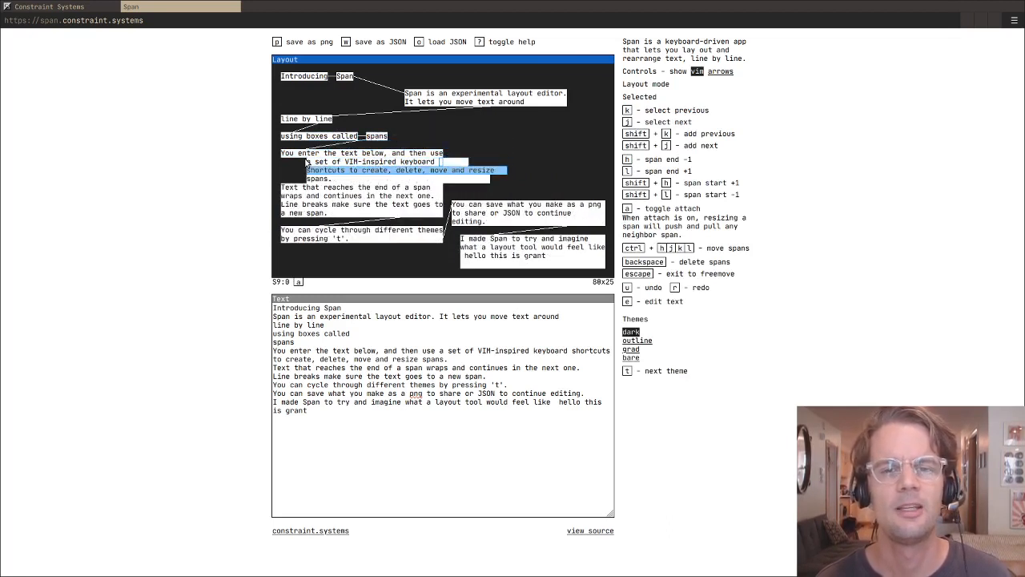
- Extend the end of the "shortcuts to create" span until "spans." also fits on its line
{"action": "key", "text": "l"}
{"action": "key", "text": "l"}
{"action": "key", "text": "l"}
{"action": "key", "text": "l"}
{"action": "key", "text": "l"}
{"action": "key", "text": "l"}
{"action": "key", "text": "l"}
{"action": "key", "text": "l"}
{"action": "key", "text": "l"}
{"action": "key", "text": "l"}
{"action": "key", "text": "l"}
{"action": "key", "text": "l"}
{"action": "key", "text": "l"}
{"action": "key", "text": "l"}
{"action": "key", "text": "l"}
{"action": "key", "text": "l"}
{"action": "key", "text": "l"}
{"action": "key", "text": "l"}
{"action": "key", "text": "l"}
{"action": "key", "text": "l"}
{"action": "key", "text": "l"}
{"action": "key", "text": "l"}
{"action": "key", "text": "l"}
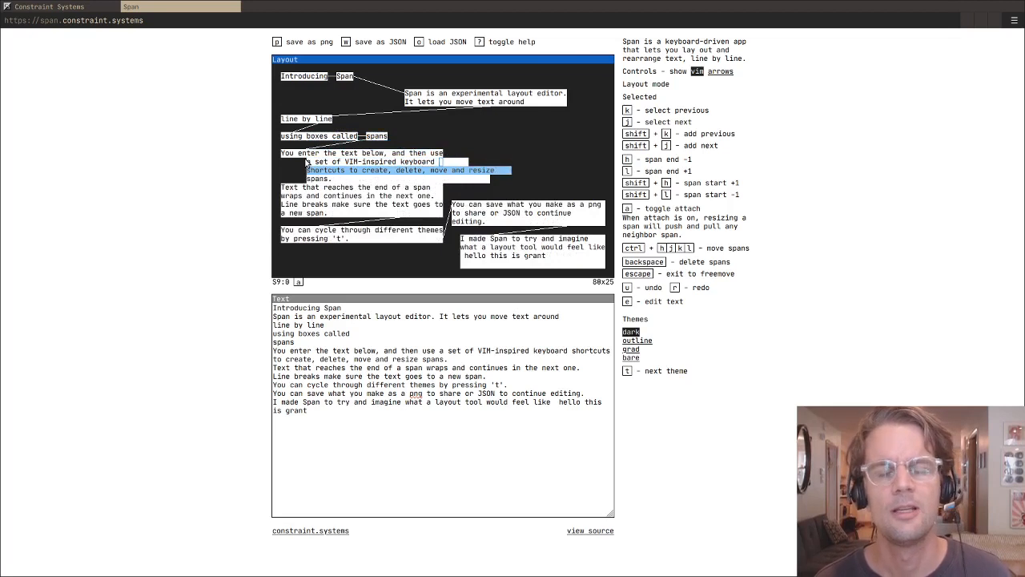
- Step the selection down to the "and continues in the next one." span and return to free cursor movement
{"action": "key", "text": "k"}
{"action": "key", "text": "j"}
{"action": "key", "text": "j"}
- Roam the free cursor over the layout, from the paragraph up to the "Span is an experimental" block and the space beneath it
{"action": "key", "text": "j"}
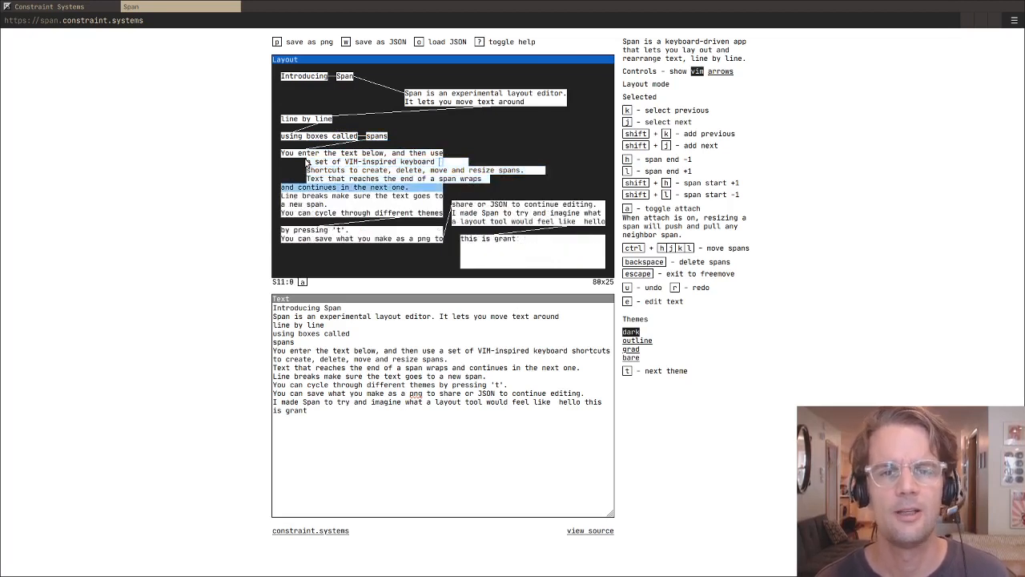
{"action": "key", "text": "Escape"}
{"action": "key", "text": "k"}
{"action": "key", "text": "k"}
{"action": "key", "text": "k"}
{"action": "key", "text": "k"}
{"action": "key", "text": "k"}
{"action": "key", "text": "k"}
{"action": "key", "text": "j"}
{"action": "key", "text": "j"}
{"action": "key", "text": "j"}
{"action": "key", "text": "j"}
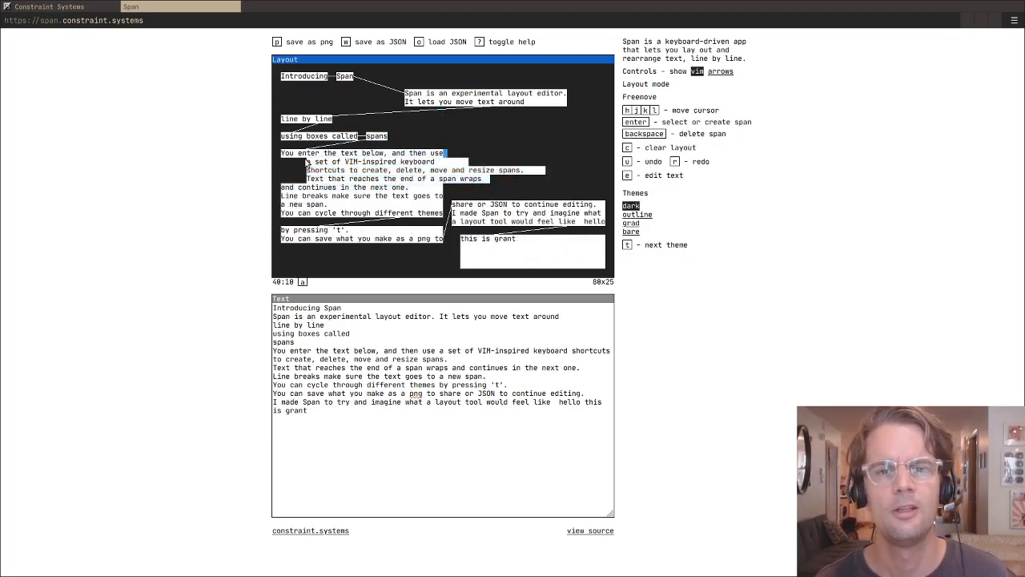
{"action": "key", "text": "l"}
{"action": "key", "text": "l"}
{"action": "key", "text": "l"}
{"action": "key", "text": "l"}
{"action": "key", "text": "l"}
{"action": "key", "text": "l"}
{"action": "key", "text": "l"}
{"action": "key", "text": "l"}
{"action": "key", "text": "k"}
{"action": "key", "text": "k"}
{"action": "key", "text": "k"}
{"action": "key", "text": "k"}
{"action": "key", "text": "k"}
{"action": "key", "text": "k"}
{"action": "key", "text": "h"}
{"action": "key", "text": "h"}
{"action": "key", "text": "h"}
{"action": "key", "text": "h"}
{"action": "key", "text": "h"}
{"action": "key", "text": "h"}
{"action": "key", "text": "h"}
{"action": "key", "text": "h"}
{"action": "key", "text": "h"}
{"action": "key", "text": "h"}
{"action": "key", "text": "h"}
{"action": "key", "text": "h"}
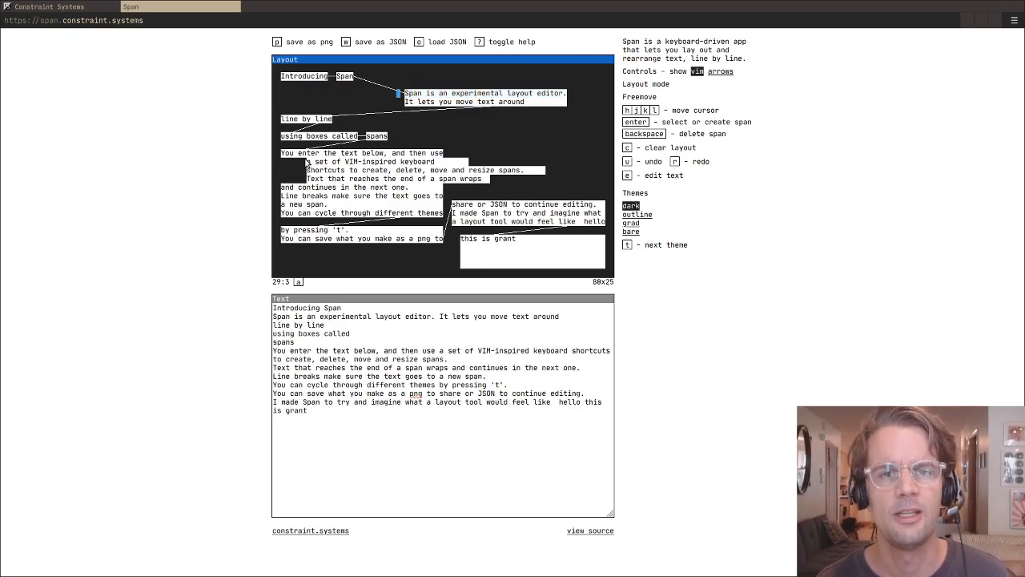
{"action": "key", "text": "j"}
{"action": "key", "text": "j"}
{"action": "key", "text": "j"}
{"action": "key", "text": "j"}
{"action": "key", "text": "j"}
{"action": "key", "text": "j"}
{"action": "key", "text": "l"}
{"action": "key", "text": "l"}
{"action": "key", "text": "l"}
{"action": "key", "text": "l"}
{"action": "key", "text": "l"}
{"action": "key", "text": "l"}
{"action": "key", "text": "l"}
{"action": "key", "text": "l"}
{"action": "key", "text": "l"}
{"action": "key", "text": "l"}
{"action": "key", "text": "l"}
{"action": "key", "text": "k"}
{"action": "key", "text": "k"}
{"action": "key", "text": "k"}
{"action": "key", "text": "k"}
{"action": "key", "text": "k"}
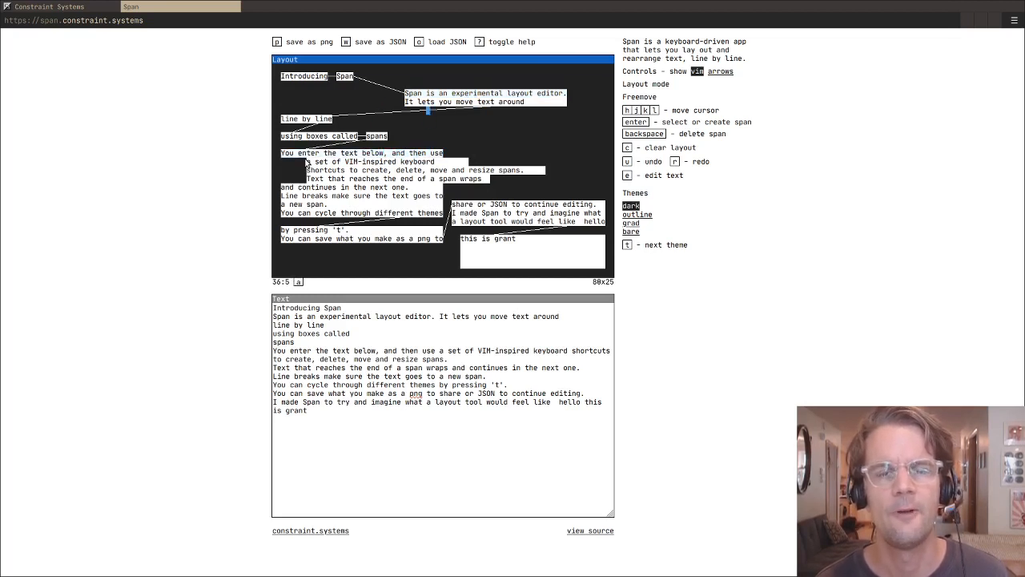
- Select both lines of the "Span is an experimental layout editor." block and move them one row down and about five columns right
{"action": "key", "text": "l"}
{"action": "key", "text": "l"}
{"action": "key", "text": "l"}
{"action": "key", "text": "l"}
{"action": "key", "text": "l"}
{"action": "key", "text": "l"}
{"action": "key", "text": "l"}
{"action": "key", "text": "l"}
{"action": "key", "text": "k"}
{"action": "key", "text": "k"}
{"action": "key", "text": "l"}
{"action": "key", "text": "l"}
{"action": "key", "text": "l"}
{"action": "key", "text": "l"}
{"action": "key", "text": "l"}
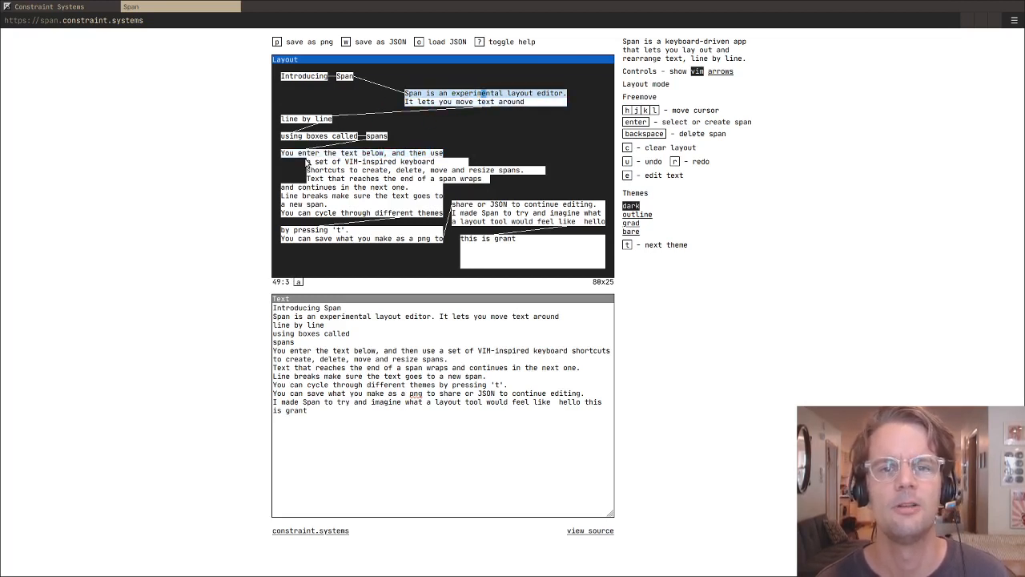
{"action": "key", "text": "Return"}
{"action": "key", "text": "ctrl+j"}
{"action": "key", "text": "ctrl+l"}
{"action": "key", "text": "ctrl+l"}
{"action": "key", "text": "ctrl+l"}
{"action": "key", "text": "ctrl+l"}
{"action": "key", "text": "ctrl+l"}
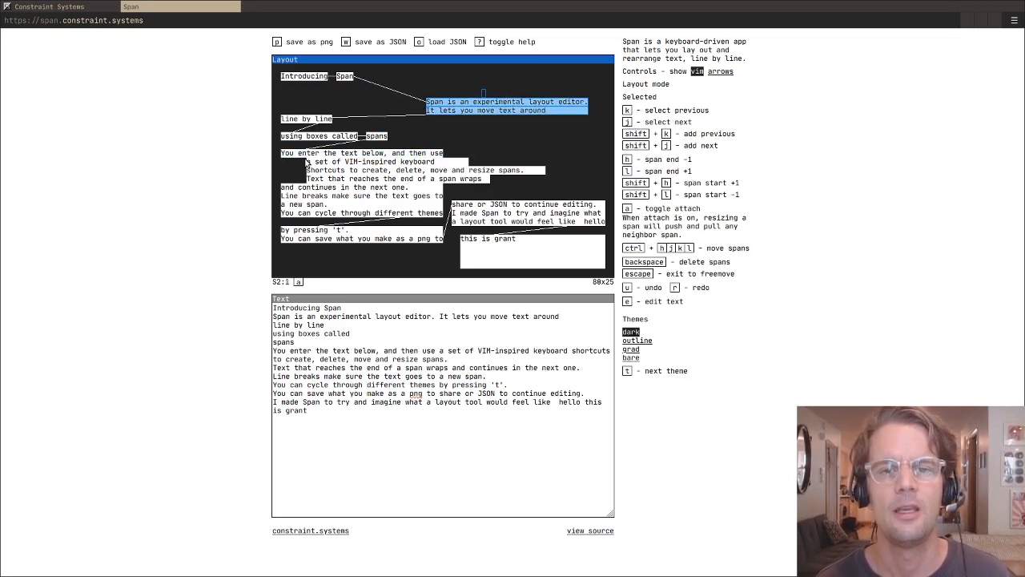
- Circle the selected two-line block around the empty area, ending about six columns further left on the same row
{"action": "key", "text": "ctrl+k"}
{"action": "key", "text": "ctrl+k"}
{"action": "key", "text": "ctrl+h"}
{"action": "key", "text": "ctrl+h"}
{"action": "key", "text": "ctrl+h"}
{"action": "key", "text": "ctrl+h"}
{"action": "key", "text": "ctrl+h"}
{"action": "key", "text": "ctrl+h"}
{"action": "key", "text": "ctrl+h"}
{"action": "key", "text": "ctrl+h"}
{"action": "key", "text": "ctrl+h"}
{"action": "key", "text": "ctrl+h"}
{"action": "key", "text": "ctrl+j"}
{"action": "key", "text": "ctrl+l"}
{"action": "key", "text": "ctrl+l"}
{"action": "key", "text": "ctrl+l"}
{"action": "key", "text": "ctrl+l"}
{"action": "key", "text": "ctrl+l"}
{"action": "key", "text": "ctrl+l"}
{"action": "key", "text": "ctrl+l"}
{"action": "key", "text": "ctrl+j"}
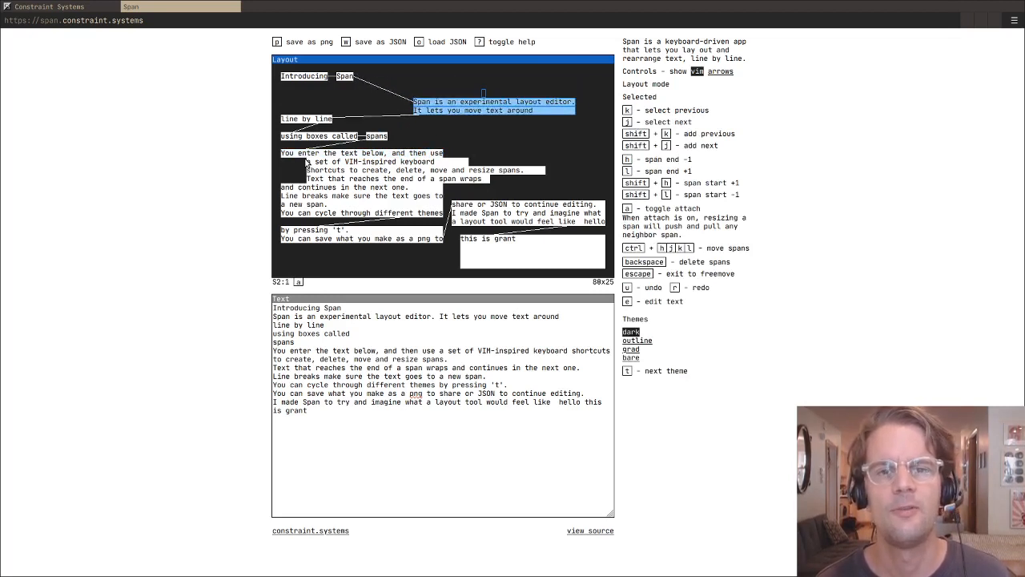
{"action": "key", "text": "ctrl+j"}
{"action": "key", "text": "ctrl+j"}
{"action": "key", "text": "ctrl+l"}
{"action": "key", "text": "ctrl+l"}
{"action": "key", "text": "ctrl+l"}
{"action": "key", "text": "ctrl+l"}
{"action": "key", "text": "ctrl+k"}
{"action": "key", "text": "ctrl+k"}
{"action": "key", "text": "ctrl+h"}
{"action": "key", "text": "ctrl+h"}
{"action": "key", "text": "ctrl+h"}
{"action": "key", "text": "ctrl+h"}
{"action": "key", "text": "ctrl+h"}
{"action": "key", "text": "ctrl+h"}
{"action": "key", "text": "ctrl+h"}
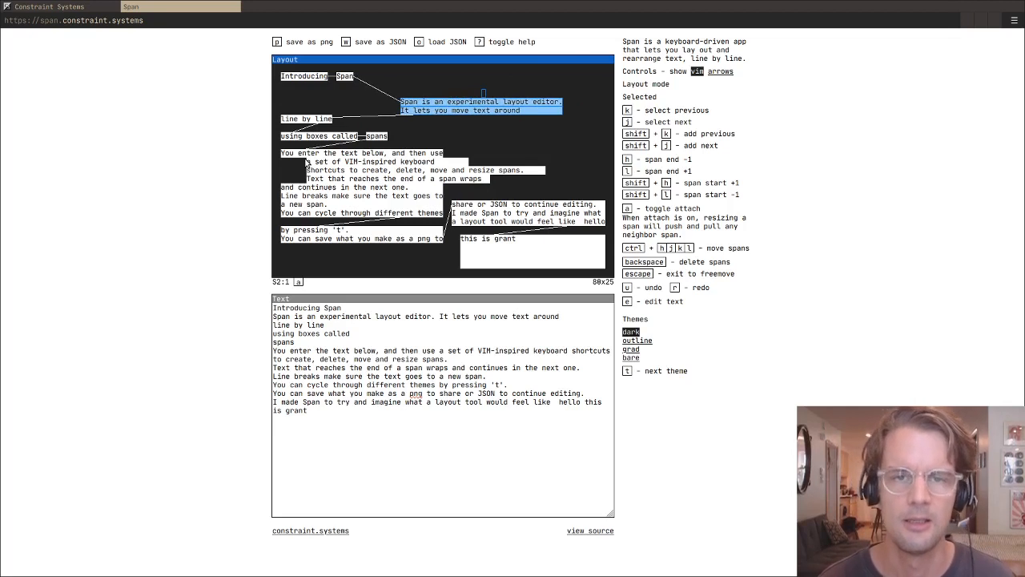
- Shift the two-line block up, down and sideways, ending one row higher and about two columns further left
{"action": "key", "text": "ctrl+k"}
{"action": "key", "text": "ctrl+j"}
{"action": "key", "text": "ctrl+k"}
{"action": "key", "text": "ctrl+l"}
{"action": "key", "text": "ctrl+j"}
{"action": "key", "text": "ctrl+j"}
{"action": "key", "text": "ctrl+l"}
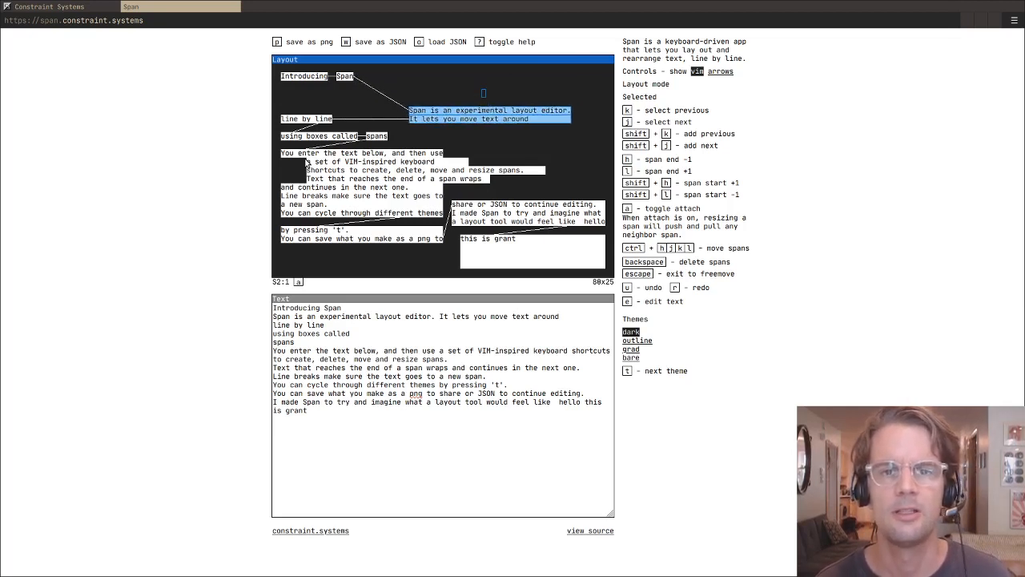
{"action": "key", "text": "ctrl+l"}
{"action": "key", "text": "ctrl+l"}
{"action": "key", "text": "ctrl+l"}
{"action": "key", "text": "ctrl+l"}
{"action": "key", "text": "ctrl+l"}
{"action": "key", "text": "ctrl+k"}
{"action": "key", "text": "ctrl+h"}
{"action": "key", "text": "ctrl+h"}
{"action": "key", "text": "ctrl+h"}
{"action": "key", "text": "ctrl+h"}
{"action": "key", "text": "ctrl+h"}
{"action": "key", "text": "ctrl+h"}
{"action": "key", "text": "ctrl+h"}
{"action": "key", "text": "ctrl+h"}
{"action": "key", "text": "ctrl+h"}
{"action": "key", "text": "ctrl+k"}
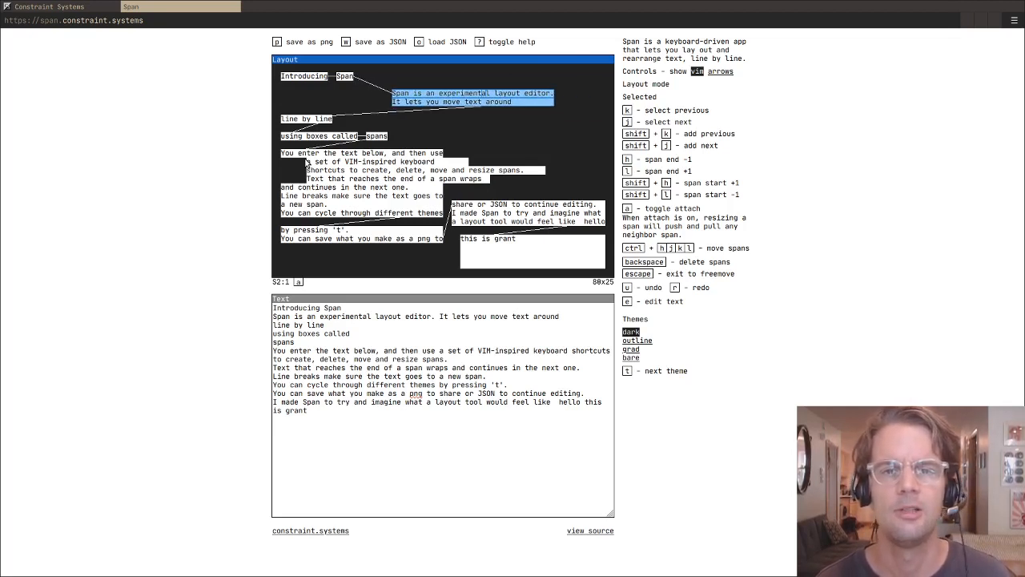
- Loop the two-line block around once more, ending one row lower and about one column further left
{"action": "key", "text": "ctrl+h"}
{"action": "key", "text": "ctrl+h"}
{"action": "key", "text": "ctrl+h"}
{"action": "key", "text": "ctrl+h"}
{"action": "key", "text": "ctrl+h"}
{"action": "key", "text": "ctrl+h"}
{"action": "key", "text": "ctrl+h"}
{"action": "key", "text": "ctrl+h"}
{"action": "key", "text": "ctrl+h"}
{"action": "key", "text": "ctrl+k"}
{"action": "key", "text": "ctrl+k"}
{"action": "key", "text": "ctrl+l"}
{"action": "key", "text": "ctrl+l"}
{"action": "key", "text": "ctrl+l"}
{"action": "key", "text": "ctrl+l"}
{"action": "key", "text": "ctrl+l"}
{"action": "key", "text": "ctrl+l"}
{"action": "key", "text": "ctrl+j"}
{"action": "key", "text": "ctrl+j"}
{"action": "key", "text": "ctrl+j"}
{"action": "key", "text": "ctrl+l"}
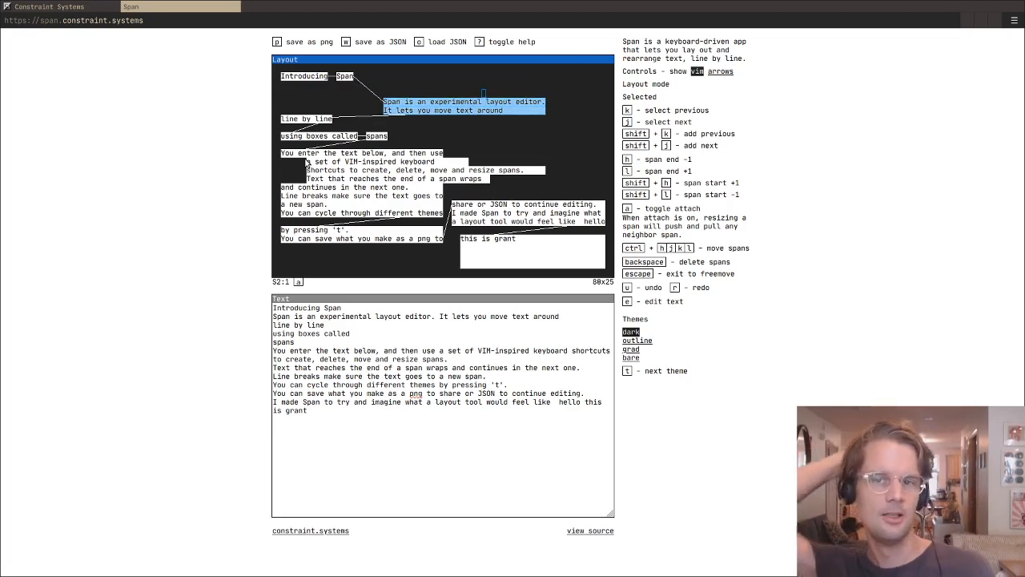
{"action": "key", "text": "ctrl+l"}
{"action": "key", "text": "ctrl+l"}
{"action": "key", "text": "ctrl+l"}
{"action": "key", "text": "ctrl+l"}
{"action": "key", "text": "ctrl+l"}
{"action": "key", "text": "ctrl+l"}
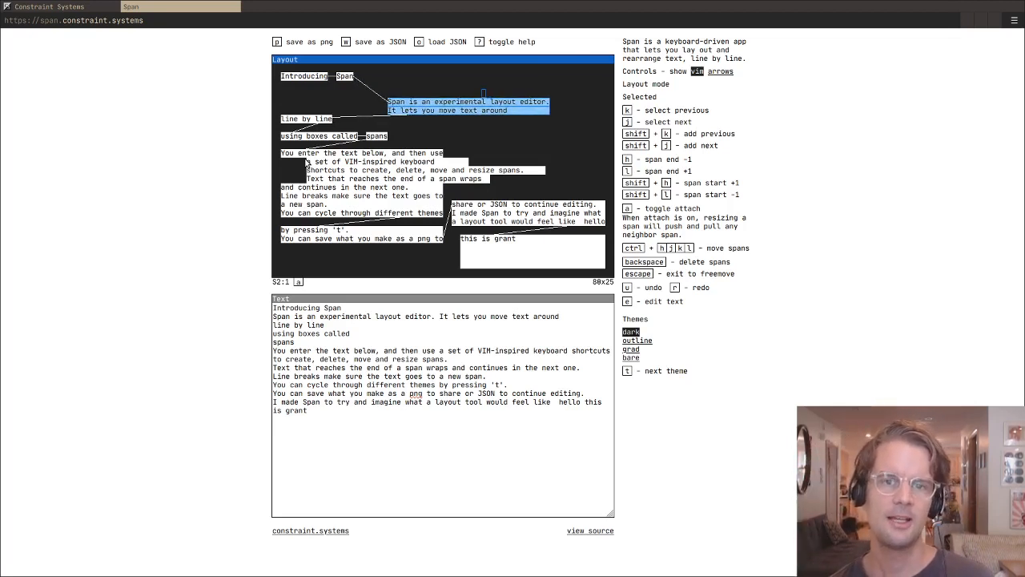
- Move the two-line block level with "line by line", about five columns right, shorten its end so "editor." wraps, and deselect it
{"action": "key", "text": "ctrl+k"}
{"action": "key", "text": "ctrl+j"}
{"action": "key", "text": "ctrl+j"}
{"action": "key", "text": "ctrl+j"}
{"action": "key", "text": "h"}
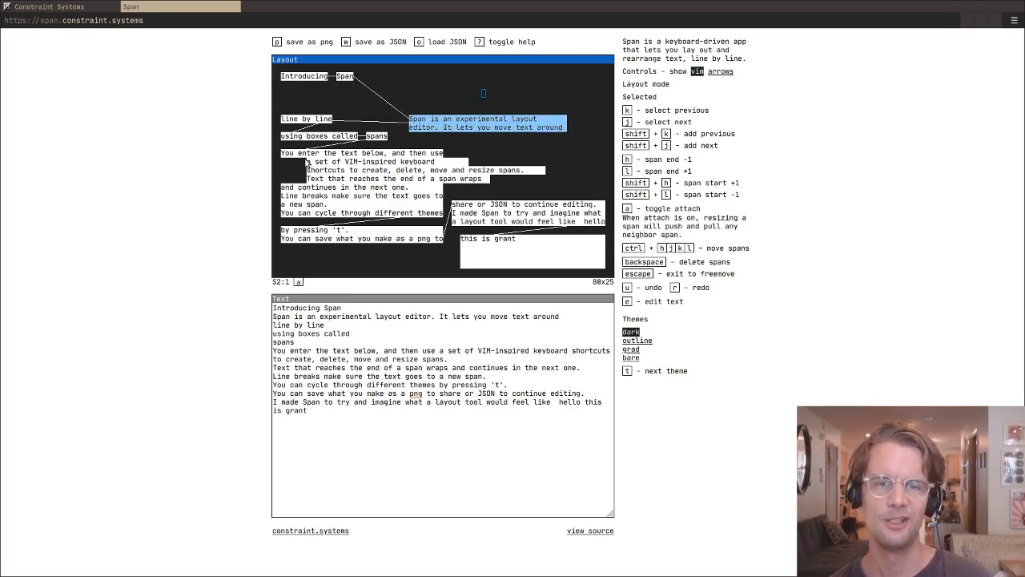
{"action": "key", "text": "Escape"}
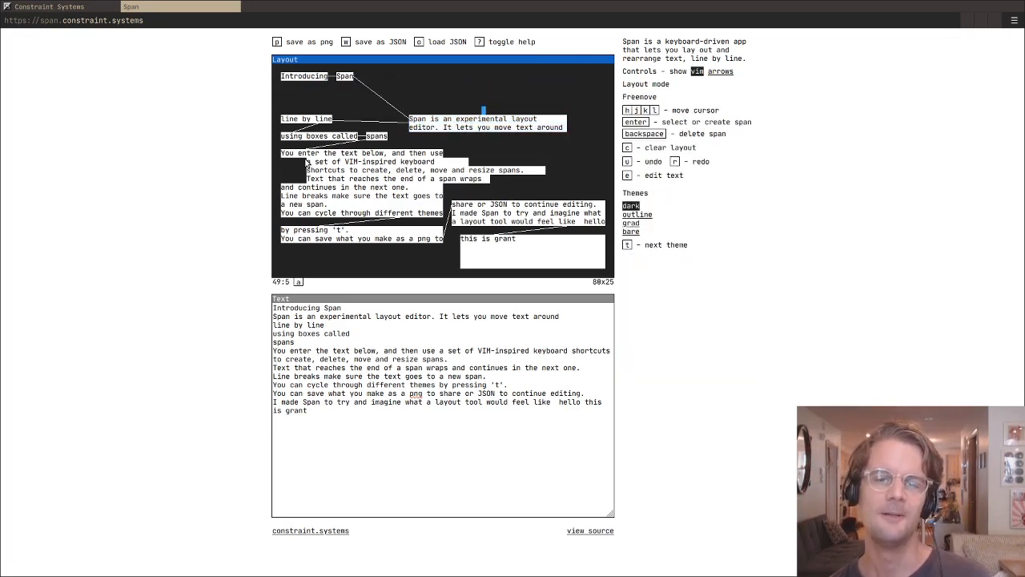
- Reselect both lines of the "Span is an experimental layout" block and move them up two rows and about 25 columns left
{"action": "key", "text": "j"}
{"action": "key", "text": "j"}
{"action": "key", "text": "j"}
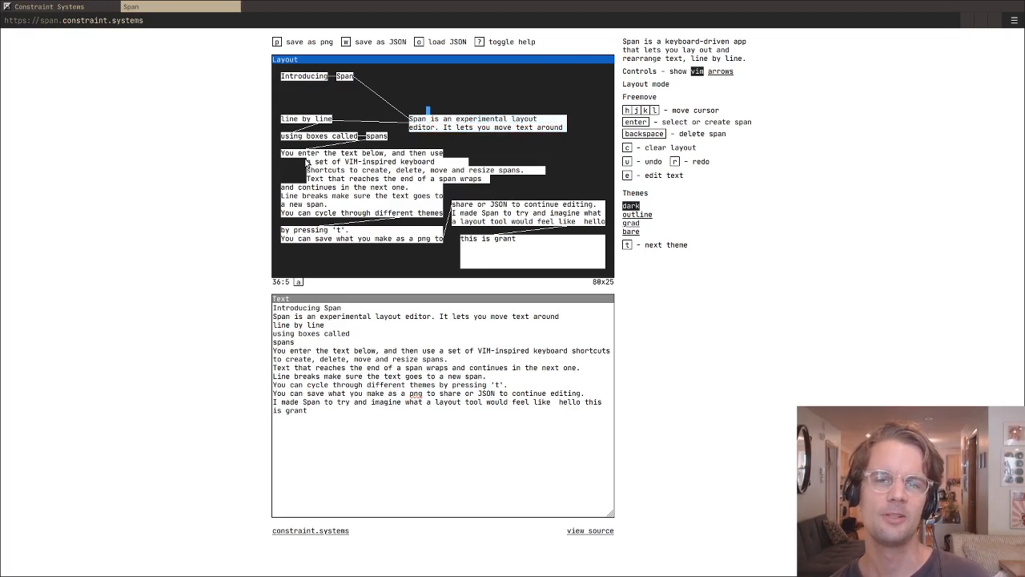
{"action": "key", "text": "h"}
{"action": "key", "text": "h"}
{"action": "key", "text": "h"}
{"action": "key", "text": "h"}
{"action": "key", "text": "h"}
{"action": "key", "text": "k"}
{"action": "key", "text": "k"}
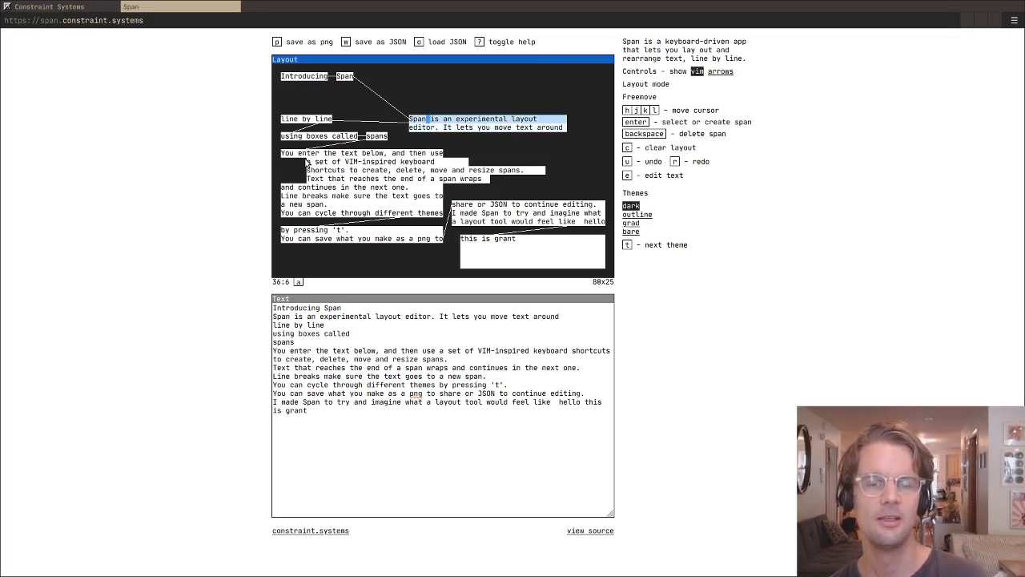
{"action": "key", "text": "Return"}
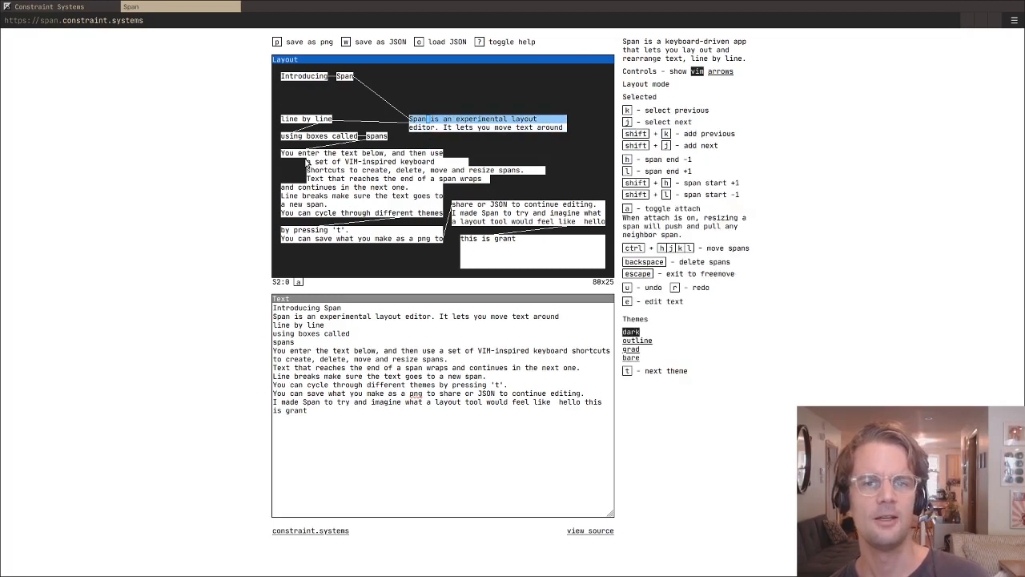
{"action": "key", "text": "ctrl+k"}
{"action": "key", "text": "ctrl+h"}
{"action": "key", "text": "ctrl+h"}
{"action": "key", "text": "ctrl+h"}
{"action": "key", "text": "ctrl+h"}
{"action": "key", "text": "ctrl+h"}
{"action": "key", "text": "ctrl+h"}
{"action": "key", "text": "ctrl+h"}
{"action": "key", "text": "ctrl+h"}
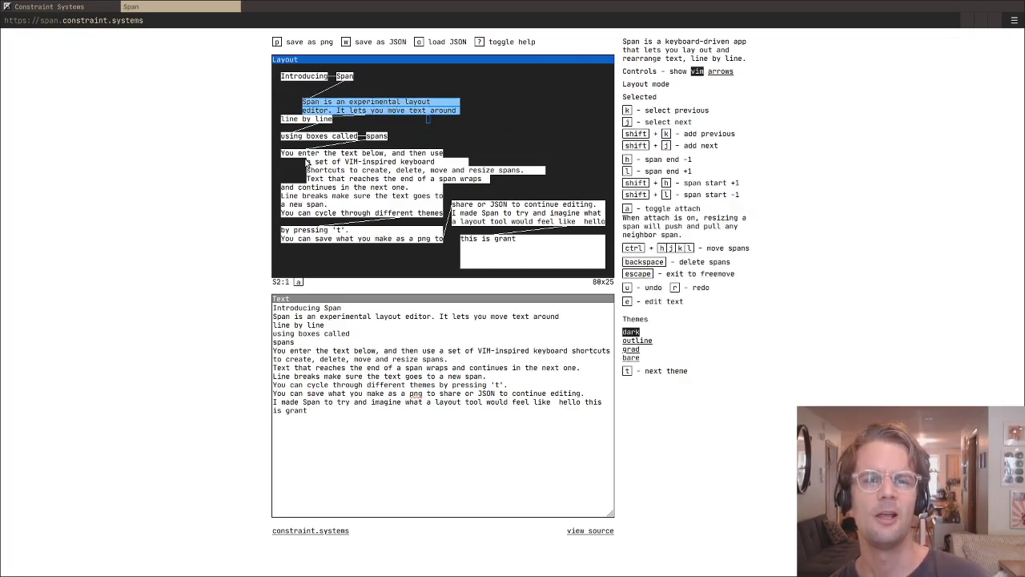
- Move the two-line block about 28 columns right and four rows down, level with "using boxes called"
{"action": "key", "text": "ctrl+l"}
{"action": "key", "text": "ctrl+l"}
{"action": "key", "text": "ctrl+l"}
{"action": "key", "text": "ctrl+l"}
{"action": "key", "text": "ctrl+l"}
{"action": "key", "text": "ctrl+l"}
{"action": "key", "text": "ctrl+l"}
{"action": "key", "text": "ctrl+l"}
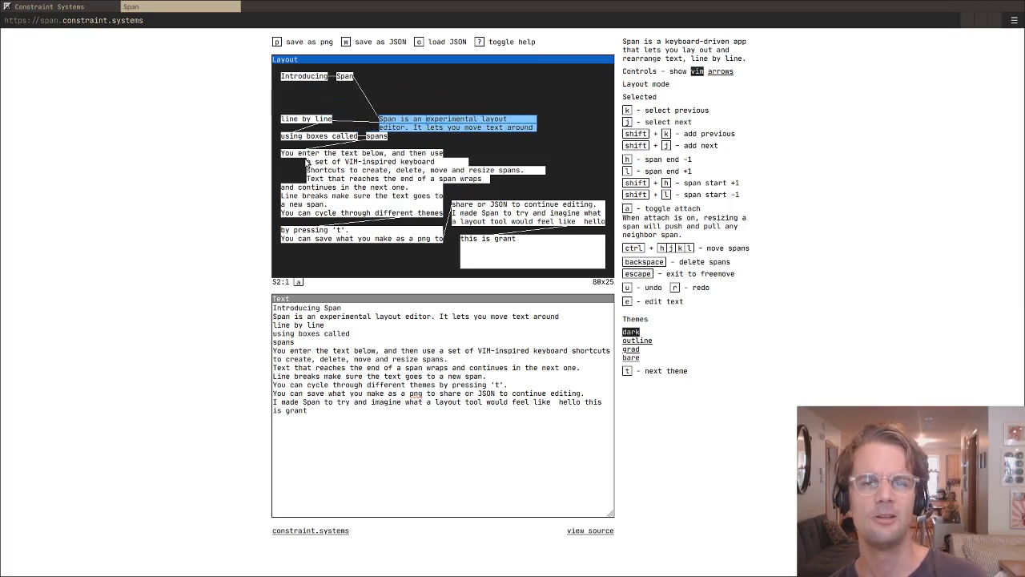
{"action": "key", "text": "ctrl+l"}
{"action": "key", "text": "ctrl+l"}
{"action": "key", "text": "ctrl+l"}
{"action": "key", "text": "ctrl+l"}
{"action": "key", "text": "ctrl+l"}
{"action": "key", "text": "ctrl+l"}
{"action": "key", "text": "ctrl+l"}
{"action": "key", "text": "ctrl+l"}
{"action": "key", "text": "ctrl+l"}
{"action": "key", "text": "ctrl+l"}
{"action": "key", "text": "ctrl+j"}
{"action": "key", "text": "ctrl+j"}
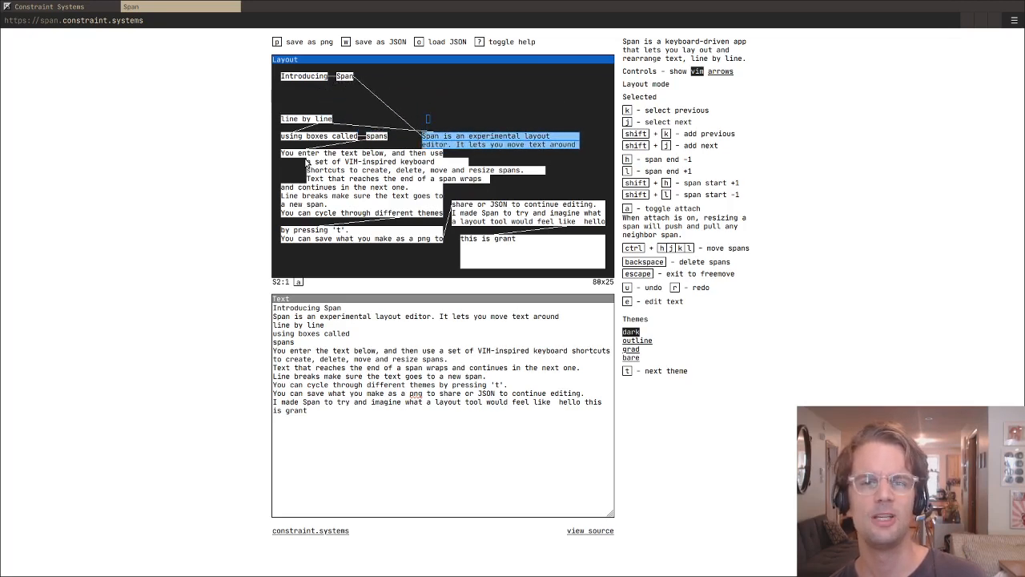
- Move the two-line block up five rows and about 29 columns left, so it sits beneath "Introducing Span"
{"action": "key", "text": "ctrl+h"}
{"action": "key", "text": "ctrl+h"}
{"action": "key", "text": "ctrl+h"}
{"action": "key", "text": "ctrl+h"}
{"action": "key", "text": "ctrl+h"}
{"action": "key", "text": "ctrl+k"}
{"action": "key", "text": "ctrl+k"}
{"action": "key", "text": "ctrl+k"}
{"action": "key", "text": "ctrl+k"}
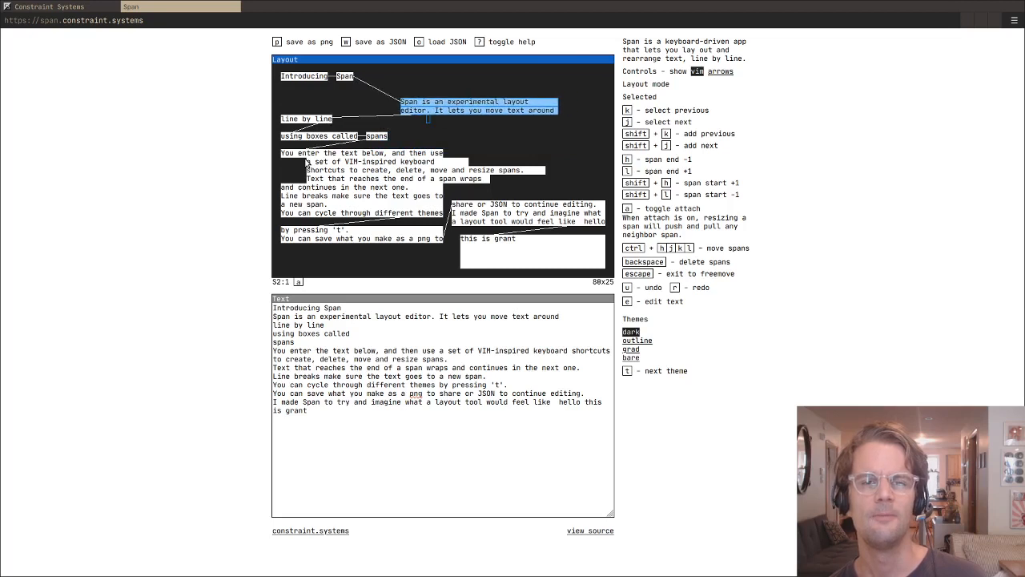
{"action": "key", "text": "ctrl+k"}
{"action": "key", "text": "ctrl+h"}
{"action": "key", "text": "ctrl+h"}
{"action": "key", "text": "ctrl+h"}
{"action": "key", "text": "ctrl+h"}
{"action": "key", "text": "ctrl+h"}
{"action": "key", "text": "ctrl+h"}
{"action": "key", "text": "ctrl+h"}
{"action": "key", "text": "ctrl+h"}
{"action": "key", "text": "ctrl+h"}
{"action": "key", "text": "ctrl+h"}
{"action": "key", "text": "ctrl+h"}
{"action": "key", "text": "ctrl+h"}
{"action": "key", "text": "ctrl+h"}
{"action": "key", "text": "ctrl+h"}
{"action": "key", "text": "ctrl+h"}
{"action": "key", "text": "ctrl+h"}
{"action": "key", "text": "ctrl+h"}
{"action": "key", "text": "ctrl+h"}
{"action": "key", "text": "ctrl+h"}
{"action": "key", "text": "ctrl+h"}
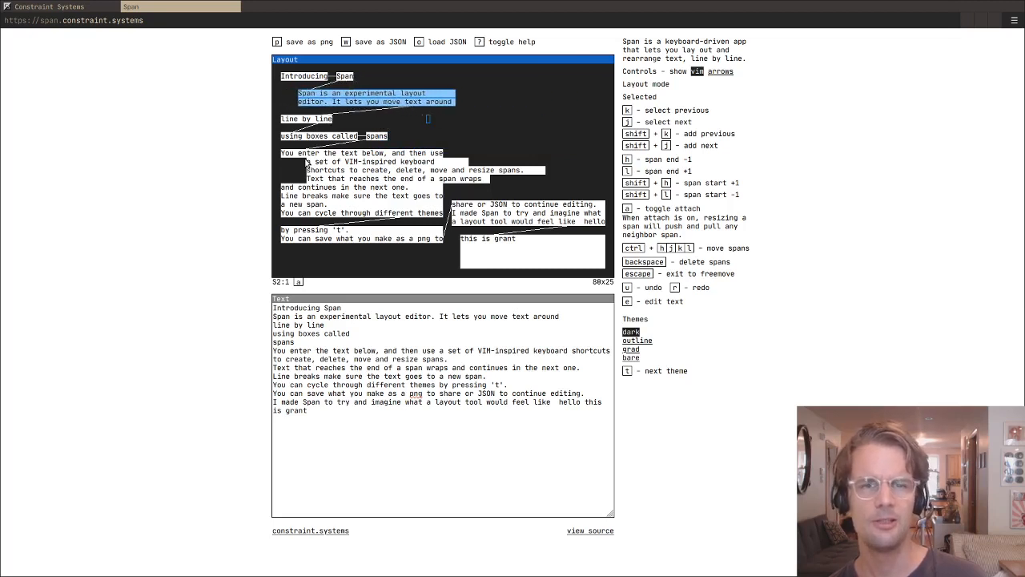
- Slide the two-line block back and forth, leaving it about 11 columns further right on the same row, starting beneath the heading word "Span"
{"action": "key", "text": "ctrl+l"}
{"action": "key", "text": "ctrl+l"}
{"action": "key", "text": "ctrl+l"}
{"action": "key", "text": "ctrl+l"}
{"action": "key", "text": "ctrl+l"}
{"action": "key", "text": "ctrl+l"}
{"action": "key", "text": "ctrl+l"}
{"action": "key", "text": "ctrl+l"}
{"action": "key", "text": "ctrl+l"}
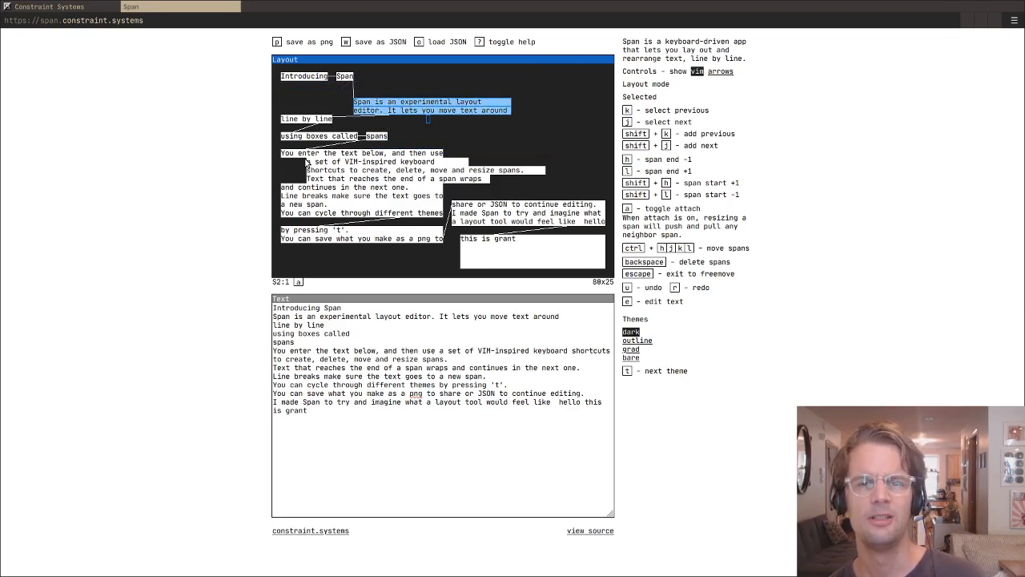
{"action": "key", "text": "ctrl+h"}
{"action": "key", "text": "ctrl+h"}
{"action": "key", "text": "ctrl+h"}
{"action": "key", "text": "ctrl+h"}
{"action": "key", "text": "ctrl+h"}
{"action": "key", "text": "ctrl+h"}
{"action": "key", "text": "ctrl+h"}
{"action": "key", "text": "ctrl+h"}
{"action": "key", "text": "ctrl+h"}
{"action": "key", "text": "ctrl+h"}
{"action": "key", "text": "ctrl+h"}
{"action": "key", "text": "ctrl+h"}
{"action": "key", "text": "ctrl+l"}
{"action": "key", "text": "ctrl+l"}
{"action": "key", "text": "ctrl+l"}
{"action": "key", "text": "ctrl+l"}
{"action": "key", "text": "ctrl+l"}
{"action": "key", "text": "ctrl+l"}
{"action": "key", "text": "ctrl+l"}
{"action": "key", "text": "ctrl+h"}
{"action": "key", "text": "ctrl+h"}
{"action": "key", "text": "ctrl+h"}
{"action": "key", "text": "ctrl+h"}
{"action": "key", "text": "ctrl+h"}
{"action": "key", "text": "ctrl+h"}
{"action": "key", "text": "ctrl+h"}
{"action": "key", "text": "ctrl+h"}
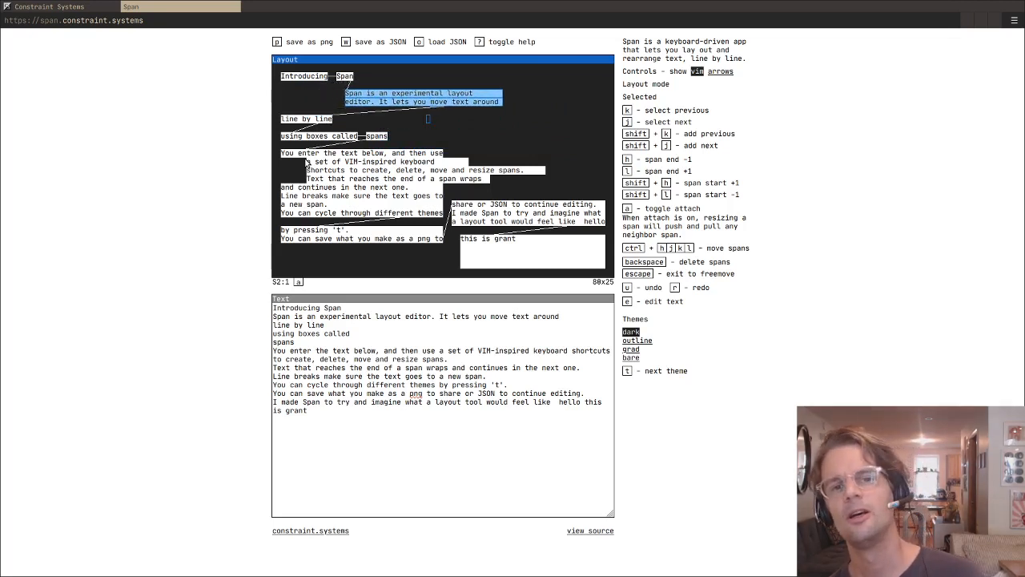
- Move the two-line block around the layout, leaving it four rows lower and about 11 columns further left, between "line by line" and "spans"
{"action": "key", "text": "ctrl+l"}
{"action": "key", "text": "ctrl+l"}
{"action": "key", "text": "ctrl+l"}
{"action": "key", "text": "ctrl+l"}
{"action": "key", "text": "ctrl+l"}
{"action": "key", "text": "ctrl+l"}
{"action": "key", "text": "ctrl+k"}
{"action": "key", "text": "ctrl+j"}
{"action": "key", "text": "ctrl+j"}
{"action": "key", "text": "ctrl+j"}
{"action": "key", "text": "ctrl+l"}
{"action": "key", "text": "ctrl+l"}
{"action": "key", "text": "ctrl+l"}
{"action": "key", "text": "ctrl+l"}
{"action": "key", "text": "ctrl+j"}
{"action": "key", "text": "ctrl+j"}
{"action": "key", "text": "ctrl+h"}
{"action": "key", "text": "ctrl+h"}
{"action": "key", "text": "ctrl+h"}
{"action": "key", "text": "ctrl+h"}
{"action": "key", "text": "ctrl+h"}
{"action": "key", "text": "ctrl+h"}
{"action": "key", "text": "ctrl+h"}
{"action": "key", "text": "ctrl+h"}
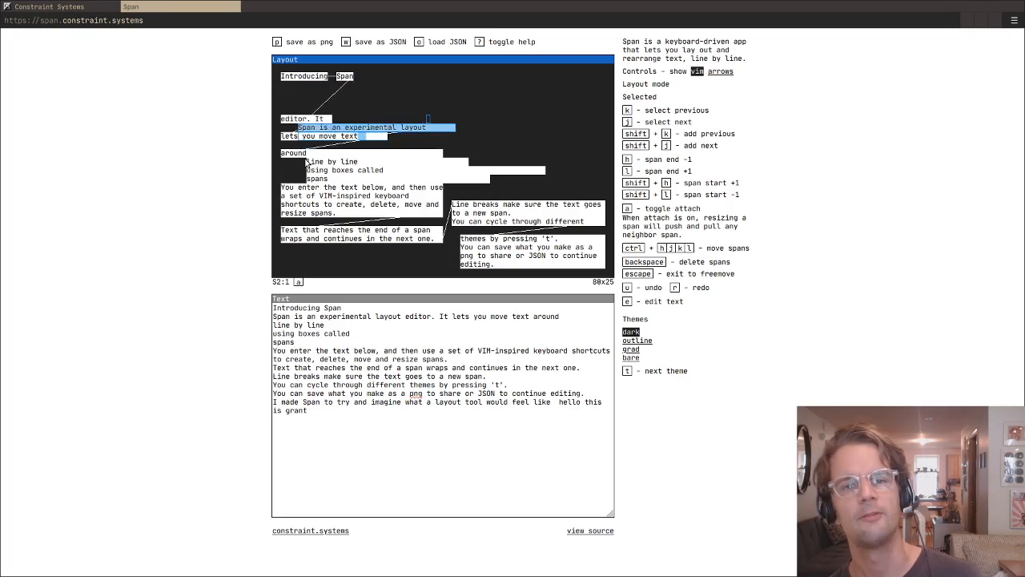
- Move the two-line block up two rows and about 24 columns right, so its second line is level with "line by line"
{"action": "key", "text": "ctrl+l"}
{"action": "key", "text": "ctrl+l"}
{"action": "key", "text": "ctrl+l"}
{"action": "key", "text": "ctrl+l"}
{"action": "key", "text": "ctrl+l"}
{"action": "key", "text": "ctrl+l"}
{"action": "key", "text": "ctrl+l"}
{"action": "key", "text": "ctrl+l"}
{"action": "key", "text": "ctrl+l"}
{"action": "key", "text": "ctrl+k"}
{"action": "key", "text": "ctrl+k"}
{"action": "key", "text": "ctrl+l"}
{"action": "key", "text": "ctrl+l"}
{"action": "key", "text": "ctrl+l"}
{"action": "key", "text": "ctrl+l"}
{"action": "key", "text": "ctrl+l"}
{"action": "key", "text": "ctrl+l"}
{"action": "key", "text": "ctrl+l"}
{"action": "key", "text": "ctrl+l"}
{"action": "key", "text": "ctrl+l"}
{"action": "key", "text": "ctrl+l"}
{"action": "key", "text": "ctrl+l"}
{"action": "key", "text": "ctrl+l"}
{"action": "key", "text": "ctrl+l"}
{"action": "key", "text": "ctrl+l"}
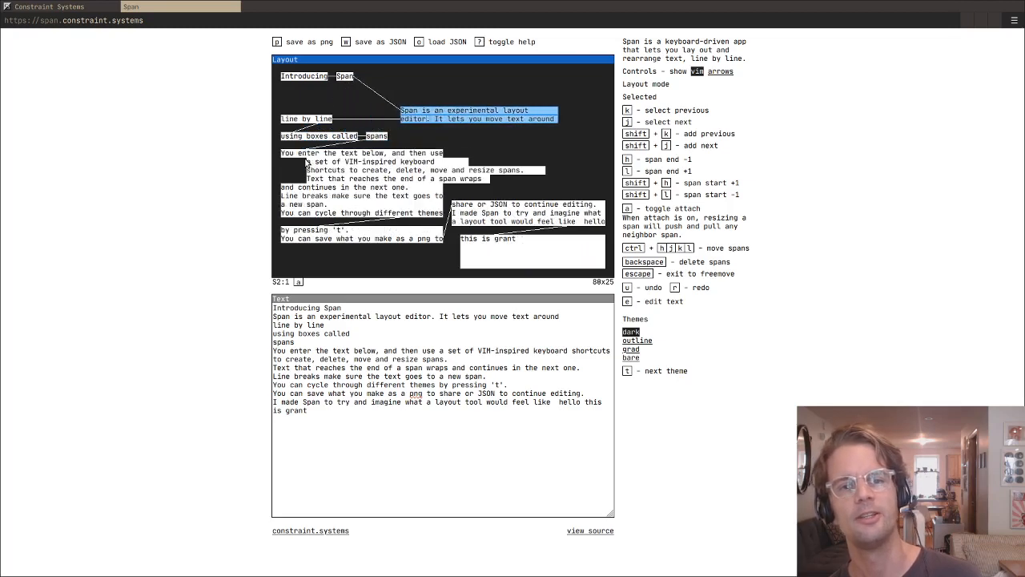
- Move the two-line block diagonally down six rows and about 9 columns right, overlapping the indented "VIM-inspired" lines
{"action": "key", "text": "ctrl+j"}
{"action": "key", "text": "ctrl+l"}
{"action": "key", "text": "ctrl+j"}
{"action": "key", "text": "ctrl+j"}
{"action": "key", "text": "ctrl+l"}
{"action": "key", "text": "ctrl+l"}
{"action": "key", "text": "ctrl+l"}
{"action": "key", "text": "ctrl+l"}
{"action": "key", "text": "ctrl+j"}
{"action": "key", "text": "ctrl+j"}
{"action": "key", "text": "ctrl+l"}
{"action": "key", "text": "ctrl+l"}
{"action": "key", "text": "ctrl+l"}
{"action": "key", "text": "ctrl+j"}
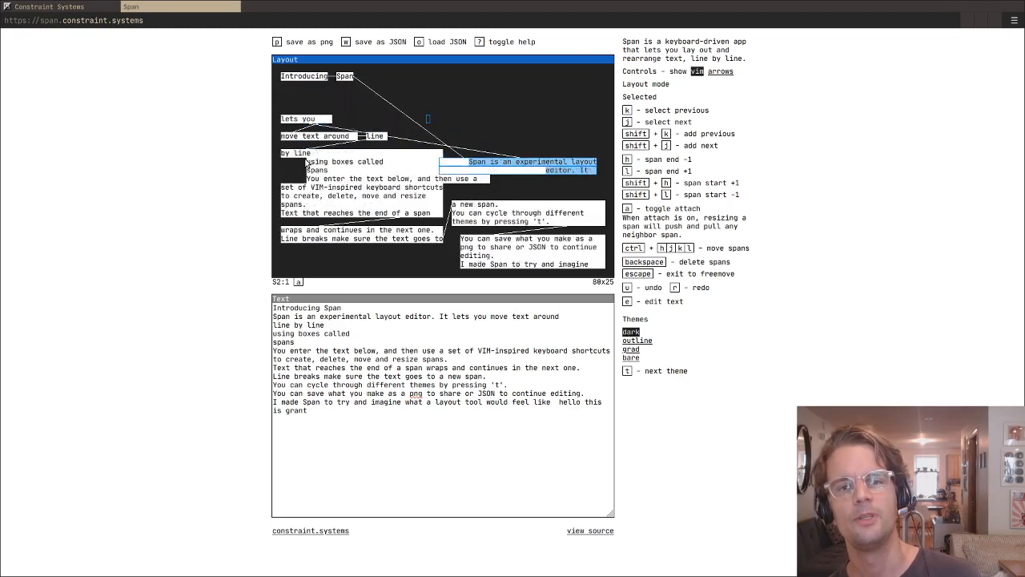
- Move the two-line block about 8 columns left and seven rows up, clear of the overlapping spans
{"action": "key", "text": "ctrl+j"}
{"action": "key", "text": "ctrl+h"}
{"action": "key", "text": "ctrl+h"}
{"action": "key", "text": "ctrl+h"}
{"action": "key", "text": "ctrl+h"}
{"action": "key", "text": "ctrl+h"}
{"action": "key", "text": "ctrl+h"}
{"action": "key", "text": "ctrl+h"}
{"action": "key", "text": "ctrl+h"}
{"action": "key", "text": "ctrl+k"}
{"action": "key", "text": "ctrl+k"}
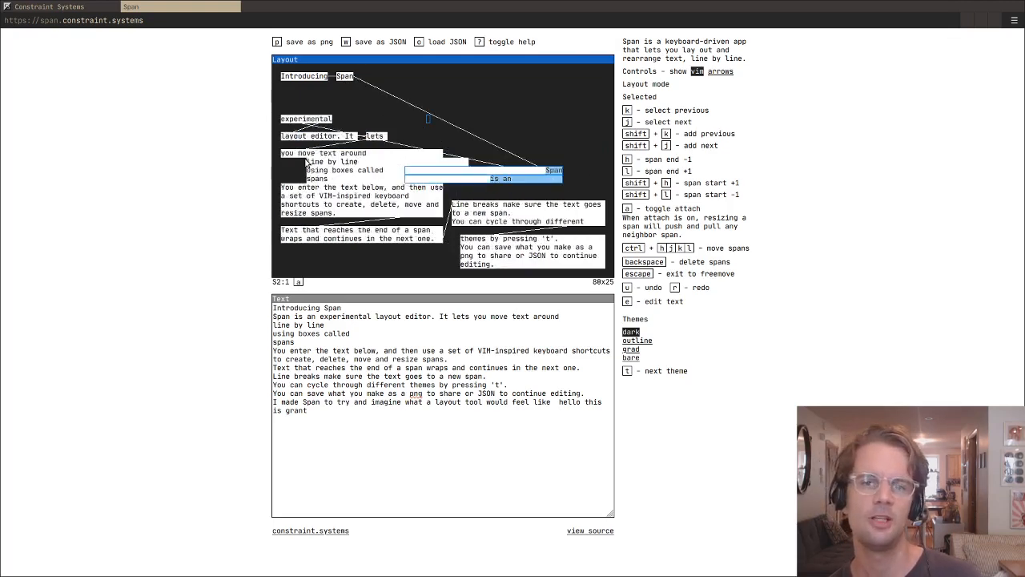
{"action": "key", "text": "ctrl+h"}
{"action": "key", "text": "ctrl+h"}
{"action": "key", "text": "ctrl+h"}
{"action": "key", "text": "ctrl+h"}
{"action": "key", "text": "ctrl+k"}
{"action": "key", "text": "ctrl+k"}
{"action": "key", "text": "ctrl+k"}
{"action": "key", "text": "ctrl+k"}
{"action": "key", "text": "ctrl+k"}
{"action": "key", "text": "ctrl+k"}
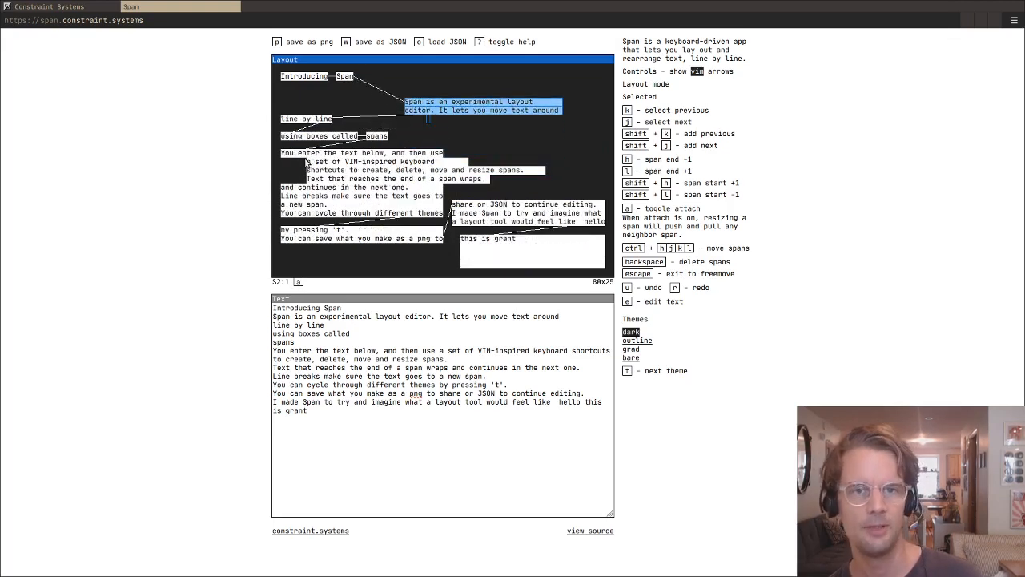
- Move the two-line block about 28 columns left and one row up, beneath "Introducing"
{"action": "key", "text": "ctrl+h"}
{"action": "key", "text": "ctrl+h"}
{"action": "key", "text": "ctrl+h"}
{"action": "key", "text": "ctrl+h"}
{"action": "key", "text": "ctrl+h"}
{"action": "key", "text": "ctrl+h"}
{"action": "key", "text": "ctrl+h"}
{"action": "key", "text": "ctrl+h"}
{"action": "key", "text": "ctrl+h"}
{"action": "key", "text": "ctrl+h"}
{"action": "key", "text": "ctrl+h"}
{"action": "key", "text": "ctrl+h"}
{"action": "key", "text": "ctrl+h"}
{"action": "key", "text": "ctrl+h"}
{"action": "key", "text": "ctrl+h"}
{"action": "key", "text": "ctrl+k"}
{"action": "key", "text": "ctrl+h"}
{"action": "key", "text": "ctrl+h"}
{"action": "key", "text": "ctrl+h"}
{"action": "key", "text": "ctrl+h"}
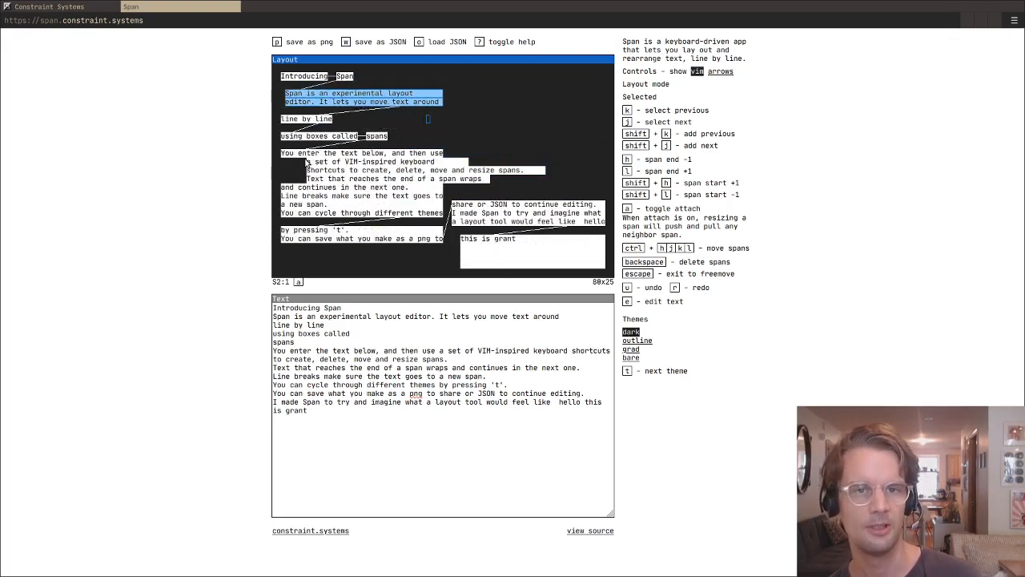
- Move the two-line block about 23 columns right on the same row and exit to freemove
{"action": "key", "text": "ctrl+l"}
{"action": "key", "text": "ctrl+l"}
{"action": "key", "text": "ctrl+l"}
{"action": "key", "text": "ctrl+l"}
{"action": "key", "text": "ctrl+l"}
{"action": "key", "text": "ctrl+l"}
{"action": "key", "text": "ctrl+l"}
{"action": "key", "text": "ctrl+l"}
{"action": "key", "text": "ctrl+l"}
{"action": "key", "text": "ctrl+l"}
{"action": "key", "text": "ctrl+l"}
{"action": "key", "text": "ctrl+l"}
{"action": "key", "text": "ctrl+l"}
{"action": "key", "text": "ctrl+l"}
{"action": "key", "text": "ctrl+l"}
{"action": "key", "text": "ctrl+l"}
{"action": "key", "text": "ctrl+l"}
{"action": "key", "text": "ctrl+l"}
{"action": "key", "text": "ctrl+l"}
{"action": "key", "text": "Escape"}
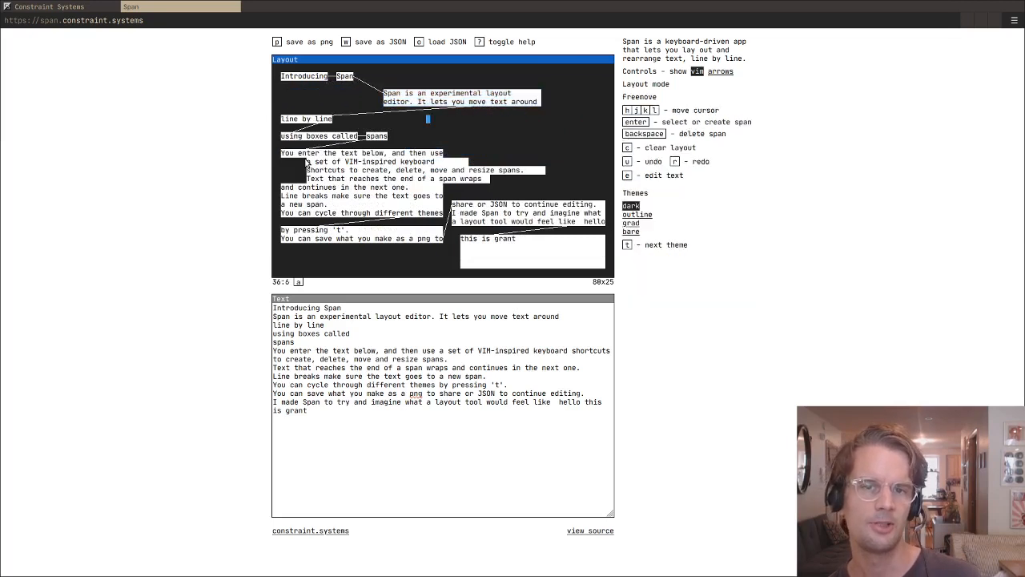
- Move the free cursor onto the line "You enter the text below, and then use", select that span, and release it
{"action": "key", "text": "j"}
{"action": "key", "text": "j"}
{"action": "key", "text": "j"}
{"action": "key", "text": "j"}
{"action": "key", "text": "j"}
{"action": "key", "text": "j"}
{"action": "key", "text": "h"}
{"action": "key", "text": "h"}
{"action": "key", "text": "h"}
{"action": "key", "text": "h"}
{"action": "key", "text": "h"}
{"action": "key", "text": "h"}
{"action": "key", "text": "h"}
{"action": "key", "text": "k"}
{"action": "key", "text": "k"}
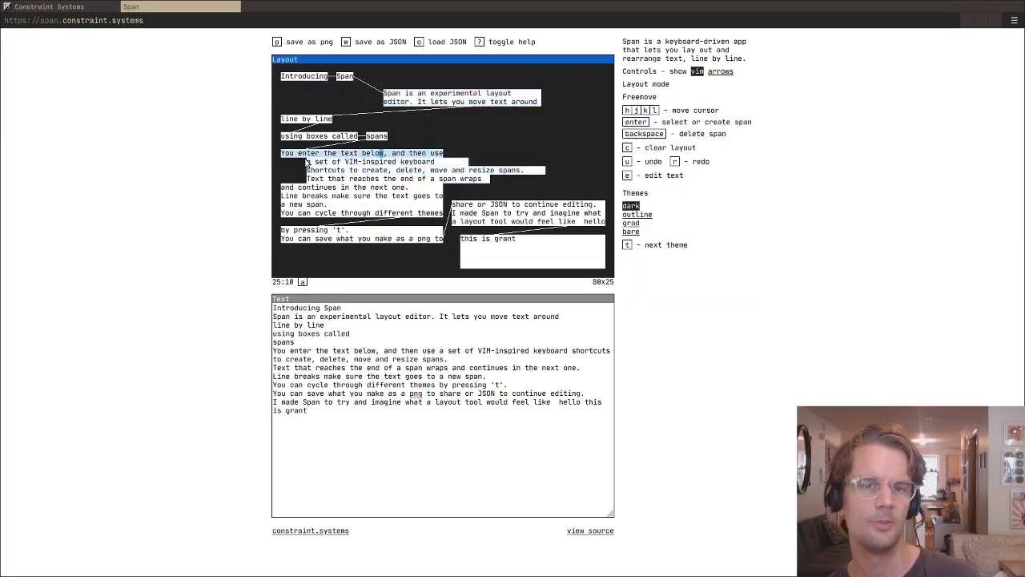
{"action": "key", "text": "Return"}
{"action": "key", "text": "Escape"}
- Move the free cursor down onto "a set of VIM-inspired keyboard", and out to the empty area at column 49, row 8
{"action": "key", "text": "j"}
{"action": "key", "text": "j"}
{"action": "key", "text": "j"}
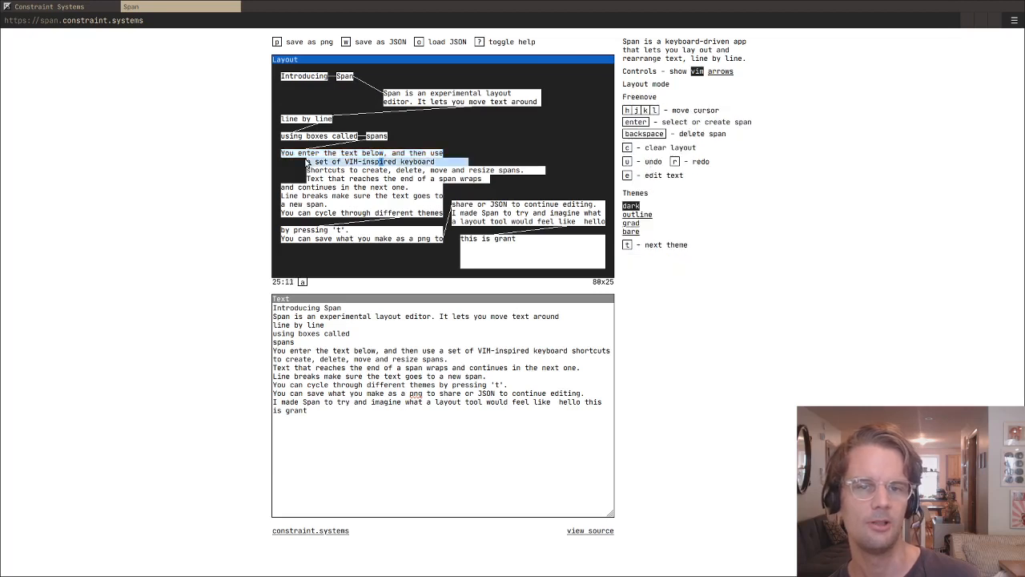
{"action": "key", "text": "l"}
{"action": "key", "text": "l"}
{"action": "key", "text": "l"}
{"action": "key", "text": "l"}
{"action": "key", "text": "l"}
{"action": "key", "text": "l"}
{"action": "key", "text": "l"}
{"action": "key", "text": "l"}
{"action": "key", "text": "l"}
{"action": "key", "text": "l"}
{"action": "key", "text": "l"}
{"action": "key", "text": "l"}
{"action": "key", "text": "l"}
{"action": "key", "text": "l"}
{"action": "key", "text": "l"}
{"action": "key", "text": "k"}
{"action": "key", "text": "k"}
{"action": "key", "text": "k"}
{"action": "key", "text": "k"}
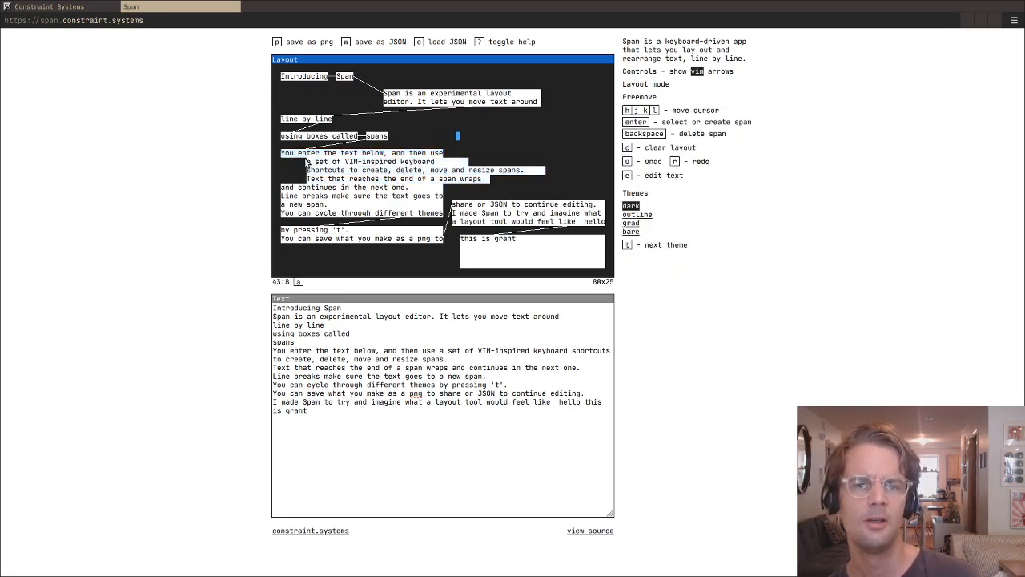
{"action": "key", "text": "k"}
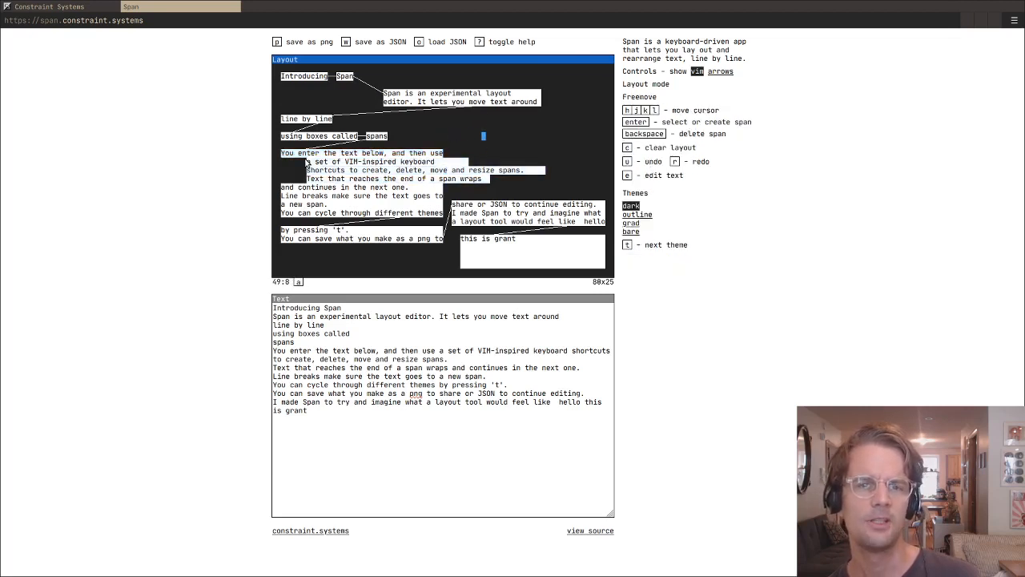
- Move the free cursor to the "Span is an experimental layout" line and select both lines of that block
{"action": "key", "text": "k"}
{"action": "key", "text": "k"}
{"action": "key", "text": "k"}
{"action": "key", "text": "k"}
{"action": "key", "text": "h"}
{"action": "key", "text": "h"}
{"action": "key", "text": "h"}
{"action": "key", "text": "h"}
{"action": "key", "text": "h"}
{"action": "key", "text": "h"}
{"action": "key", "text": "h"}
{"action": "key", "text": "h"}
{"action": "key", "text": "h"}
{"action": "key", "text": "k"}
{"action": "key", "text": "k"}
{"action": "key", "text": "k"}
{"action": "key", "text": "h"}
{"action": "key", "text": "h"}
{"action": "key", "text": "h"}
{"action": "key", "text": "h"}
{"action": "key", "text": "h"}
{"action": "key", "text": "h"}
{"action": "key", "text": "h"}
{"action": "key", "text": "h"}
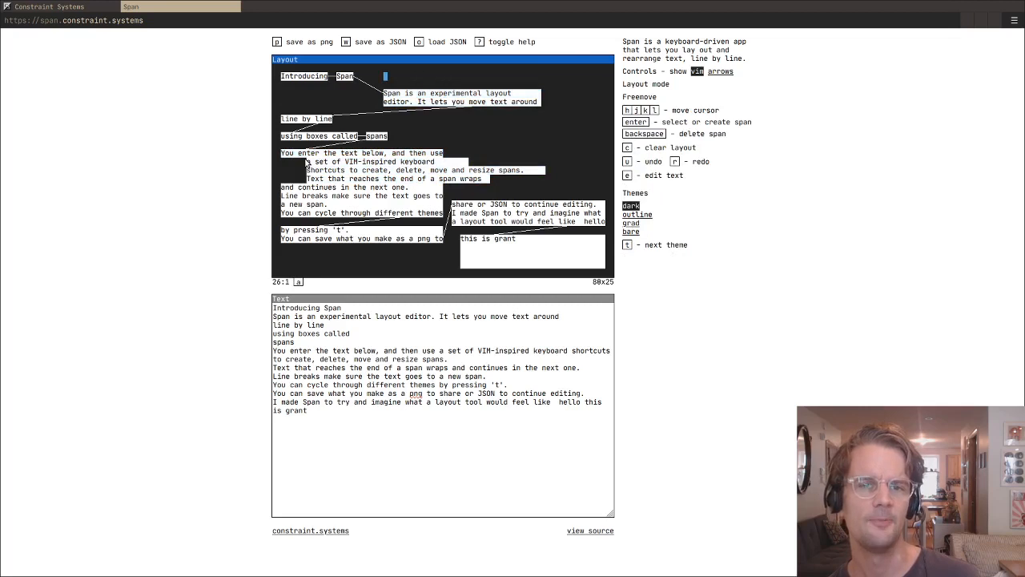
{"action": "key", "text": "j"}
{"action": "key", "text": "Return"}
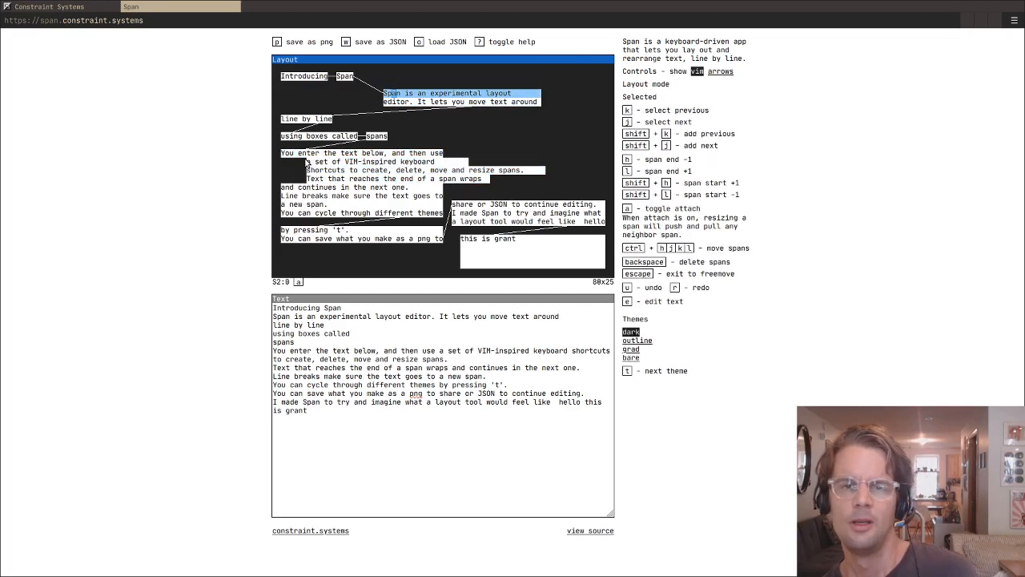
{"action": "key", "text": "shift+j"}
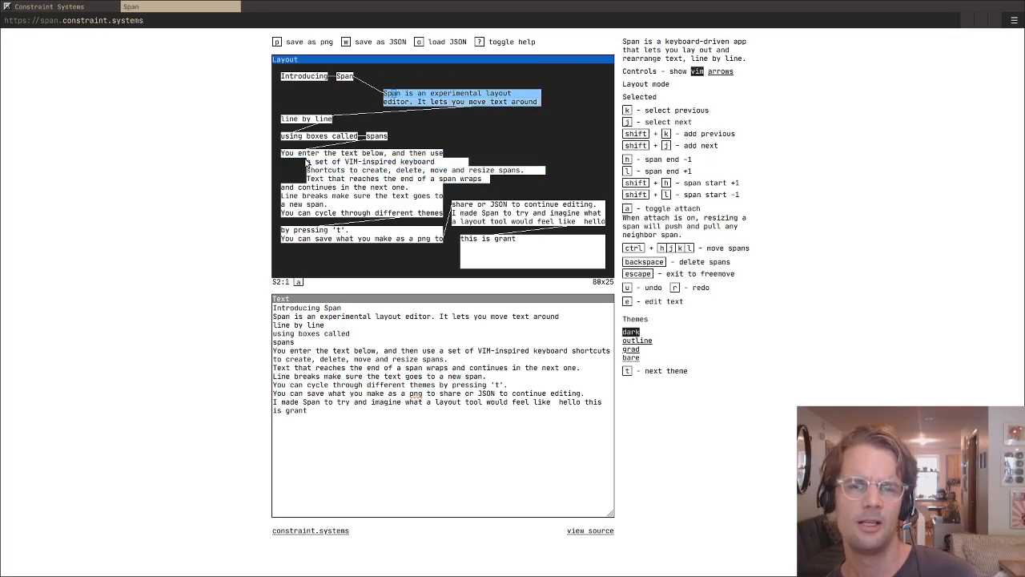
- Move the two-line block about 12 columns right and two rows up, level with the "Introducing Span" heading
{"action": "key", "text": "ctrl+l"}
{"action": "key", "text": "ctrl+l"}
{"action": "key", "text": "ctrl+l"}
{"action": "key", "text": "ctrl+l"}
{"action": "key", "text": "ctrl+l"}
{"action": "key", "text": "ctrl+l"}
{"action": "key", "text": "ctrl+l"}
{"action": "key", "text": "ctrl+l"}
{"action": "key", "text": "ctrl+l"}
{"action": "key", "text": "ctrl+l"}
{"action": "key", "text": "ctrl+l"}
{"action": "key", "text": "ctrl+l"}
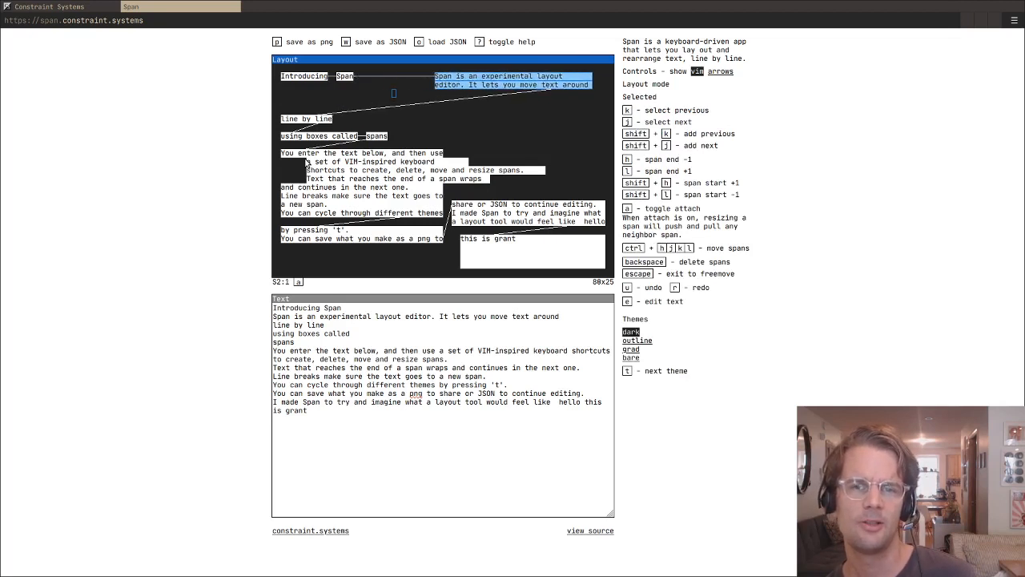
- Move the two-line block down two rows, shift it left and right to end about 8 columns further left, and exit to freemove
{"action": "key", "text": "ctrl+h"}
{"action": "key", "text": "ctrl+h"}
{"action": "key", "text": "ctrl+h"}
{"action": "key", "text": "ctrl+h"}
{"action": "key", "text": "ctrl+h"}
{"action": "key", "text": "ctrl+h"}
{"action": "key", "text": "ctrl+h"}
{"action": "key", "text": "ctrl+h"}
{"action": "key", "text": "ctrl+h"}
{"action": "key", "text": "ctrl+h"}
{"action": "key", "text": "ctrl+h"}
{"action": "key", "text": "ctrl+h"}
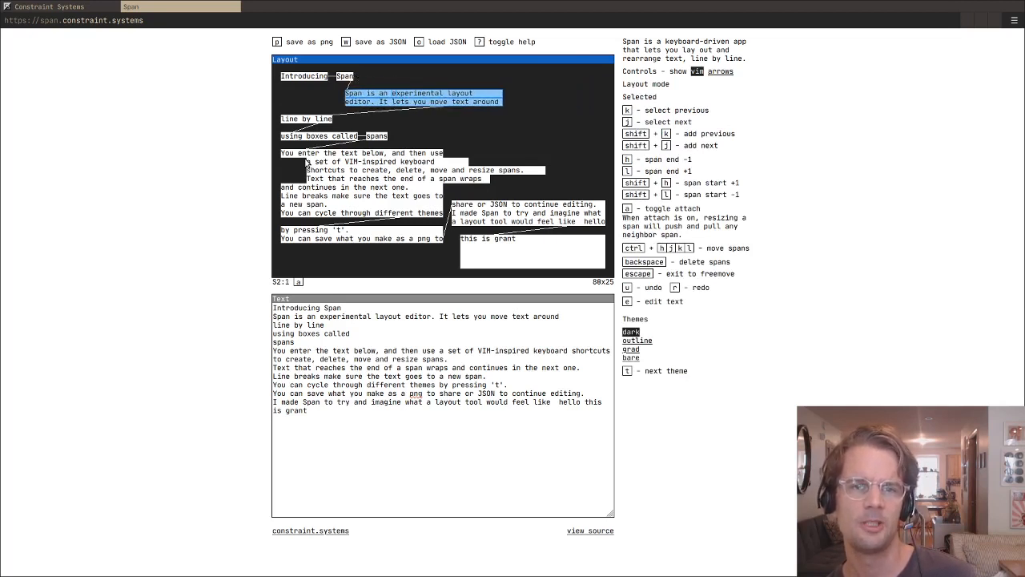
{"action": "key", "text": "ctrl+l"}
{"action": "key", "text": "ctrl+l"}
{"action": "key", "text": "ctrl+l"}
{"action": "key", "text": "ctrl+l"}
{"action": "key", "text": "Escape"}
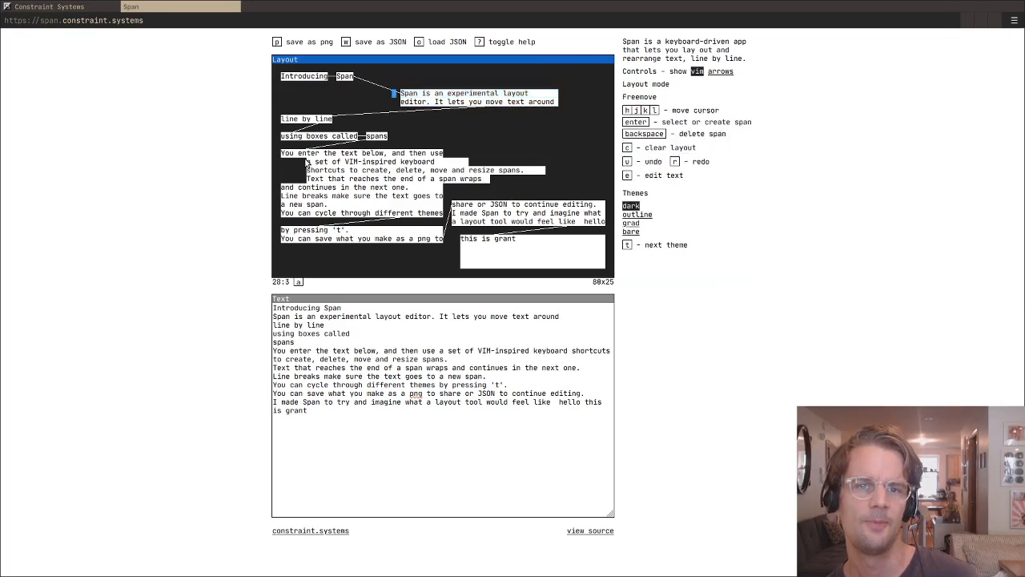
- Move the free cursor down and up through the layout, ending at column 15, row 3, beneath the heading word "Span"
{"action": "key", "text": "j"}
{"action": "key", "text": "j"}
{"action": "key", "text": "j"}
{"action": "key", "text": "j"}
{"action": "key", "text": "j"}
{"action": "key", "text": "j"}
{"action": "key", "text": "j"}
{"action": "key", "text": "j"}
{"action": "key", "text": "k"}
{"action": "key", "text": "k"}
{"action": "key", "text": "k"}
{"action": "key", "text": "k"}
{"action": "key", "text": "k"}
{"action": "key", "text": "k"}
{"action": "key", "text": "k"}
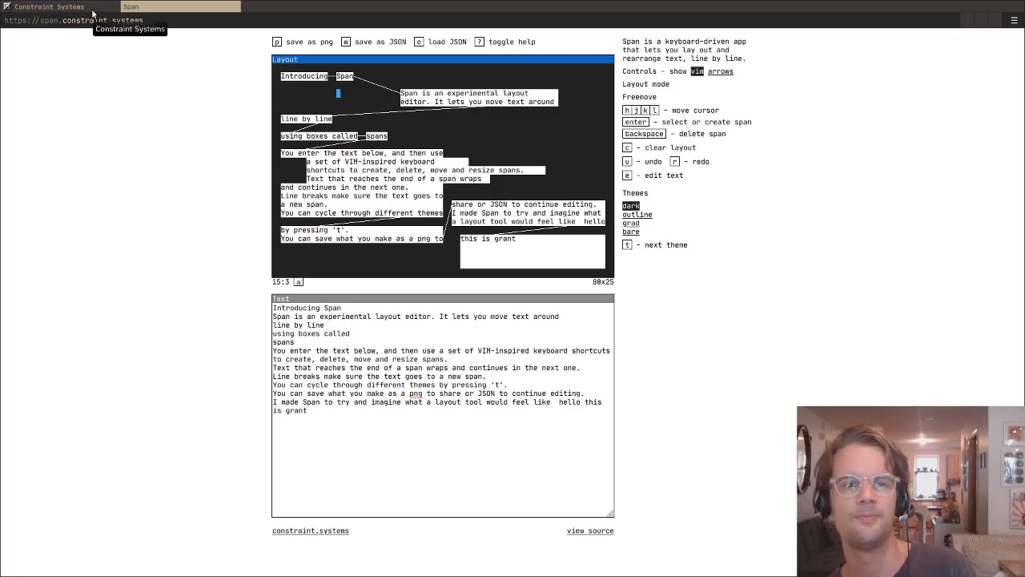
- Switch to the Constraint Systems home page and look through its list of tools
{"action": "left_click", "coordinate": [92, 12]}
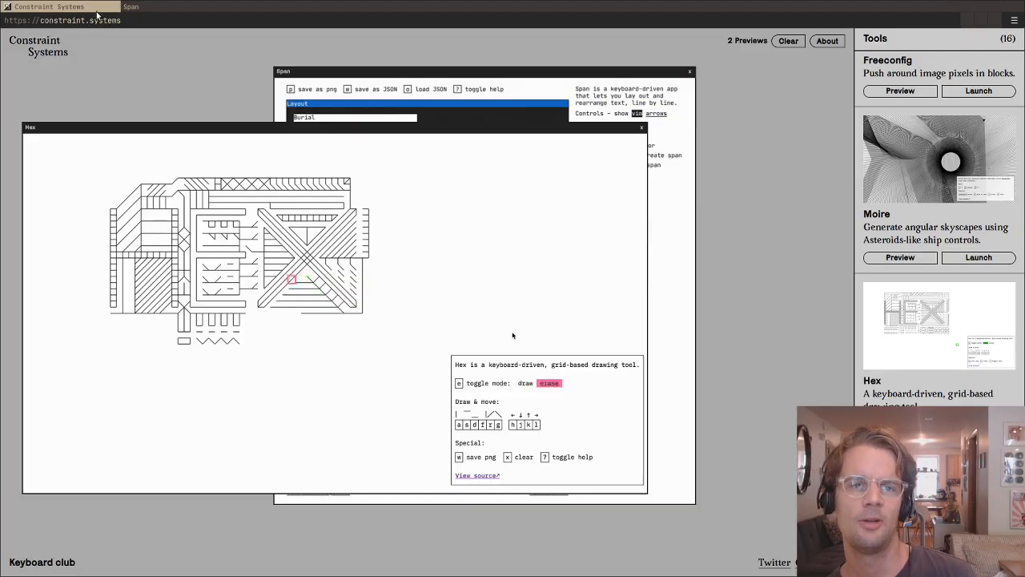
{"action": "left_click", "coordinate": [142, 10]}
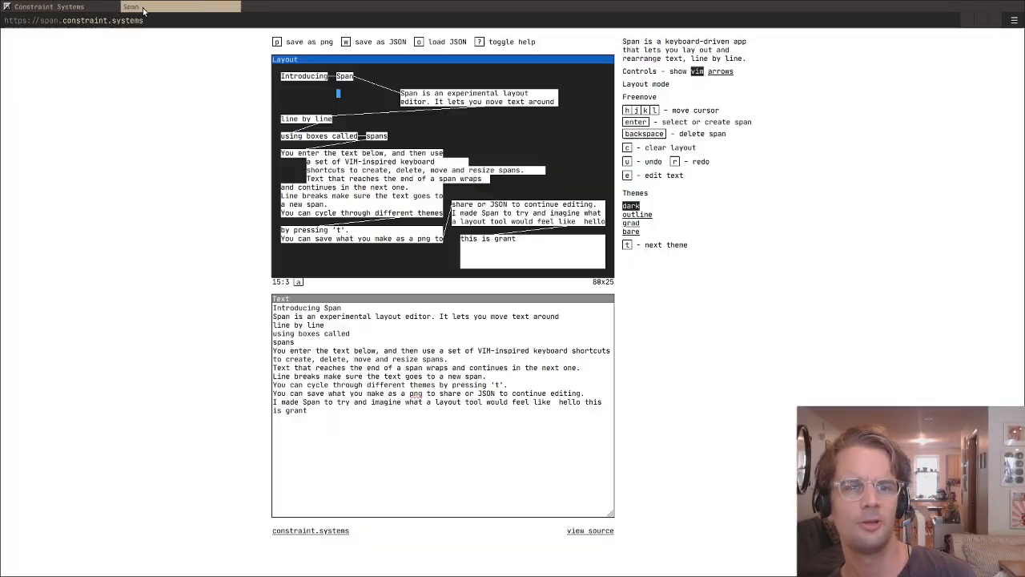
{"action": "left_click", "coordinate": [91, 8]}
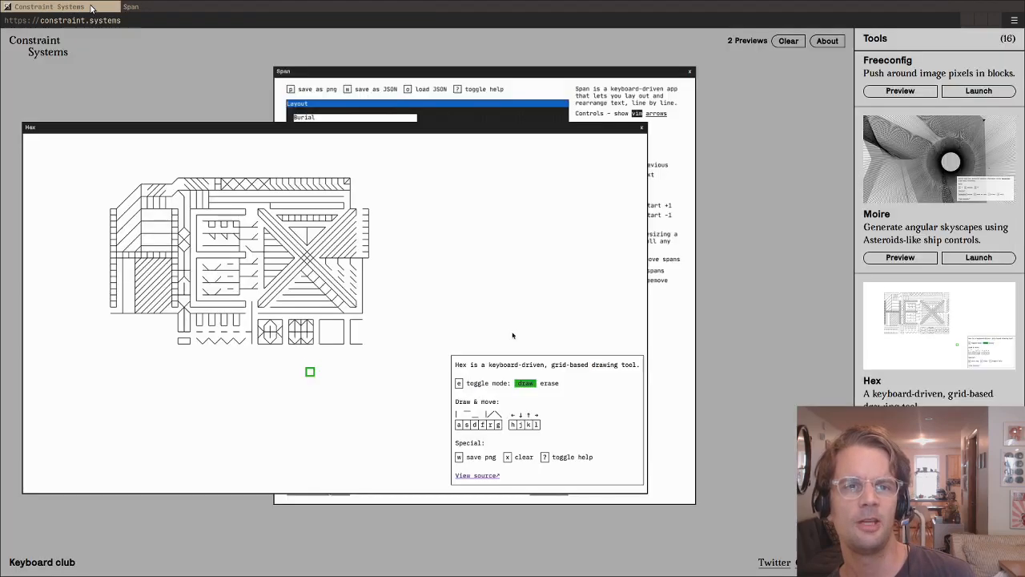
{"action": "scroll", "coordinate": [900, 363], "scroll_direction": "up", "scroll_amount": 10}
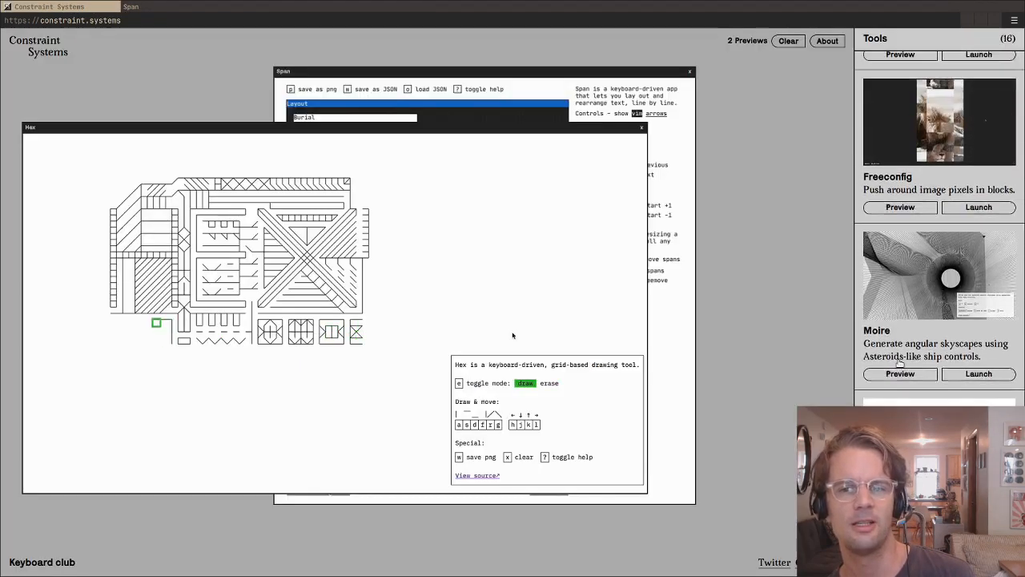
{"action": "scroll", "coordinate": [900, 363], "scroll_direction": "up", "scroll_amount": 10}
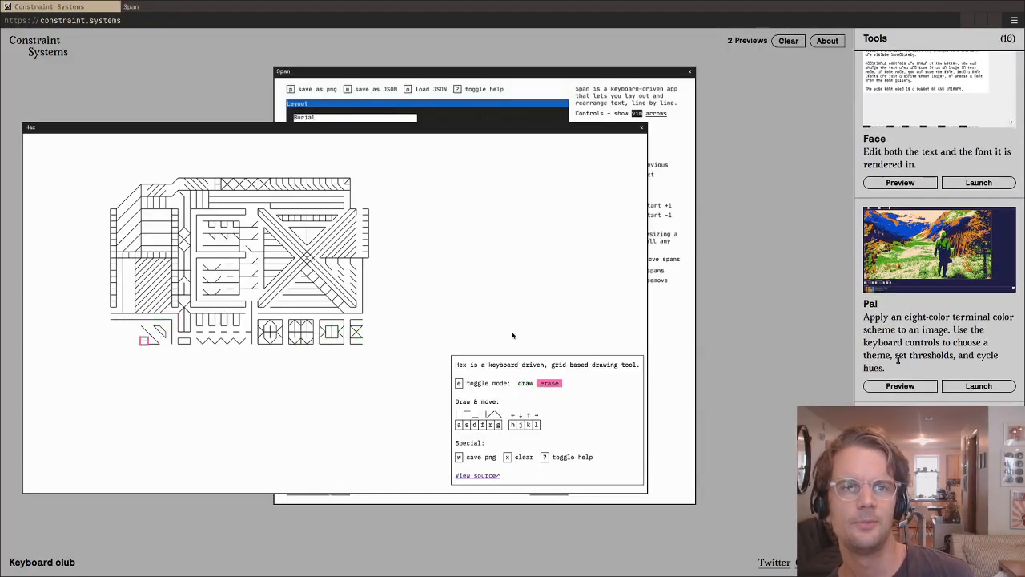
{"action": "scroll", "coordinate": [896, 345], "scroll_direction": "up", "scroll_amount": 10}
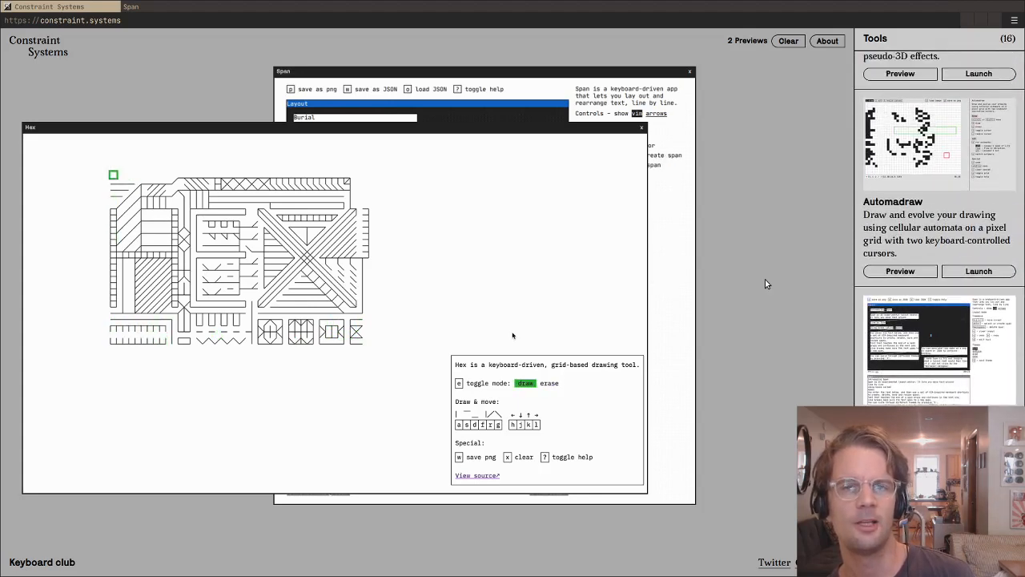
{"action": "scroll", "coordinate": [765, 279], "scroll_direction": "down", "scroll_amount": 2}
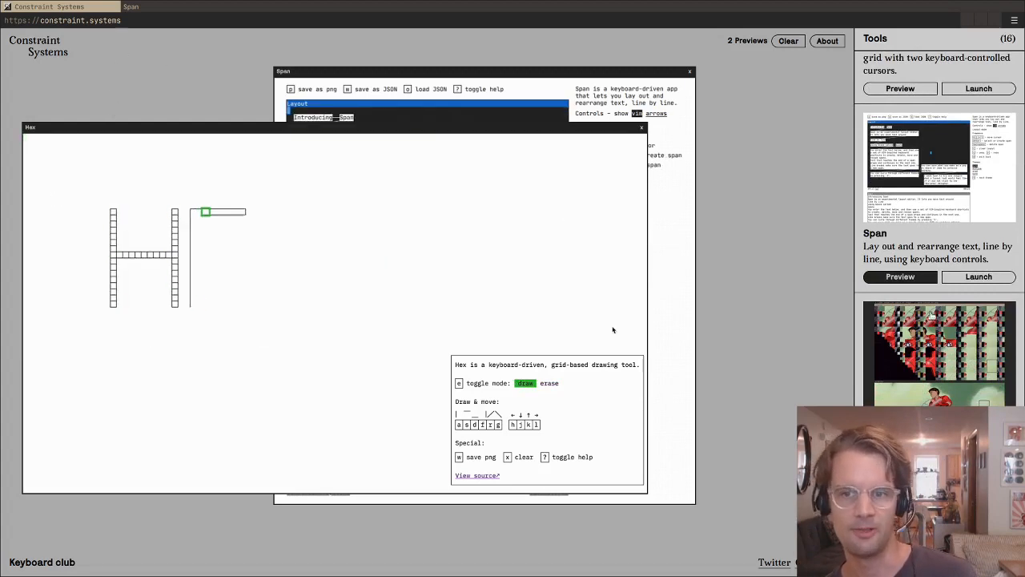
{"action": "scroll", "coordinate": [932, 316], "scroll_direction": "down", "scroll_amount": 5}
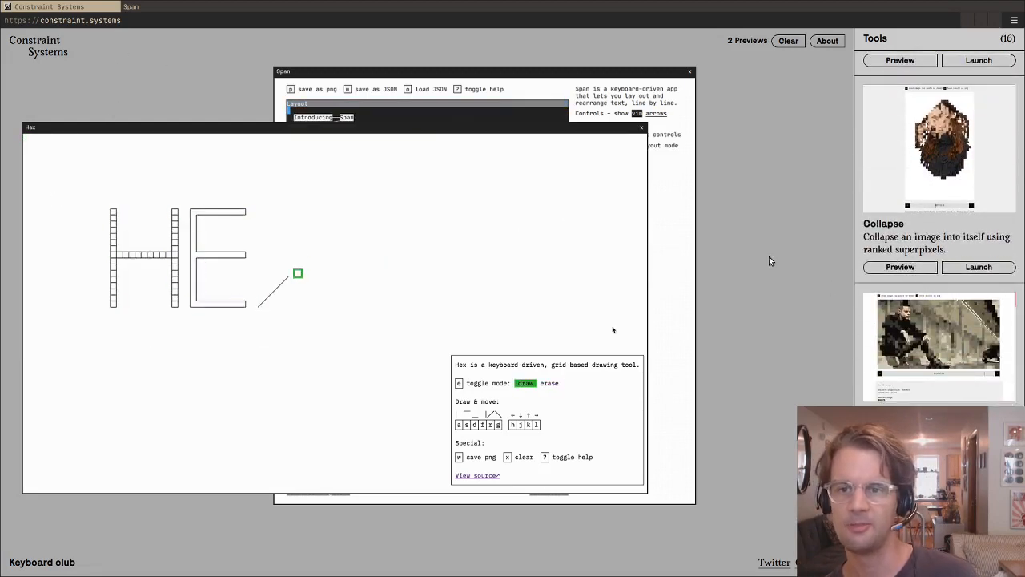
{"action": "scroll", "coordinate": [841, 368], "scroll_direction": "down", "scroll_amount": 4}
{"action": "scroll", "coordinate": [835, 366], "scroll_direction": "up", "scroll_amount": 7}
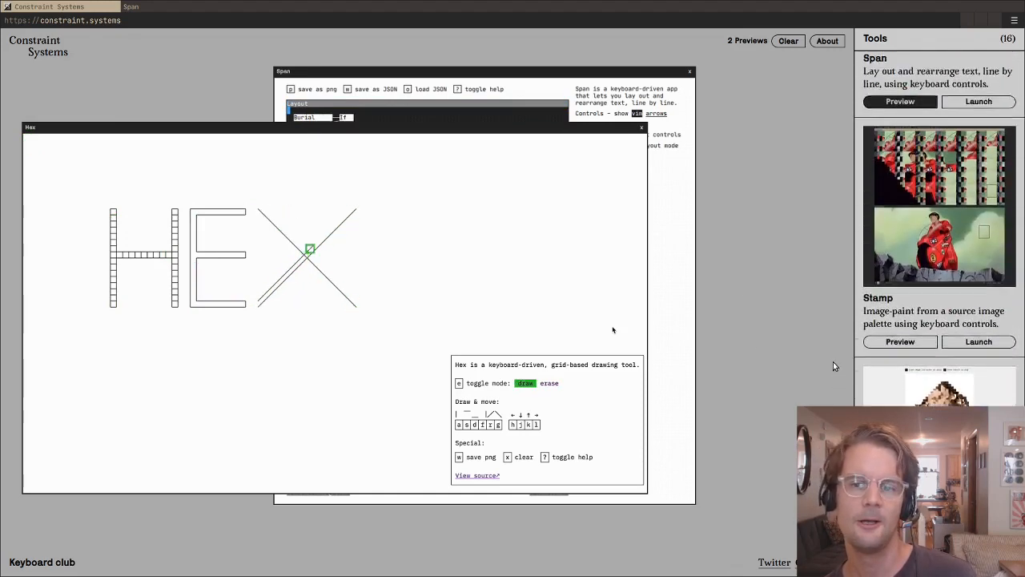
{"action": "scroll", "coordinate": [833, 361], "scroll_direction": "up", "scroll_amount": 3}
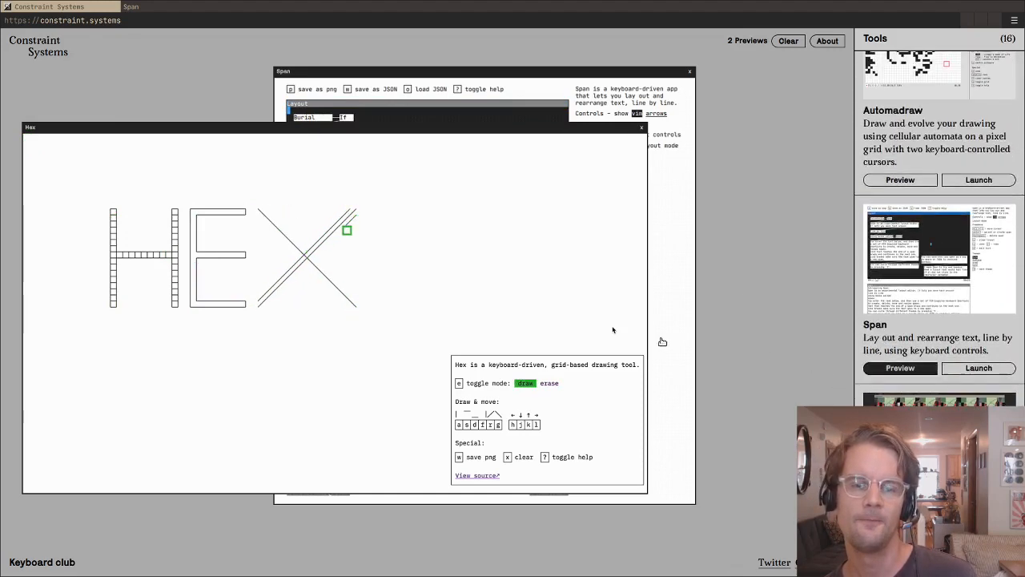
- Switch back to the Span editor and move the free cursor to the end of "and continues in the next one."
{"action": "left_click", "coordinate": [186, 9]}
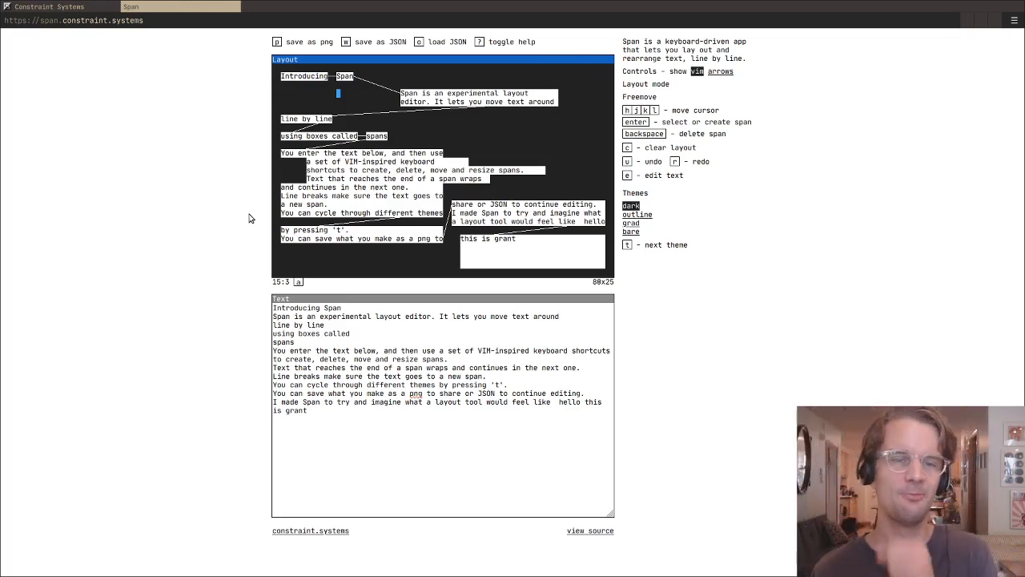
{"action": "key", "text": "j"}
{"action": "key", "text": "j"}
{"action": "key", "text": "j"}
{"action": "key", "text": "j"}
{"action": "key", "text": "j"}
{"action": "key", "text": "j"}
{"action": "key", "text": "j"}
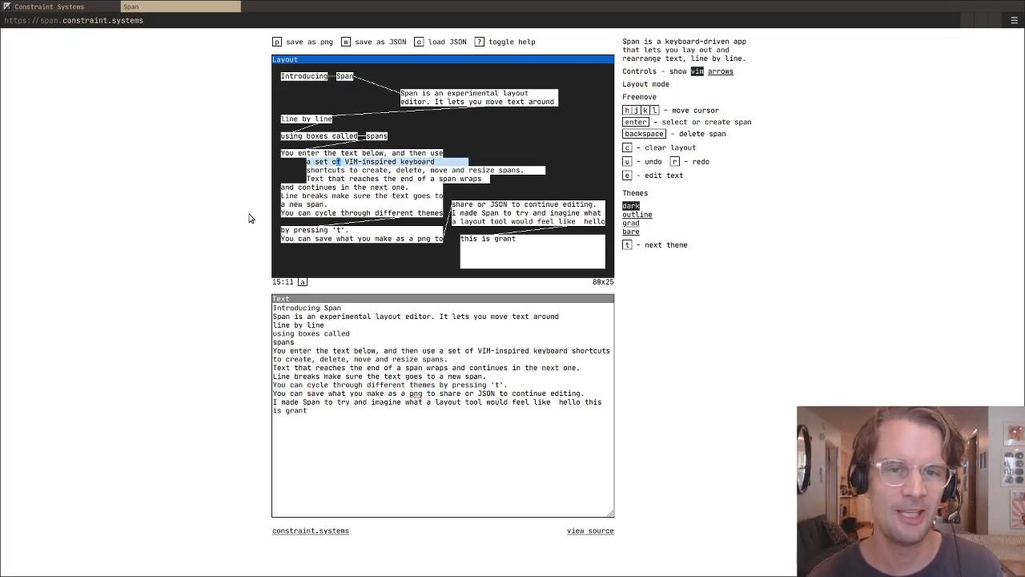
{"action": "key", "text": "l"}
{"action": "key", "text": "l"}
{"action": "key", "text": "l"}
{"action": "key", "text": "l"}
{"action": "key", "text": "j"}
{"action": "key", "text": "j"}
{"action": "key", "text": "j"}
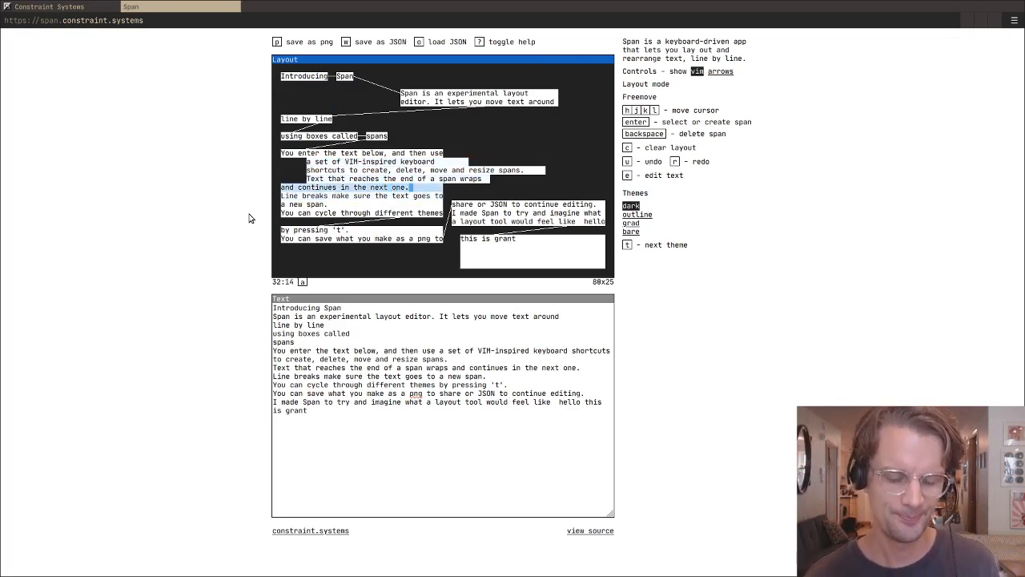
- Move the free cursor up and left to the empty space at column 28, row 7
{"action": "key", "text": "k"}
{"action": "key", "text": "k"}
{"action": "key", "text": "k"}
{"action": "key", "text": "h"}
{"action": "key", "text": "h"}
{"action": "key", "text": "k"}
{"action": "key", "text": "k"}
{"action": "key", "text": "k"}
{"action": "key", "text": "k"}
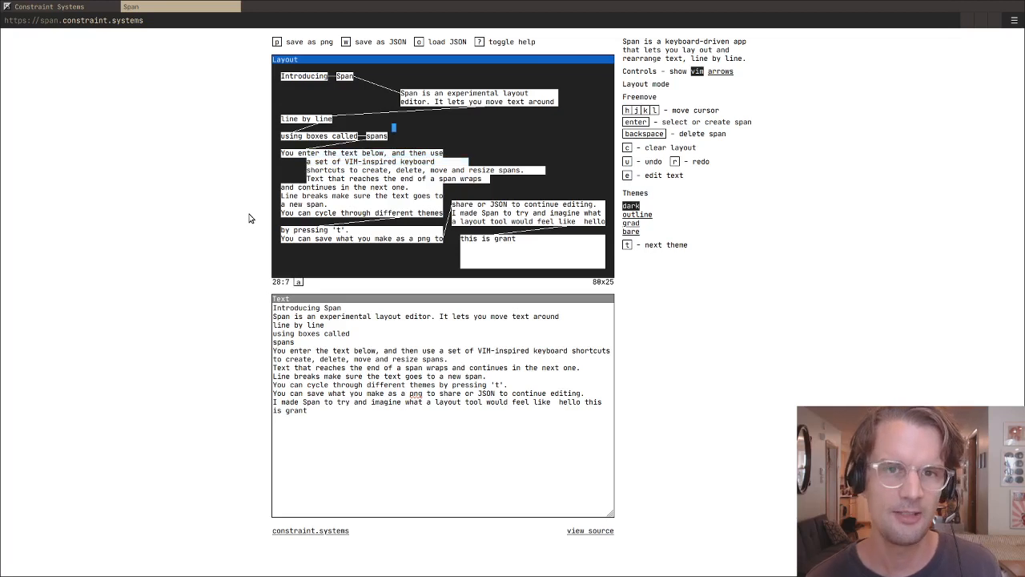
- Move the free cursor up, down and sideways around the "You enter the text below" line, ending on "VIM-inspired" at column 27, row 11
{"action": "key", "text": "j"}
{"action": "key", "text": "j"}
{"action": "key", "text": "j"}
{"action": "key", "text": "j"}
{"action": "key", "text": "j"}
{"action": "key", "text": "j"}
{"action": "key", "text": "k"}
{"action": "key", "text": "k"}
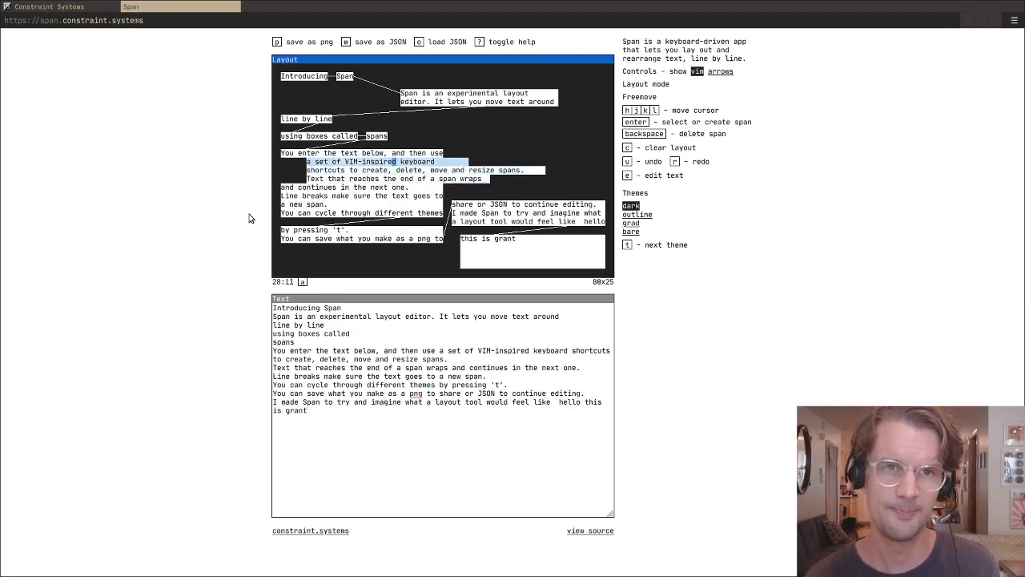
{"action": "key", "text": "k"}
{"action": "key", "text": "k"}
{"action": "key", "text": "k"}
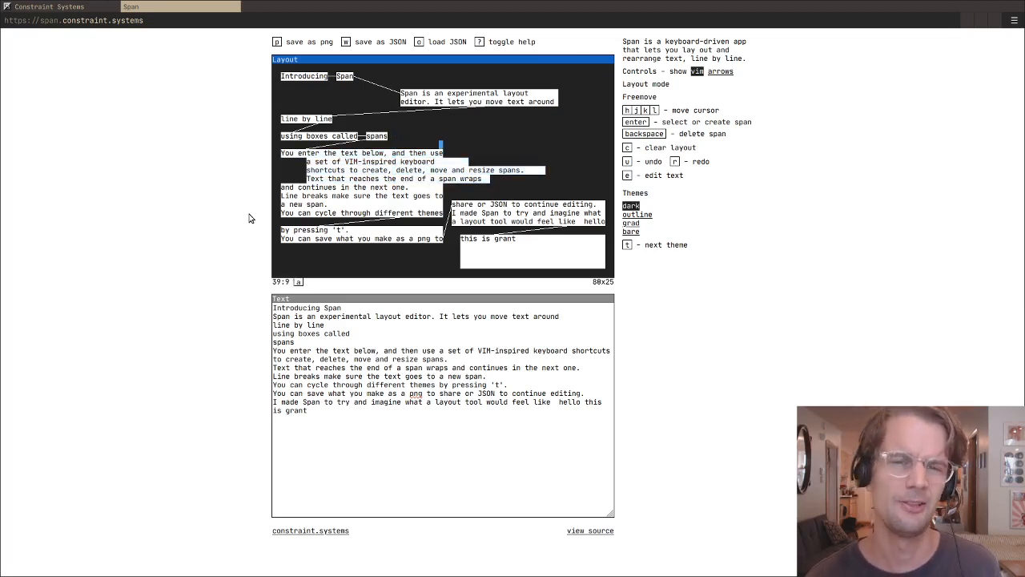
{"action": "key", "text": "j"}
{"action": "key", "text": "j"}
{"action": "key", "text": "h"}
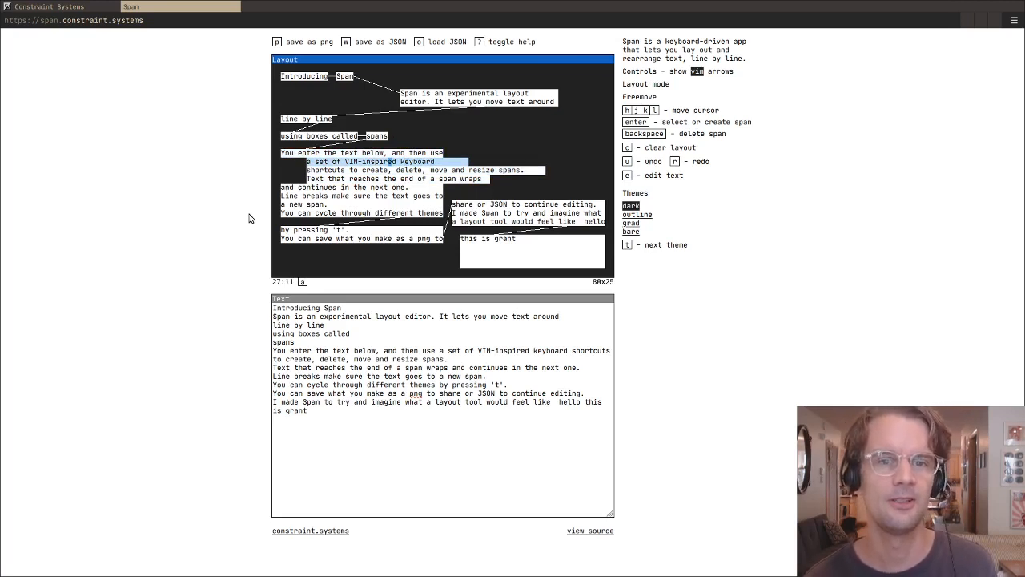
{"action": "key", "text": "j"}
{"action": "key", "text": "j"}
{"action": "key", "text": "j"}
{"action": "key", "text": "k"}
{"action": "key", "text": "k"}
{"action": "key", "text": "k"}
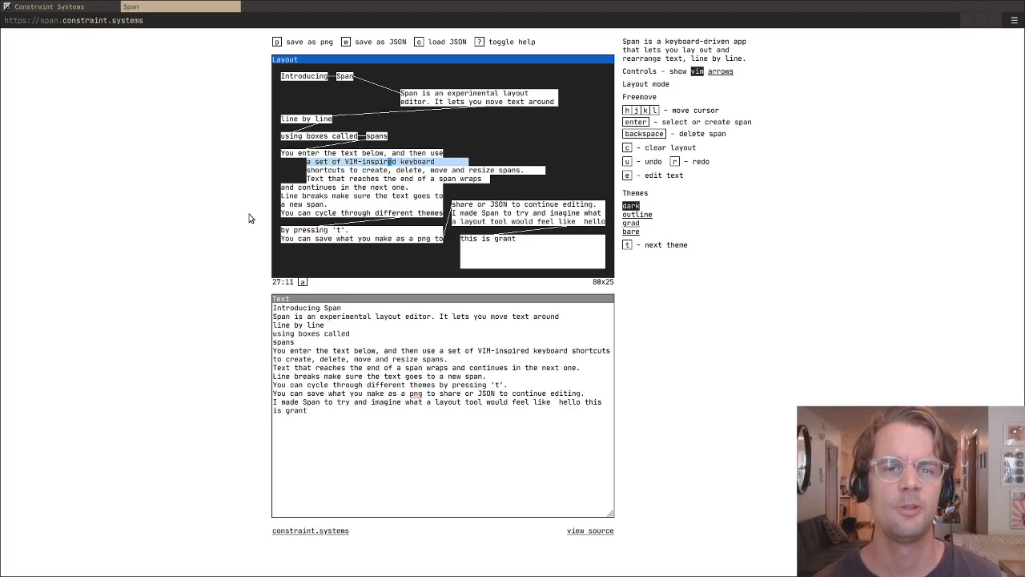
- Move the free cursor up to the start of the "Span is an experimental layout" span at column 30, row 3
{"action": "key", "text": "k"}
{"action": "key", "text": "k"}
{"action": "key", "text": "k"}
{"action": "key", "text": "k"}
{"action": "key", "text": "l"}
{"action": "key", "text": "l"}
{"action": "key", "text": "l"}
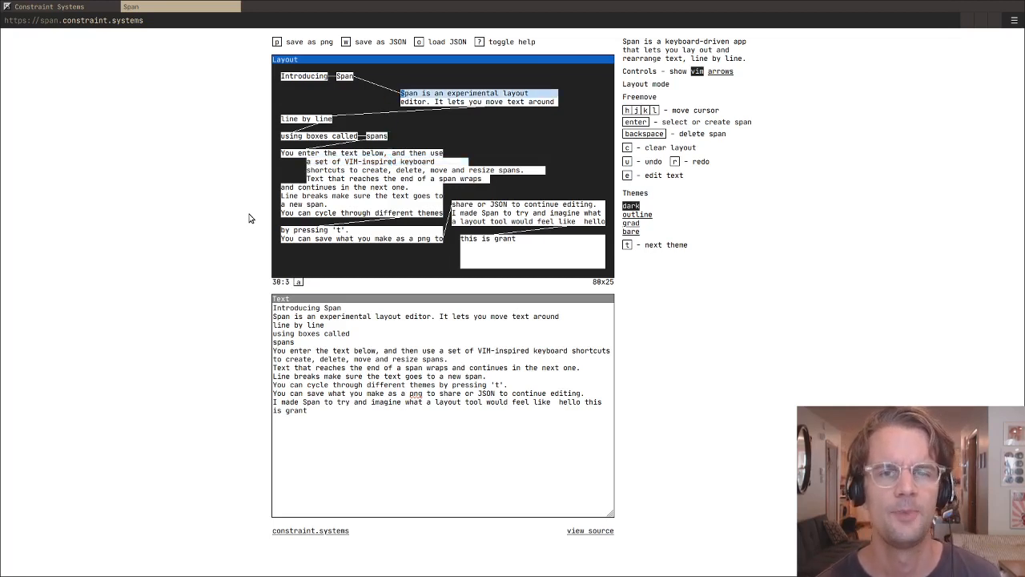
- Select the two spans starting with "Span is an experimental layout", extend their start leftward and pull it back to about column 34
{"action": "key", "text": "Return"}
{"action": "key", "text": "shift+h"}
{"action": "key", "text": "shift+h"}
{"action": "key", "text": "shift+h"}
{"action": "key", "text": "shift+h"}
{"action": "key", "text": "shift+h"}
{"action": "key", "text": "shift+h"}
{"action": "key", "text": "shift+h"}
{"action": "key", "text": "shift+h"}
{"action": "key", "text": "shift+h"}
{"action": "key", "text": "shift+h"}
{"action": "key", "text": "shift+h"}
{"action": "key", "text": "shift+h"}
{"action": "key", "text": "shift+h"}
{"action": "key", "text": "shift+h"}
{"action": "key", "text": "shift+h"}
{"action": "key", "text": "shift+h"}
{"action": "key", "text": "shift+h"}
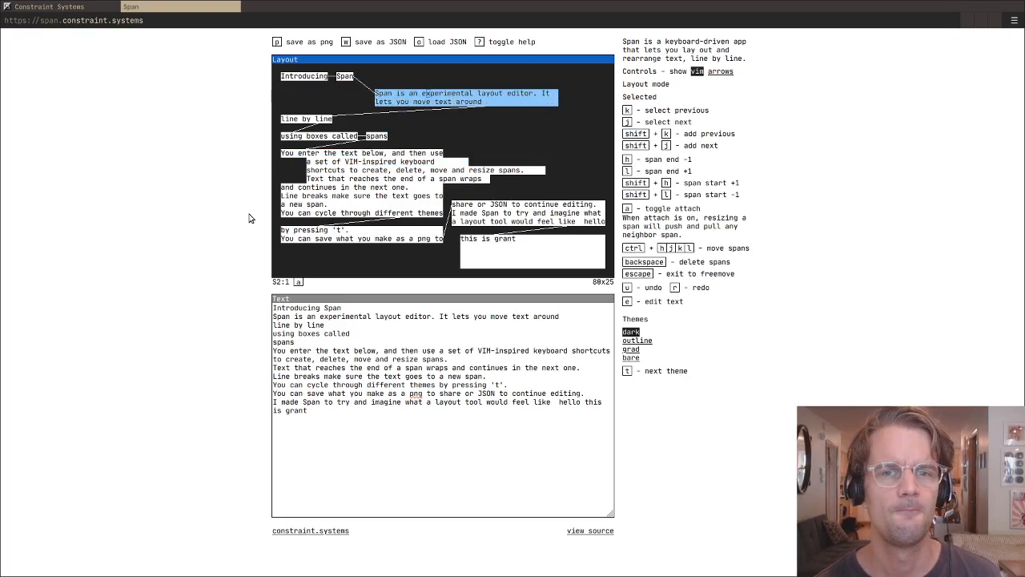
{"action": "key", "text": "shift+l"}
{"action": "key", "text": "shift+l"}
{"action": "key", "text": "shift+l"}
{"action": "key", "text": "shift+l"}
{"action": "key", "text": "shift+l"}
{"action": "key", "text": "shift+l"}
{"action": "key", "text": "shift+l"}
{"action": "key", "text": "shift+l"}
{"action": "key", "text": "shift+l"}
{"action": "key", "text": "shift+l"}
{"action": "key", "text": "shift+l"}
{"action": "key", "text": "shift+l"}
{"action": "key", "text": "shift+l"}
{"action": "key", "text": "shift+l"}
{"action": "key", "text": "shift+l"}
{"action": "key", "text": "shift+l"}
{"action": "key", "text": "shift+l"}
{"action": "key", "text": "shift+l"}
{"action": "key", "text": "shift+l"}
{"action": "key", "text": "shift+l"}
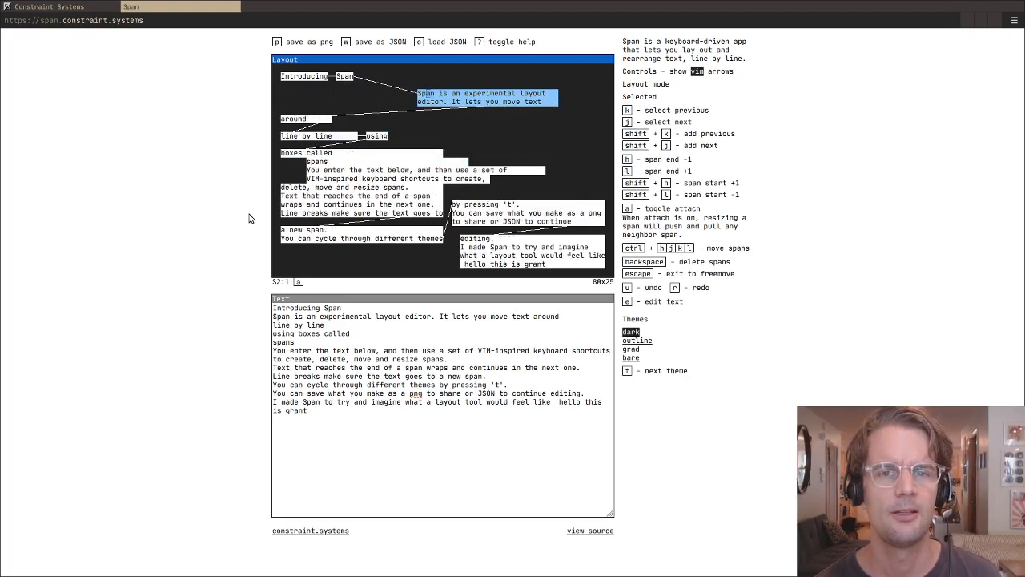
- Shorten the ends of the two selected spans and extend them again to one column beyond their original end
{"action": "key", "text": "h"}
{"action": "key", "text": "h"}
{"action": "key", "text": "h"}
{"action": "key", "text": "h"}
{"action": "key", "text": "h"}
{"action": "key", "text": "h"}
{"action": "key", "text": "h"}
{"action": "key", "text": "h"}
{"action": "key", "text": "h"}
{"action": "key", "text": "h"}
{"action": "key", "text": "h"}
{"action": "key", "text": "l"}
{"action": "key", "text": "l"}
{"action": "key", "text": "l"}
{"action": "key", "text": "l"}
{"action": "key", "text": "l"}
{"action": "key", "text": "l"}
{"action": "key", "text": "l"}
{"action": "key", "text": "l"}
{"action": "key", "text": "l"}
{"action": "key", "text": "l"}
{"action": "key", "text": "l"}
{"action": "key", "text": "l"}
{"action": "key", "text": "l"}
{"action": "key", "text": "l"}
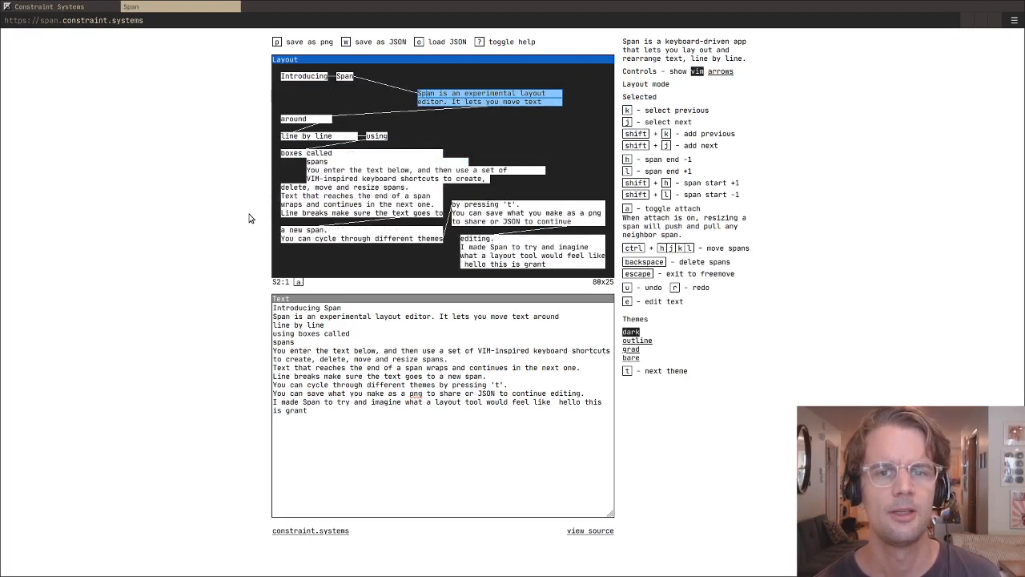
- Move the two selected spans left and up, directly beneath "Introducing Span"
{"action": "key", "text": "ctrl+h"}
{"action": "key", "text": "ctrl+h"}
{"action": "key", "text": "ctrl+h"}
{"action": "key", "text": "ctrl+h"}
{"action": "key", "text": "ctrl+h"}
{"action": "key", "text": "ctrl+h"}
{"action": "key", "text": "ctrl+h"}
{"action": "key", "text": "ctrl+h"}
{"action": "key", "text": "ctrl+h"}
{"action": "key", "text": "ctrl+h"}
{"action": "key", "text": "ctrl+h"}
{"action": "key", "text": "ctrl+h"}
{"action": "key", "text": "ctrl+h"}
{"action": "key", "text": "ctrl+h"}
{"action": "key", "text": "ctrl+h"}
{"action": "key", "text": "ctrl+h"}
{"action": "key", "text": "ctrl+h"}
{"action": "key", "text": "ctrl+h"}
{"action": "key", "text": "ctrl+h"}
{"action": "key", "text": "ctrl+h"}
{"action": "key", "text": "ctrl+h"}
{"action": "key", "text": "ctrl+h"}
{"action": "key", "text": "ctrl+h"}
{"action": "key", "text": "ctrl+h"}
{"action": "key", "text": "ctrl+h"}
{"action": "key", "text": "ctrl+h"}
{"action": "key", "text": "ctrl+k"}
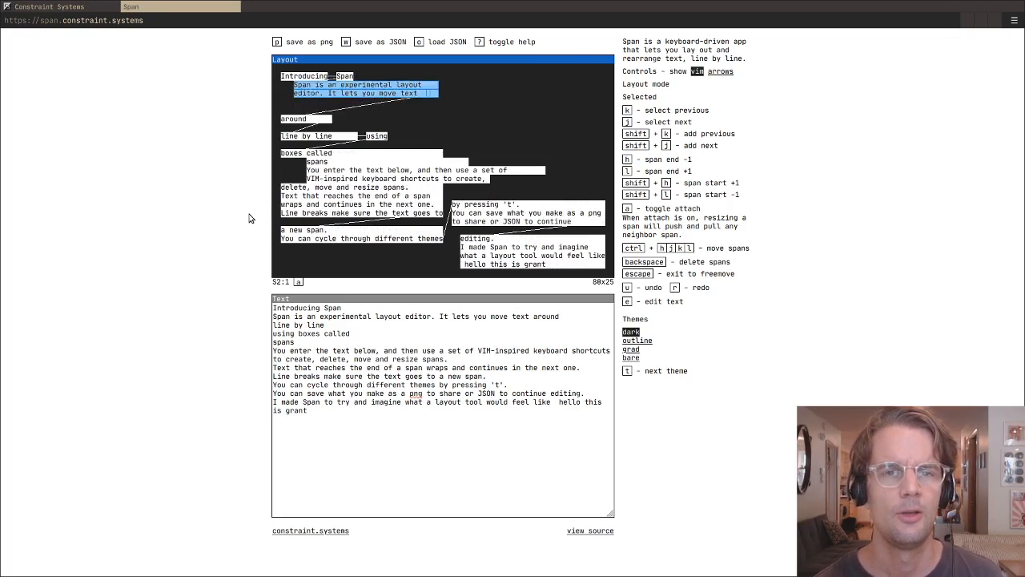
- Move the two selected spans right and up beside "Introducing Span" on rows 1 and 2, and lengthen them
{"action": "key", "text": "ctrl+l"}
{"action": "key", "text": "ctrl+l"}
{"action": "key", "text": "ctrl+l"}
{"action": "key", "text": "ctrl+l"}
{"action": "key", "text": "ctrl+l"}
{"action": "key", "text": "ctrl+l"}
{"action": "key", "text": "ctrl+l"}
{"action": "key", "text": "ctrl+l"}
{"action": "key", "text": "ctrl+l"}
{"action": "key", "text": "ctrl+l"}
{"action": "key", "text": "ctrl+l"}
{"action": "key", "text": "ctrl+l"}
{"action": "key", "text": "ctrl+l"}
{"action": "key", "text": "ctrl+l"}
{"action": "key", "text": "ctrl+l"}
{"action": "key", "text": "ctrl+l"}
{"action": "key", "text": "ctrl+l"}
{"action": "key", "text": "ctrl+l"}
{"action": "key", "text": "ctrl+l"}
{"action": "key", "text": "ctrl+l"}
{"action": "key", "text": "ctrl+k"}
{"action": "key", "text": "ctrl+l"}
{"action": "key", "text": "l"}
{"action": "key", "text": "l"}
{"action": "key", "text": "l"}
{"action": "key", "text": "l"}
{"action": "key", "text": "l"}
{"action": "key", "text": "l"}
{"action": "key", "text": "l"}
{"action": "key", "text": "l"}
- Step the selection back and forth through the spans, ending on "I made Span to try and imagine what"
{"action": "key", "text": "j"}
{"action": "key", "text": "j"}
{"action": "key", "text": "j"}
{"action": "key", "text": "j"}
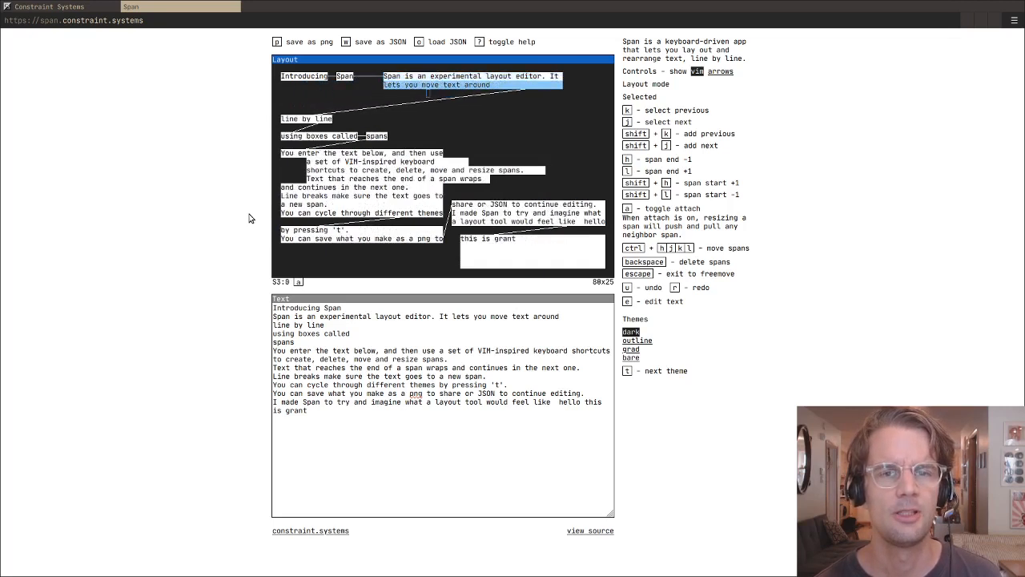
{"action": "key", "text": "k"}
{"action": "key", "text": "k"}
{"action": "key", "text": "k"}
{"action": "key", "text": "j"}
{"action": "key", "text": "j"}
{"action": "key", "text": "j"}
{"action": "key", "text": "j"}
{"action": "key", "text": "j"}
{"action": "key", "text": "j"}
{"action": "key", "text": "j"}
{"action": "key", "text": "j"}
{"action": "key", "text": "j"}
{"action": "key", "text": "j"}
{"action": "key", "text": "j"}
{"action": "key", "text": "j"}
{"action": "key", "text": "j"}
{"action": "key", "text": "j"}
{"action": "key", "text": "j"}
{"action": "key", "text": "j"}
{"action": "key", "text": "j"}
{"action": "key", "text": "j"}
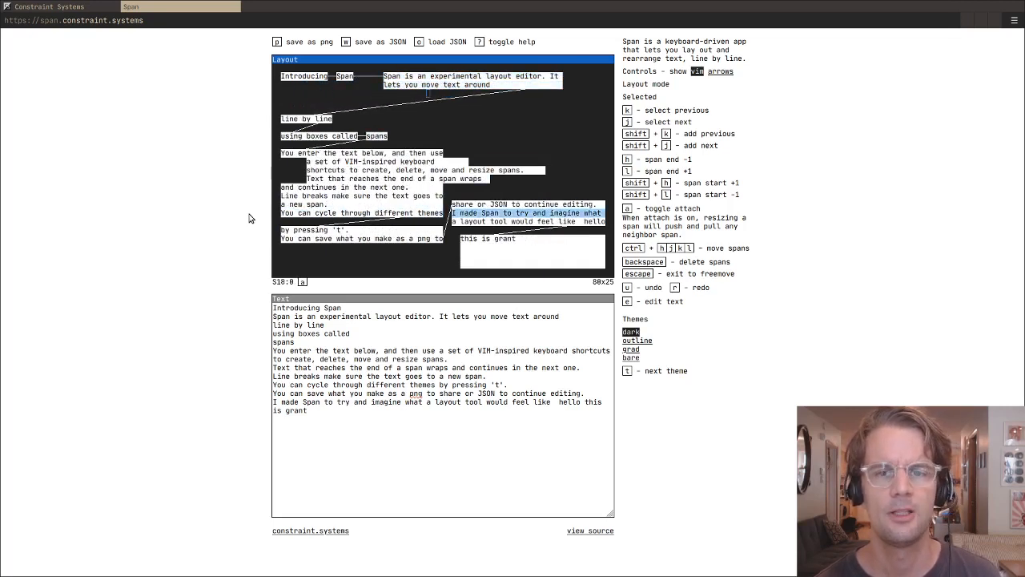
- Delete the empty spans below "this is grant" and clear all remaining spans from the layout
{"action": "key", "text": "j"}
{"action": "key", "text": "j"}
{"action": "key", "text": "BackSpace"}
{"action": "key", "text": "BackSpace"}
{"action": "key", "text": "BackSpace"}
{"action": "key", "text": "BackSpace"}
{"action": "key", "text": "BackSpace"}
{"action": "key", "text": "BackSpace"}
{"action": "key", "text": "BackSpace"}
{"action": "key", "text": "BackSpace"}
{"action": "key", "text": "BackSpace"}
{"action": "key", "text": "BackSpace"}
{"action": "key", "text": "BackSpace"}
{"action": "key", "text": "BackSpace"}
{"action": "key", "text": "BackSpace"}
{"action": "key", "text": "BackSpace"}
{"action": "key", "text": "BackSpace"}
{"action": "key", "text": "BackSpace"}
{"action": "key", "text": "BackSpace"}
{"action": "key", "text": "BackSpace"}
{"action": "key", "text": "BackSpace"}
{"action": "key", "text": "BackSpace"}
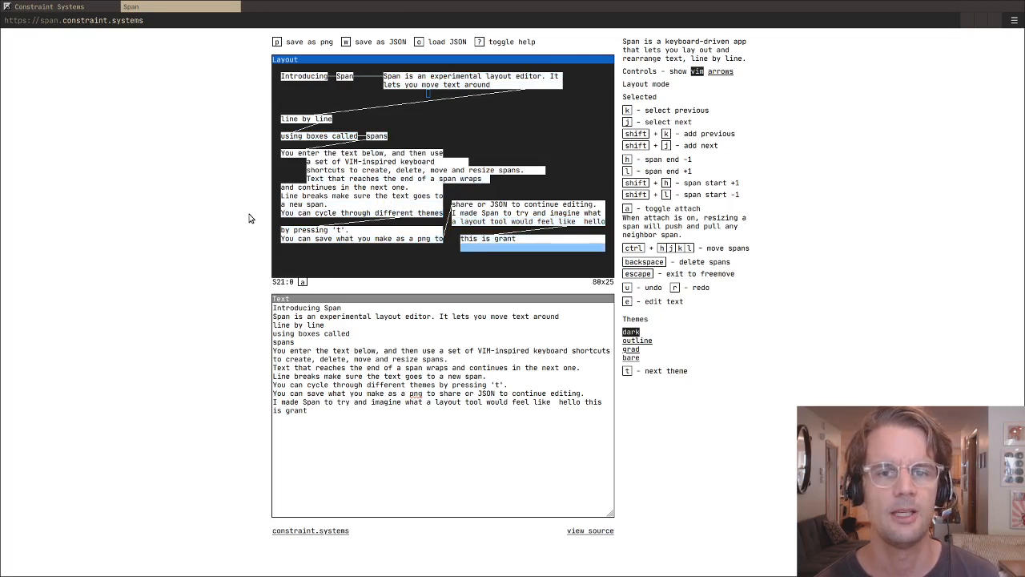
{"action": "key", "text": "BackSpace"}
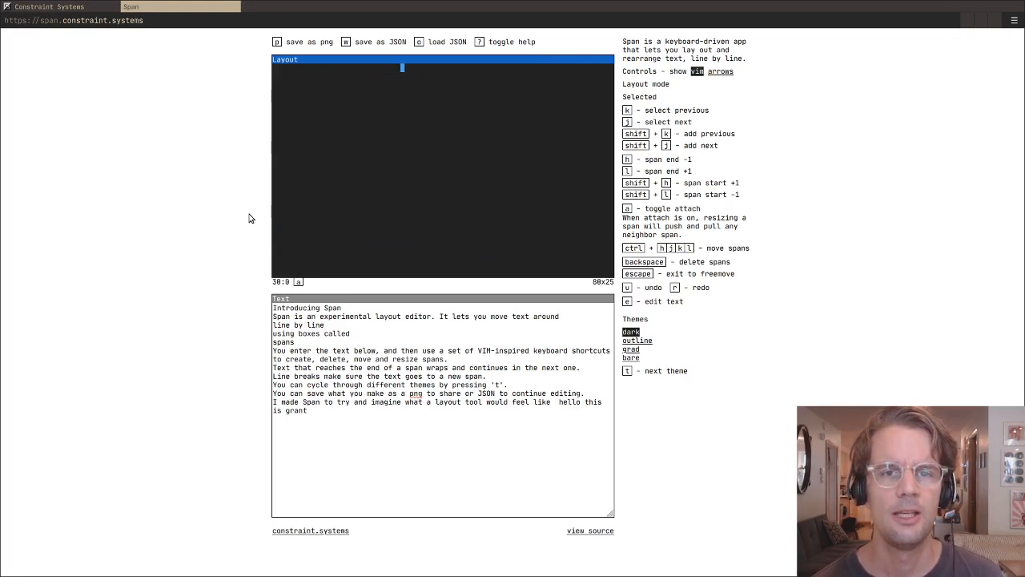
- Create spans from column 30 to the layout's edge on rows 0 and 1
{"action": "key", "text": "Return"}
{"action": "key", "text": "j"}
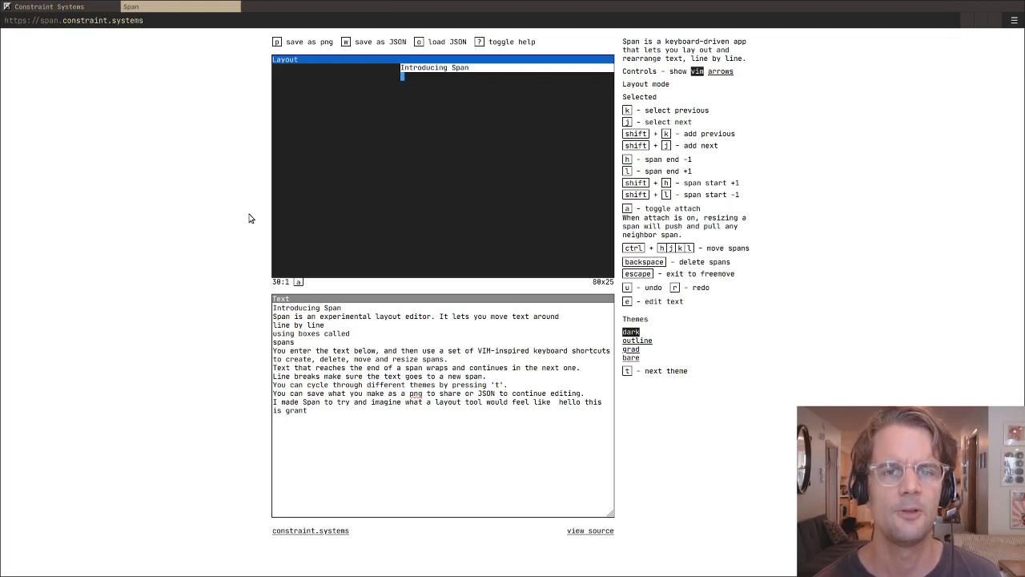
{"action": "key", "text": "Return"}
{"action": "key", "text": "j"}
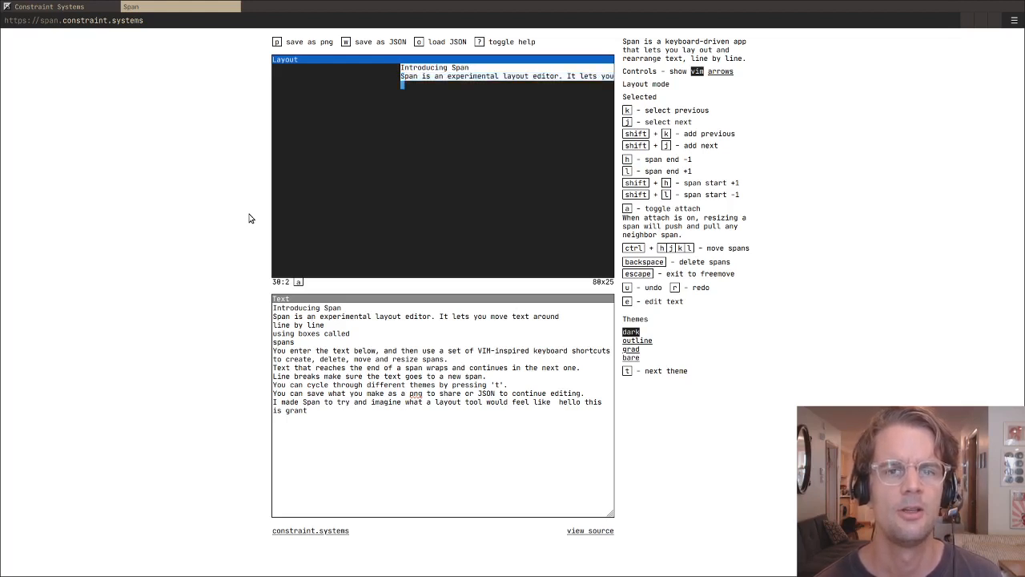
{"action": "key", "text": "shift+Return"}
{"action": "key", "text": "j"}
{"action": "key", "text": "shift+Return"}
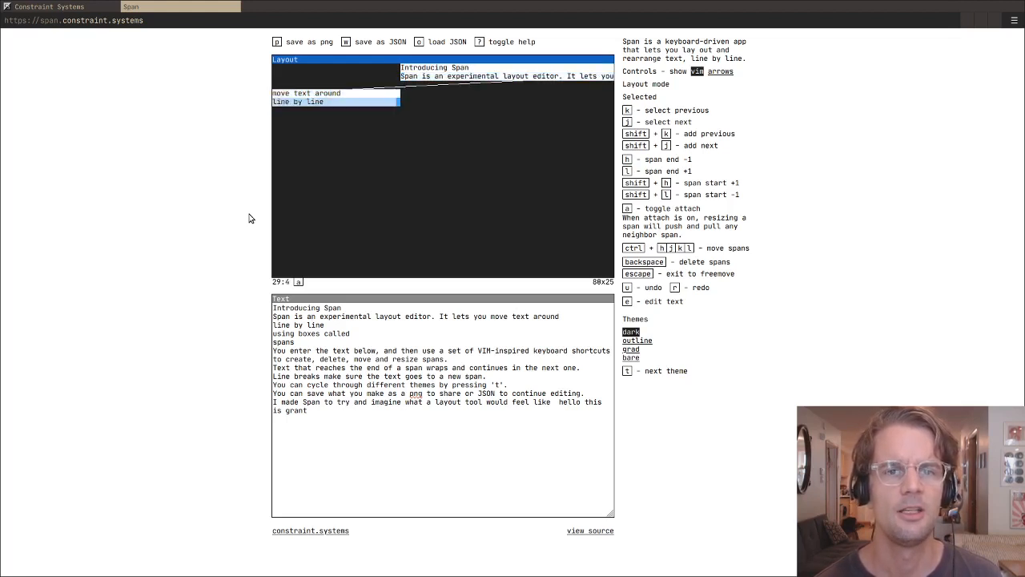
{"action": "key", "text": "u"}
{"action": "key", "text": "u"}
- Create spans from column 30 to the layout's edge on rows 2 through 7
{"action": "key", "text": "Return"}
{"action": "key", "text": "j"}
{"action": "key", "text": "Return"}
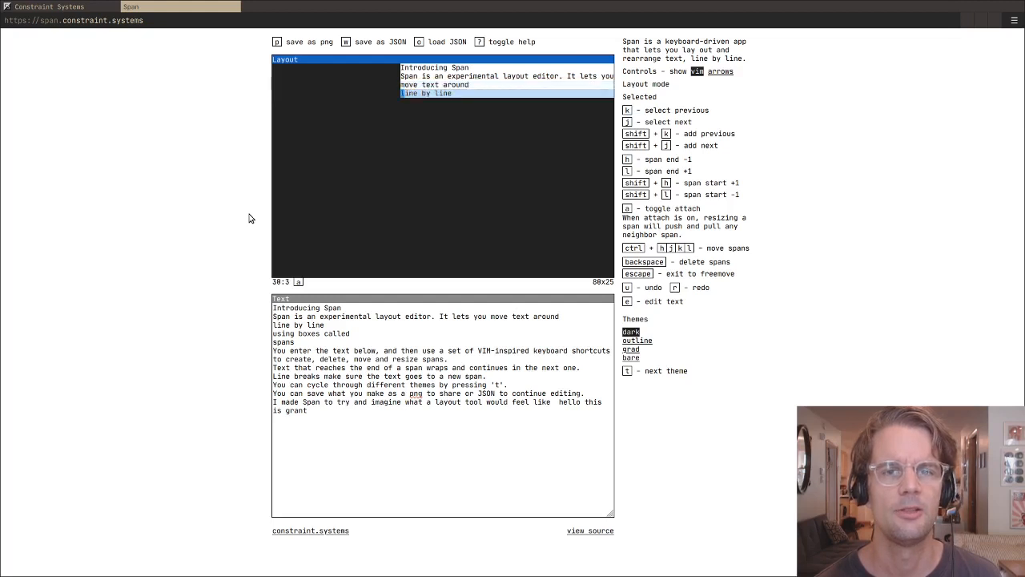
{"action": "key", "text": "j"}
{"action": "key", "text": "Return"}
{"action": "key", "text": "j"}
{"action": "key", "text": "Return"}
{"action": "key", "text": "j"}
- Create spans from column 30 to the layout's edge on rows 8 through 11
{"action": "key", "text": "Return"}
{"action": "key", "text": "j"}
{"action": "key", "text": "Return"}
{"action": "key", "text": "j"}
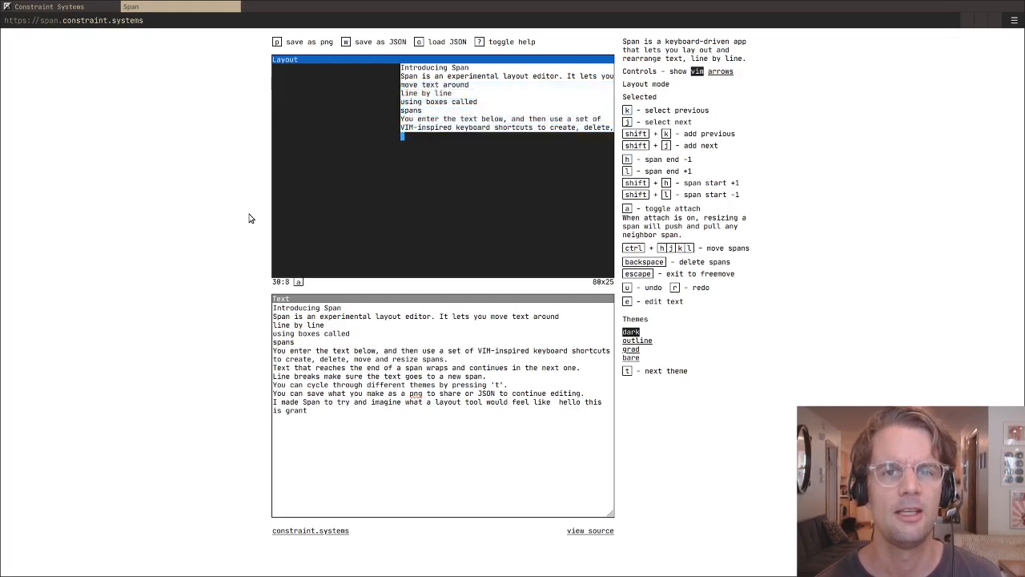
{"action": "key", "text": "Return"}
{"action": "key", "text": "j"}
{"action": "key", "text": "Return"}
{"action": "key", "text": "j"}
{"action": "key", "text": "Return"}
{"action": "key", "text": "j"}
- Create spans from column 30 to the layout's edge on rows 12 through 16
{"action": "key", "text": "Return"}
{"action": "key", "text": "j"}
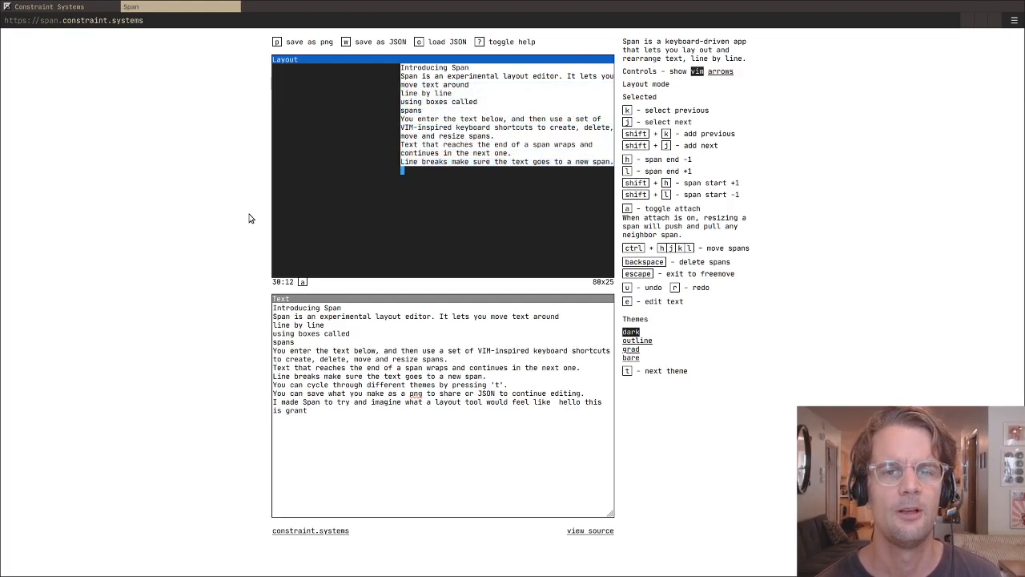
{"action": "key", "text": "Return"}
{"action": "key", "text": "j"}
{"action": "key", "text": "Return"}
{"action": "key", "text": "j"}
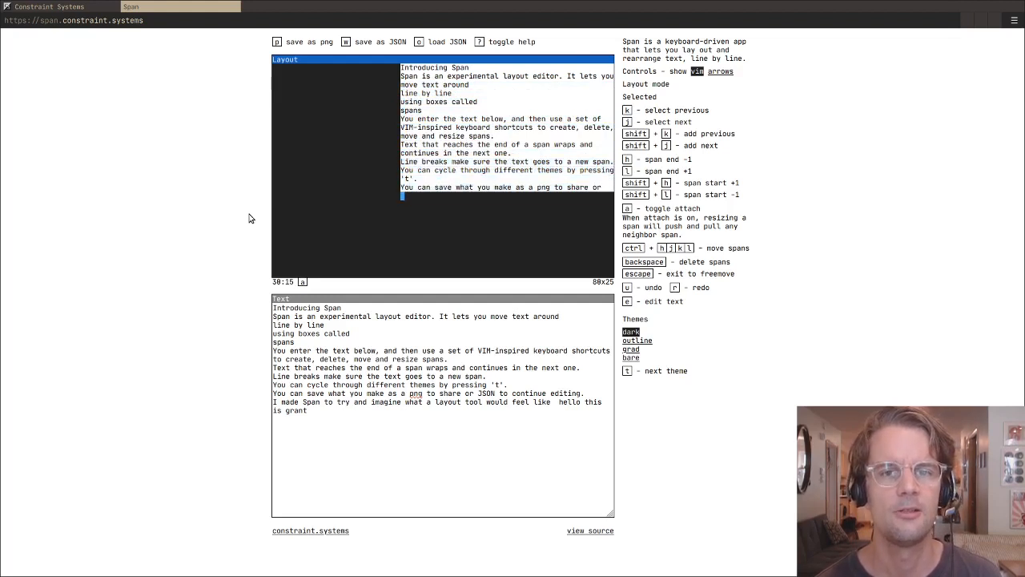
{"action": "key", "text": "Return"}
- Create spans running leftward from column 27 to the layout's edge on rows 5 through 10
{"action": "key", "text": "shift+h"}
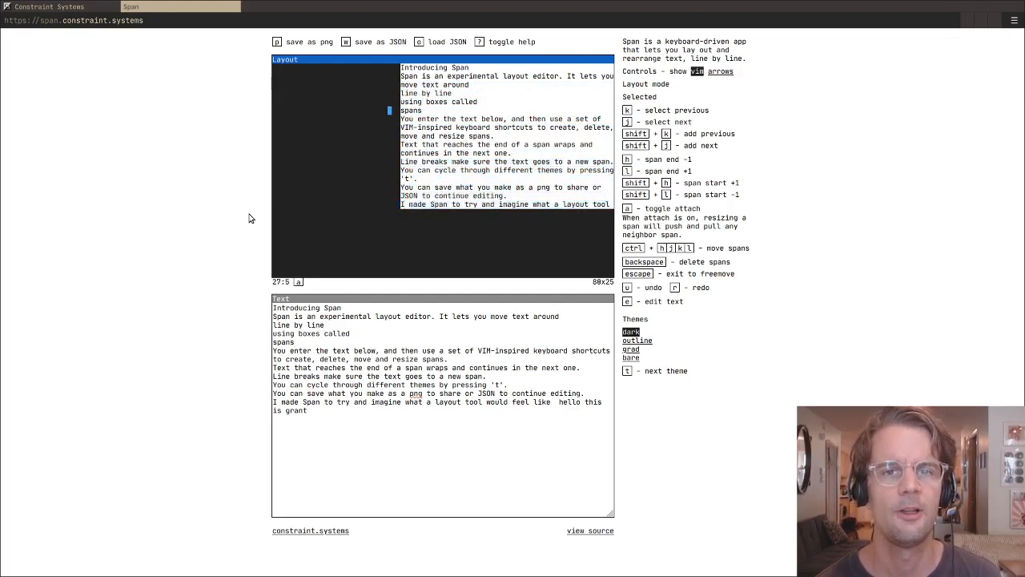
{"action": "key", "text": "shift+h"}
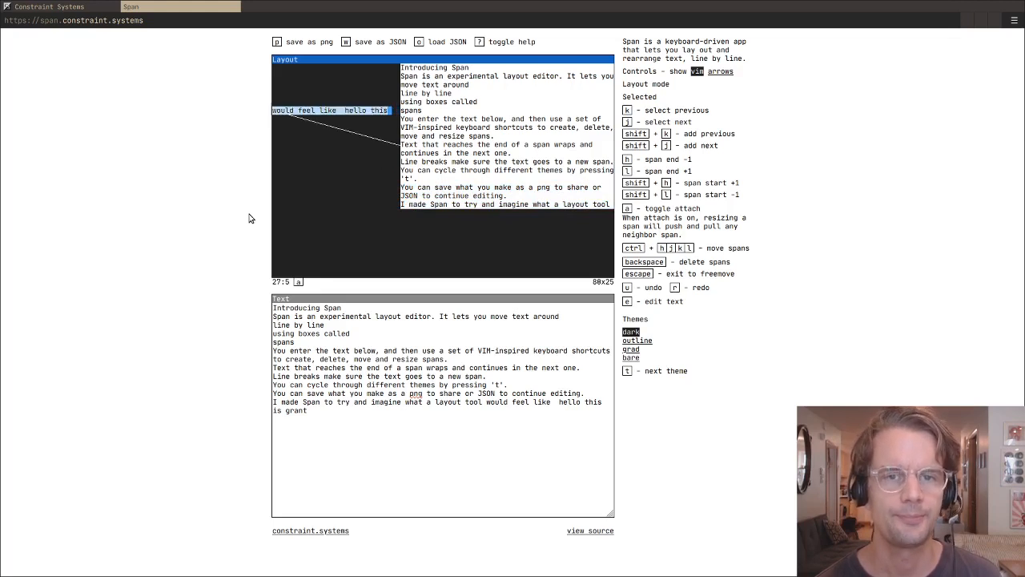
{"action": "key", "text": "j"}
{"action": "key", "text": "shift+h"}
{"action": "key", "text": "j"}
{"action": "key", "text": "shift+h"}
{"action": "key", "text": "j"}
{"action": "key", "text": "shift+h"}
- Extend the block of leftward spans from column 27 with new spans on rows 11 through 16
{"action": "key", "text": "j"}
{"action": "key", "text": "shift+h"}
{"action": "key", "text": "j"}
{"action": "key", "text": "shift+h"}
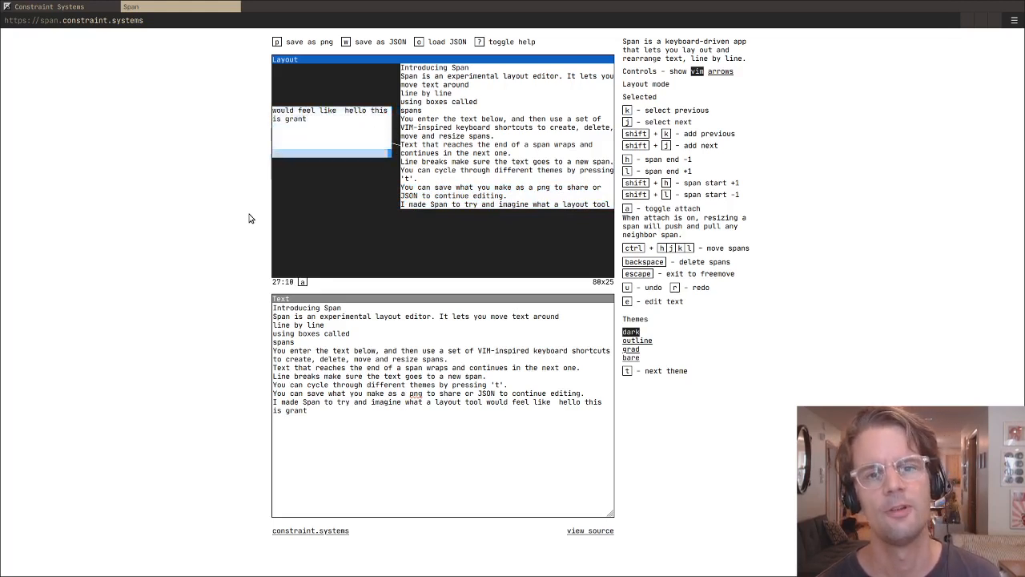
{"action": "key", "text": "j"}
{"action": "key", "text": "shift+h"}
{"action": "key", "text": "j"}
{"action": "key", "text": "shift+h"}
{"action": "key", "text": "j"}
{"action": "key", "text": "shift+h"}
{"action": "key", "text": "j"}
{"action": "key", "text": "j"}
{"action": "key", "text": "shift+h"}
{"action": "key", "text": "j"}
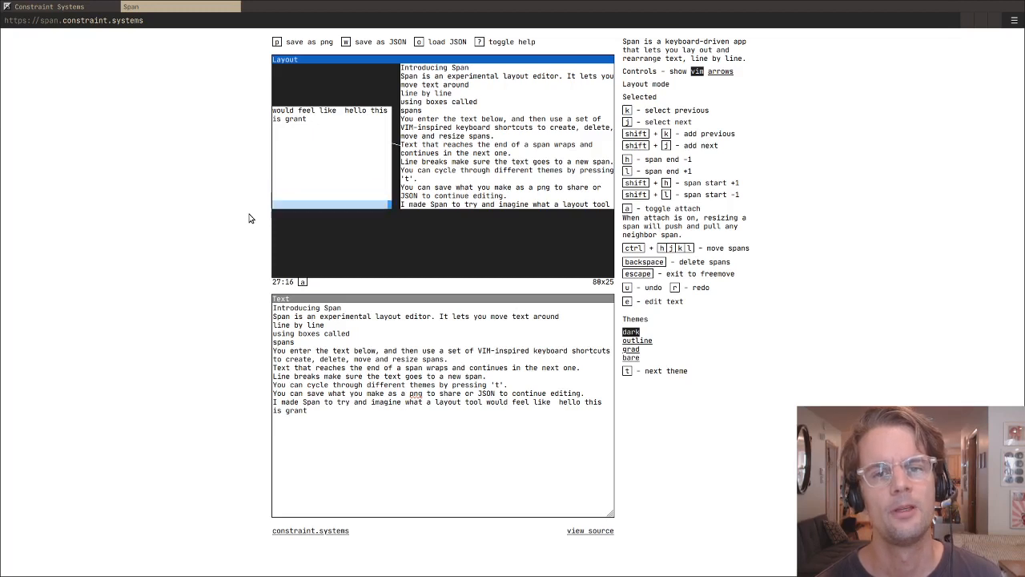
- Move the cursor up and across to the "Text that reaches the end of a span" line at column 47, row 9
{"action": "key", "text": "k"}
{"action": "key", "text": "k"}
{"action": "key", "text": "k"}
{"action": "key", "text": "k"}
{"action": "key", "text": "l"}
{"action": "key", "text": "l"}
{"action": "key", "text": "l"}
{"action": "key", "text": "l"}
{"action": "key", "text": "l"}
{"action": "key", "text": "l"}
{"action": "key", "text": "l"}
{"action": "key", "text": "l"}
{"action": "key", "text": "k"}
{"action": "key", "text": "k"}
{"action": "key", "text": "k"}
{"action": "key", "text": "k"}
{"action": "key", "text": "k"}
{"action": "key", "text": "k"}
{"action": "key", "text": "k"}
{"action": "key", "text": "k"}
{"action": "key", "text": "k"}
{"action": "key", "text": "k"}
{"action": "key", "text": "k"}
{"action": "key", "text": "k"}
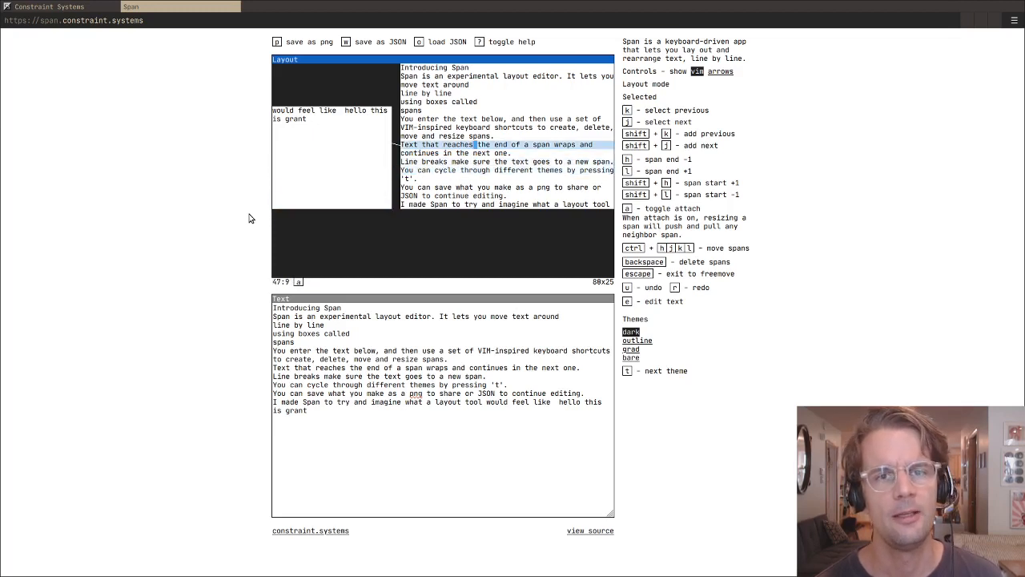
- Move the cursor up and down through the text spans, reaching row 1 and ending at column 47, row 7
{"action": "key", "text": "j"}
{"action": "key", "text": "j"}
{"action": "key", "text": "j"}
{"action": "key", "text": "j"}
{"action": "key", "text": "j"}
{"action": "key", "text": "k"}
{"action": "key", "text": "k"}
{"action": "key", "text": "k"}
{"action": "key", "text": "k"}
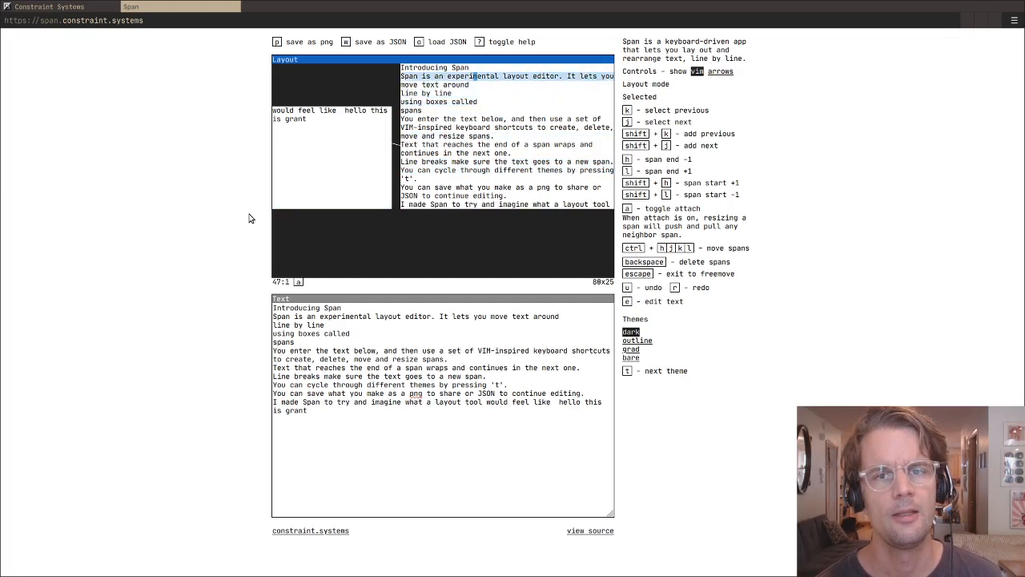
{"action": "key", "text": "j"}
{"action": "key", "text": "j"}
{"action": "key", "text": "j"}
{"action": "key", "text": "j"}
{"action": "key", "text": "j"}
{"action": "key", "text": "j"}
{"action": "key", "text": "j"}
{"action": "key", "text": "j"}
{"action": "key", "text": "j"}
{"action": "key", "text": "k"}
{"action": "key", "text": "k"}
{"action": "key", "text": "k"}
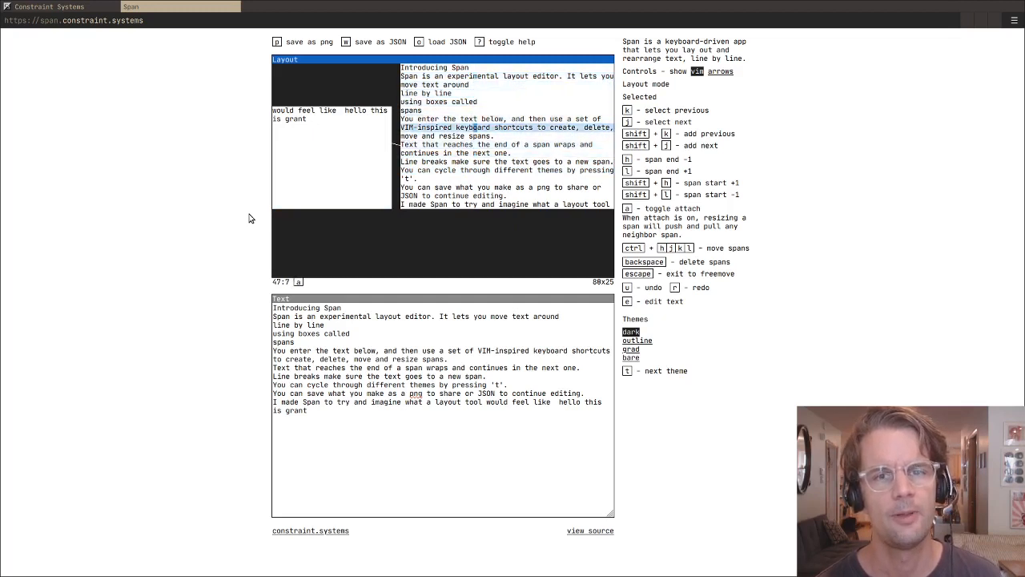
- Move the cursor over to column 66, row 6 and back to "move and resize spans." at column 44, row 8
{"action": "key", "text": "k"}
{"action": "key", "text": "l"}
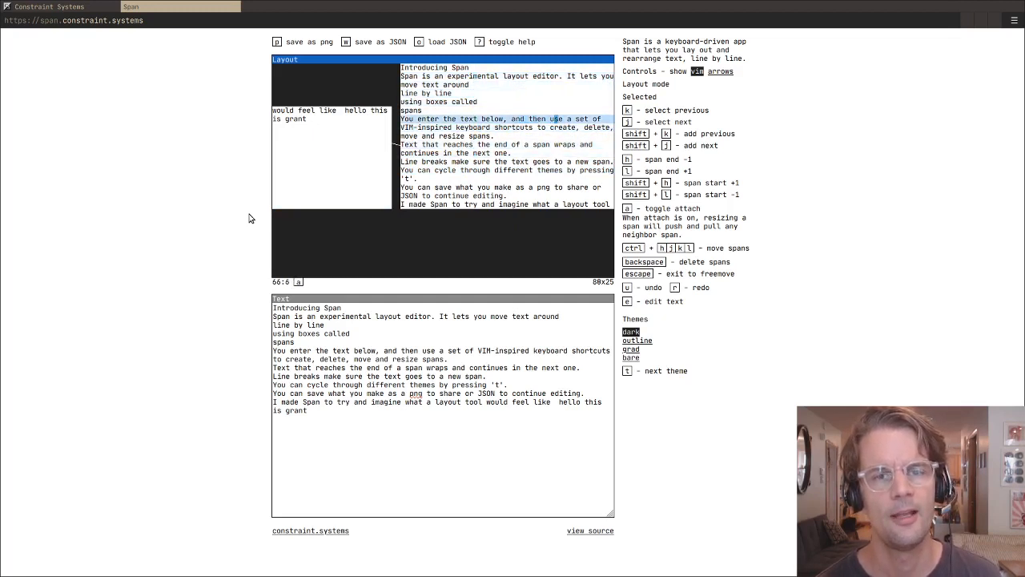
{"action": "key", "text": "j"}
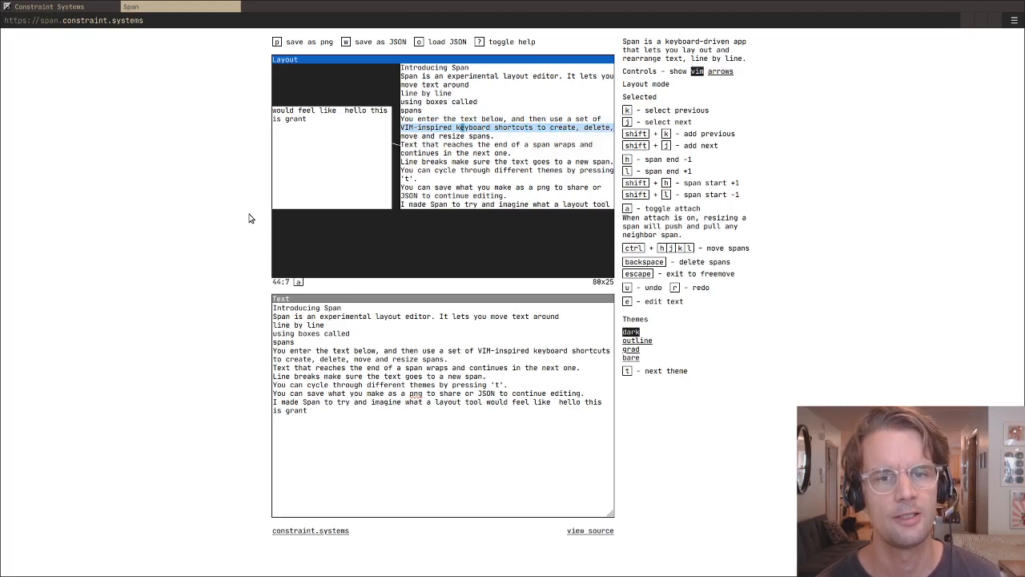
{"action": "key", "text": "j"}
{"action": "key", "text": "j"}
{"action": "key", "text": "j"}
{"action": "key", "text": "k"}
{"action": "key", "text": "k"}
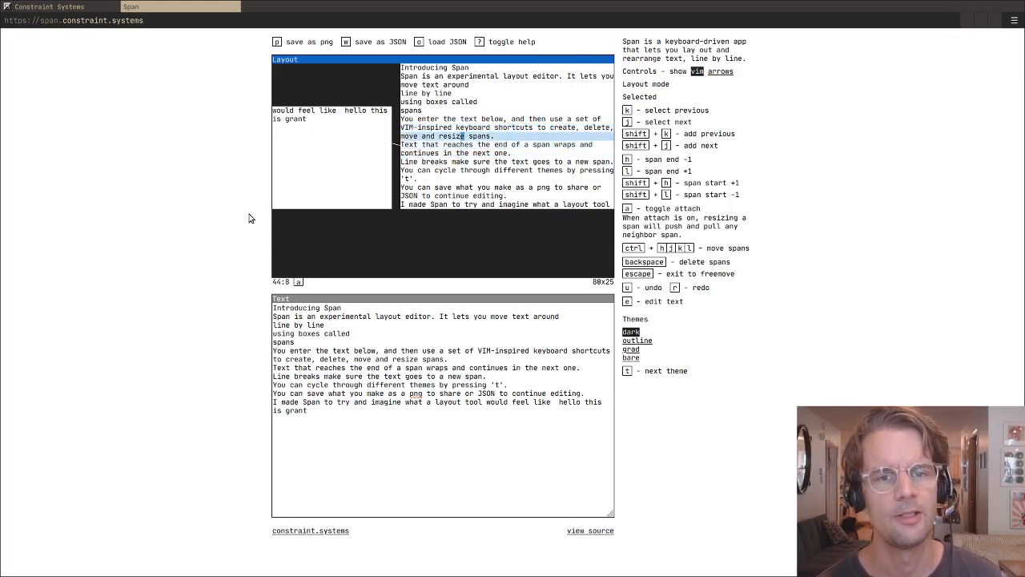
- Switch to text editing and back to layout mode, and move the cursor up and down to column 44, row 9
{"action": "left_click", "coordinate": [337, 333]}
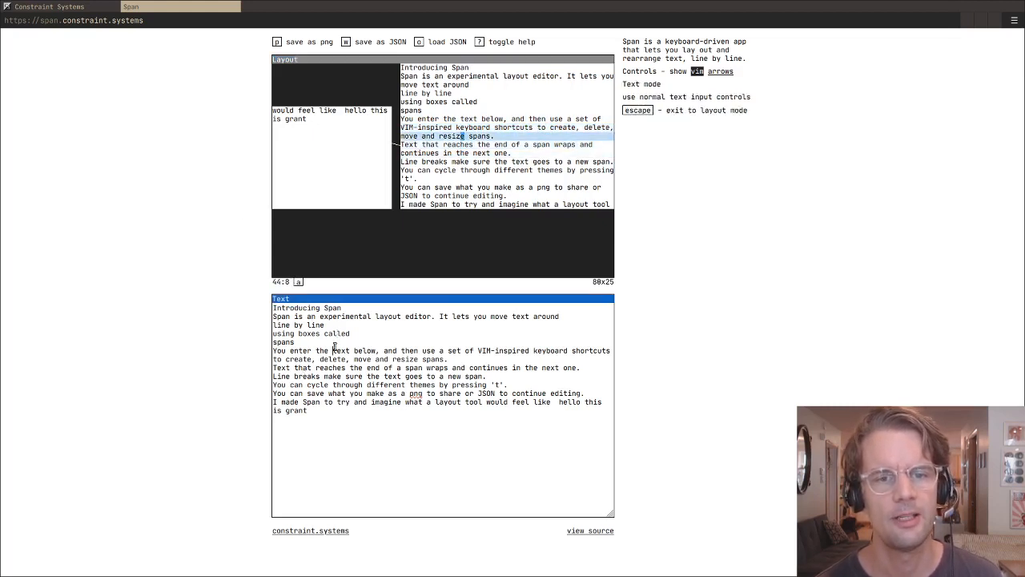
{"action": "left_click", "coordinate": [394, 247]}
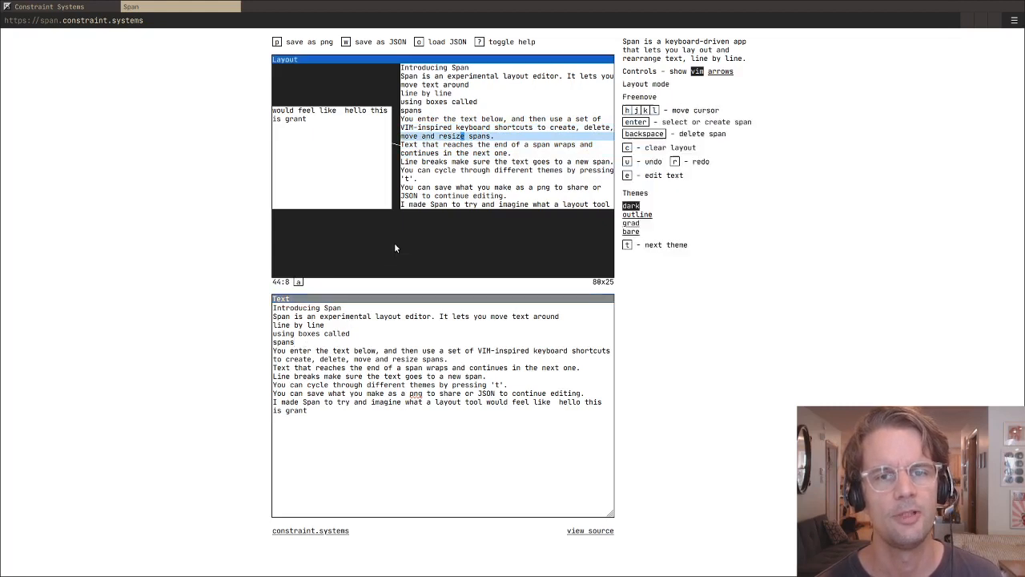
{"action": "key", "text": "k"}
- Move the cursor along the "Text that reaches the end" line to column 52 and back to column 36, row 9
{"action": "key", "text": "k"}
{"action": "key", "text": "k"}
{"action": "key", "text": "k"}
{"action": "key", "text": "k"}
{"action": "key", "text": "j"}
{"action": "key", "text": "j"}
{"action": "key", "text": "j"}
{"action": "key", "text": "j"}
{"action": "key", "text": "j"}
{"action": "key", "text": "j"}
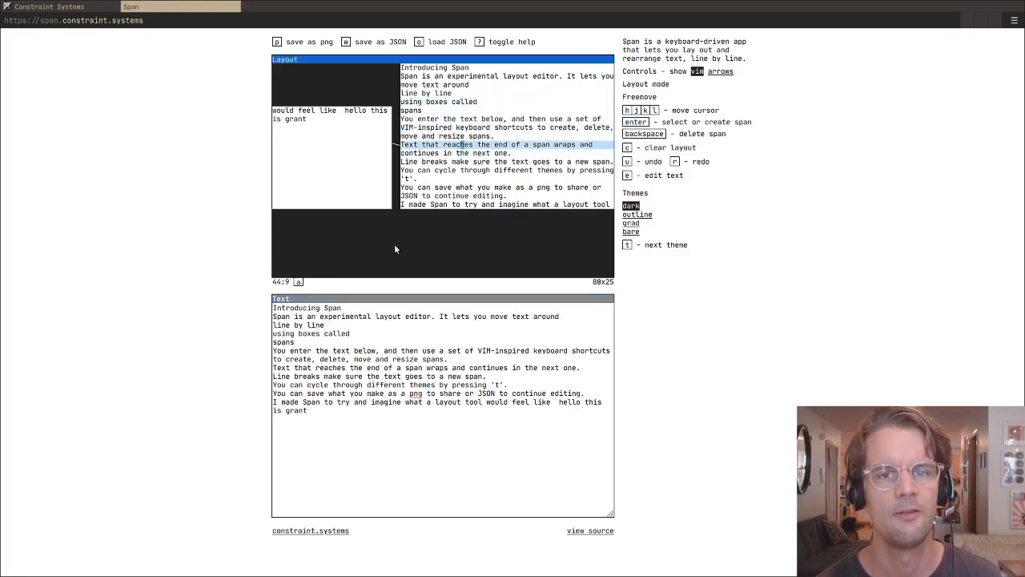
{"action": "key", "text": "l"}
{"action": "key", "text": "l"}
{"action": "key", "text": "l"}
{"action": "key", "text": "l"}
{"action": "key", "text": "l"}
{"action": "key", "text": "l"}
{"action": "key", "text": "l"}
{"action": "key", "text": "l"}
{"action": "key", "text": "k"}
{"action": "key", "text": "j"}
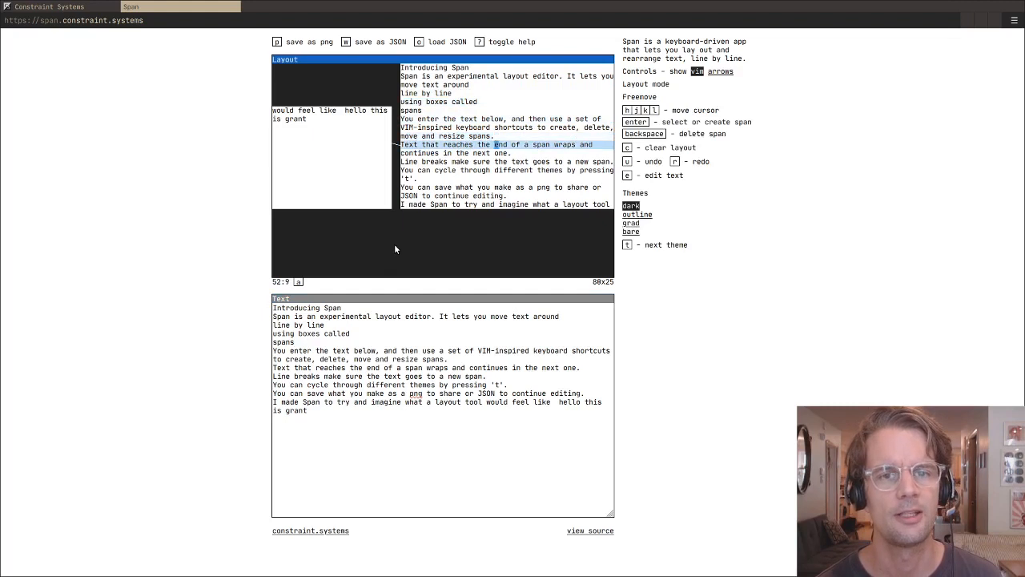
{"action": "key", "text": "j"}
{"action": "key", "text": "h"}
{"action": "key", "text": "h"}
{"action": "key", "text": "h"}
{"action": "key", "text": "h"}
{"action": "key", "text": "h"}
{"action": "key", "text": "h"}
{"action": "key", "text": "h"}
{"action": "key", "text": "h"}
{"action": "key", "text": "h"}
{"action": "key", "text": "h"}
{"action": "key", "text": "h"}
{"action": "key", "text": "h"}
{"action": "key", "text": "h"}
{"action": "key", "text": "h"}
{"action": "key", "text": "h"}
{"action": "key", "text": "h"}
{"action": "key", "text": "k"}
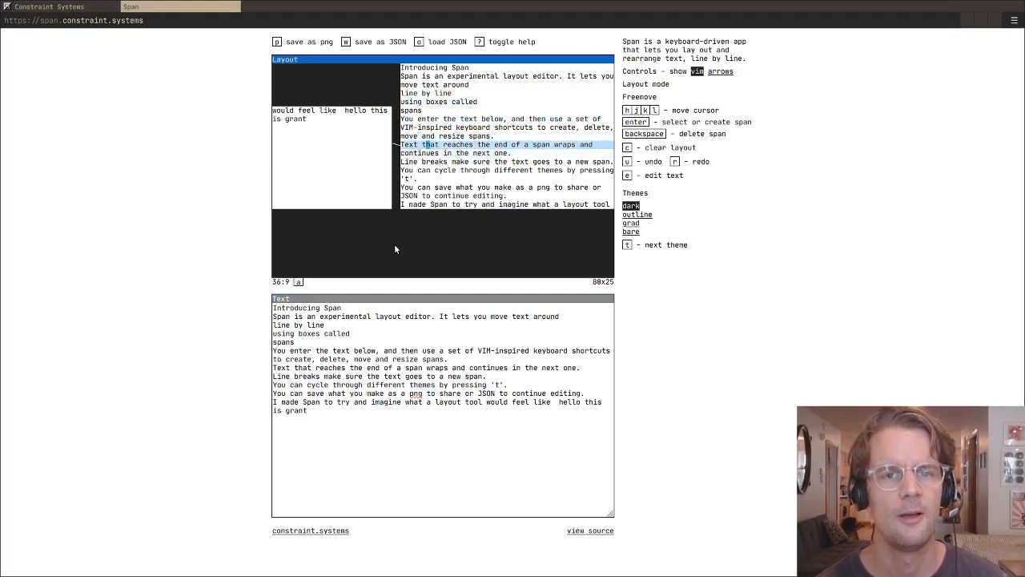
- Select the eight spans from "Text that reaches the end" through "I made Span to try" and move them down five rows
{"action": "key", "text": "Return"}
{"action": "key", "text": "shift+j"}
{"action": "key", "text": "shift+j"}
{"action": "key", "text": "shift+j"}
{"action": "key", "text": "shift+j"}
{"action": "key", "text": "shift+j"}
{"action": "key", "text": "shift+j"}
{"action": "key", "text": "shift+j"}
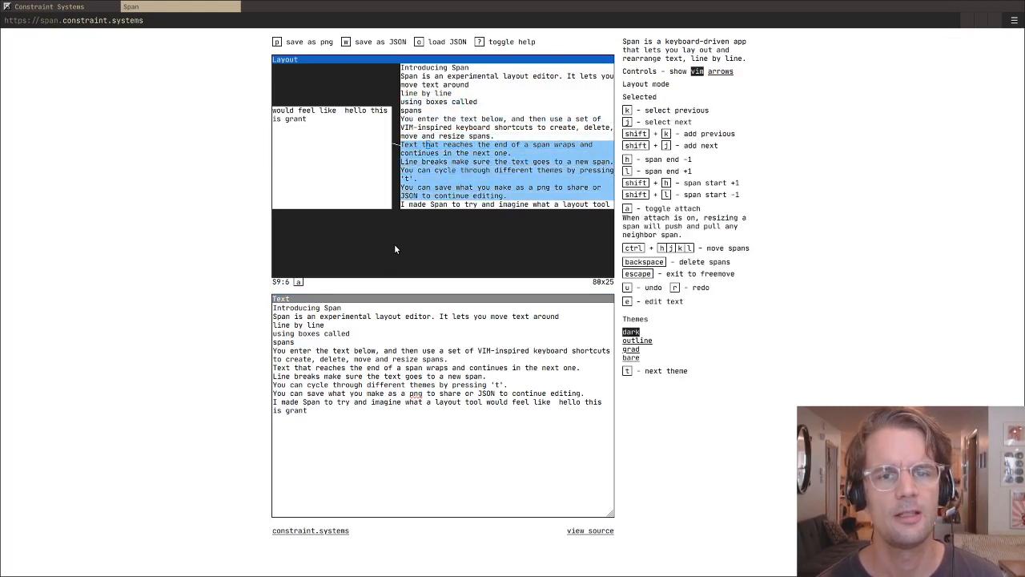
{"action": "key", "text": "ctrl+j"}
{"action": "key", "text": "ctrl+j"}
{"action": "key", "text": "ctrl+j"}
{"action": "key", "text": "ctrl+j"}
{"action": "key", "text": "ctrl+j"}
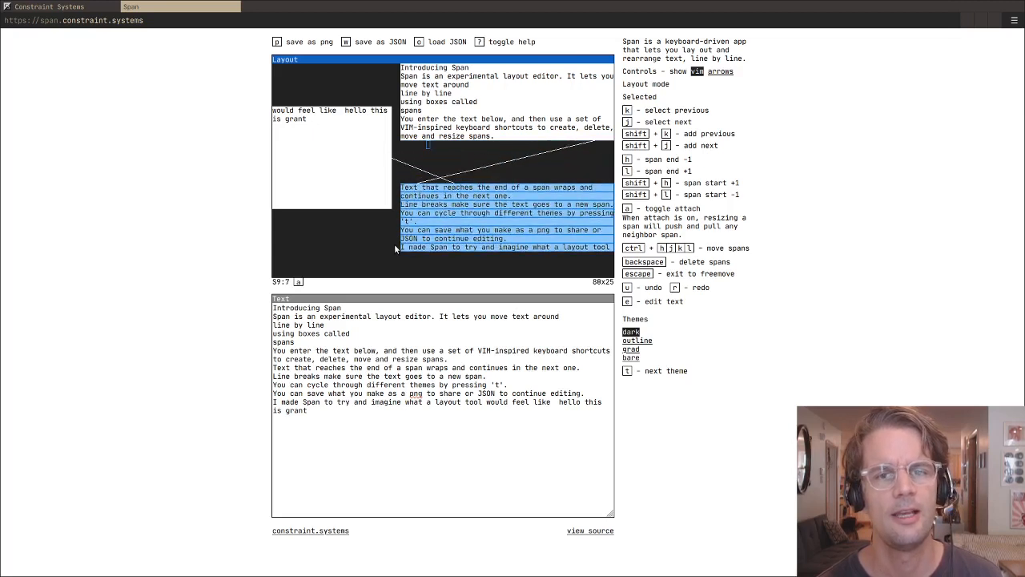
- Select the five spans from "using boxes called" through "move and resize spans." and pull their ends in by about 12 columns
{"action": "key", "text": "k"}
{"action": "key", "text": "k"}
{"action": "key", "text": "k"}
{"action": "key", "text": "k"}
{"action": "key", "text": "k"}
{"action": "key", "text": "shift+j"}
{"action": "key", "text": "shift+j"}
{"action": "key", "text": "shift+j"}
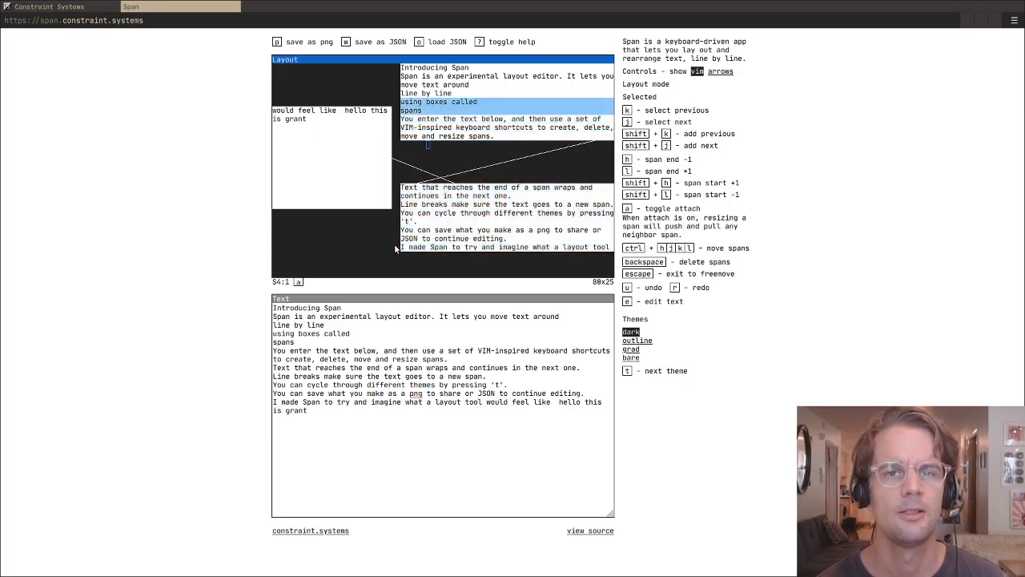
{"action": "key", "text": "h"}
{"action": "key", "text": "h"}
{"action": "key", "text": "h"}
{"action": "key", "text": "h"}
{"action": "key", "text": "h"}
{"action": "key", "text": "h"}
{"action": "key", "text": "h"}
{"action": "key", "text": "h"}
{"action": "key", "text": "h"}
{"action": "key", "text": "h"}
{"action": "key", "text": "h"}
{"action": "key", "text": "h"}
{"action": "key", "text": "h"}
{"action": "key", "text": "h"}
{"action": "key", "text": "h"}
{"action": "key", "text": "h"}
{"action": "key", "text": "h"}
{"action": "key", "text": "h"}
{"action": "key", "text": "h"}
{"action": "key", "text": "h"}
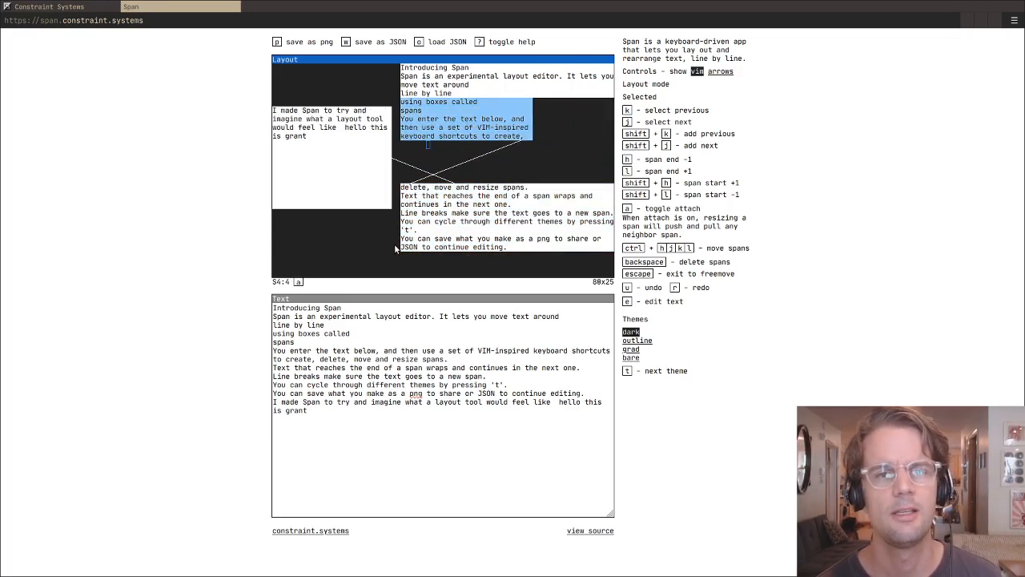
{"action": "key", "text": "l"}
{"action": "key", "text": "l"}
{"action": "key", "text": "l"}
{"action": "key", "text": "l"}
{"action": "key", "text": "l"}
{"action": "key", "text": "l"}
{"action": "key", "text": "l"}
{"action": "key", "text": "l"}
{"action": "key", "text": "l"}
{"action": "key", "text": "l"}
{"action": "key", "text": "l"}
{"action": "key", "text": "l"}
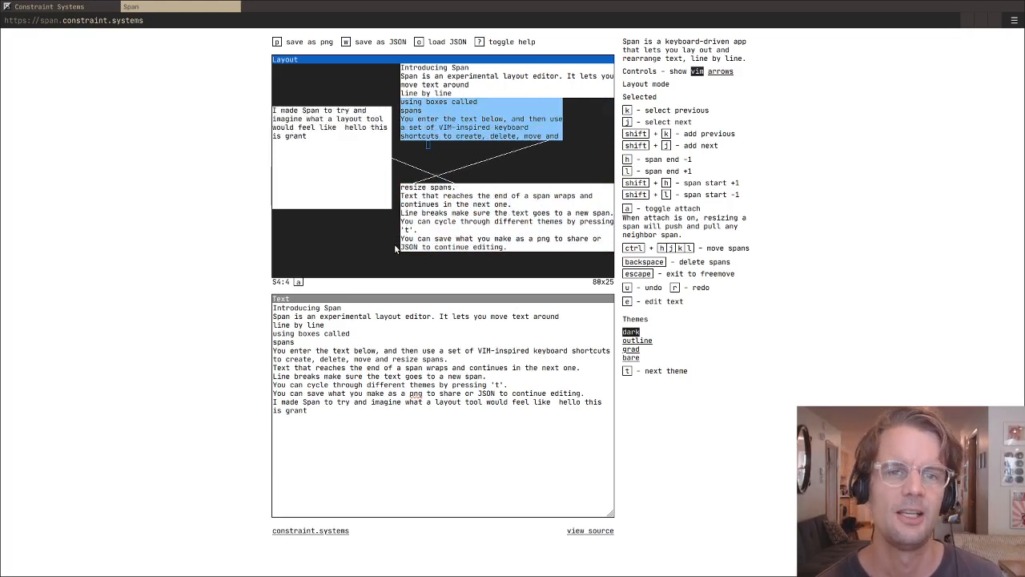
- Move the selected five-span block down two rows and right one column, and return to free cursor movement
{"action": "key", "text": "ctrl+j"}
{"action": "key", "text": "ctrl+j"}
{"action": "key", "text": "ctrl+l"}
{"action": "key", "text": "Escape"}
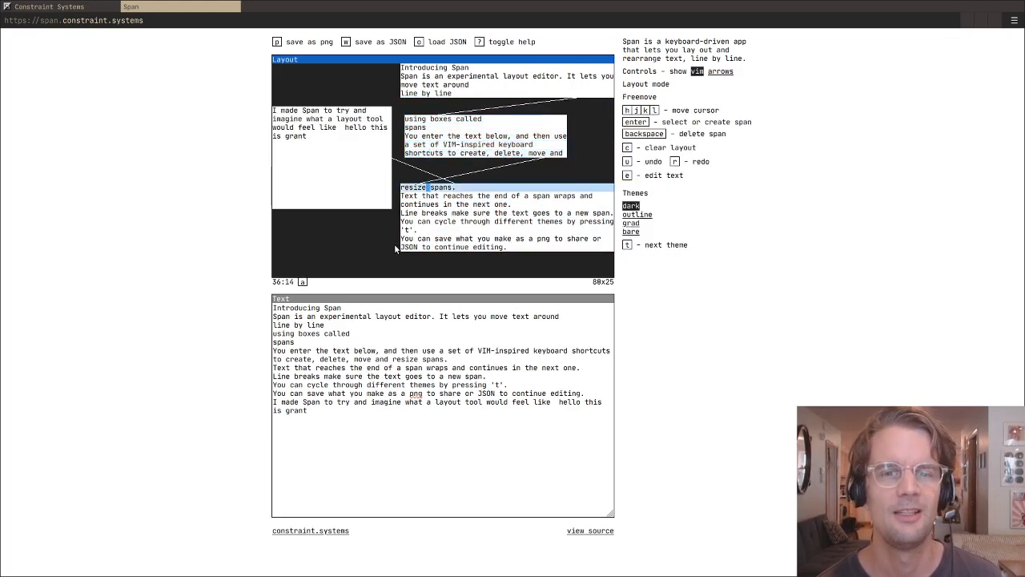
{"action": "key", "text": "j"}
{"action": "key", "text": "j"}
{"action": "key", "text": "j"}
{"action": "key", "text": "j"}
{"action": "key", "text": "k"}
{"action": "key", "text": "k"}
{"action": "key", "text": "k"}
{"action": "key", "text": "k"}
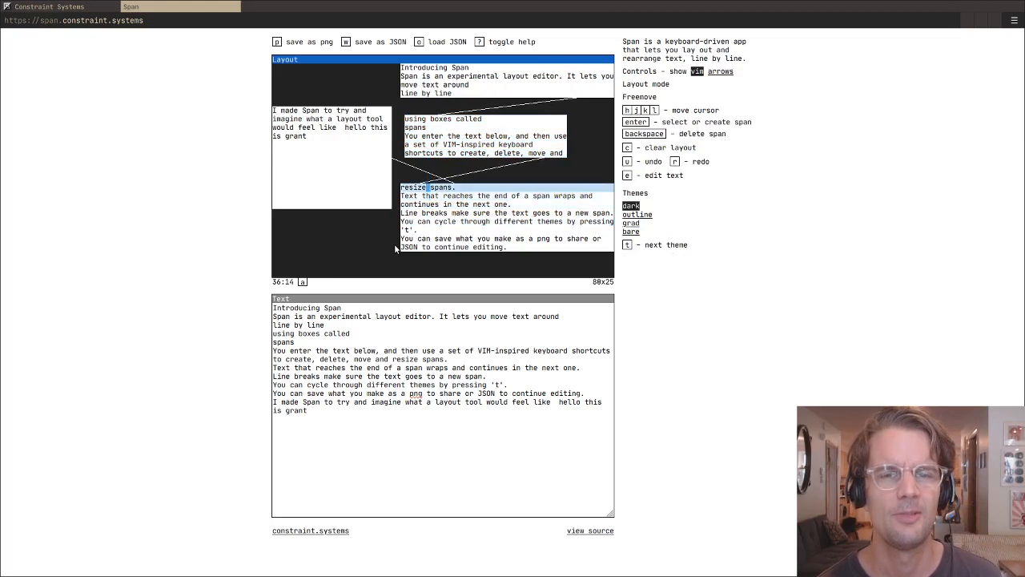
- Select the "resize spans." span and move it up three rows and right one column, directly beneath the "using boxes called" block
{"action": "key", "text": "Return"}
{"action": "key", "text": "ctrl+k"}
{"action": "key", "text": "ctrl+k"}
{"action": "key", "text": "ctrl+k"}
{"action": "key", "text": "ctrl+l"}
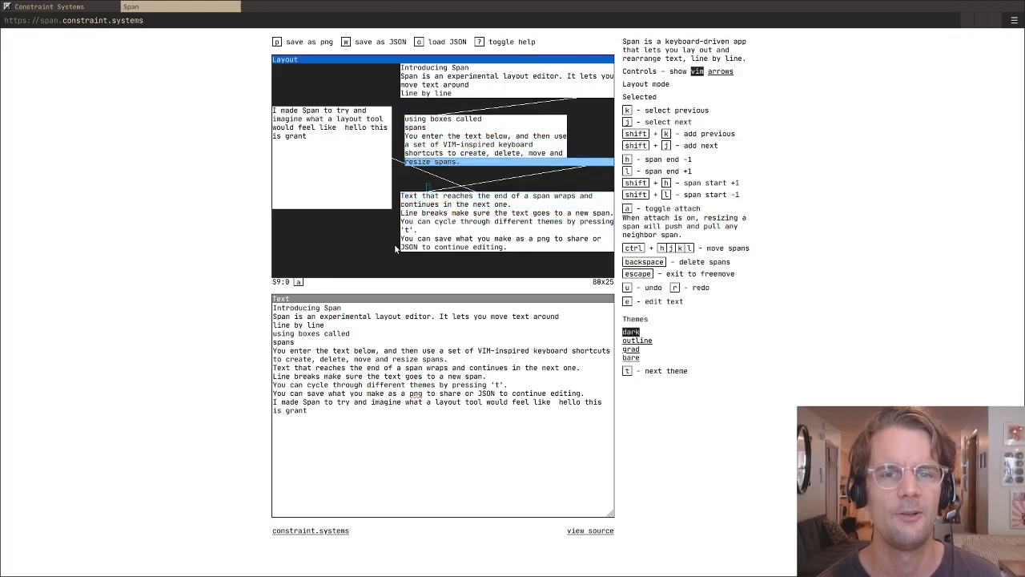
- Shorten the end of the "resize spans." span to line up with the block above it
{"action": "key", "text": "h"}
{"action": "key", "text": "h"}
{"action": "key", "text": "h"}
{"action": "key", "text": "h"}
{"action": "key", "text": "h"}
{"action": "key", "text": "h"}
{"action": "key", "text": "h"}
{"action": "key", "text": "h"}
{"action": "key", "text": "h"}
{"action": "key", "text": "h"}
{"action": "key", "text": "h"}
{"action": "key", "text": "h"}
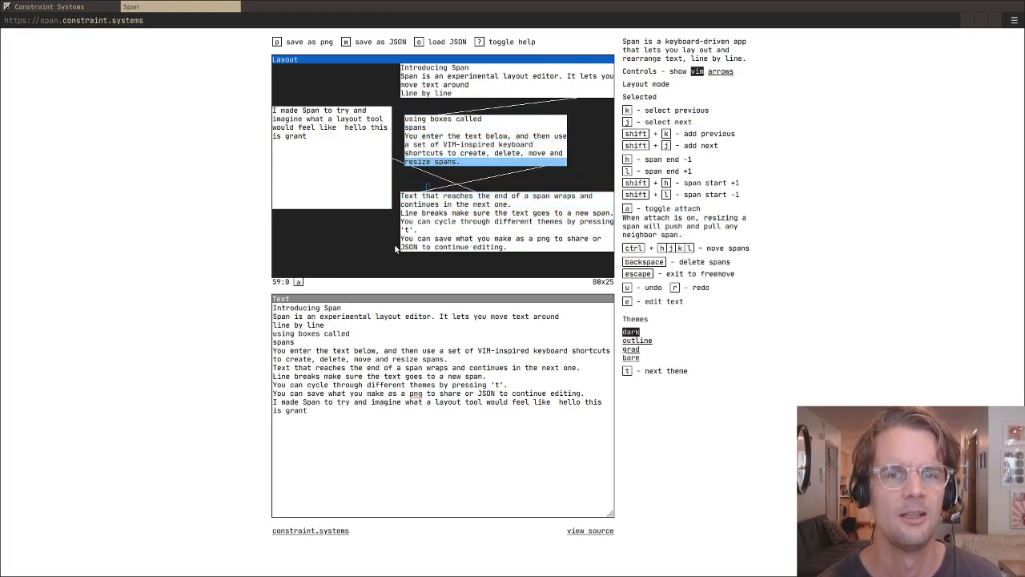
- Select the four spans from "You enter the text below" through "resize spans."
{"action": "key", "text": "k"}
{"action": "key", "text": "k"}
{"action": "key", "text": "k"}
{"action": "key", "text": "k"}
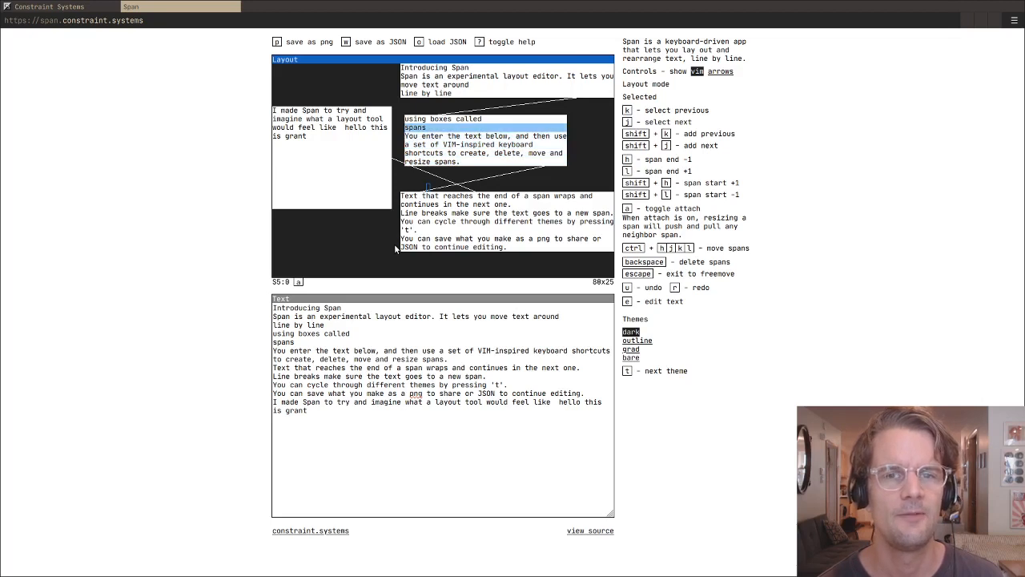
{"action": "key", "text": "j"}
{"action": "key", "text": "j"}
{"action": "key", "text": "k"}
{"action": "key", "text": "shift+j"}
{"action": "key", "text": "shift+j"}
{"action": "key", "text": "shift+j"}
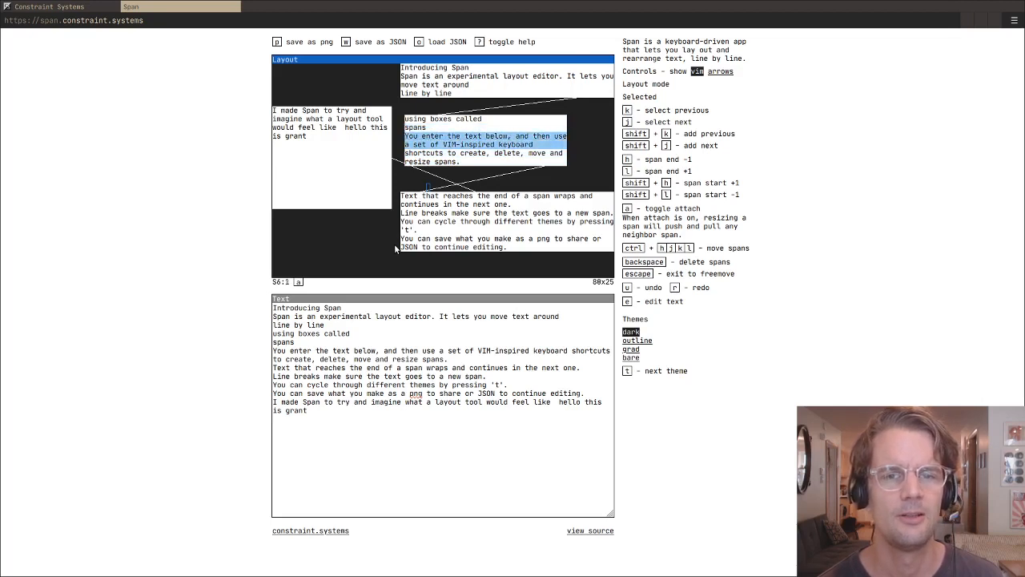
- Move the four selected spans right four columns and down two rows, and shorten their ends by one column
{"action": "key", "text": "ctrl+l"}
{"action": "key", "text": "ctrl+l"}
{"action": "key", "text": "ctrl+l"}
{"action": "key", "text": "ctrl+l"}
{"action": "key", "text": "ctrl+j"}
{"action": "key", "text": "ctrl+j"}
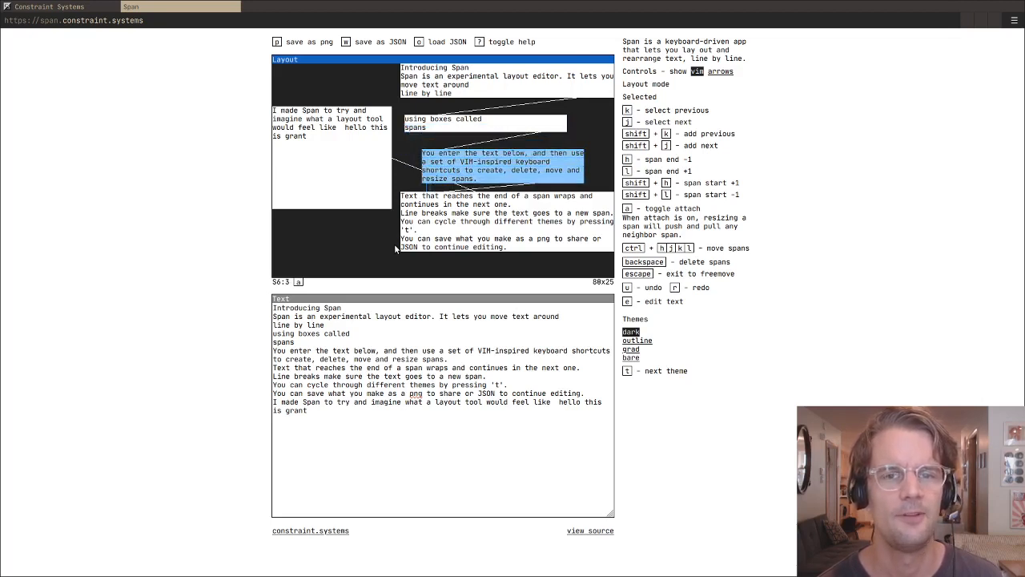
{"action": "key", "text": "h"}
{"action": "key", "text": "Escape"}
- Select the three spans from "Span is an experimental layout editor" through "line by line" and narrow them from both ends
{"action": "key", "text": "k"}
{"action": "key", "text": "k"}
{"action": "key", "text": "k"}
{"action": "key", "text": "k"}
{"action": "key", "text": "k"}
{"action": "key", "text": "k"}
{"action": "key", "text": "k"}
{"action": "key", "text": "k"}
{"action": "key", "text": "k"}
{"action": "key", "text": "k"}
{"action": "key", "text": "k"}
{"action": "key", "text": "k"}
{"action": "key", "text": "k"}
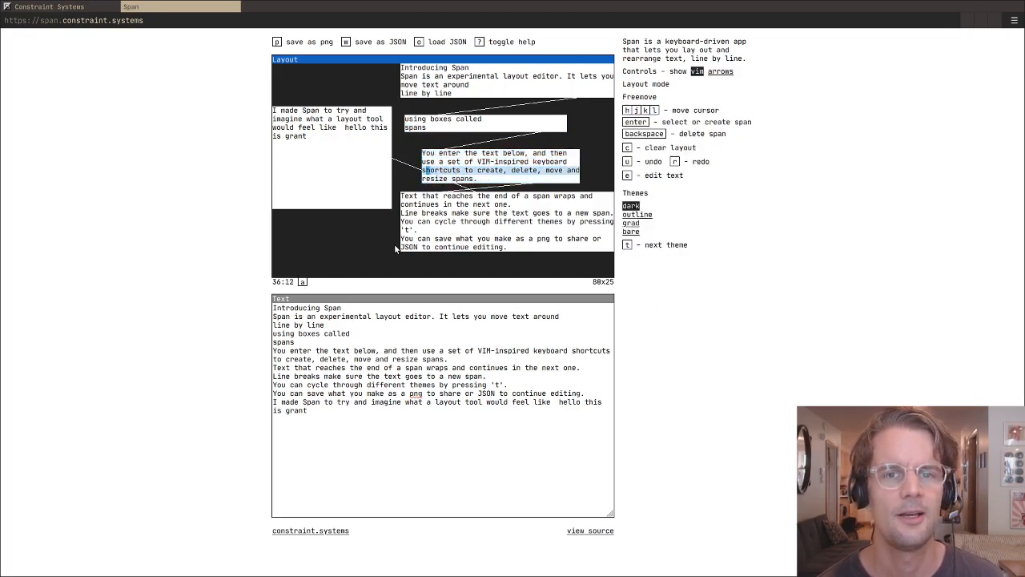
{"action": "key", "text": "Return"}
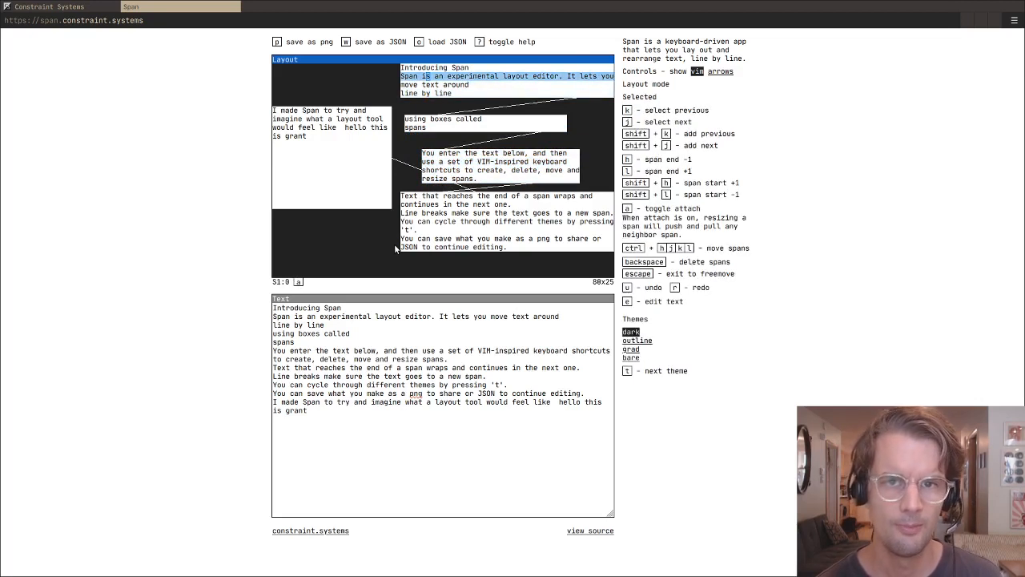
{"action": "key", "text": "shift+j"}
{"action": "key", "text": "shift+j"}
{"action": "key", "text": "h"}
{"action": "key", "text": "h"}
{"action": "key", "text": "h"}
{"action": "key", "text": "h"}
{"action": "key", "text": "h"}
{"action": "key", "text": "h"}
{"action": "key", "text": "h"}
{"action": "key", "text": "h"}
{"action": "key", "text": "h"}
{"action": "key", "text": "h"}
{"action": "key", "text": "h"}
{"action": "key", "text": "h"}
{"action": "key", "text": "h"}
{"action": "key", "text": "h"}
{"action": "key", "text": "h"}
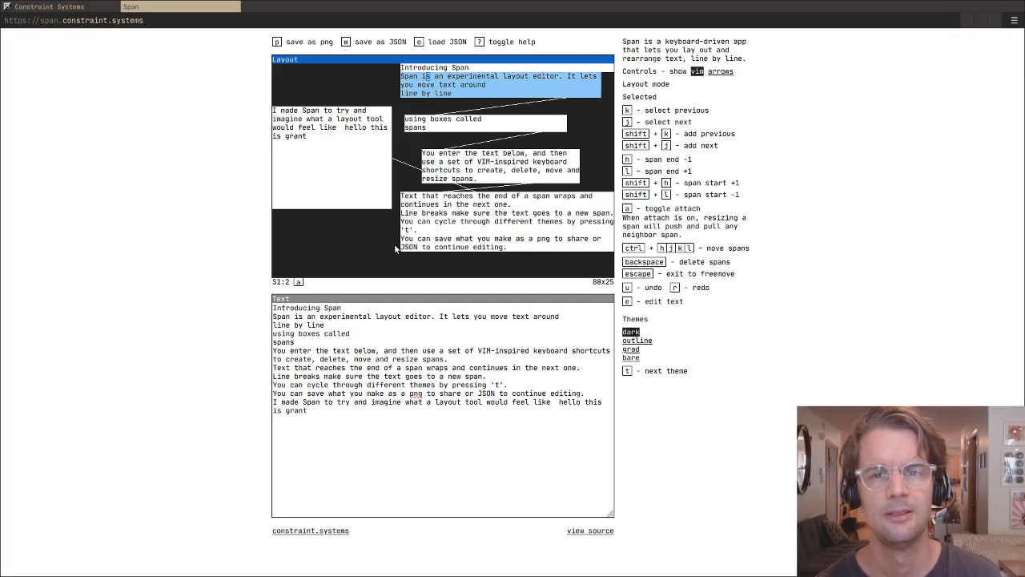
{"action": "key", "text": "shift+h"}
{"action": "key", "text": "shift+h"}
{"action": "key", "text": "shift+h"}
{"action": "key", "text": "shift+h"}
- Move the narrowed three-span block down one row and right to start at about column 47
{"action": "key", "text": "ctrl+j"}
{"action": "key", "text": "ctrl+l"}
{"action": "key", "text": "ctrl+l"}
{"action": "key", "text": "ctrl+l"}
{"action": "key", "text": "ctrl+l"}
{"action": "key", "text": "ctrl+l"}
{"action": "key", "text": "ctrl+l"}
{"action": "key", "text": "ctrl+l"}
{"action": "key", "text": "ctrl+l"}
{"action": "key", "text": "ctrl+l"}
{"action": "key", "text": "ctrl+l"}
{"action": "key", "text": "ctrl+l"}
{"action": "key", "text": "ctrl+l"}
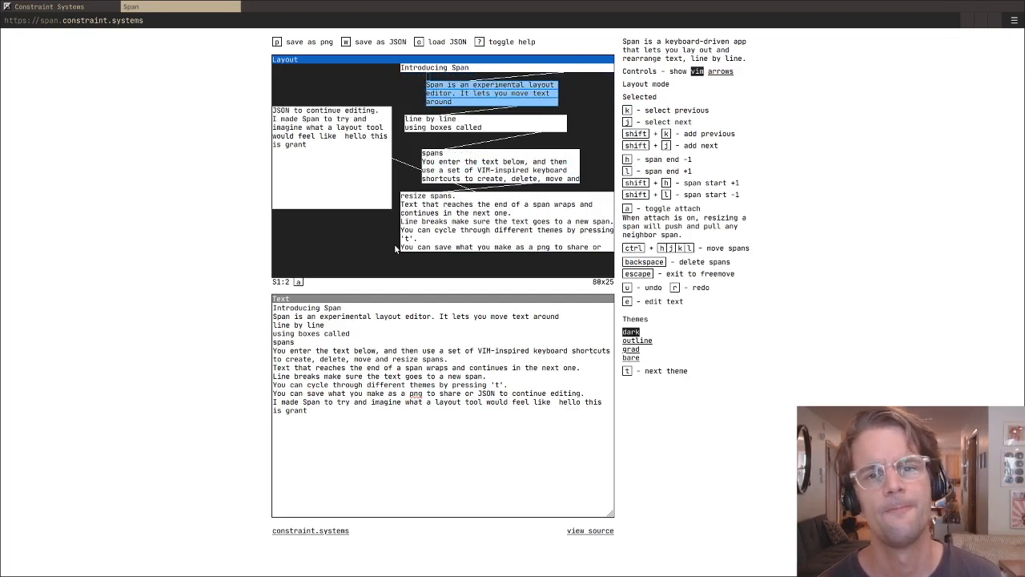
{"action": "key", "text": "ctrl+l"}
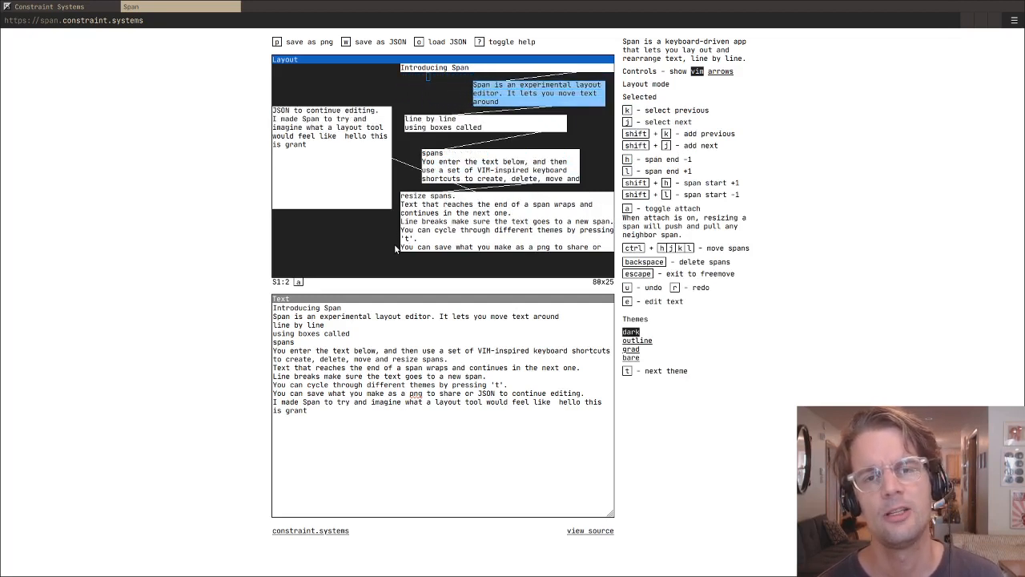
- Select all spans of the separate block starting with "JSON to continue editing." and move them down one row
{"action": "key", "text": "Escape"}
{"action": "key", "text": "h"}
{"action": "key", "text": "h"}
{"action": "key", "text": "h"}
{"action": "key", "text": "h"}
{"action": "key", "text": "h"}
{"action": "key", "text": "h"}
{"action": "key", "text": "h"}
{"action": "key", "text": "h"}
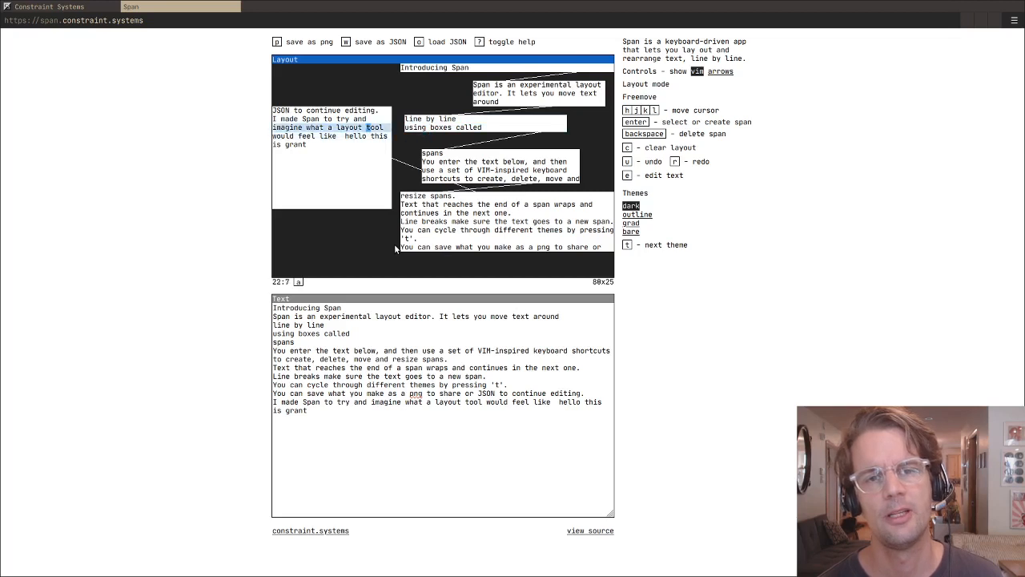
{"action": "key", "text": "k"}
{"action": "key", "text": "k"}
{"action": "key", "text": "k"}
{"action": "key", "text": "Return"}
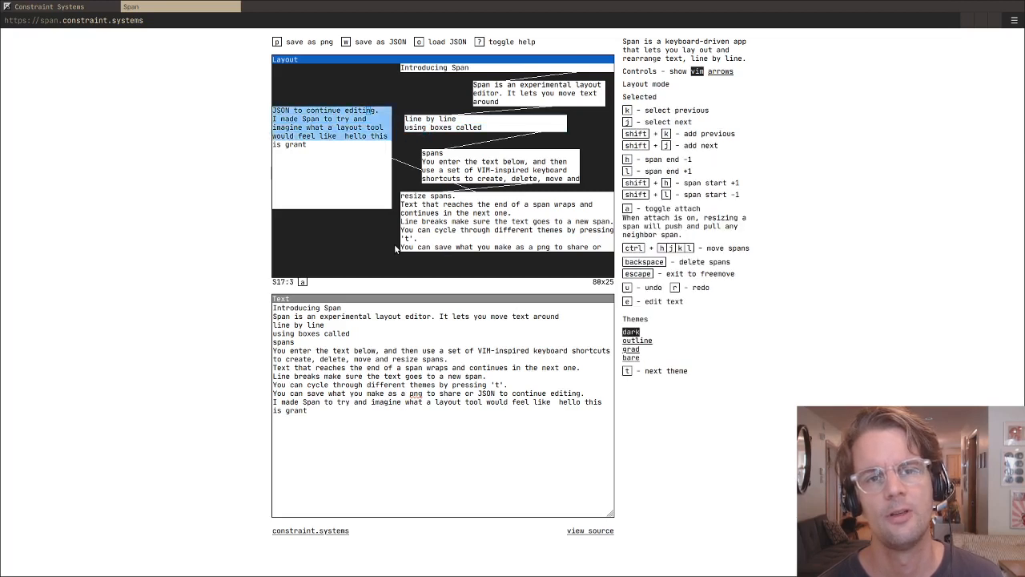
{"action": "key", "text": "ctrl+j"}
{"action": "key", "text": "ctrl+j"}
{"action": "key", "text": "ctrl+k"}
- Select the 11 spans from "I made Span to try and" to the end of the block, leaving out "JSON to continue editing."
{"action": "key", "text": "k"}
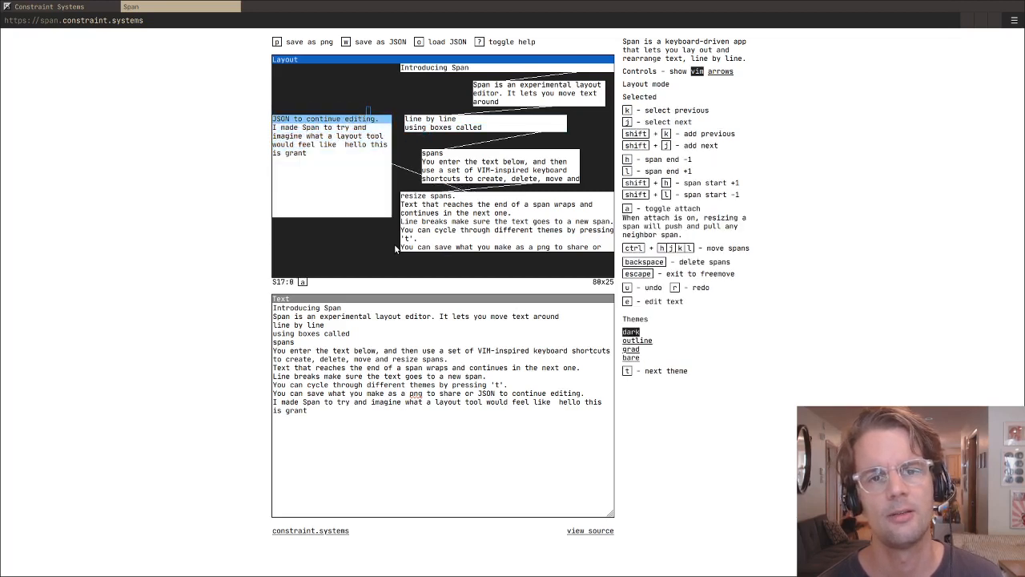
{"action": "key", "text": "j"}
{"action": "key", "text": "j"}
{"action": "key", "text": "k"}
{"action": "key", "text": "shift+j"}
{"action": "key", "text": "shift+j"}
{"action": "key", "text": "shift+j"}
{"action": "key", "text": "shift+j"}
{"action": "key", "text": "shift+j"}
{"action": "key", "text": "shift+j"}
{"action": "key", "text": "shift+j"}
{"action": "key", "text": "shift+j"}
{"action": "key", "text": "shift+j"}
{"action": "key", "text": "shift+j"}
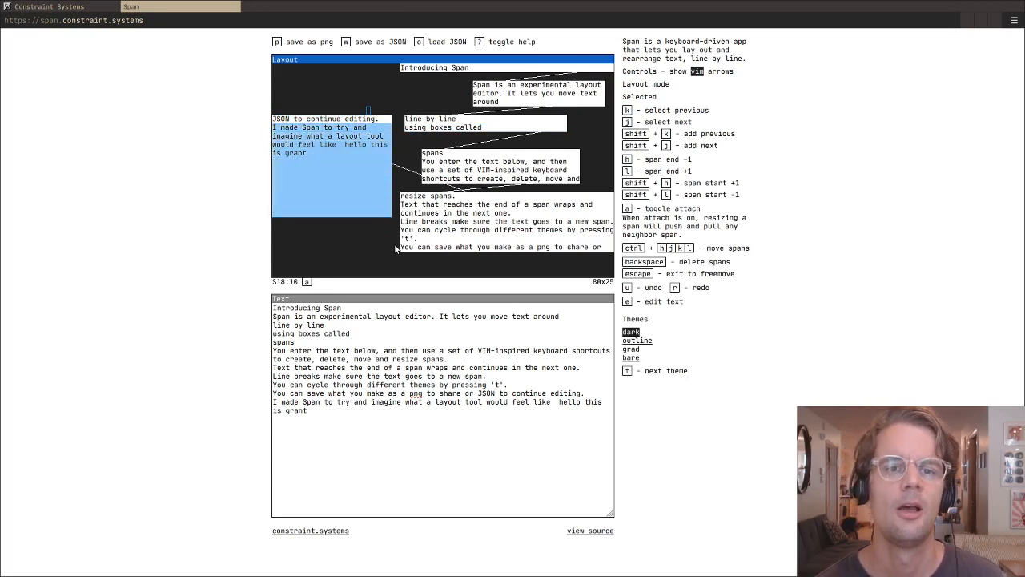
- Move the 11 selected spans down and right, and up again, so they overlap the "You enter the text below" block
{"action": "key", "text": "ctrl+j"}
{"action": "key", "text": "ctrl+j"}
{"action": "key", "text": "ctrl+j"}
{"action": "key", "text": "ctrl+l"}
{"action": "key", "text": "ctrl+l"}
{"action": "key", "text": "ctrl+l"}
{"action": "key", "text": "ctrl+l"}
{"action": "key", "text": "ctrl+l"}
{"action": "key", "text": "ctrl+l"}
{"action": "key", "text": "ctrl+l"}
{"action": "key", "text": "ctrl+l"}
{"action": "key", "text": "ctrl+l"}
{"action": "key", "text": "ctrl+l"}
{"action": "key", "text": "ctrl+l"}
{"action": "key", "text": "ctrl+l"}
{"action": "key", "text": "ctrl+l"}
{"action": "key", "text": "ctrl+l"}
{"action": "key", "text": "ctrl+l"}
{"action": "key", "text": "ctrl+l"}
{"action": "key", "text": "ctrl+l"}
{"action": "key", "text": "ctrl+l"}
{"action": "key", "text": "ctrl+l"}
{"action": "key", "text": "ctrl+l"}
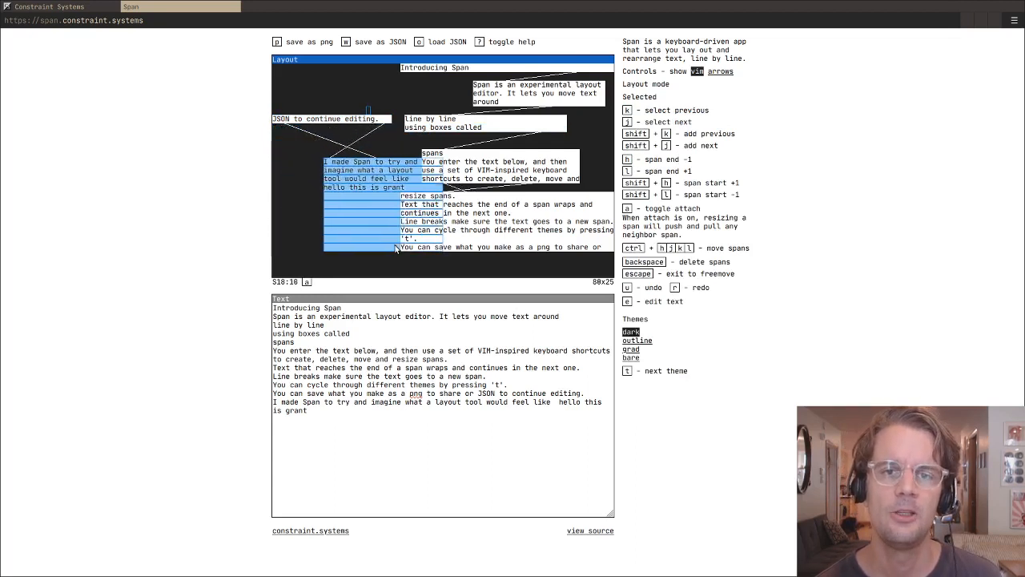
{"action": "key", "text": "ctrl+k"}
{"action": "key", "text": "ctrl+k"}
{"action": "key", "text": "ctrl+k"}
{"action": "key", "text": "ctrl+k"}
{"action": "key", "text": "ctrl+k"}
{"action": "key", "text": "ctrl+k"}
{"action": "key", "text": "ctrl+k"}
{"action": "key", "text": "ctrl+k"}
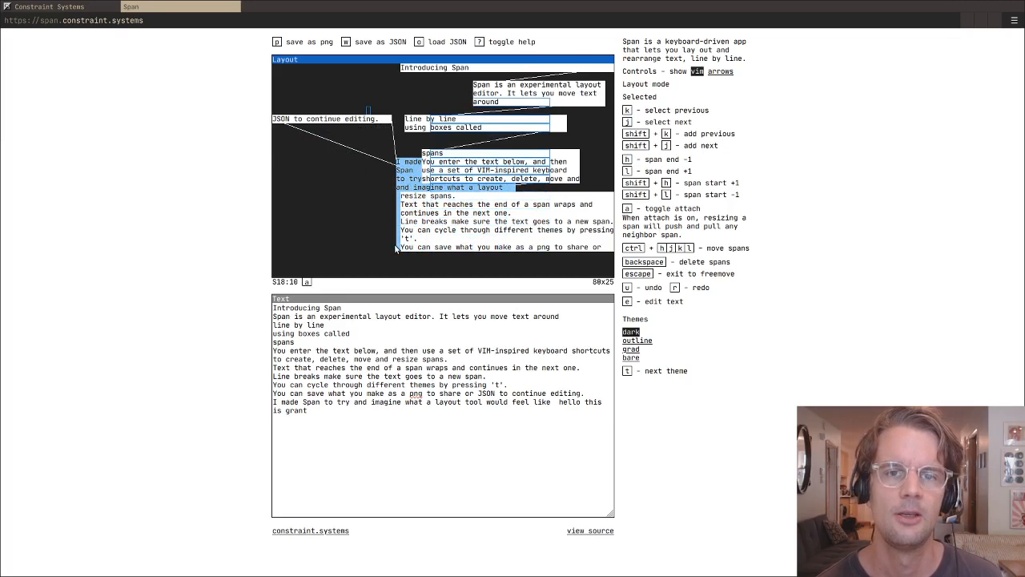
- Move the 11-span block back left, clear of the "You enter the text below" block
{"action": "key", "text": "ctrl+h"}
{"action": "key", "text": "ctrl+h"}
{"action": "key", "text": "ctrl+h"}
{"action": "key", "text": "ctrl+h"}
{"action": "key", "text": "ctrl+h"}
{"action": "key", "text": "ctrl+h"}
{"action": "key", "text": "ctrl+h"}
{"action": "key", "text": "ctrl+j"}
{"action": "key", "text": "ctrl+j"}
{"action": "key", "text": "ctrl+j"}
{"action": "key", "text": "ctrl+j"}
{"action": "key", "text": "ctrl+j"}
{"action": "key", "text": "ctrl+j"}
{"action": "key", "text": "ctrl+j"}
{"action": "key", "text": "ctrl+j"}
{"action": "key", "text": "ctrl+j"}
{"action": "key", "text": "ctrl+j"}
{"action": "key", "text": "ctrl+j"}
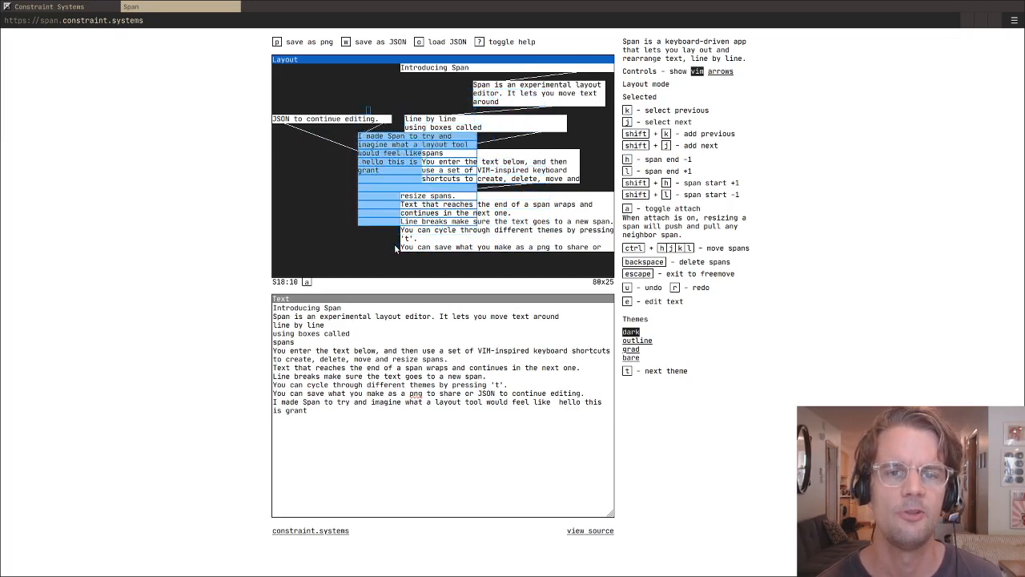
{"action": "key", "text": "ctrl+h"}
- Move the 11-span block repeatedly right and left across the neighbouring blocks to show its text flowing around them
{"action": "key", "text": "ctrl+h"}
{"action": "key", "text": "ctrl+h"}
{"action": "key", "text": "ctrl+h"}
{"action": "key", "text": "ctrl+h"}
{"action": "key", "text": "ctrl+h"}
{"action": "key", "text": "ctrl+h"}
{"action": "key", "text": "ctrl+h"}
{"action": "key", "text": "ctrl+h"}
{"action": "key", "text": "ctrl+h"}
{"action": "key", "text": "ctrl+h"}
{"action": "key", "text": "ctrl+h"}
{"action": "key", "text": "ctrl+h"}
{"action": "key", "text": "ctrl+h"}
{"action": "key", "text": "ctrl+k"}
{"action": "key", "text": "ctrl+k"}
{"action": "key", "text": "ctrl+k"}
{"action": "key", "text": "ctrl+k"}
{"action": "key", "text": "ctrl+k"}
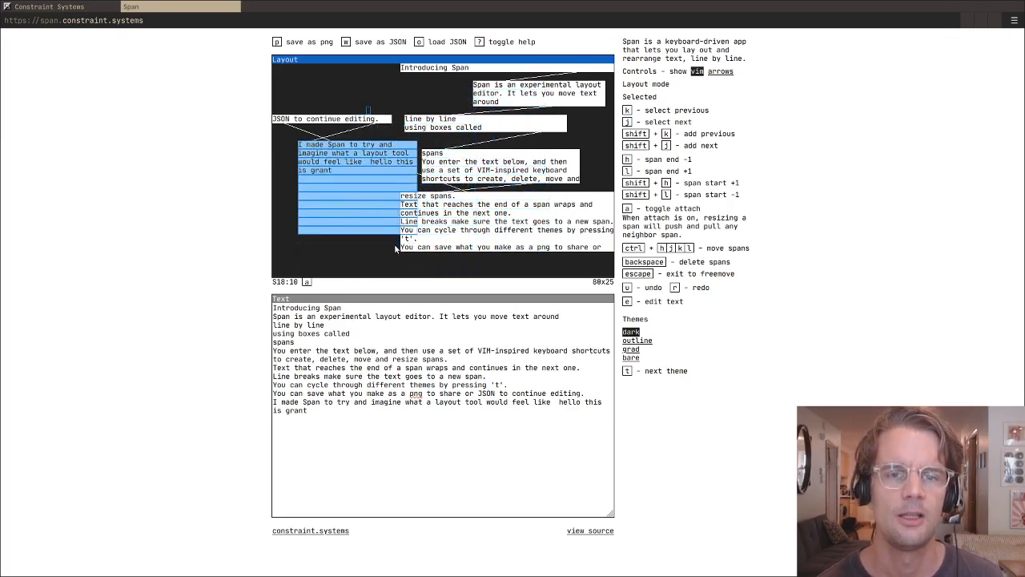
{"action": "key", "text": "ctrl+l"}
{"action": "key", "text": "ctrl+l"}
{"action": "key", "text": "ctrl+l"}
{"action": "key", "text": "ctrl+l"}
{"action": "key", "text": "ctrl+l"}
{"action": "key", "text": "ctrl+l"}
{"action": "key", "text": "ctrl+l"}
{"action": "key", "text": "ctrl+l"}
{"action": "key", "text": "ctrl+l"}
{"action": "key", "text": "ctrl+l"}
{"action": "key", "text": "ctrl+l"}
{"action": "key", "text": "ctrl+l"}
{"action": "key", "text": "ctrl+l"}
{"action": "key", "text": "ctrl+l"}
{"action": "key", "text": "ctrl+l"}
{"action": "key", "text": "ctrl+l"}
{"action": "key", "text": "ctrl+l"}
{"action": "key", "text": "ctrl+h"}
{"action": "key", "text": "ctrl+h"}
{"action": "key", "text": "ctrl+h"}
{"action": "key", "text": "ctrl+h"}
{"action": "key", "text": "ctrl+h"}
{"action": "key", "text": "ctrl+h"}
{"action": "key", "text": "ctrl+h"}
{"action": "key", "text": "ctrl+h"}
{"action": "key", "text": "ctrl+h"}
{"action": "key", "text": "ctrl+h"}
{"action": "key", "text": "ctrl+h"}
{"action": "key", "text": "ctrl+h"}
{"action": "key", "text": "ctrl+h"}
{"action": "key", "text": "ctrl+h"}
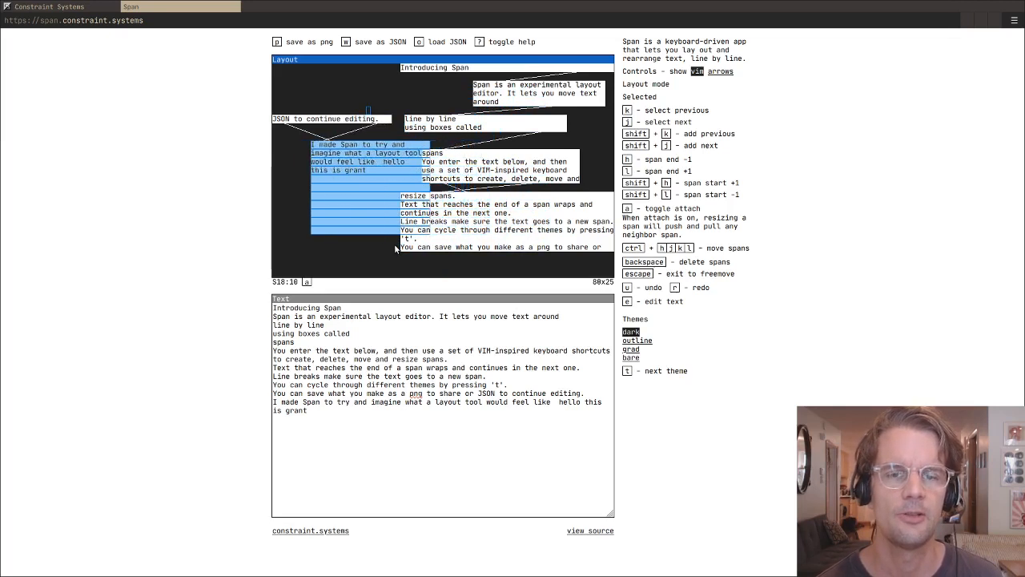
{"action": "key", "text": "ctrl+l"}
{"action": "key", "text": "ctrl+l"}
{"action": "key", "text": "ctrl+l"}
{"action": "key", "text": "ctrl+l"}
{"action": "key", "text": "ctrl+l"}
{"action": "key", "text": "ctrl+l"}
{"action": "key", "text": "ctrl+l"}
{"action": "key", "text": "ctrl+l"}
{"action": "key", "text": "ctrl+l"}
{"action": "key", "text": "ctrl+l"}
{"action": "key", "text": "ctrl+l"}
{"action": "key", "text": "ctrl+l"}
{"action": "key", "text": "ctrl+l"}
{"action": "key", "text": "ctrl+l"}
{"action": "key", "text": "ctrl+l"}
{"action": "key", "text": "ctrl+l"}
{"action": "key", "text": "ctrl+l"}
{"action": "key", "text": "ctrl+l"}
{"action": "key", "text": "ctrl+l"}
{"action": "key", "text": "ctrl+l"}
{"action": "key", "text": "ctrl+l"}
{"action": "key", "text": "ctrl+l"}
{"action": "key", "text": "ctrl+l"}
{"action": "key", "text": "ctrl+l"}
{"action": "key", "text": "ctrl+l"}
{"action": "key", "text": "ctrl+l"}
{"action": "key", "text": "ctrl+j"}
{"action": "key", "text": "ctrl+j"}
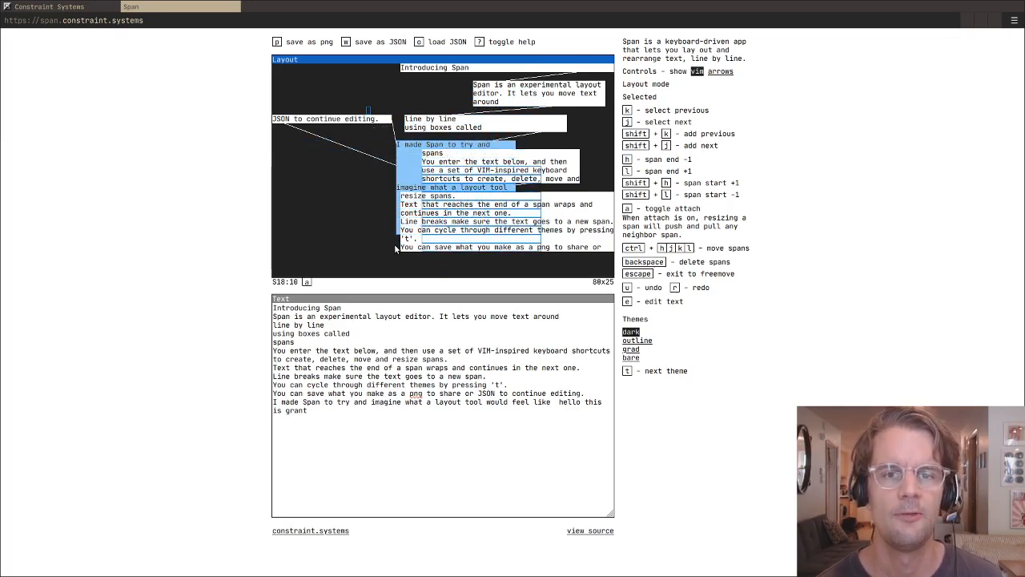
{"action": "key", "text": "ctrl+k"}
{"action": "key", "text": "ctrl+k"}
{"action": "key", "text": "ctrl+h"}
{"action": "key", "text": "ctrl+h"}
{"action": "key", "text": "ctrl+h"}
{"action": "key", "text": "ctrl+h"}
{"action": "key", "text": "ctrl+h"}
{"action": "key", "text": "ctrl+h"}
{"action": "key", "text": "ctrl+h"}
{"action": "key", "text": "ctrl+h"}
{"action": "key", "text": "ctrl+h"}
{"action": "key", "text": "ctrl+h"}
{"action": "key", "text": "ctrl+h"}
{"action": "key", "text": "ctrl+l"}
{"action": "key", "text": "ctrl+l"}
{"action": "key", "text": "ctrl+l"}
{"action": "key", "text": "ctrl+l"}
{"action": "key", "text": "ctrl+l"}
{"action": "key", "text": "ctrl+l"}
{"action": "key", "text": "ctrl+l"}
{"action": "key", "text": "ctrl+l"}
{"action": "key", "text": "ctrl+l"}
{"action": "key", "text": "ctrl+j"}
{"action": "key", "text": "ctrl+j"}
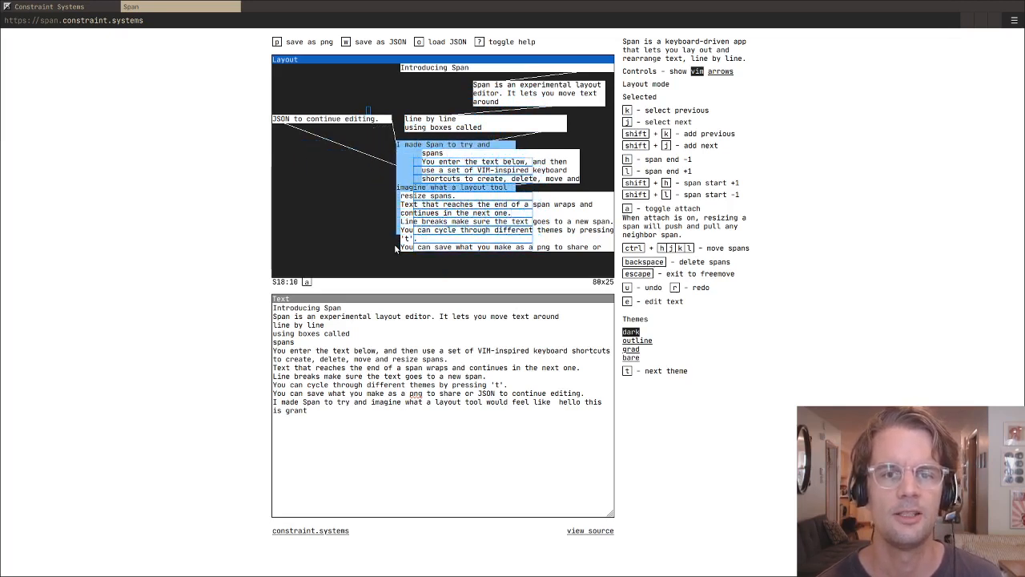
{"action": "key", "text": "ctrl+k"}
{"action": "key", "text": "ctrl+h"}
{"action": "key", "text": "ctrl+h"}
{"action": "key", "text": "ctrl+h"}
{"action": "key", "text": "ctrl+h"}
{"action": "key", "text": "ctrl+h"}
{"action": "key", "text": "ctrl+h"}
{"action": "key", "text": "ctrl+h"}
- Move the 11-span block left and down to start at about column 22, row 14, overlapping the "resize spans." block
{"action": "key", "text": "ctrl+h"}
{"action": "key", "text": "ctrl+h"}
{"action": "key", "text": "ctrl+l"}
{"action": "key", "text": "ctrl+l"}
{"action": "key", "text": "ctrl+l"}
{"action": "key", "text": "ctrl+l"}
{"action": "key", "text": "ctrl+l"}
{"action": "key", "text": "ctrl+l"}
{"action": "key", "text": "ctrl+l"}
{"action": "key", "text": "ctrl+l"}
{"action": "key", "text": "ctrl+l"}
{"action": "key", "text": "ctrl+l"}
{"action": "key", "text": "ctrl+l"}
{"action": "key", "text": "ctrl+l"}
{"action": "key", "text": "ctrl+j"}
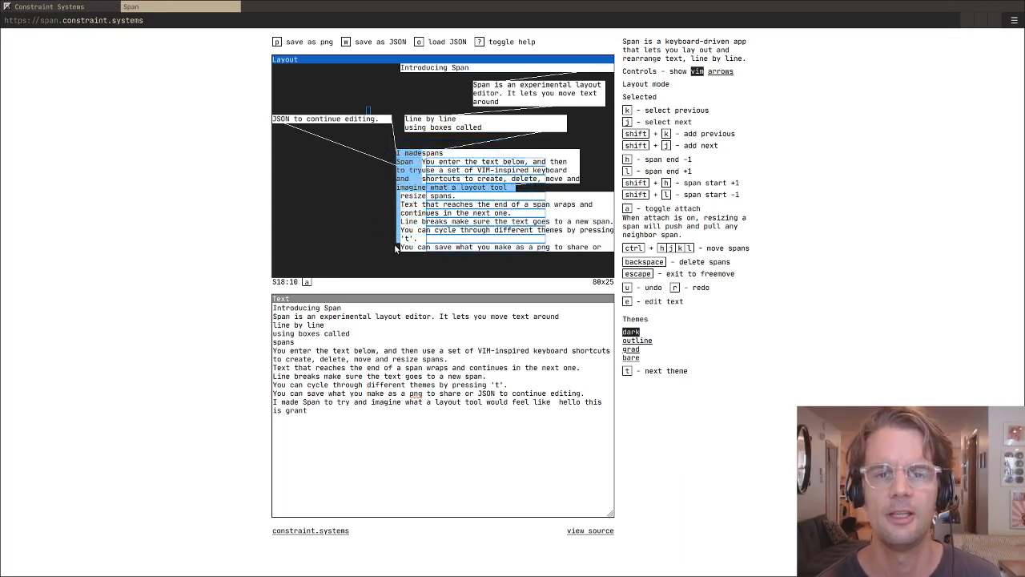
{"action": "key", "text": "ctrl+k"}
{"action": "key", "text": "ctrl+h"}
{"action": "key", "text": "ctrl+h"}
{"action": "key", "text": "ctrl+h"}
{"action": "key", "text": "ctrl+h"}
{"action": "key", "text": "ctrl+h"}
{"action": "key", "text": "ctrl+h"}
{"action": "key", "text": "ctrl+h"}
{"action": "key", "text": "ctrl+j"}
{"action": "key", "text": "ctrl+j"}
{"action": "key", "text": "ctrl+j"}
{"action": "key", "text": "ctrl+j"}
- Move the 11-span block up and left, clear of the "resize spans." block, to start at about column 0, row 9
{"action": "key", "text": "ctrl+h"}
{"action": "key", "text": "ctrl+h"}
{"action": "key", "text": "ctrl+h"}
{"action": "key", "text": "ctrl+h"}
{"action": "key", "text": "ctrl+h"}
{"action": "key", "text": "ctrl+h"}
{"action": "key", "text": "ctrl+h"}
{"action": "key", "text": "ctrl+h"}
{"action": "key", "text": "ctrl+h"}
{"action": "key", "text": "ctrl+h"}
{"action": "key", "text": "ctrl+h"}
{"action": "key", "text": "ctrl+h"}
{"action": "key", "text": "ctrl+h"}
{"action": "key", "text": "ctrl+h"}
{"action": "key", "text": "ctrl+h"}
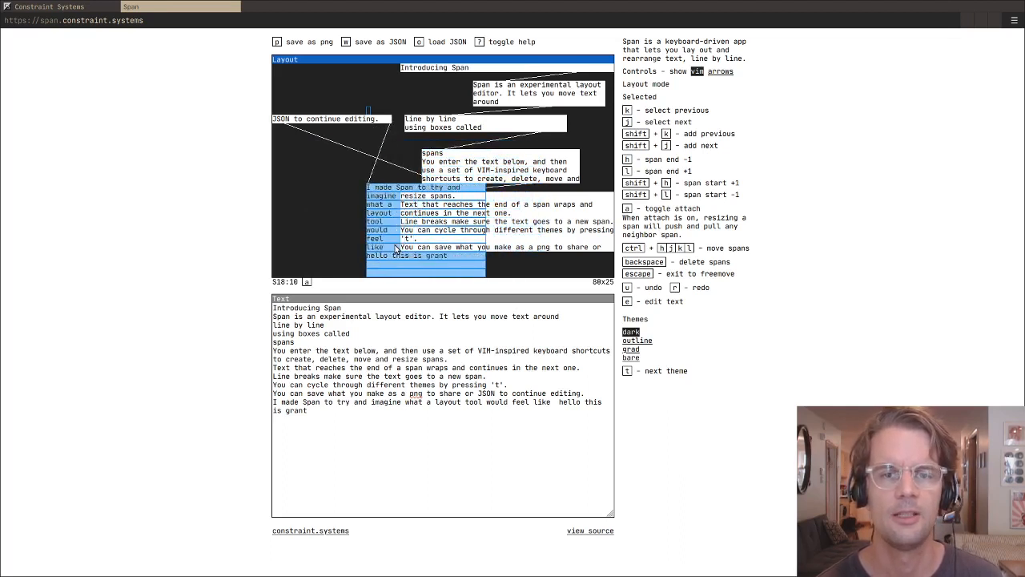
{"action": "key", "text": "ctrl+k"}
{"action": "key", "text": "ctrl+k"}
{"action": "key", "text": "ctrl+k"}
{"action": "key", "text": "ctrl+k"}
{"action": "key", "text": "ctrl+h"}
{"action": "key", "text": "ctrl+h"}
{"action": "key", "text": "ctrl+h"}
{"action": "key", "text": "ctrl+h"}
{"action": "key", "text": "ctrl+h"}
{"action": "key", "text": "ctrl+h"}
{"action": "key", "text": "ctrl+h"}
{"action": "key", "text": "ctrl+h"}
{"action": "key", "text": "ctrl+h"}
{"action": "key", "text": "ctrl+h"}
{"action": "key", "text": "ctrl+h"}
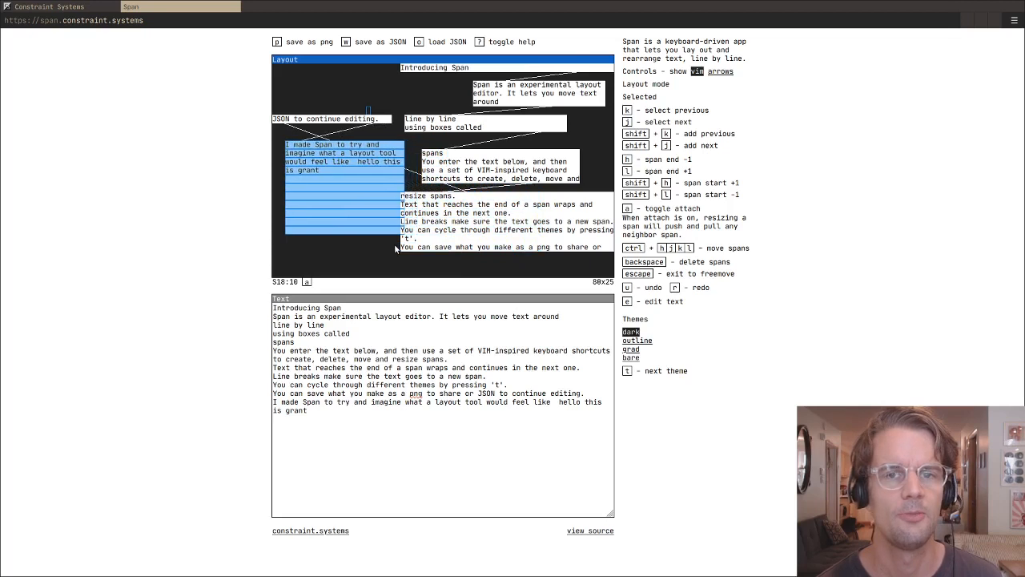
{"action": "key", "text": "ctrl+h"}
{"action": "key", "text": "ctrl+k"}
{"action": "key", "text": "ctrl+h"}
{"action": "key", "text": "ctrl+h"}
- Narrow the 11-span "I made Span to try and" block to about 22 columns
{"action": "key", "text": "h"}
{"action": "key", "text": "h"}
{"action": "key", "text": "h"}
{"action": "key", "text": "h"}
{"action": "key", "text": "h"}
{"action": "key", "text": "h"}
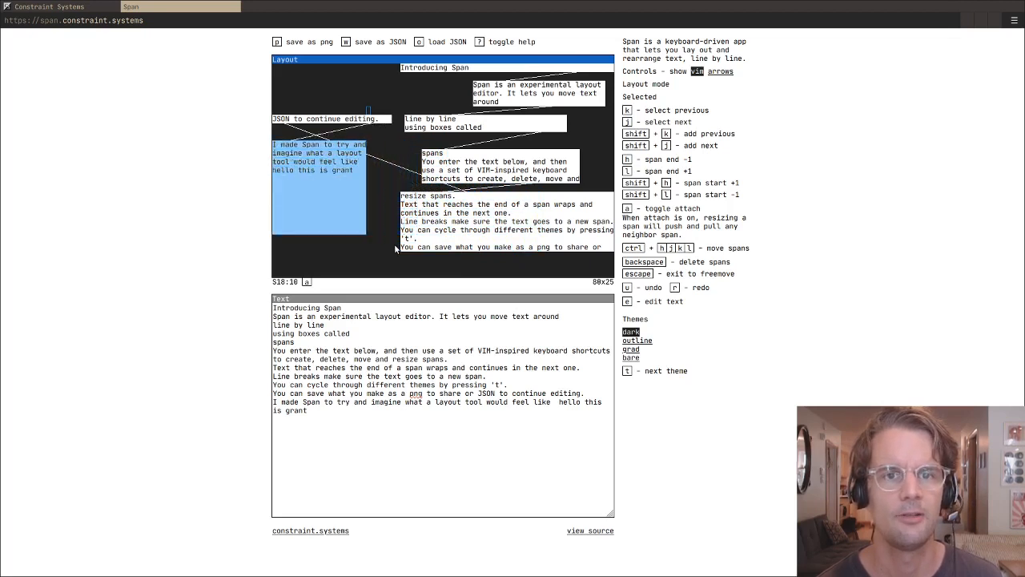
- Step the selection back and forth between the "JSON to continue editing." span and the spans of the block below it
{"action": "key", "text": "k"}
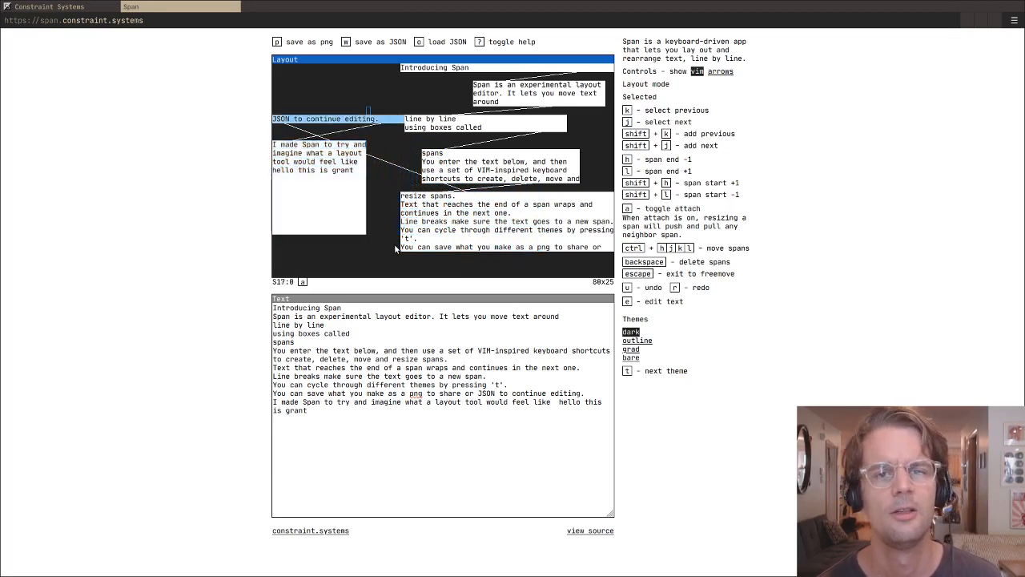
{"action": "key", "text": "j"}
{"action": "key", "text": "j"}
{"action": "key", "text": "j"}
{"action": "key", "text": "j"}
{"action": "key", "text": "j"}
{"action": "key", "text": "k"}
{"action": "key", "text": "k"}
{"action": "key", "text": "k"}
{"action": "key", "text": "k"}
{"action": "key", "text": "k"}
{"action": "key", "text": "k"}
{"action": "key", "text": "k"}
{"action": "key", "text": "j"}
{"action": "key", "text": "j"}
{"action": "key", "text": "j"}
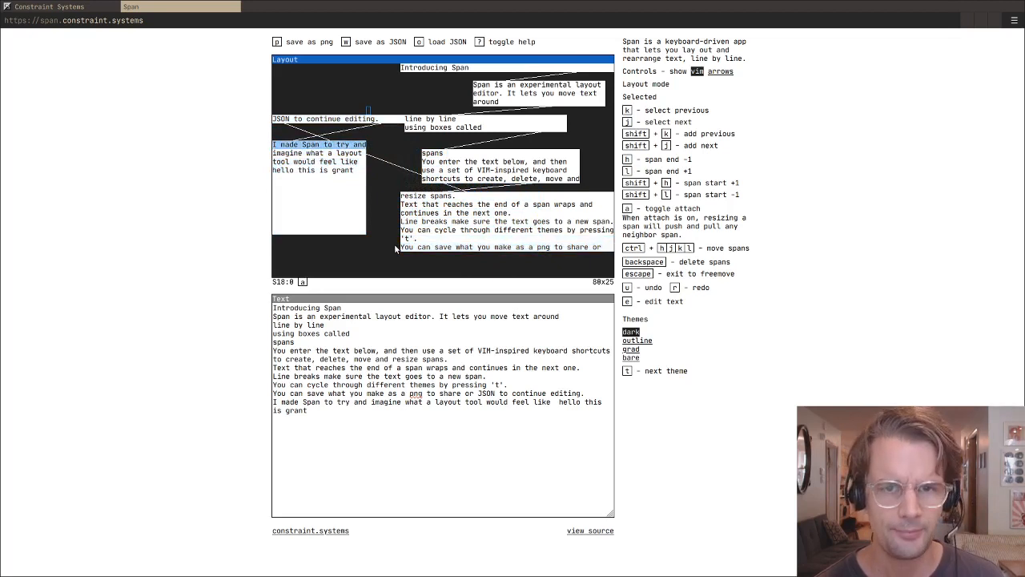
- Shorten the "I made Span to try and" span by one column and the "JSON to continue editing." span to about 22 columns, and return to freemove
{"action": "key", "text": "h"}
{"action": "key", "text": "j"}
{"action": "key", "text": "k"}
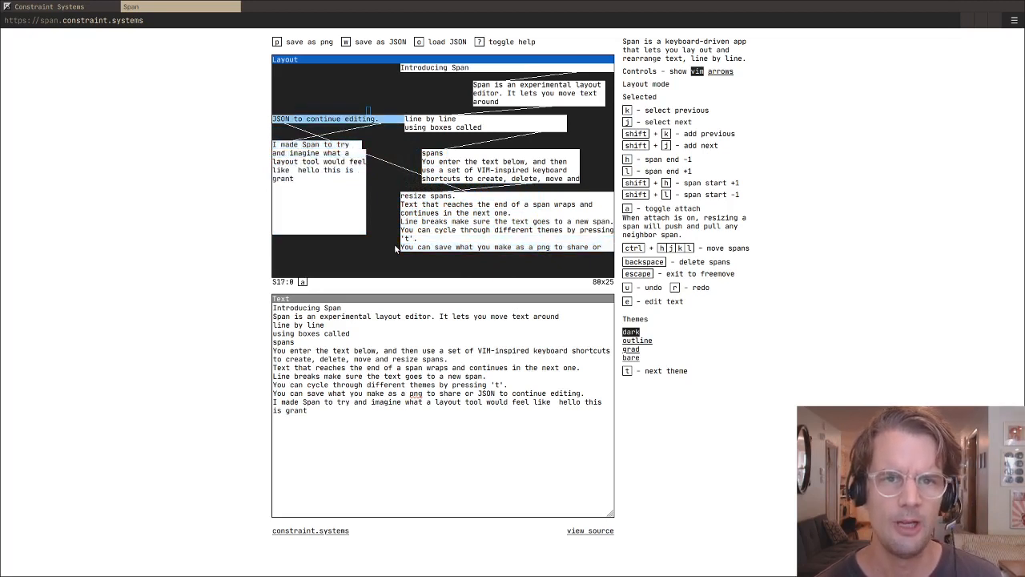
{"action": "key", "text": "h"}
{"action": "key", "text": "h"}
{"action": "key", "text": "h"}
{"action": "key", "text": "h"}
{"action": "key", "text": "h"}
{"action": "key", "text": "h"}
{"action": "key", "text": "h"}
{"action": "key", "text": "h"}
{"action": "key", "text": "h"}
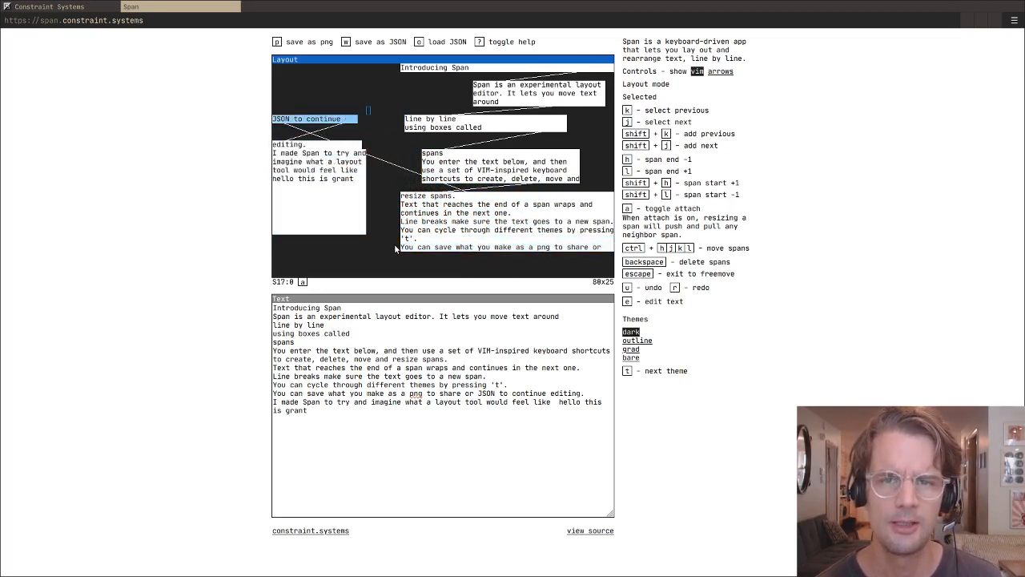
{"action": "key", "text": "Escape"}
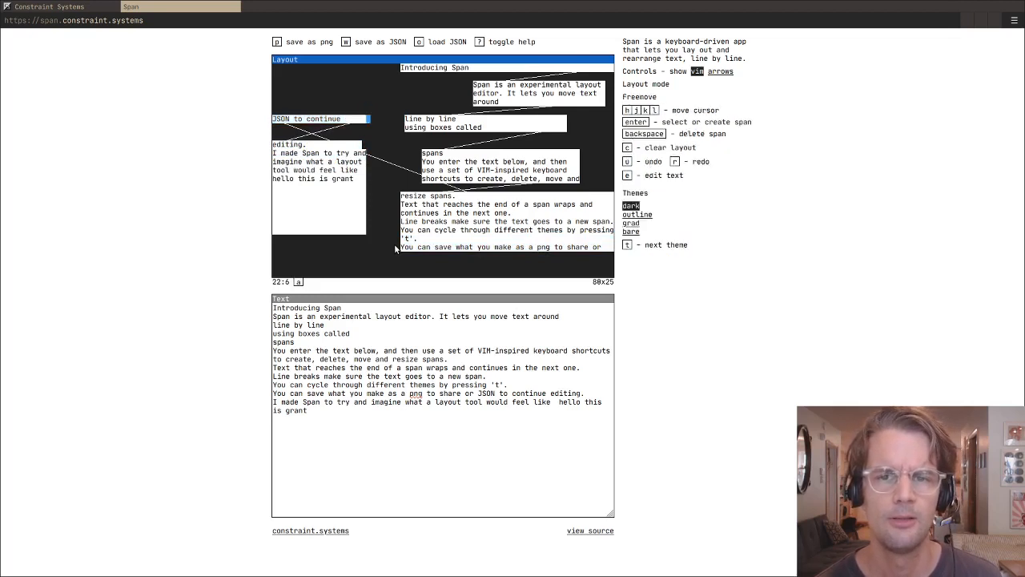
- Delete the upper three spans of the four-span block that starts with "spans"
{"action": "key", "text": "l"}
{"action": "key", "text": "l"}
{"action": "key", "text": "l"}
{"action": "key", "text": "l"}
{"action": "key", "text": "l"}
{"action": "key", "text": "l"}
{"action": "key", "text": "l"}
{"action": "key", "text": "l"}
{"action": "key", "text": "l"}
{"action": "key", "text": "l"}
{"action": "key", "text": "l"}
{"action": "key", "text": "l"}
{"action": "key", "text": "l"}
{"action": "key", "text": "l"}
{"action": "key", "text": "l"}
{"action": "key", "text": "l"}
{"action": "key", "text": "k"}
{"action": "key", "text": "j"}
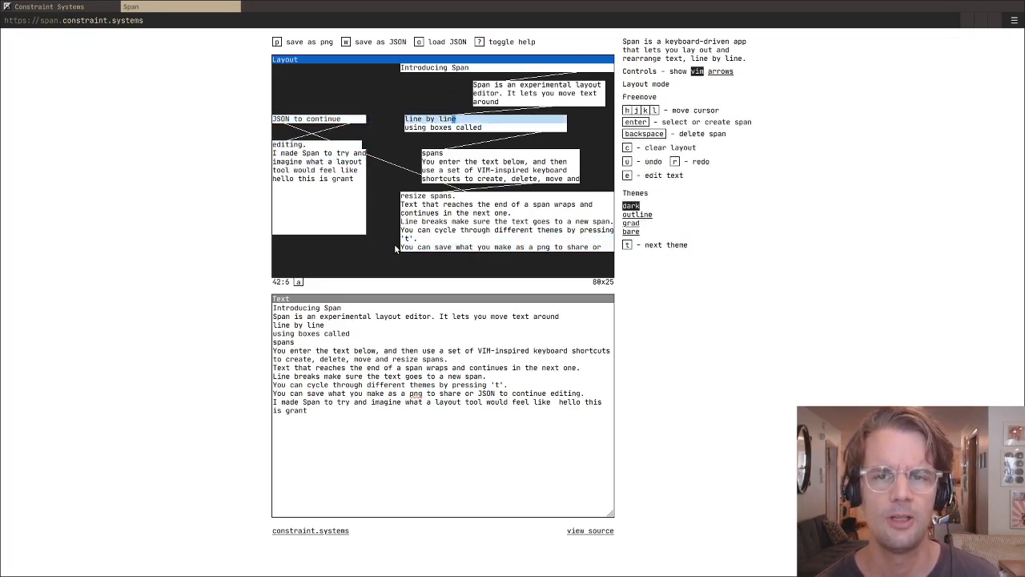
{"action": "key", "text": "j"}
{"action": "key", "text": "j"}
{"action": "key", "text": "j"}
{"action": "key", "text": "j"}
{"action": "key", "text": "j"}
{"action": "key", "text": "k"}
{"action": "key", "text": "BackSpace"}
{"action": "key", "text": "j"}
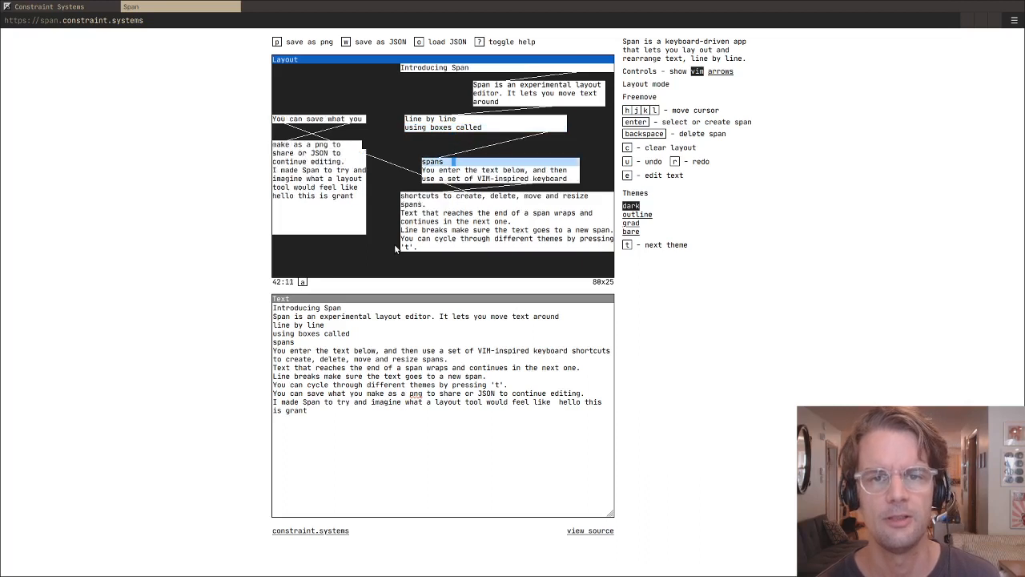
{"action": "key", "text": "BackSpace"}
{"action": "key", "text": "j"}
{"action": "key", "text": "BackSpace"}
{"action": "key", "text": "j"}
{"action": "key", "text": "j"}
{"action": "key", "text": "j"}
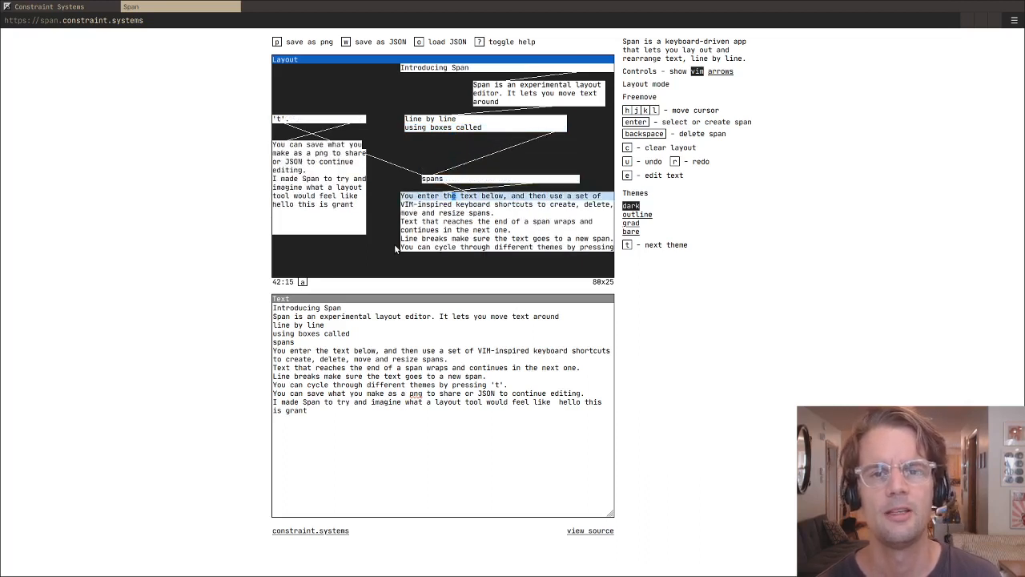
{"action": "key", "text": "k"}
{"action": "key", "text": "k"}
{"action": "key", "text": "k"}
{"action": "key", "text": "k"}
{"action": "key", "text": "k"}
{"action": "key", "text": "k"}
{"action": "key", "text": "k"}
{"action": "key", "text": "k"}
{"action": "key", "text": "k"}
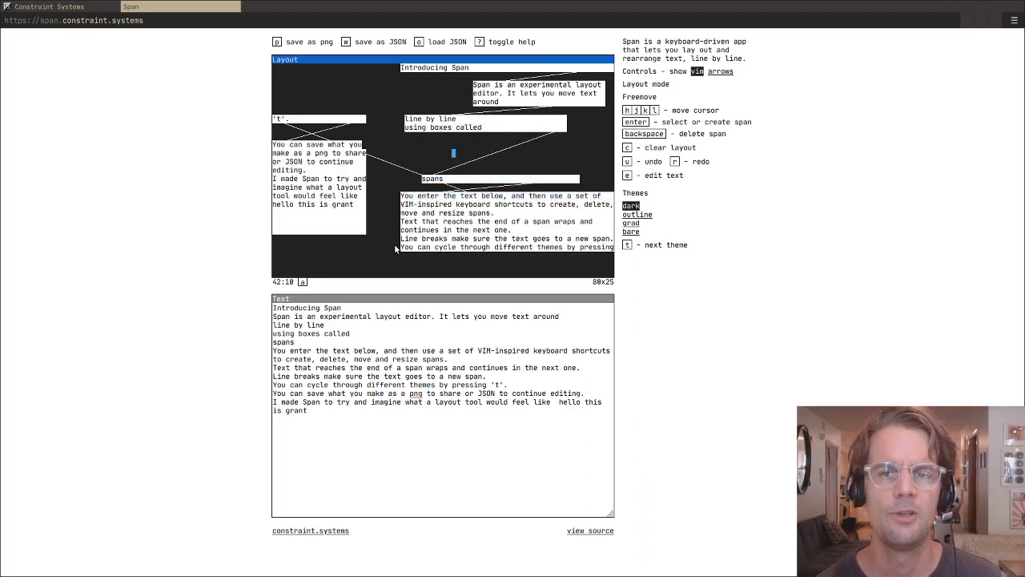
- Cycle the layout through the outline, grad, bare and dark themes, ending on bare
{"action": "key", "text": "t"}
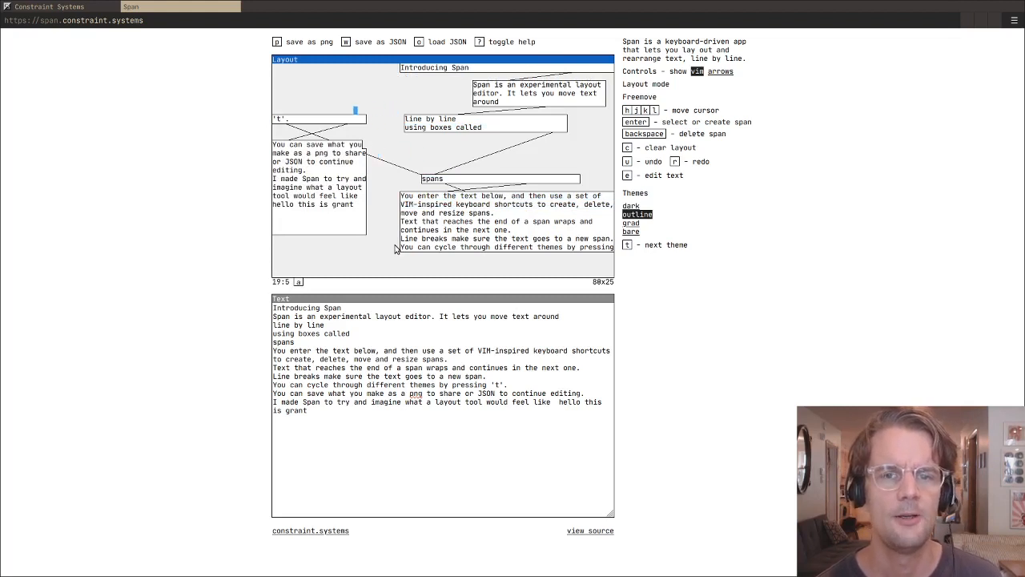
{"action": "key", "text": "l"}
{"action": "key", "text": "l"}
{"action": "key", "text": "l"}
{"action": "key", "text": "l"}
{"action": "key", "text": "l"}
{"action": "key", "text": "t"}
{"action": "key", "text": "t"}
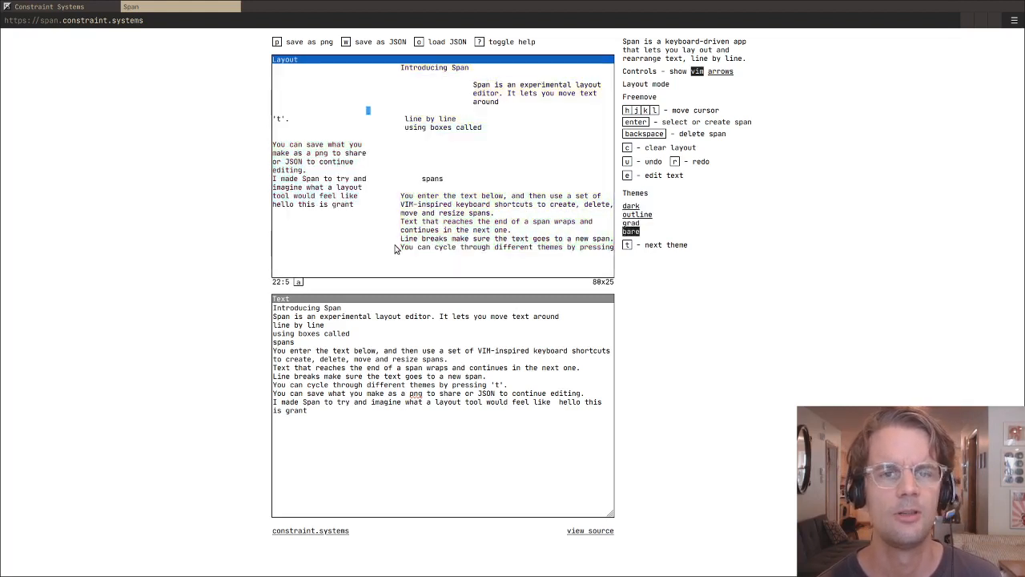
{"action": "key", "text": "t"}
{"action": "key", "text": "l"}
{"action": "key", "text": "l"}
{"action": "key", "text": "t"}
{"action": "key", "text": "t"}
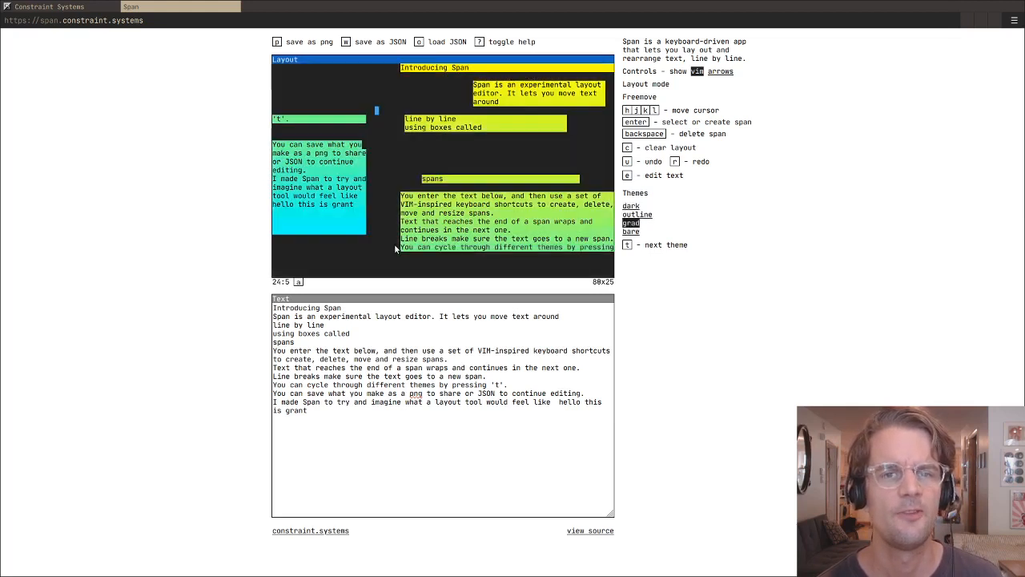
{"action": "key", "text": "t"}
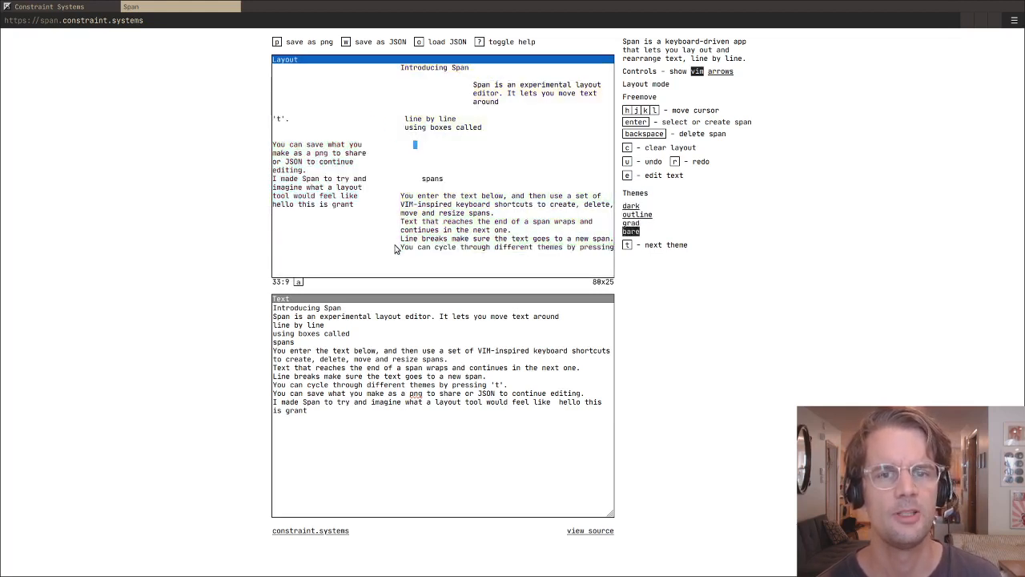
{"action": "key", "text": "j"}
{"action": "key", "text": "j"}
{"action": "key", "text": "j"}
{"action": "key", "text": "j"}
{"action": "key", "text": "j"}
{"action": "key", "text": "j"}
{"action": "key", "text": "l"}
{"action": "key", "text": "l"}
{"action": "key", "text": "l"}
{"action": "key", "text": "l"}
{"action": "key", "text": "l"}
{"action": "key", "text": "j"}
{"action": "key", "text": "j"}
{"action": "key", "text": "j"}
{"action": "key", "text": "j"}
{"action": "key", "text": "j"}
{"action": "key", "text": "k"}
{"action": "key", "text": "k"}
{"action": "key", "text": "k"}
{"action": "key", "text": "k"}
{"action": "key", "text": "k"}
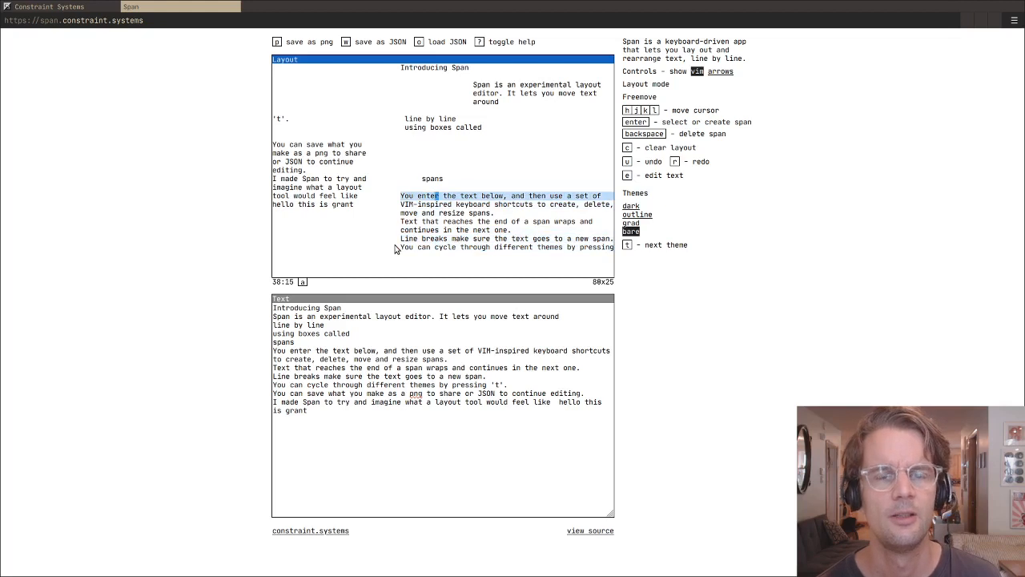
{"action": "key", "text": "h"}
{"action": "key", "text": "h"}
{"action": "key", "text": "h"}
{"action": "key", "text": "h"}
{"action": "key", "text": "h"}
{"action": "key", "text": "h"}
{"action": "key", "text": "h"}
{"action": "key", "text": "h"}
{"action": "key", "text": "h"}
{"action": "key", "text": "h"}
{"action": "key", "text": "h"}
{"action": "key", "text": "h"}
{"action": "key", "text": "h"}
{"action": "key", "text": "h"}
{"action": "key", "text": "h"}
{"action": "key", "text": "h"}
{"action": "key", "text": "h"}
{"action": "key", "text": "h"}
{"action": "key", "text": "h"}
{"action": "key", "text": "k"}
{"action": "key", "text": "k"}
{"action": "key", "text": "k"}
{"action": "key", "text": "k"}
{"action": "key", "text": "k"}
{"action": "key", "text": "k"}
{"action": "key", "text": "k"}
{"action": "key", "text": "k"}
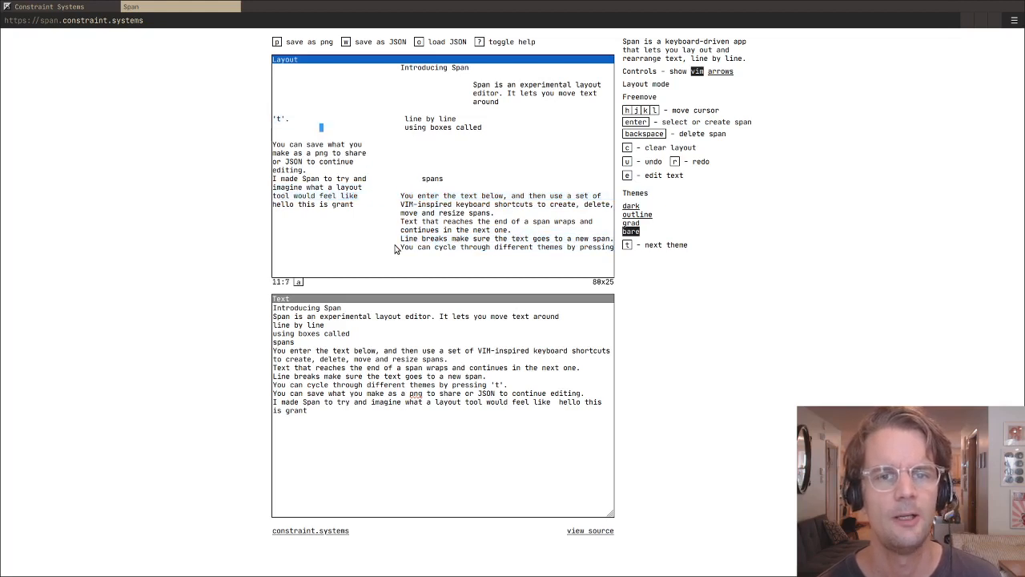
{"action": "key", "text": "j"}
{"action": "key", "text": "j"}
{"action": "key", "text": "j"}
{"action": "key", "text": "j"}
{"action": "key", "text": "j"}
{"action": "key", "text": "j"}
{"action": "key", "text": "j"}
{"action": "key", "text": "j"}
{"action": "key", "text": "k"}
{"action": "key", "text": "k"}
{"action": "key", "text": "k"}
{"action": "key", "text": "l"}
{"action": "key", "text": "l"}
{"action": "key", "text": "l"}
{"action": "key", "text": "l"}
{"action": "key", "text": "l"}
{"action": "key", "text": "l"}
{"action": "key", "text": "l"}
{"action": "key", "text": "l"}
{"action": "key", "text": "l"}
{"action": "key", "text": "l"}
{"action": "key", "text": "k"}
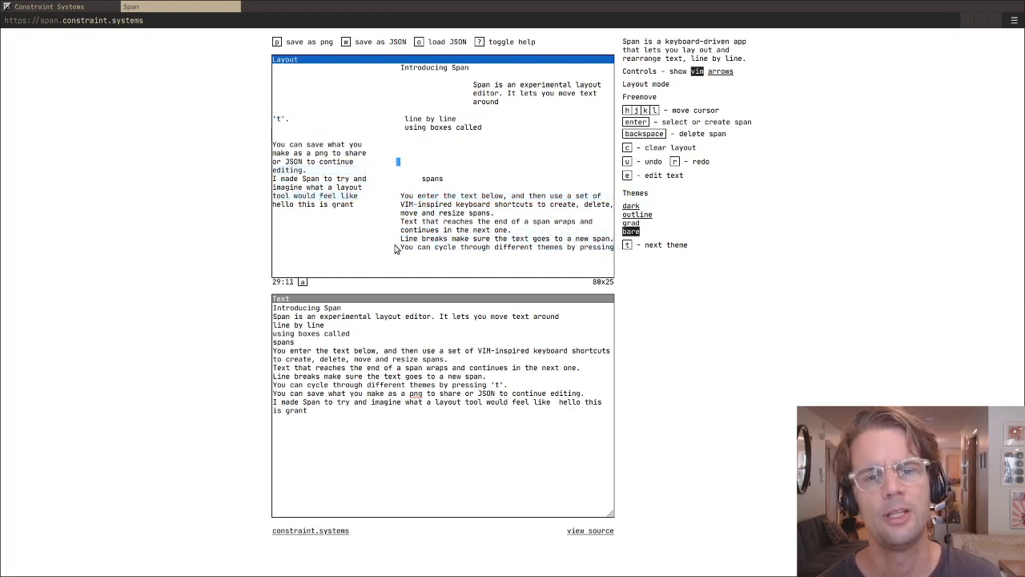
- Set the layout theme to grad
{"action": "key", "text": "t"}
{"action": "key", "text": "t"}
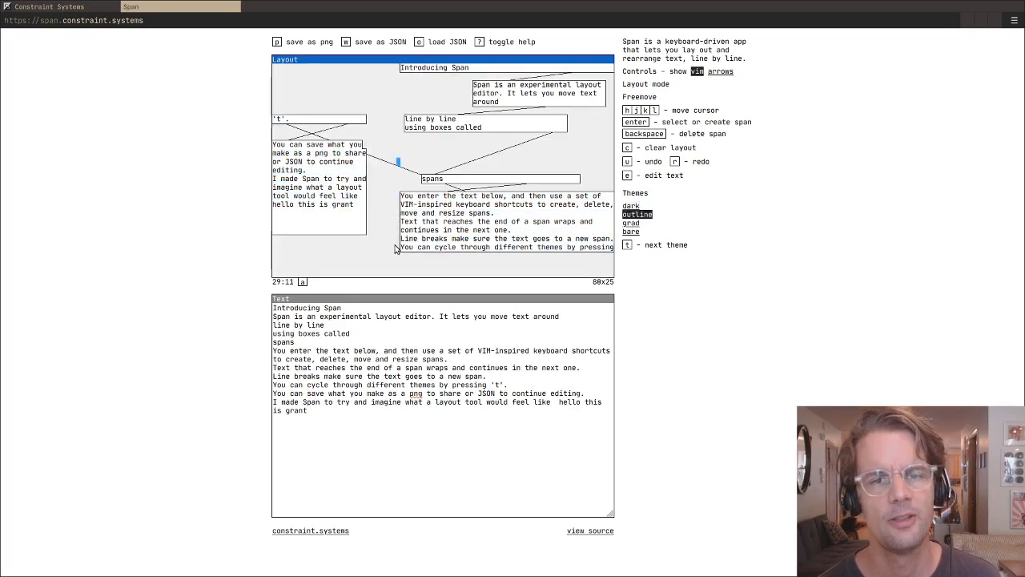
{"action": "key", "text": "t"}
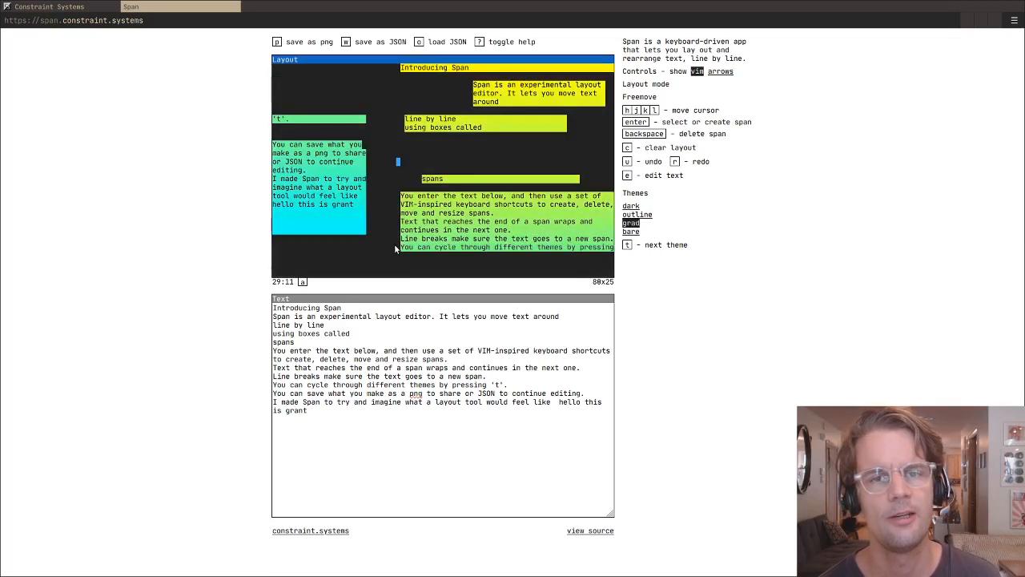
{"action": "key", "text": "j"}
{"action": "key", "text": "j"}
{"action": "key", "text": "j"}
{"action": "key", "text": "l"}
{"action": "key", "text": "l"}
{"action": "key", "text": "l"}
{"action": "key", "text": "l"}
{"action": "key", "text": "l"}
{"action": "key", "text": "l"}
{"action": "key", "text": "l"}
{"action": "key", "text": "k"}
{"action": "key", "text": "k"}
{"action": "key", "text": "k"}
{"action": "key", "text": "k"}
{"action": "key", "text": "k"}
{"action": "key", "text": "k"}
{"action": "key", "text": "k"}
{"action": "key", "text": "k"}
{"action": "key", "text": "k"}
{"action": "key", "text": "k"}
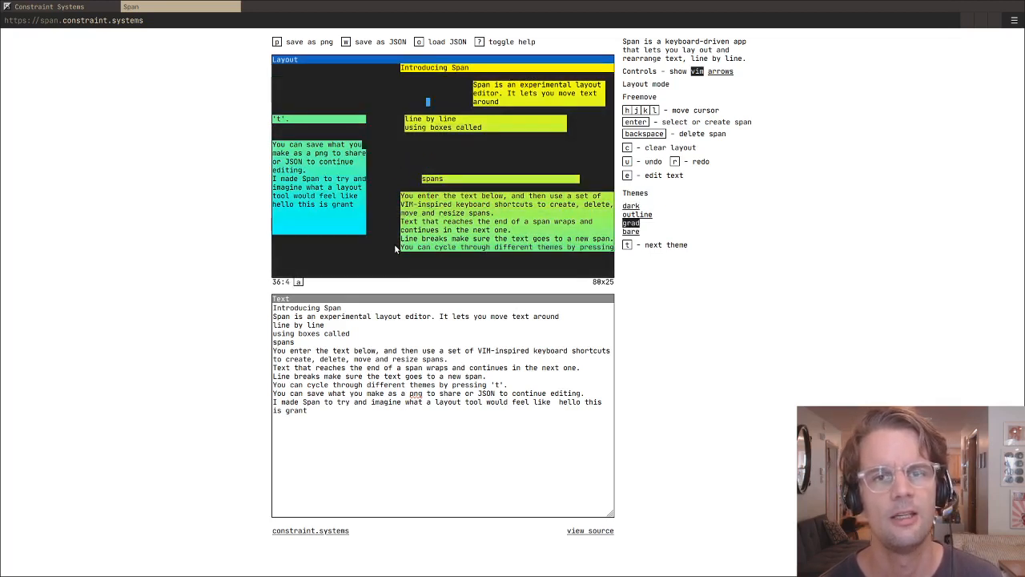
{"action": "key", "text": "l"}
{"action": "key", "text": "l"}
{"action": "key", "text": "l"}
{"action": "key", "text": "l"}
{"action": "key", "text": "l"}
{"action": "key", "text": "l"}
{"action": "key", "text": "l"}
{"action": "key", "text": "l"}
{"action": "key", "text": "l"}
{"action": "key", "text": "l"}
{"action": "key", "text": "l"}
{"action": "key", "text": "l"}
{"action": "key", "text": "l"}
{"action": "key", "text": "k"}
{"action": "key", "text": "k"}
{"action": "key", "text": "k"}
{"action": "key", "text": "k"}
{"action": "key", "text": "j"}
{"action": "key", "text": "j"}
{"action": "key", "text": "j"}
{"action": "key", "text": "j"}
{"action": "key", "text": "j"}
{"action": "key", "text": "j"}
{"action": "key", "text": "j"}
{"action": "key", "text": "j"}
{"action": "key", "text": "j"}
{"action": "key", "text": "j"}
{"action": "key", "text": "j"}
{"action": "key", "text": "j"}
{"action": "key", "text": "j"}
{"action": "key", "text": "j"}
{"action": "key", "text": "j"}
{"action": "key", "text": "j"}
{"action": "key", "text": "j"}
{"action": "key", "text": "j"}
{"action": "key", "text": "j"}
{"action": "key", "text": "j"}
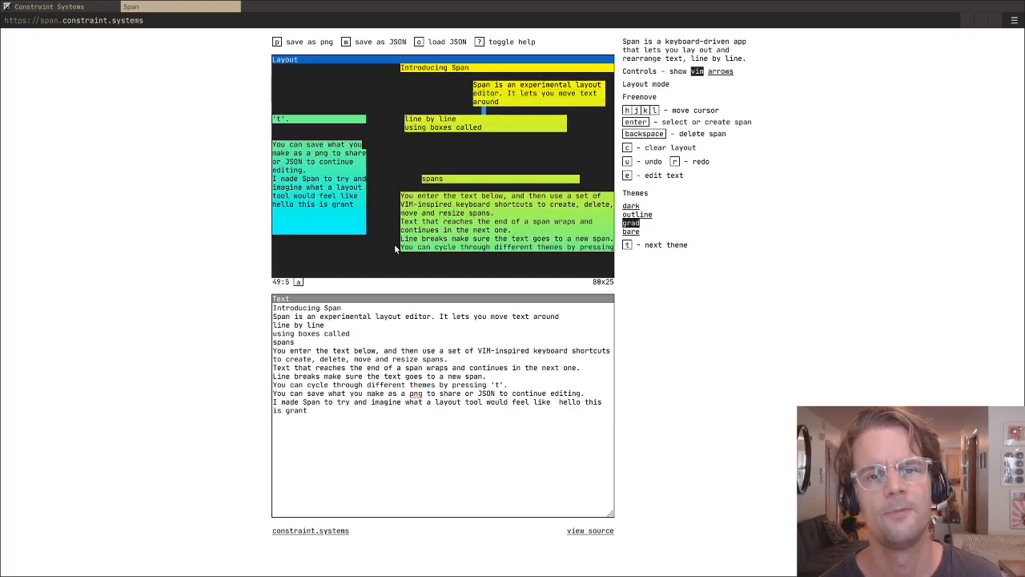
{"action": "key", "text": "h"}
{"action": "key", "text": "h"}
{"action": "key", "text": "h"}
{"action": "key", "text": "h"}
{"action": "key", "text": "h"}
{"action": "key", "text": "h"}
{"action": "key", "text": "h"}
{"action": "key", "text": "h"}
{"action": "key", "text": "h"}
{"action": "key", "text": "h"}
{"action": "key", "text": "h"}
{"action": "key", "text": "h"}
{"action": "key", "text": "h"}
{"action": "key", "text": "h"}
{"action": "key", "text": "k"}
{"action": "key", "text": "k"}
{"action": "key", "text": "k"}
{"action": "key", "text": "k"}
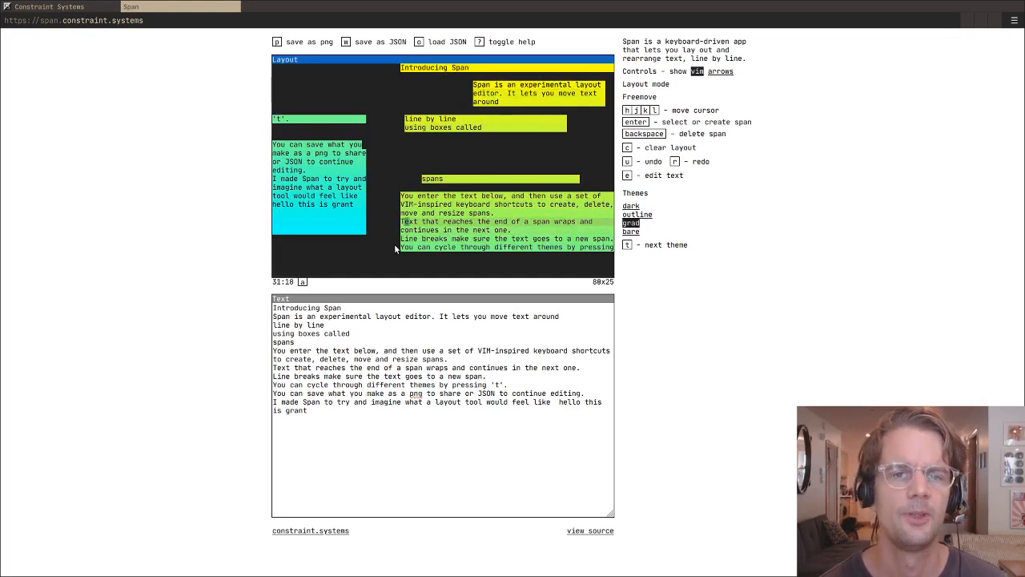
- Create three stacked empty spans from column 18 to the layout's right edge on rows 22 to 24
{"action": "key", "text": "h"}
{"action": "key", "text": "h"}
{"action": "key", "text": "h"}
{"action": "key", "text": "h"}
{"action": "key", "text": "h"}
{"action": "key", "text": "h"}
{"action": "key", "text": "h"}
{"action": "key", "text": "h"}
{"action": "key", "text": "h"}
{"action": "key", "text": "h"}
{"action": "key", "text": "h"}
{"action": "key", "text": "h"}
{"action": "key", "text": "h"}
{"action": "key", "text": "h"}
{"action": "key", "text": "h"}
{"action": "key", "text": "h"}
{"action": "key", "text": "h"}
{"action": "key", "text": "j"}
{"action": "key", "text": "j"}
{"action": "key", "text": "j"}
{"action": "key", "text": "j"}
{"action": "key", "text": "j"}
{"action": "key", "text": "j"}
{"action": "key", "text": "Return"}
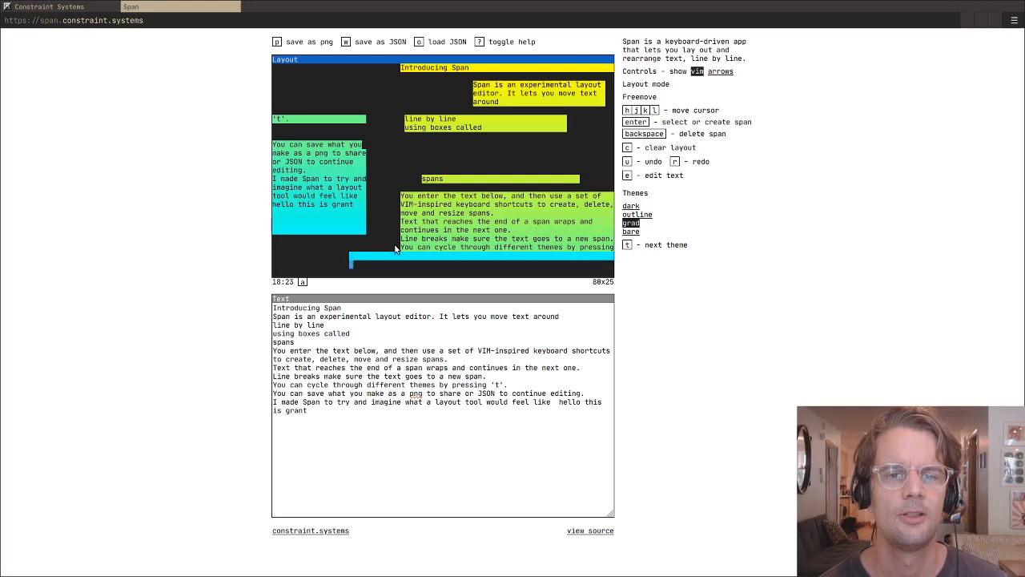
{"action": "key", "text": "l"}
{"action": "key", "text": "l"}
{"action": "key", "text": "l"}
{"action": "key", "text": "l"}
{"action": "key", "text": "l"}
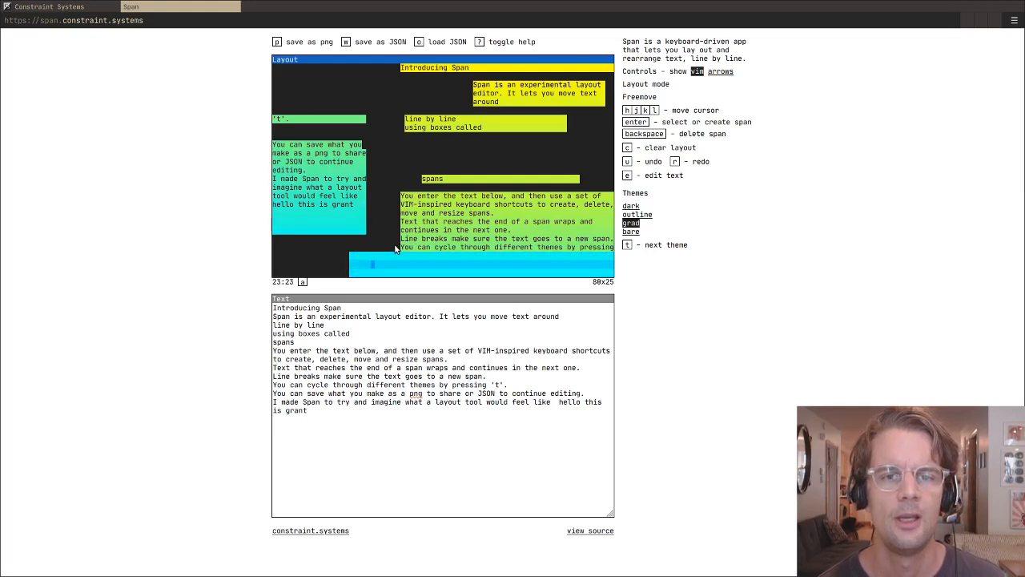
- Select the three new empty spans and move them up and left to start at about column 9, row 4
{"action": "key", "text": "Return"}
{"action": "key", "text": "ctrl+k"}
{"action": "key", "text": "ctrl+k"}
{"action": "key", "text": "ctrl+k"}
{"action": "key", "text": "ctrl+k"}
{"action": "key", "text": "ctrl+k"}
{"action": "key", "text": "ctrl+k"}
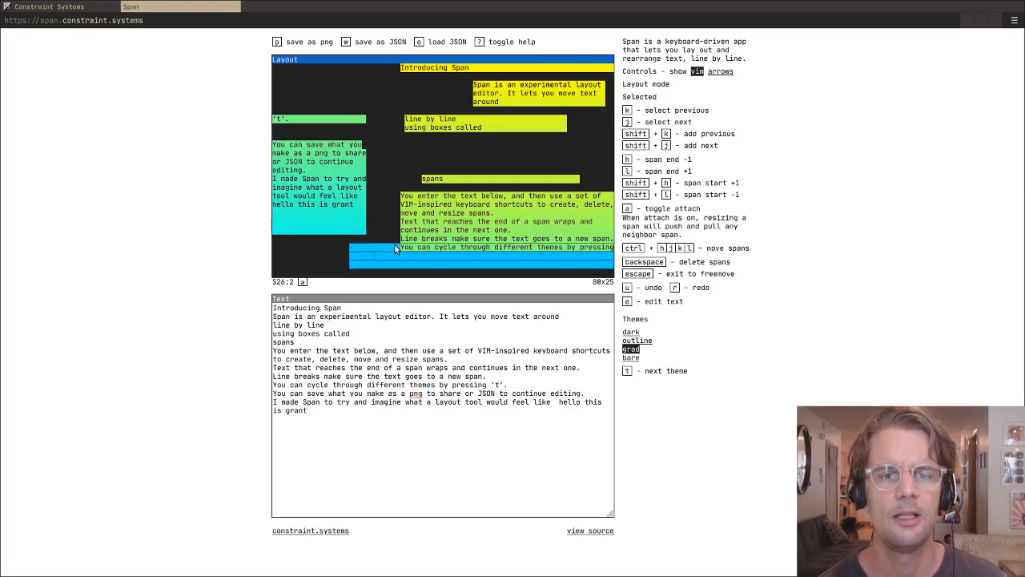
{"action": "key", "text": "ctrl+h"}
{"action": "key", "text": "ctrl+h"}
{"action": "key", "text": "ctrl+h"}
{"action": "key", "text": "ctrl+h"}
{"action": "key", "text": "ctrl+h"}
{"action": "key", "text": "ctrl+h"}
{"action": "key", "text": "ctrl+h"}
{"action": "key", "text": "ctrl+h"}
{"action": "key", "text": "ctrl+k"}
{"action": "key", "text": "ctrl+k"}
{"action": "key", "text": "ctrl+k"}
{"action": "key", "text": "ctrl+k"}
{"action": "key", "text": "ctrl+k"}
{"action": "key", "text": "ctrl+k"}
{"action": "key", "text": "ctrl+k"}
{"action": "key", "text": "ctrl+k"}
{"action": "key", "text": "ctrl+k"}
{"action": "key", "text": "ctrl+k"}
- Move the three selected empty spans down to rows 22 to 24, starting at about column 12
{"action": "key", "text": "ctrl+k"}
{"action": "key", "text": "ctrl+k"}
{"action": "key", "text": "ctrl+k"}
{"action": "key", "text": "ctrl+h"}
{"action": "key", "text": "ctrl+h"}
{"action": "key", "text": "ctrl+h"}
{"action": "key", "text": "ctrl+h"}
{"action": "key", "text": "ctrl+h"}
{"action": "key", "text": "ctrl+h"}
{"action": "key", "text": "ctrl+h"}
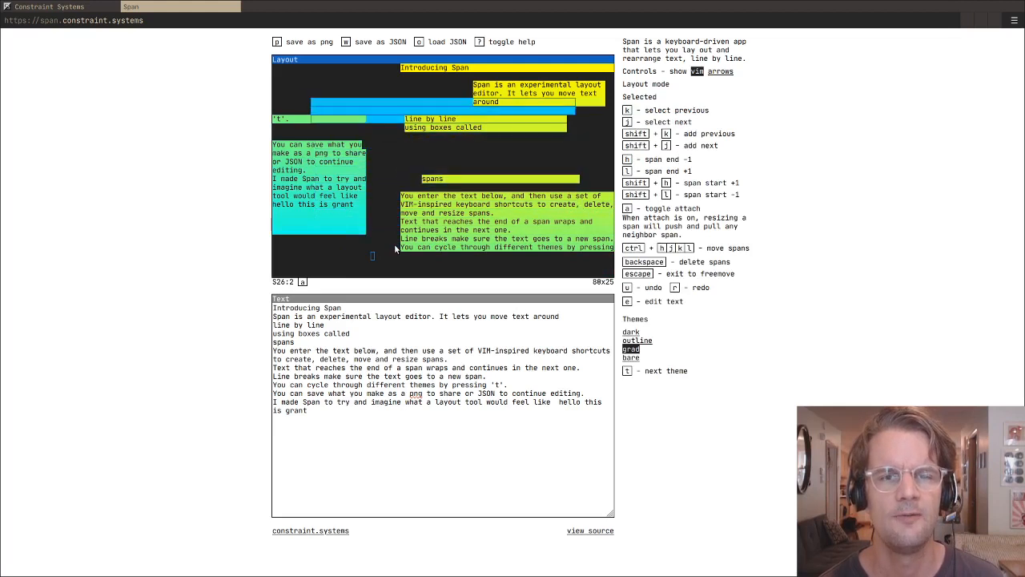
{"action": "key", "text": "ctrl+k"}
{"action": "key", "text": "ctrl+k"}
{"action": "key", "text": "ctrl+k"}
{"action": "key", "text": "ctrl+j"}
{"action": "key", "text": "ctrl+j"}
{"action": "key", "text": "ctrl+j"}
{"action": "key", "text": "ctrl+j"}
{"action": "key", "text": "ctrl+j"}
{"action": "key", "text": "ctrl+j"}
{"action": "key", "text": "ctrl+j"}
{"action": "key", "text": "ctrl+j"}
{"action": "key", "text": "ctrl+j"}
{"action": "key", "text": "ctrl+j"}
{"action": "key", "text": "ctrl+j"}
{"action": "key", "text": "ctrl+j"}
{"action": "key", "text": "ctrl+j"}
{"action": "key", "text": "ctrl+j"}
{"action": "key", "text": "ctrl+j"}
{"action": "key", "text": "ctrl+j"}
{"action": "key", "text": "ctrl+j"}
{"action": "key", "text": "ctrl+j"}
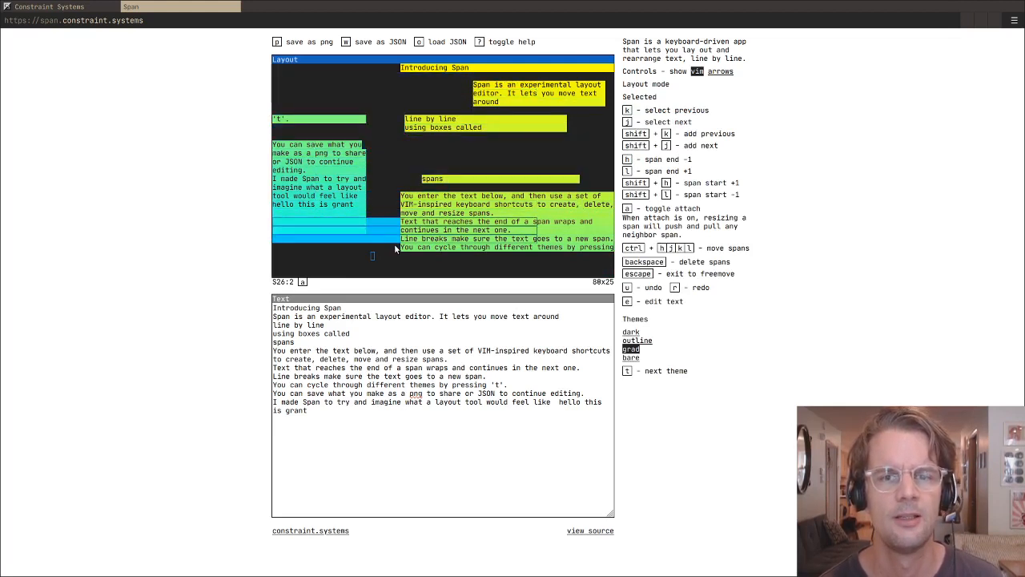
{"action": "key", "text": "ctrl+l"}
{"action": "key", "text": "ctrl+l"}
{"action": "key", "text": "ctrl+l"}
{"action": "key", "text": "ctrl+l"}
{"action": "key", "text": "ctrl+l"}
- Shift the three empty spans to start at about column 4, row 21, and return to freemove
{"action": "key", "text": "ctrl+l"}
{"action": "key", "text": "ctrl+l"}
{"action": "key", "text": "ctrl+l"}
{"action": "key", "text": "ctrl+l"}
{"action": "key", "text": "ctrl+l"}
{"action": "key", "text": "ctrl+l"}
{"action": "key", "text": "ctrl+l"}
{"action": "key", "text": "ctrl+l"}
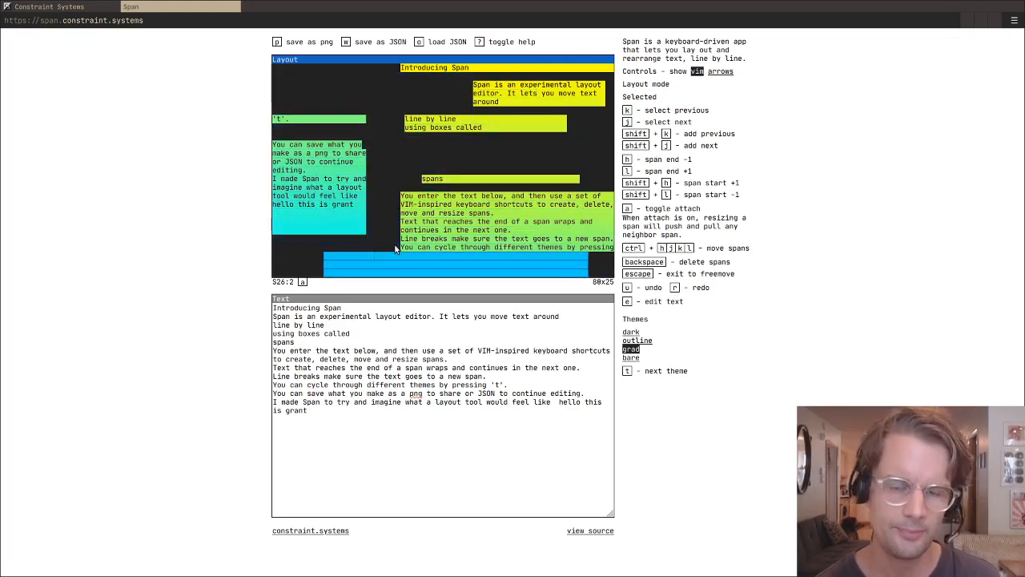
{"action": "key", "text": "ctrl+l"}
{"action": "key", "text": "ctrl+l"}
{"action": "key", "text": "ctrl+l"}
{"action": "key", "text": "ctrl+k"}
{"action": "key", "text": "ctrl+k"}
{"action": "key", "text": "ctrl+k"}
{"action": "key", "text": "ctrl+h"}
{"action": "key", "text": "ctrl+h"}
{"action": "key", "text": "ctrl+h"}
{"action": "key", "text": "ctrl+h"}
{"action": "key", "text": "ctrl+h"}
{"action": "key", "text": "ctrl+h"}
{"action": "key", "text": "ctrl+h"}
{"action": "key", "text": "ctrl+h"}
{"action": "key", "text": "ctrl+h"}
{"action": "key", "text": "ctrl+h"}
{"action": "key", "text": "ctrl+j"}
{"action": "key", "text": "ctrl+j"}
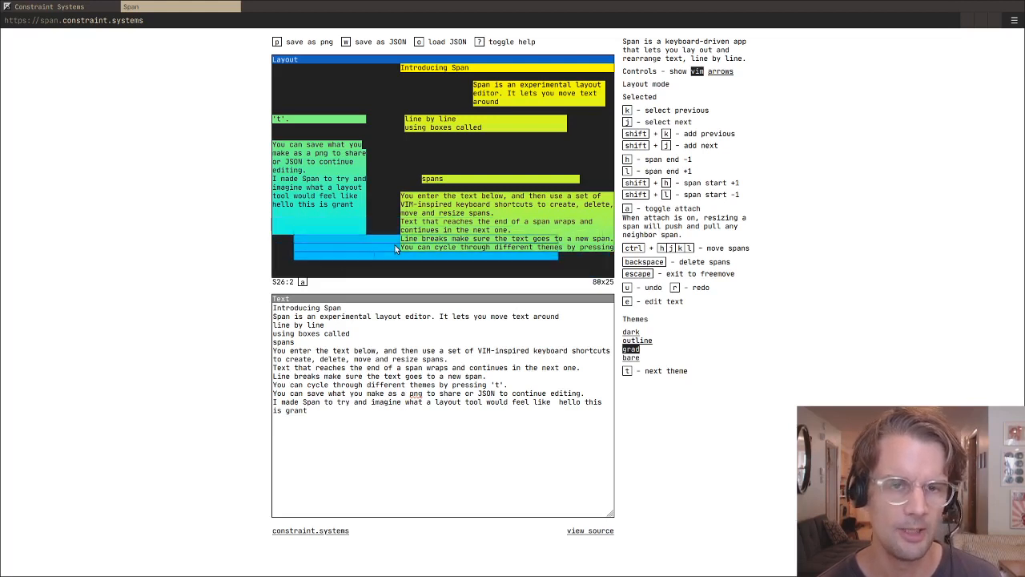
{"action": "key", "text": "ctrl+j"}
{"action": "key", "text": "ctrl+h"}
{"action": "key", "text": "Escape"}
{"action": "key", "text": "k"}
{"action": "key", "text": "k"}
{"action": "key", "text": "k"}
{"action": "key", "text": "k"}
{"action": "key", "text": "k"}
{"action": "key", "text": "k"}
{"action": "key", "text": "k"}
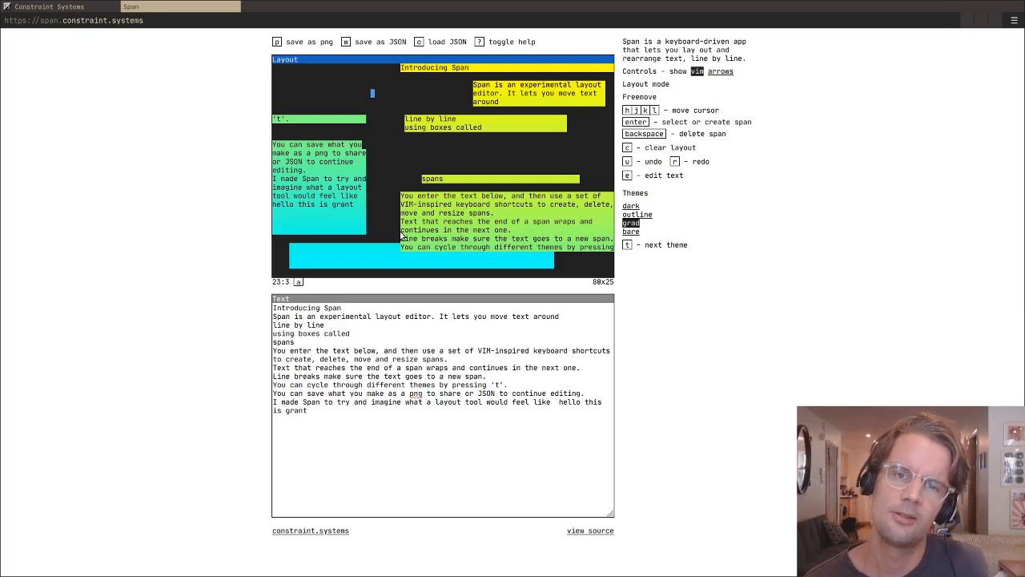
{"action": "key", "text": "j"}
{"action": "key", "text": "j"}
{"action": "key", "text": "j"}
{"action": "key", "text": "j"}
{"action": "key", "text": "j"}
{"action": "key", "text": "j"}
{"action": "key", "text": "j"}
{"action": "key", "text": "j"}
{"action": "key", "text": "j"}
{"action": "key", "text": "j"}
{"action": "key", "text": "j"}
{"action": "key", "text": "j"}
{"action": "key", "text": "j"}
{"action": "key", "text": "j"}
{"action": "key", "text": "j"}
{"action": "key", "text": "j"}
{"action": "key", "text": "j"}
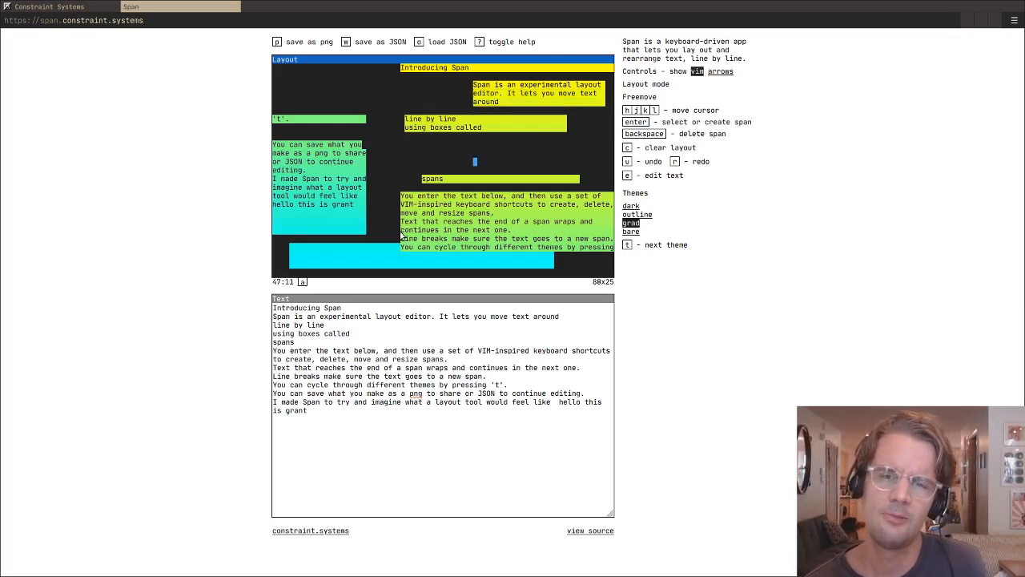
{"action": "key", "text": "j"}
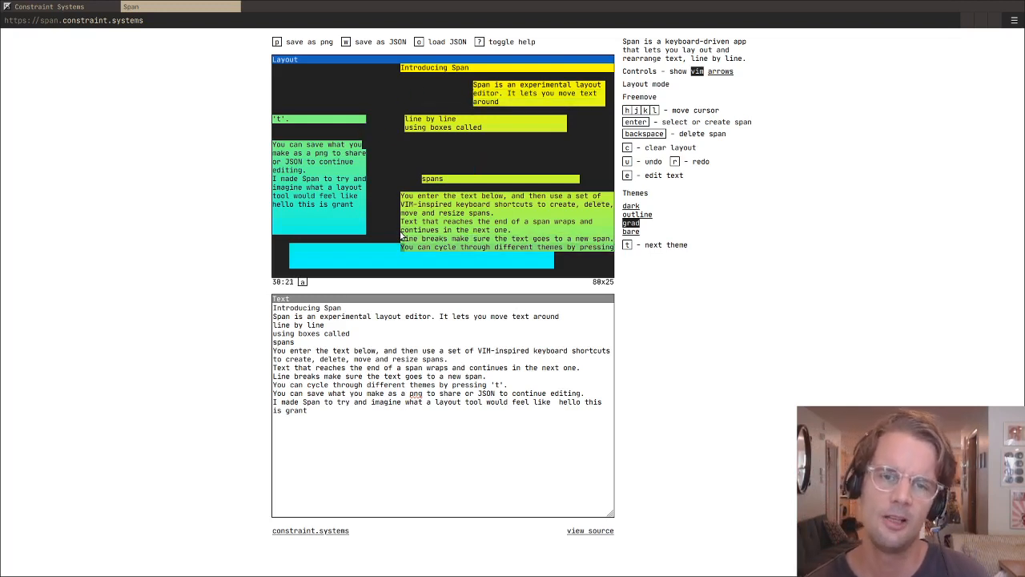
- Select the three stacked empty spans and move them up to start at about column 12, row 12
{"action": "key", "text": "h"}
{"action": "key", "text": "h"}
{"action": "key", "text": "h"}
{"action": "key", "text": "h"}
{"action": "key", "text": "h"}
{"action": "key", "text": "h"}
{"action": "key", "text": "h"}
{"action": "key", "text": "h"}
{"action": "key", "text": "Return"}
{"action": "key", "text": "shift+j"}
{"action": "key", "text": "shift+j"}
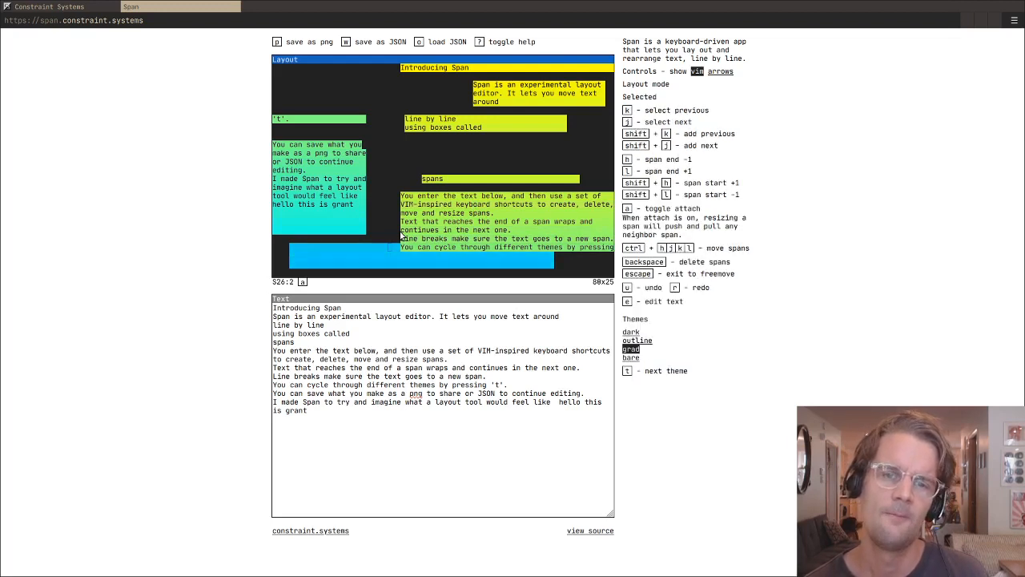
{"action": "key", "text": "ctrl+l"}
{"action": "key", "text": "ctrl+l"}
{"action": "key", "text": "ctrl+l"}
{"action": "key", "text": "ctrl+l"}
{"action": "key", "text": "ctrl+l"}
{"action": "key", "text": "ctrl+l"}
{"action": "key", "text": "ctrl+l"}
{"action": "key", "text": "ctrl+l"}
{"action": "key", "text": "ctrl+k"}
{"action": "key", "text": "ctrl+k"}
{"action": "key", "text": "ctrl+k"}
{"action": "key", "text": "ctrl+k"}
- Shift the three selected empty spans to start at about column 5, row 14
{"action": "key", "text": "ctrl+k"}
{"action": "key", "text": "ctrl+k"}
{"action": "key", "text": "ctrl+k"}
{"action": "key", "text": "ctrl+k"}
{"action": "key", "text": "ctrl+k"}
{"action": "key", "text": "ctrl+k"}
{"action": "key", "text": "ctrl+k"}
{"action": "key", "text": "ctrl+k"}
{"action": "key", "text": "ctrl+k"}
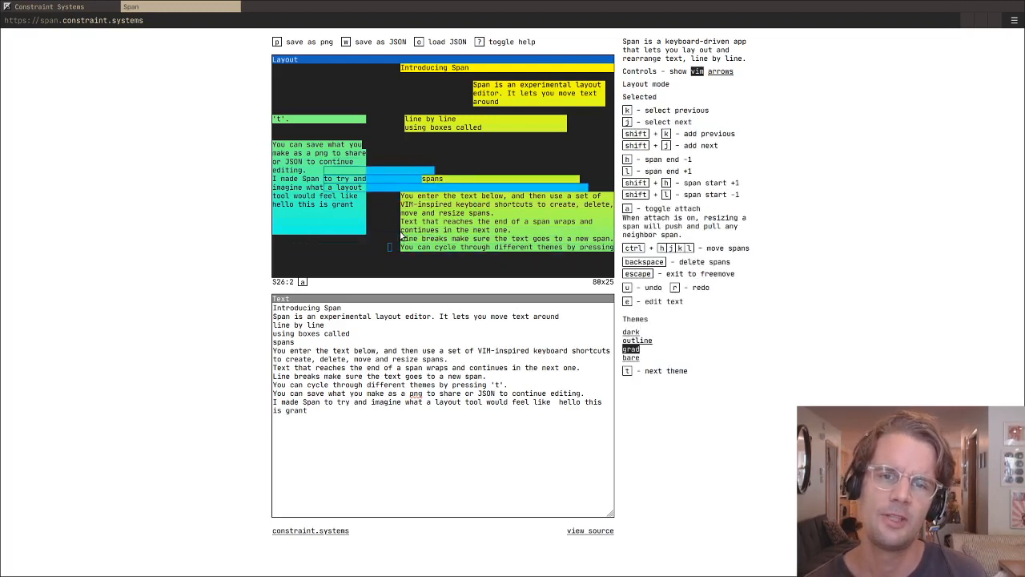
{"action": "key", "text": "ctrl+h"}
{"action": "key", "text": "ctrl+h"}
{"action": "key", "text": "ctrl+h"}
{"action": "key", "text": "ctrl+h"}
{"action": "key", "text": "ctrl+h"}
{"action": "key", "text": "ctrl+h"}
{"action": "key", "text": "ctrl+h"}
{"action": "key", "text": "ctrl+k"}
{"action": "key", "text": "ctrl+k"}
{"action": "key", "text": "ctrl+k"}
{"action": "key", "text": "ctrl+k"}
{"action": "key", "text": "ctrl+j"}
{"action": "key", "text": "ctrl+j"}
{"action": "key", "text": "ctrl+j"}
{"action": "key", "text": "ctrl+j"}
{"action": "key", "text": "ctrl+j"}
{"action": "key", "text": "ctrl+j"}
{"action": "key", "text": "ctrl+j"}
{"action": "key", "text": "ctrl+j"}
{"action": "key", "text": "ctrl+j"}
{"action": "key", "text": "ctrl+j"}
{"action": "key", "text": "ctrl+j"}
{"action": "key", "text": "ctrl+j"}
{"action": "key", "text": "ctrl+j"}
{"action": "key", "text": "ctrl+j"}
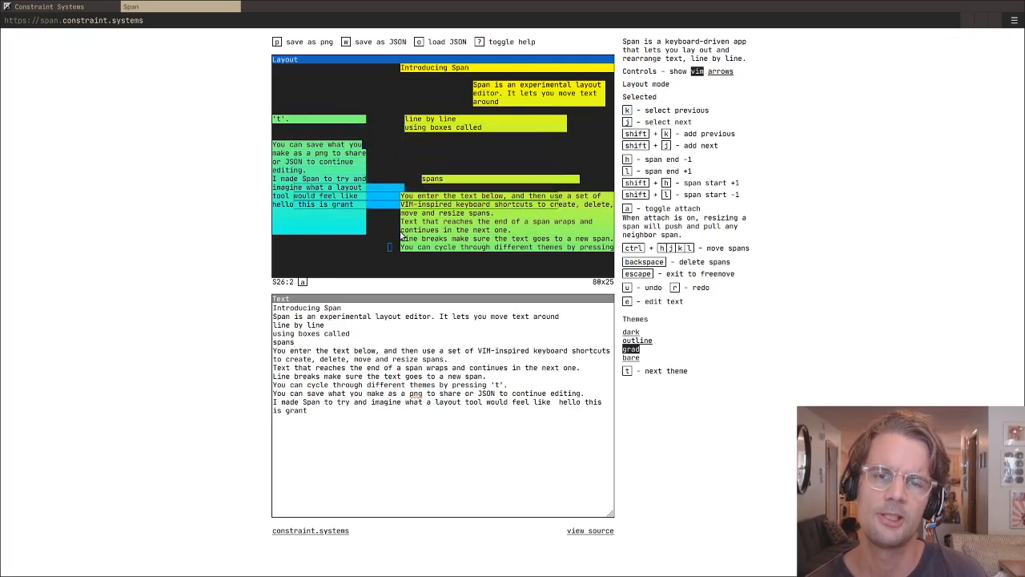
- Move the three selected empty spans to column 0 on rows 22 to 24
{"action": "key", "text": "ctrl+k"}
{"action": "key", "text": "ctrl+k"}
{"action": "key", "text": "ctrl+k"}
{"action": "key", "text": "ctrl+k"}
{"action": "key", "text": "ctrl+k"}
{"action": "key", "text": "ctrl+k"}
{"action": "key", "text": "ctrl+k"}
{"action": "key", "text": "ctrl+k"}
{"action": "key", "text": "ctrl+l"}
{"action": "key", "text": "ctrl+l"}
{"action": "key", "text": "ctrl+h"}
{"action": "key", "text": "ctrl+h"}
{"action": "key", "text": "ctrl+h"}
{"action": "key", "text": "ctrl+h"}
{"action": "key", "text": "ctrl+h"}
{"action": "key", "text": "ctrl+h"}
{"action": "key", "text": "ctrl+h"}
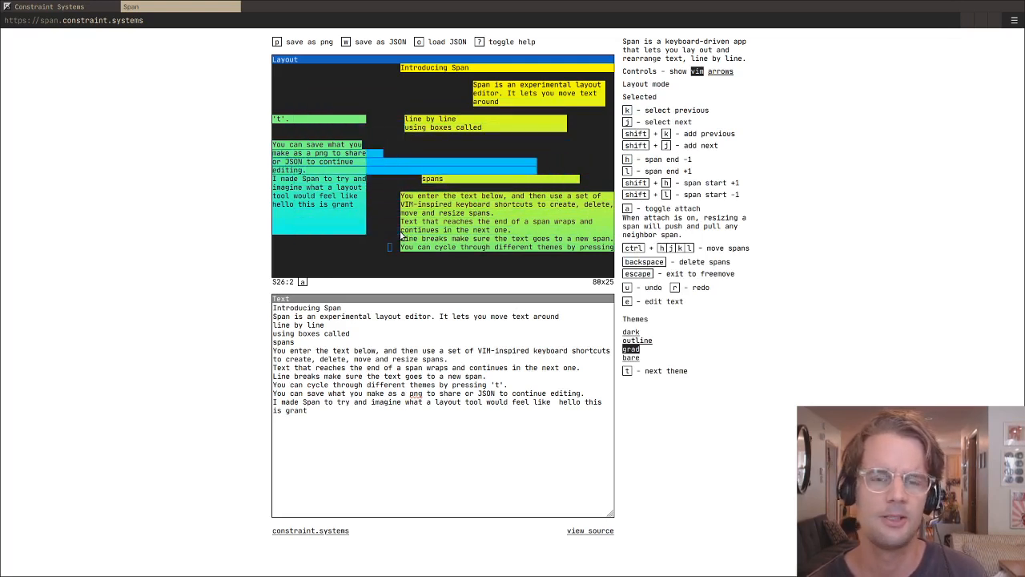
{"action": "key", "text": "ctrl+j"}
{"action": "key", "text": "ctrl+j"}
{"action": "key", "text": "ctrl+j"}
{"action": "key", "text": "ctrl+j"}
{"action": "key", "text": "ctrl+j"}
{"action": "key", "text": "ctrl+j"}
{"action": "key", "text": "ctrl+j"}
{"action": "key", "text": "ctrl+j"}
{"action": "key", "text": "ctrl+j"}
{"action": "key", "text": "ctrl+j"}
{"action": "key", "text": "ctrl+j"}
{"action": "key", "text": "ctrl+j"}
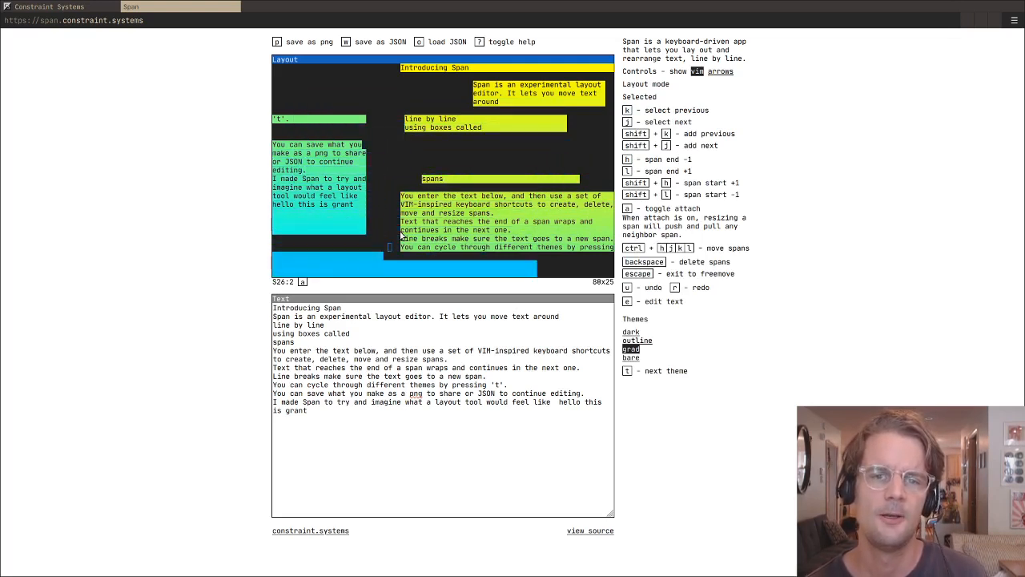
- Delete the three selected empty spans and the spans below the one reading "tool would feel like"
{"action": "key", "text": "BackSpace"}
{"action": "key", "text": "BackSpace"}
{"action": "key", "text": "BackSpace"}
{"action": "key", "text": "BackSpace"}
{"action": "key", "text": "BackSpace"}
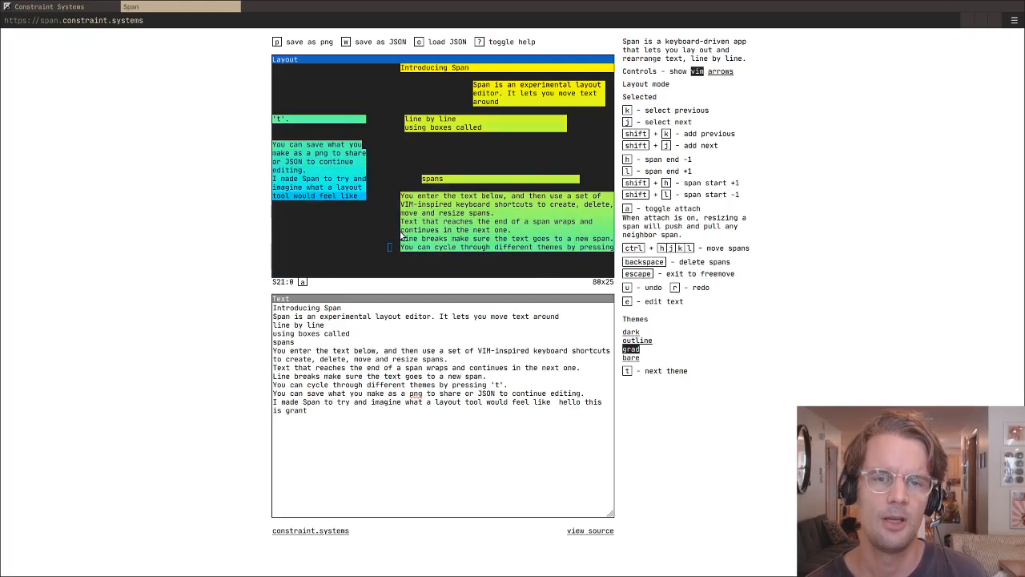
- Select the span containing "tool would feel like" and extend its end until "hello" fits on the same line
{"action": "key", "text": "k"}
{"action": "key", "text": "k"}
{"action": "key", "text": "k"}
{"action": "key", "text": "j"}
{"action": "key", "text": "j"}
{"action": "key", "text": "j"}
{"action": "key", "text": "l"}
{"action": "key", "text": "l"}
{"action": "key", "text": "l"}
{"action": "key", "text": "l"}
{"action": "key", "text": "k"}
{"action": "key", "text": "k"}
{"action": "key", "text": "j"}
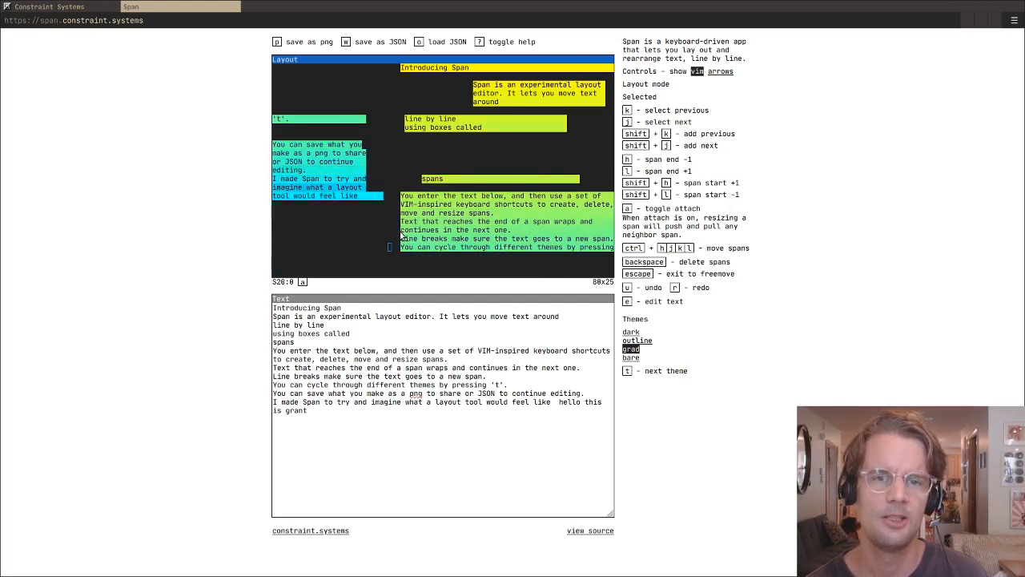
{"action": "key", "text": "j"}
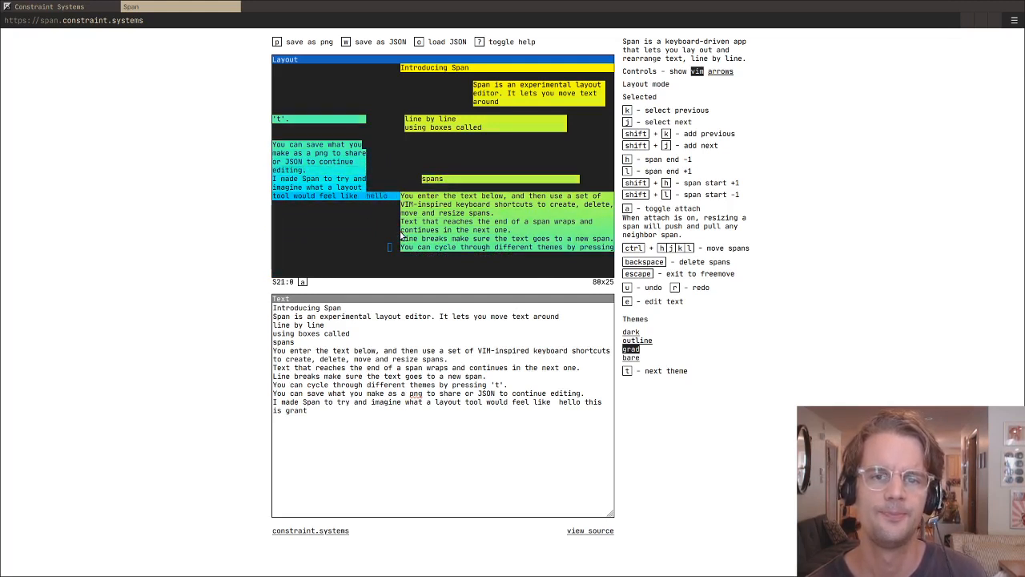
- Add all previous spans to the selection and delete them to empty the layout
{"action": "key", "text": "shift+k"}
{"action": "key", "text": "shift+k"}
{"action": "key", "text": "shift+k"}
{"action": "key", "text": "shift+k"}
{"action": "key", "text": "shift+k"}
{"action": "key", "text": "shift+k"}
{"action": "key", "text": "shift+k"}
{"action": "key", "text": "shift+k"}
{"action": "key", "text": "shift+k"}
{"action": "key", "text": "shift+k"}
{"action": "key", "text": "shift+k"}
{"action": "key", "text": "shift+k"}
{"action": "key", "text": "shift+k"}
{"action": "key", "text": "shift+k"}
{"action": "key", "text": "shift+k"}
{"action": "key", "text": "shift+k"}
{"action": "key", "text": "shift+k"}
{"action": "key", "text": "shift+k"}
{"action": "key", "text": "shift+k"}
{"action": "key", "text": "shift+k"}
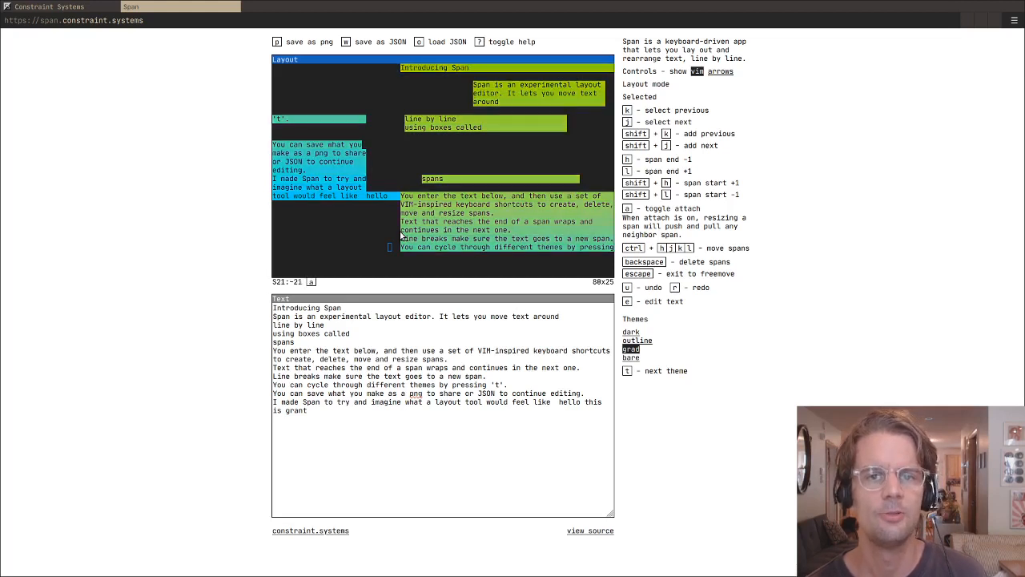
{"action": "key", "text": "BackSpace"}
- Create 18 stacked spans from column 27 to the layout's right edge on rows 0 to 17
{"action": "key", "text": "k"}
{"action": "key", "text": "k"}
{"action": "key", "text": "k"}
{"action": "key", "text": "k"}
{"action": "key", "text": "k"}
{"action": "key", "text": "k"}
{"action": "key", "text": "k"}
{"action": "key", "text": "k"}
{"action": "key", "text": "k"}
{"action": "key", "text": "k"}
{"action": "key", "text": "k"}
{"action": "key", "text": "k"}
{"action": "key", "text": "k"}
{"action": "key", "text": "k"}
{"action": "key", "text": "k"}
{"action": "key", "text": "k"}
{"action": "key", "text": "k"}
{"action": "key", "text": "k"}
{"action": "key", "text": "k"}
{"action": "key", "text": "k"}
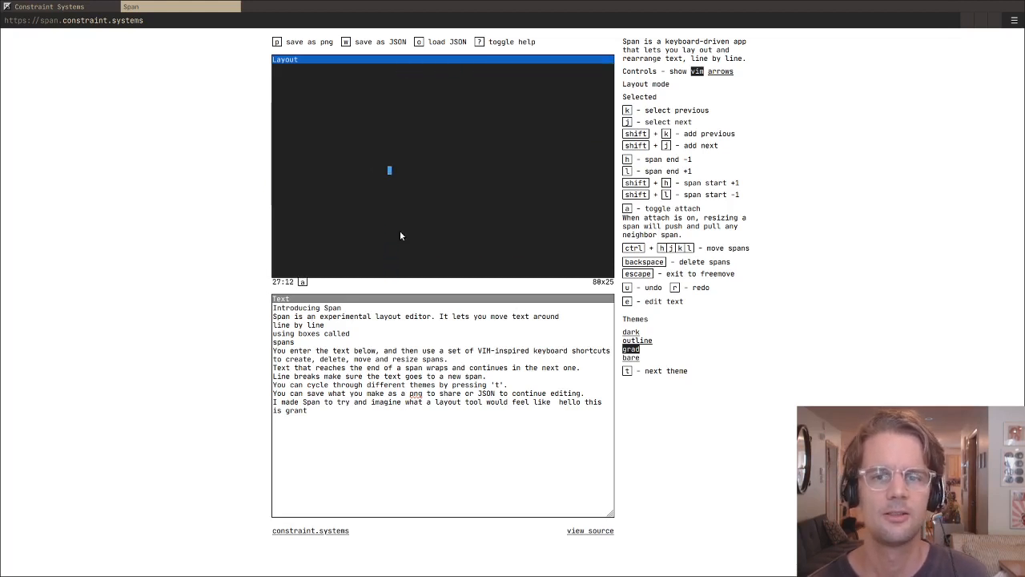
{"action": "key", "text": "Return"}
{"action": "key", "text": "Return"}
{"action": "key", "text": "Return"}
{"action": "key", "text": "Return"}
{"action": "key", "text": "Return"}
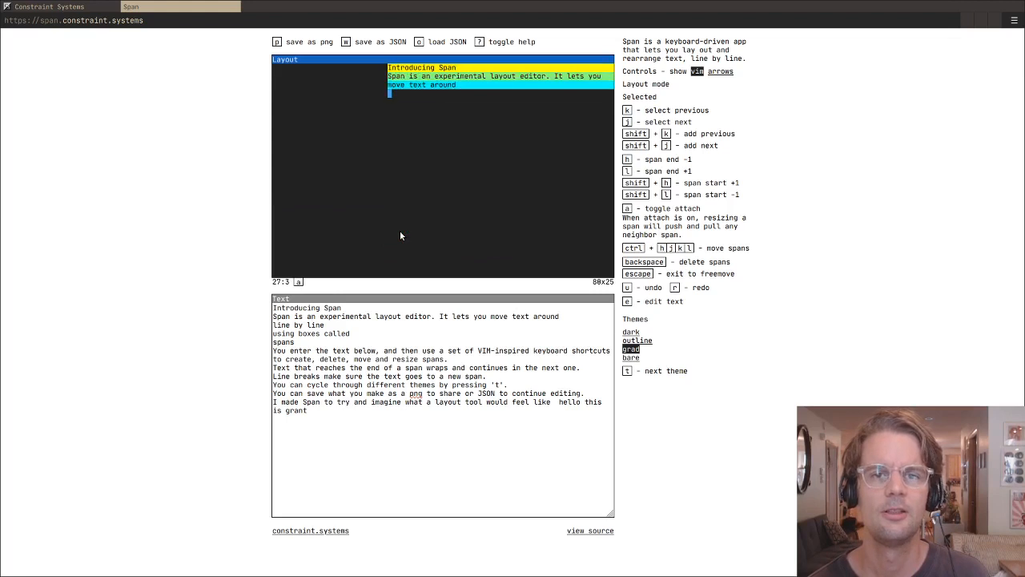
{"action": "key", "text": "Return"}
{"action": "key", "text": "Return"}
{"action": "key", "text": "Return"}
{"action": "key", "text": "Return"}
{"action": "key", "text": "Return"}
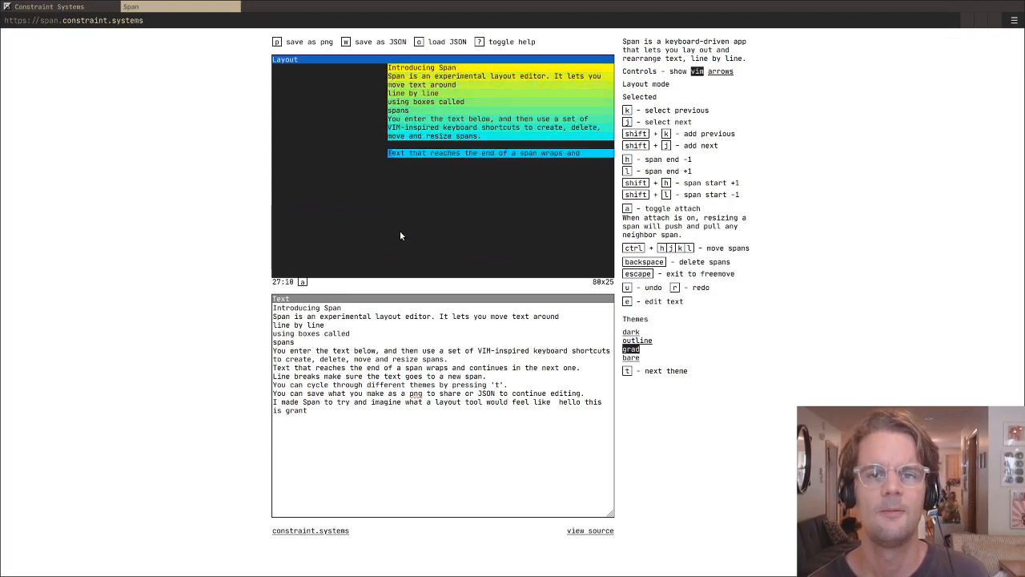
{"action": "key", "text": "Return"}
{"action": "key", "text": "Return"}
{"action": "key", "text": "Return"}
{"action": "key", "text": "Return"}
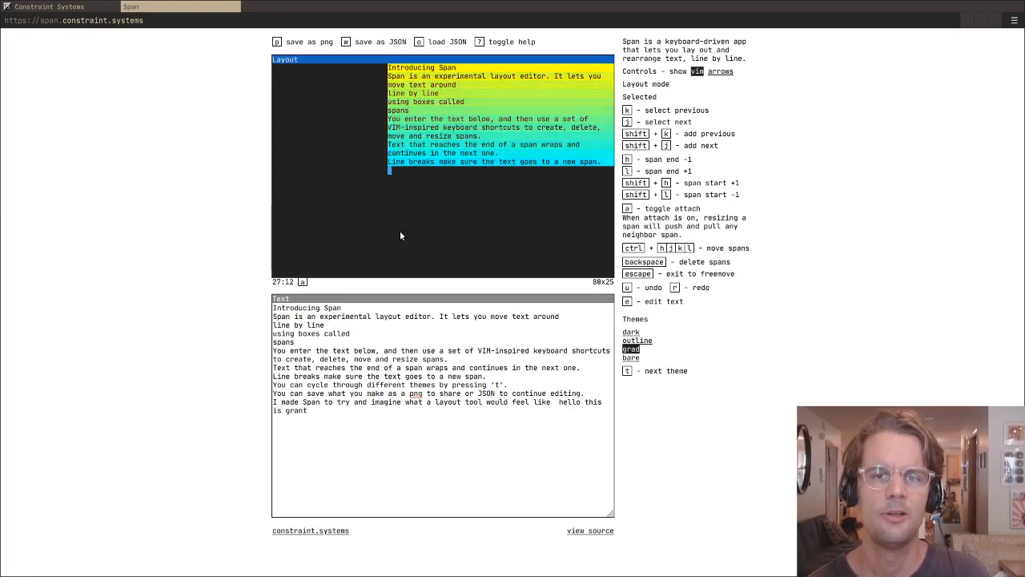
{"action": "key", "text": "Return"}
{"action": "key", "text": "Return"}
{"action": "key", "text": "Return"}
{"action": "key", "text": "Return"}
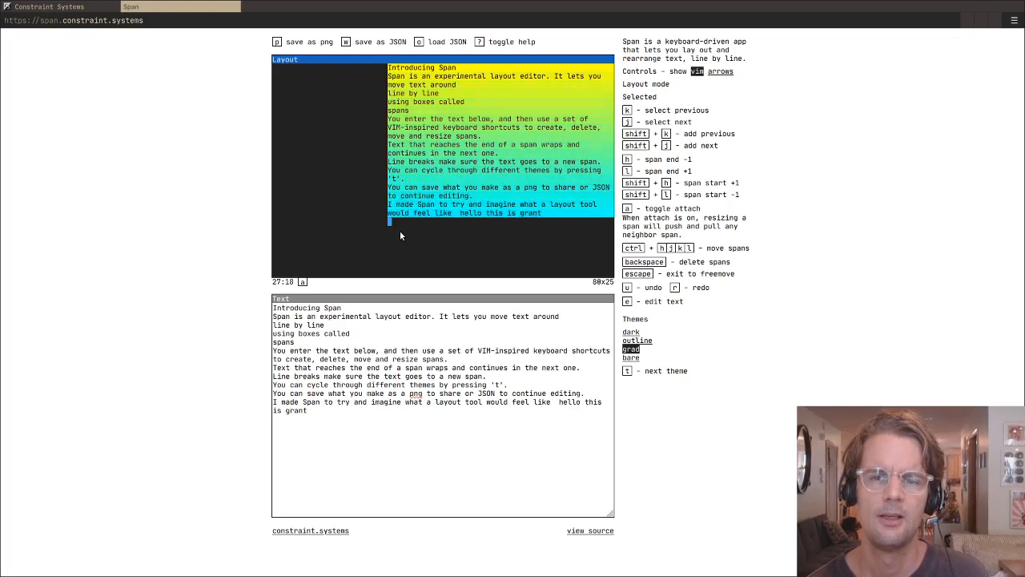
- Create stacked empty spans from column 0 to column 23 on rows 0 to 17, beside the text block
{"action": "key", "text": "k"}
{"action": "key", "text": "k"}
{"action": "key", "text": "k"}
{"action": "key", "text": "k"}
{"action": "key", "text": "k"}
{"action": "key", "text": "k"}
{"action": "key", "text": "k"}
{"action": "key", "text": "k"}
{"action": "key", "text": "k"}
{"action": "key", "text": "k"}
{"action": "key", "text": "k"}
{"action": "key", "text": "k"}
{"action": "key", "text": "k"}
{"action": "key", "text": "k"}
{"action": "key", "text": "k"}
{"action": "key", "text": "k"}
{"action": "key", "text": "k"}
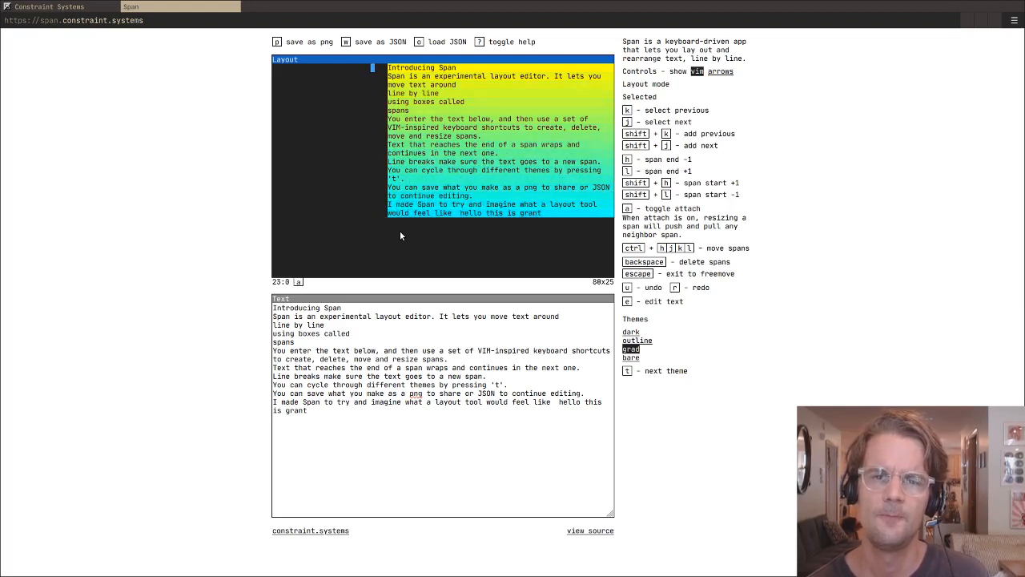
{"action": "key", "text": "shift+h"}
{"action": "key", "text": "j"}
{"action": "key", "text": "shift+h"}
{"action": "key", "text": "j"}
{"action": "key", "text": "shift+h"}
{"action": "key", "text": "j"}
{"action": "key", "text": "shift+h"}
{"action": "key", "text": "j"}
{"action": "key", "text": "shift+h"}
{"action": "key", "text": "j"}
{"action": "key", "text": "shift+h"}
{"action": "key", "text": "j"}
{"action": "key", "text": "shift+h"}
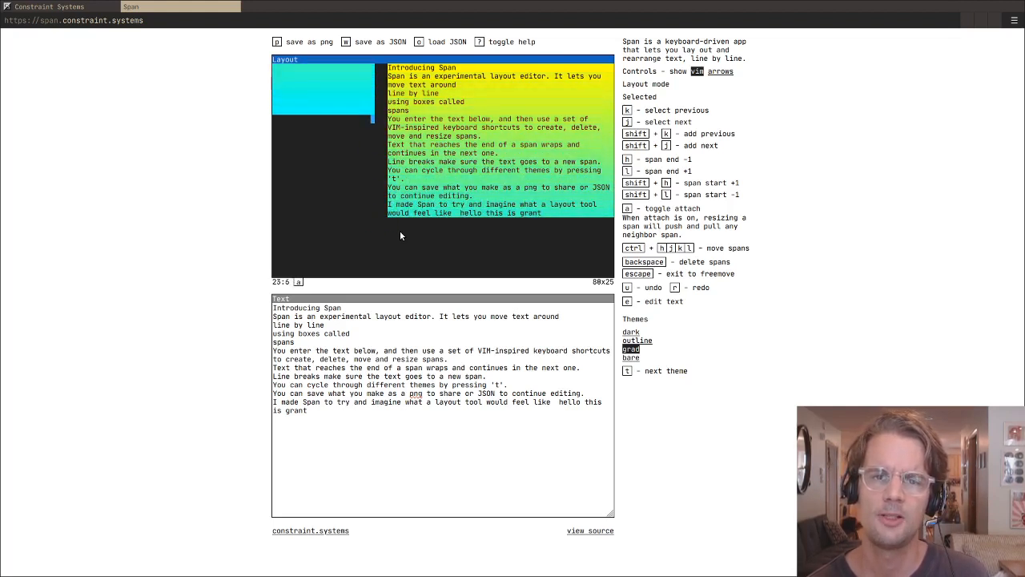
{"action": "key", "text": "j"}
{"action": "key", "text": "shift+h"}
{"action": "key", "text": "j"}
{"action": "key", "text": "shift+h"}
{"action": "key", "text": "j"}
{"action": "key", "text": "shift+h"}
{"action": "key", "text": "j"}
{"action": "key", "text": "shift+h"}
{"action": "key", "text": "j"}
{"action": "key", "text": "shift+h"}
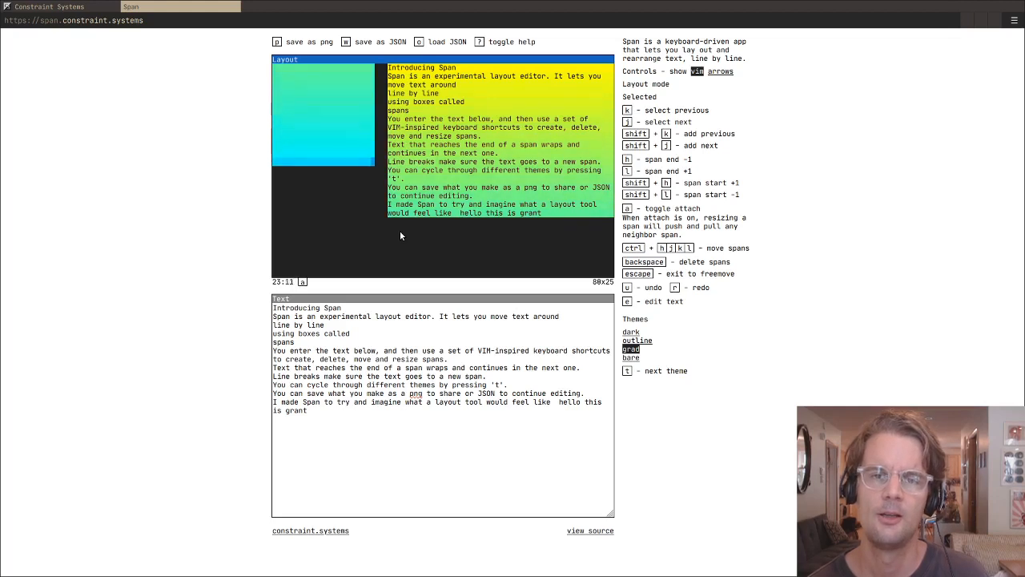
{"action": "key", "text": "j"}
{"action": "key", "text": "shift+h"}
{"action": "key", "text": "j"}
{"action": "key", "text": "shift+h"}
{"action": "key", "text": "j"}
{"action": "key", "text": "shift+h"}
{"action": "key", "text": "j"}
{"action": "key", "text": "shift+h"}
{"action": "key", "text": "j"}
{"action": "key", "text": "shift+h"}
{"action": "key", "text": "j"}
{"action": "key", "text": "shift+h"}
- Hide the help and show it again
{"action": "key", "text": "question"}
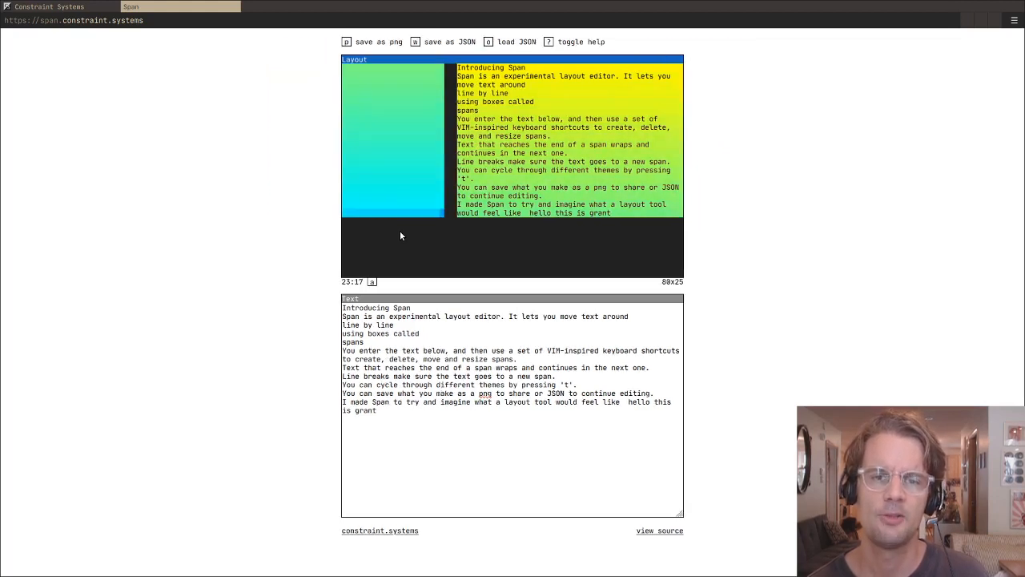
{"action": "key", "text": "question"}
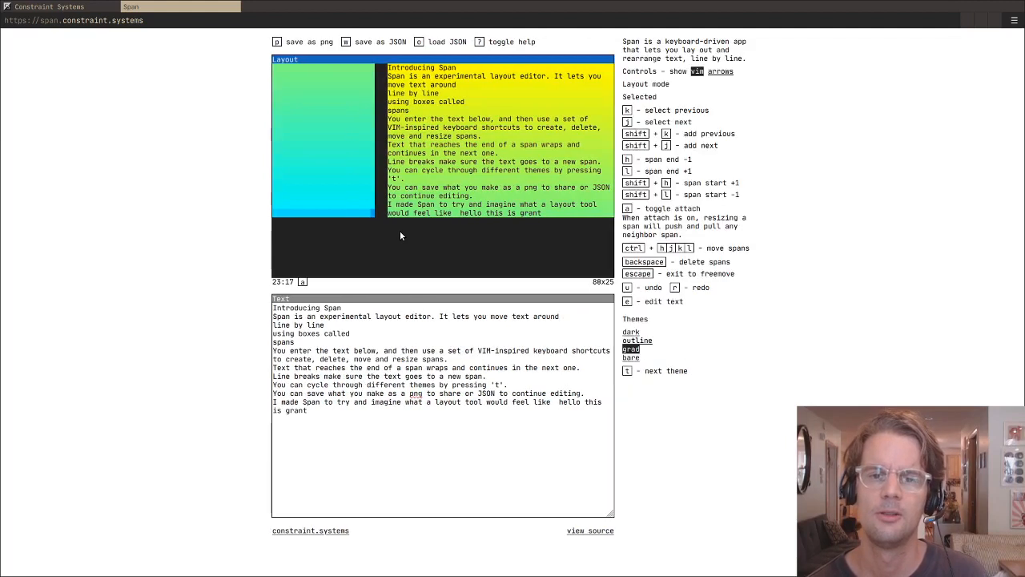
{"action": "key", "text": "Escape"}
{"action": "key", "text": "j"}
{"action": "key", "text": "j"}
{"action": "key", "text": "j"}
{"action": "key", "text": "j"}
{"action": "key", "text": "j"}
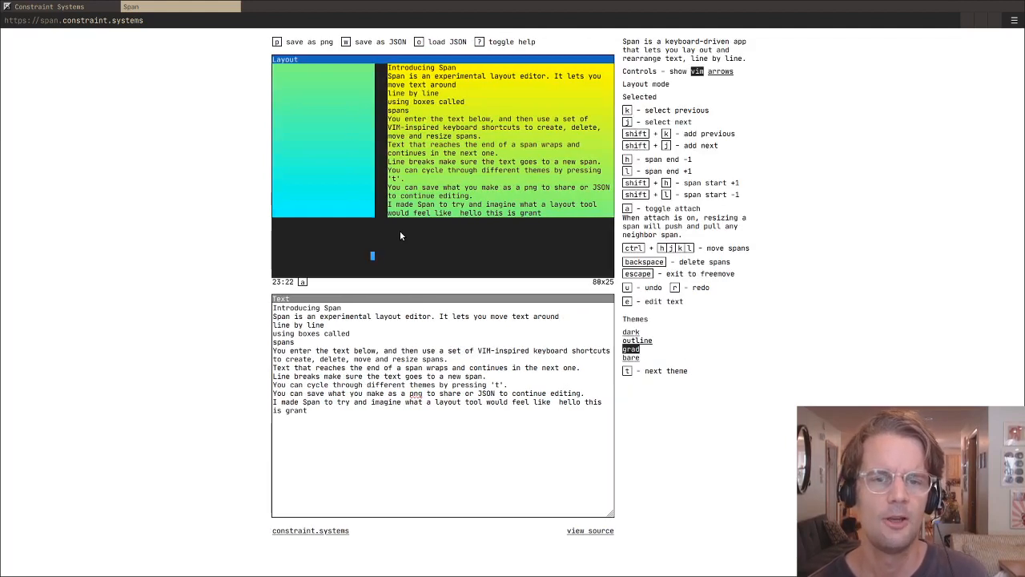
{"action": "key", "text": "l"}
{"action": "key", "text": "l"}
{"action": "key", "text": "l"}
{"action": "key", "text": "l"}
{"action": "key", "text": "l"}
{"action": "key", "text": "l"}
{"action": "key", "text": "l"}
{"action": "key", "text": "l"}
{"action": "key", "text": "h"}
{"action": "key", "text": "h"}
{"action": "key", "text": "h"}
{"action": "key", "text": "h"}
{"action": "key", "text": "h"}
{"action": "key", "text": "h"}
{"action": "key", "text": "h"}
{"action": "key", "text": "h"}
{"action": "key", "text": "h"}
{"action": "key", "text": "h"}
{"action": "key", "text": "h"}
{"action": "key", "text": "k"}
{"action": "key", "text": "k"}
{"action": "key", "text": "k"}
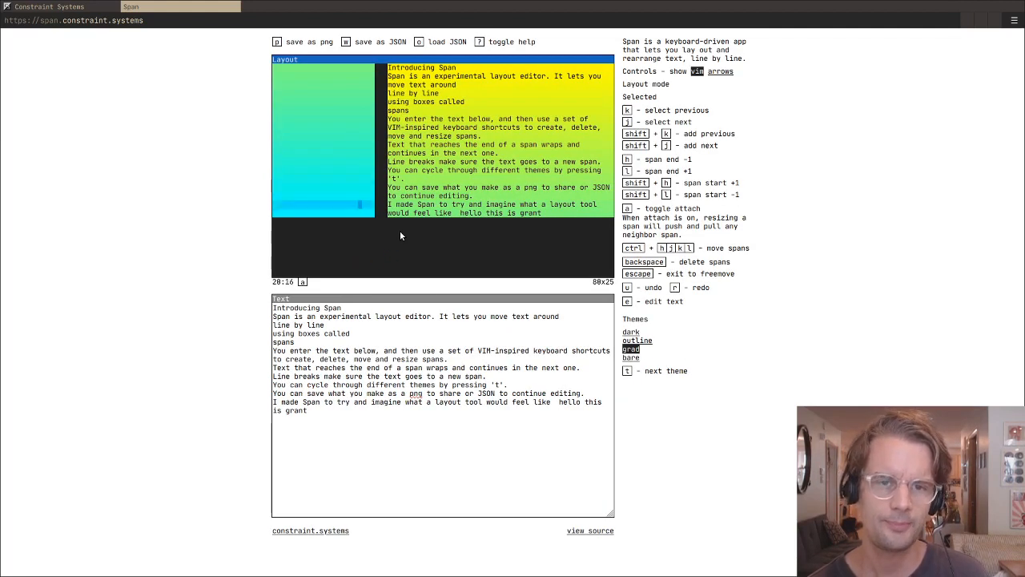
{"action": "key", "text": "l"}
{"action": "key", "text": "l"}
{"action": "key", "text": "l"}
{"action": "key", "text": "l"}
{"action": "key", "text": "l"}
{"action": "key", "text": "l"}
{"action": "key", "text": "l"}
{"action": "key", "text": "l"}
{"action": "key", "text": "l"}
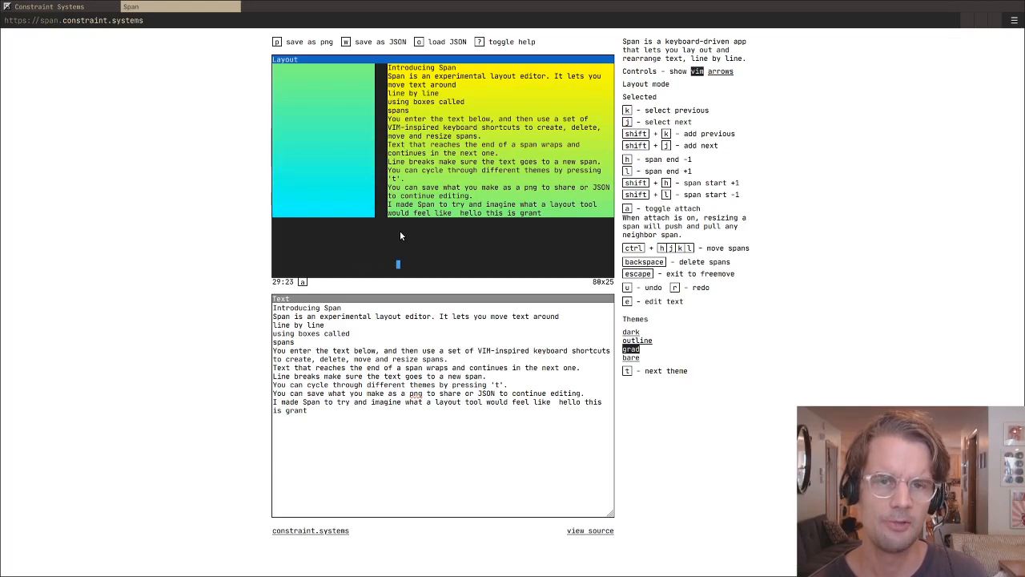
- Delete the lowest empty span, on row 17 of the block beside the text
{"action": "key", "text": "h"}
{"action": "key", "text": "h"}
{"action": "key", "text": "h"}
{"action": "key", "text": "h"}
{"action": "key", "text": "h"}
{"action": "key", "text": "h"}
{"action": "key", "text": "k"}
{"action": "key", "text": "k"}
{"action": "key", "text": "k"}
{"action": "key", "text": "k"}
{"action": "key", "text": "k"}
{"action": "key", "text": "k"}
{"action": "key", "text": "k"}
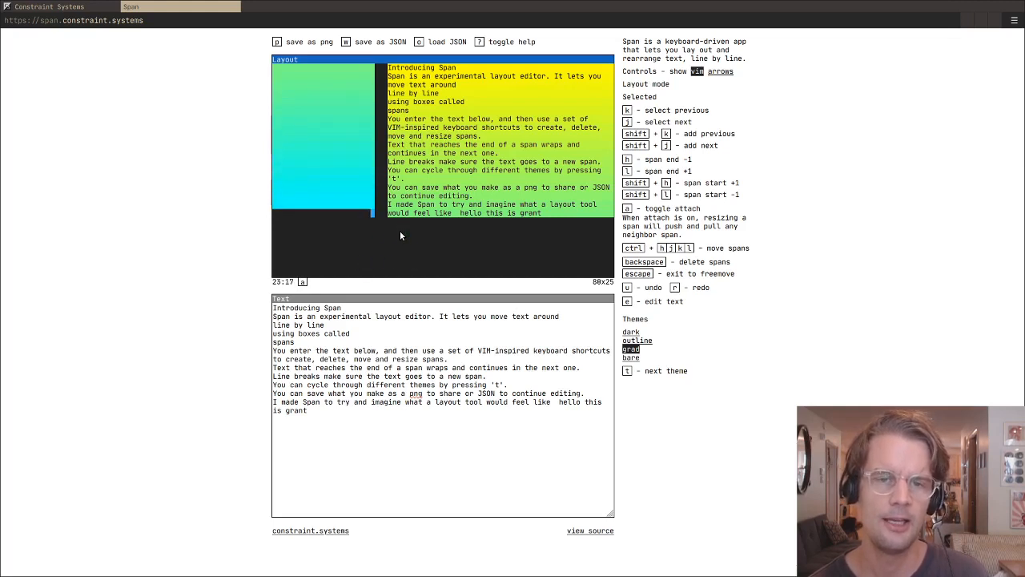
{"action": "key", "text": "j"}
{"action": "key", "text": "j"}
{"action": "key", "text": "j"}
{"action": "key", "text": "j"}
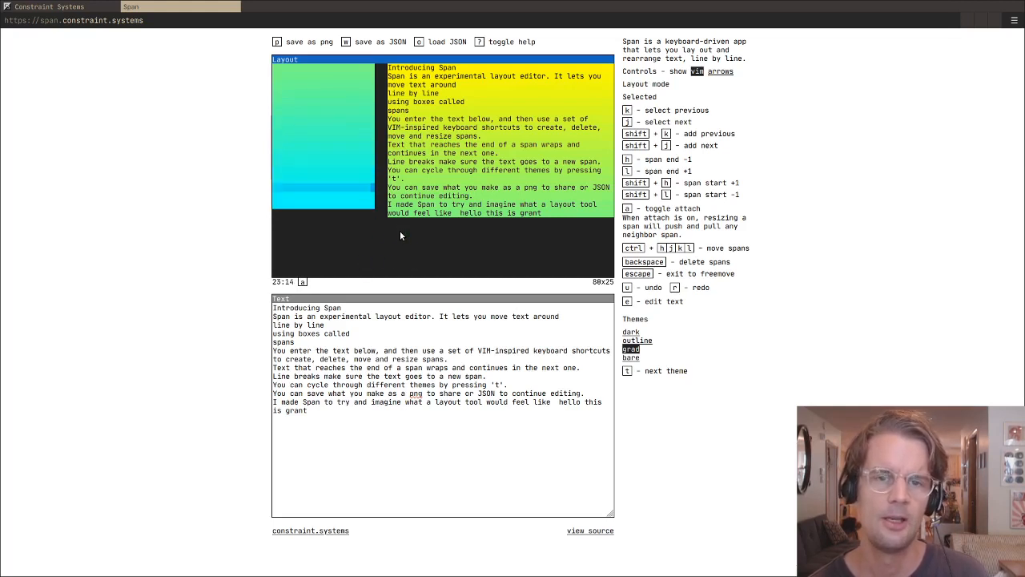
- Delete all the remaining empty spans in the block beside the text, on rows 0 to 16
{"action": "key", "text": "k"}
{"action": "key", "text": "k"}
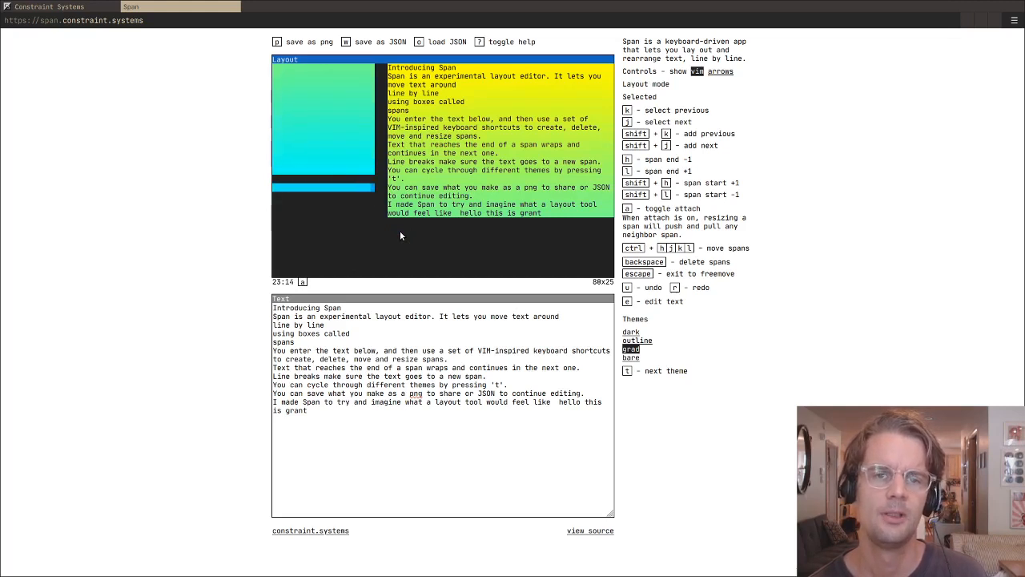
{"action": "key", "text": "k"}
{"action": "key", "text": "k"}
{"action": "key", "text": "k"}
{"action": "key", "text": "k"}
{"action": "key", "text": "k"}
{"action": "key", "text": "k"}
{"action": "key", "text": "k"}
{"action": "key", "text": "k"}
{"action": "key", "text": "k"}
{"action": "key", "text": "k"}
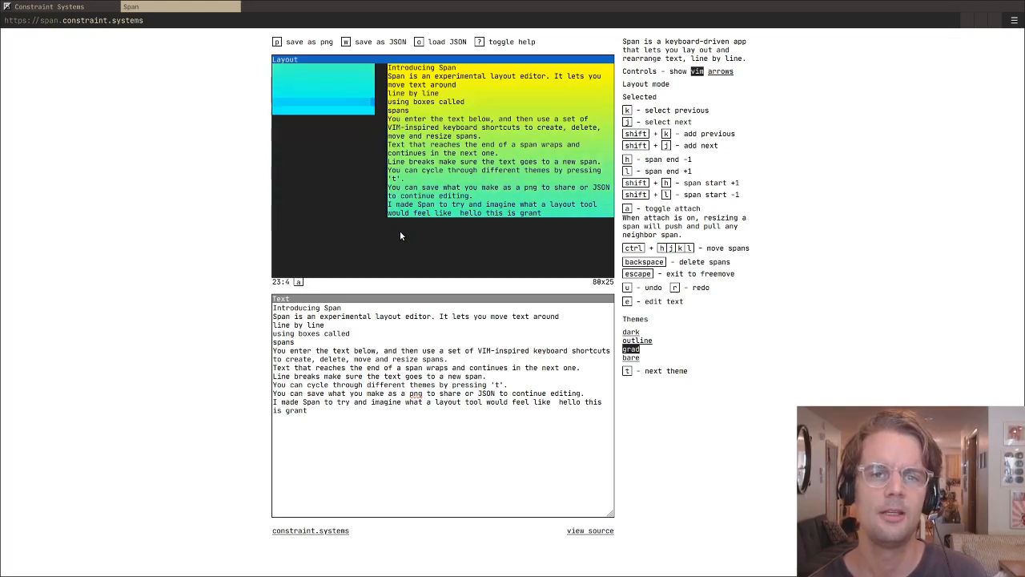
{"action": "key", "text": "k"}
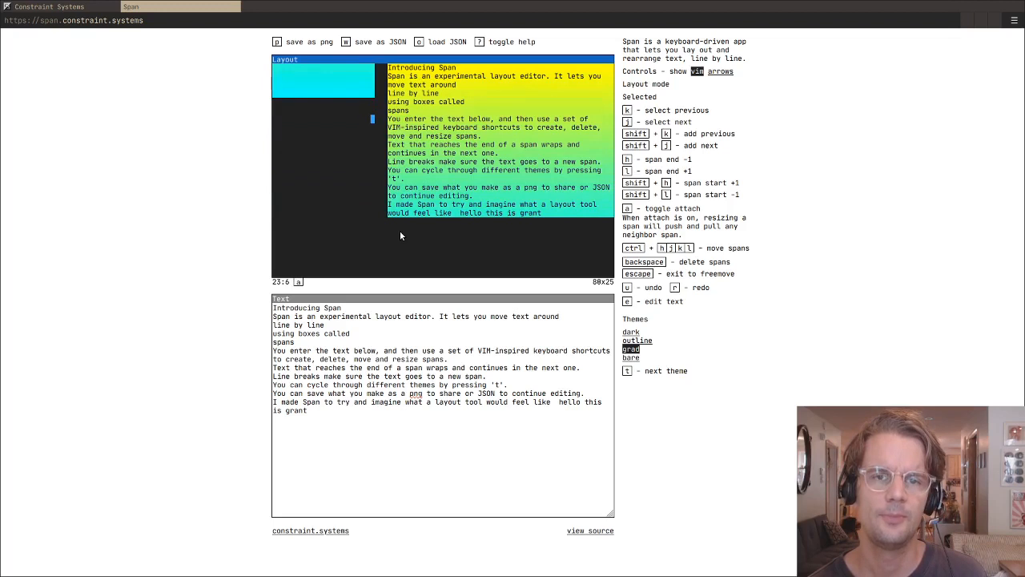
{"action": "key", "text": "k"}
{"action": "key", "text": "k"}
{"action": "key", "text": "BackSpace"}
{"action": "key", "text": "k"}
{"action": "key", "text": "BackSpace"}
{"action": "key", "text": "j"}
{"action": "key", "text": "j"}
{"action": "key", "text": "j"}
{"action": "key", "text": "j"}
{"action": "key", "text": "j"}
{"action": "key", "text": "j"}
{"action": "key", "text": "j"}
{"action": "key", "text": "j"}
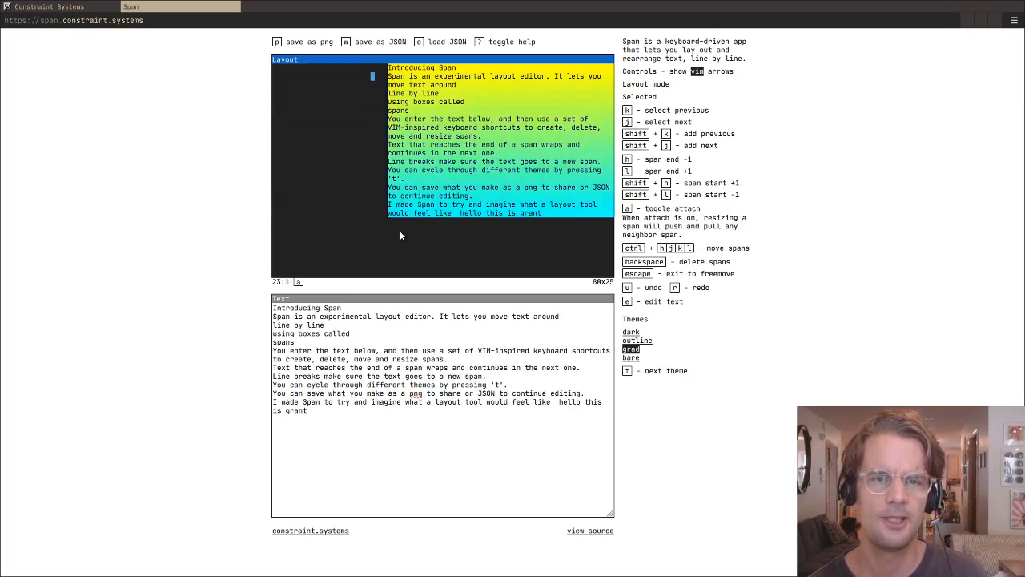
- Select the last four spans of the text block, on rows 14 to 17, and delete them
{"action": "key", "text": "l"}
{"action": "key", "text": "l"}
{"action": "key", "text": "l"}
{"action": "key", "text": "l"}
{"action": "key", "text": "l"}
{"action": "key", "text": "l"}
{"action": "key", "text": "l"}
{"action": "key", "text": "l"}
{"action": "key", "text": "l"}
{"action": "key", "text": "l"}
{"action": "key", "text": "l"}
{"action": "key", "text": "l"}
{"action": "key", "text": "k"}
{"action": "key", "text": "k"}
{"action": "key", "text": "j"}
{"action": "key", "text": "j"}
{"action": "key", "text": "j"}
{"action": "key", "text": "j"}
{"action": "key", "text": "j"}
{"action": "key", "text": "j"}
{"action": "key", "text": "j"}
{"action": "key", "text": "j"}
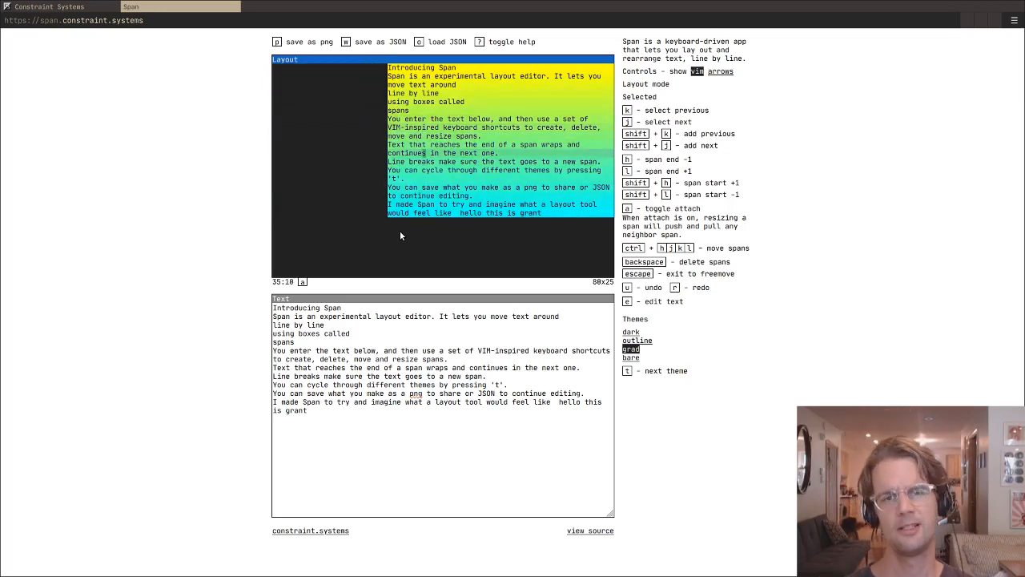
{"action": "key", "text": "Return"}
{"action": "key", "text": "shift+j"}
{"action": "key", "text": "shift+j"}
{"action": "key", "text": "shift+j"}
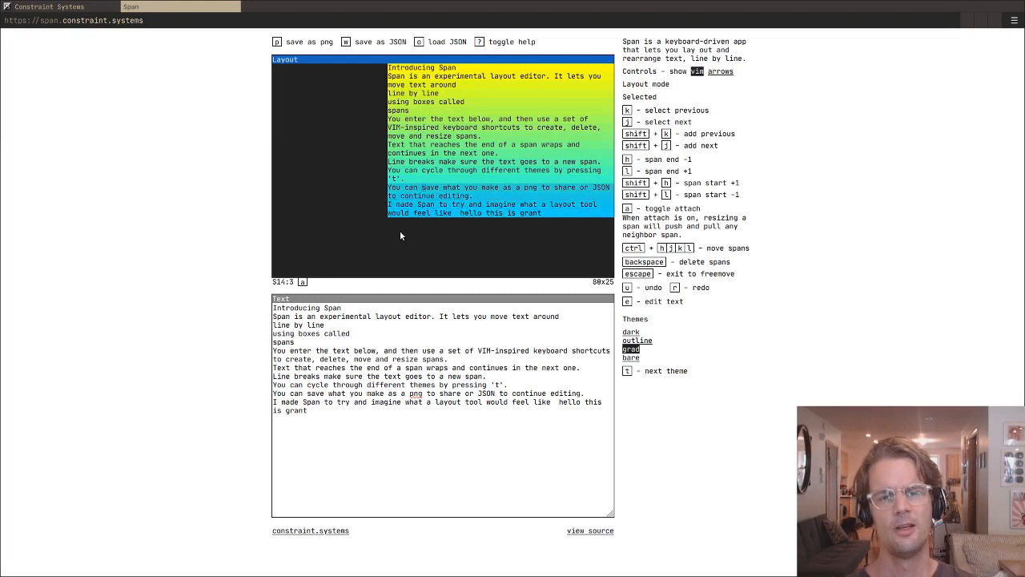
{"action": "key", "text": "BackSpace"}
{"action": "key", "text": "k"}
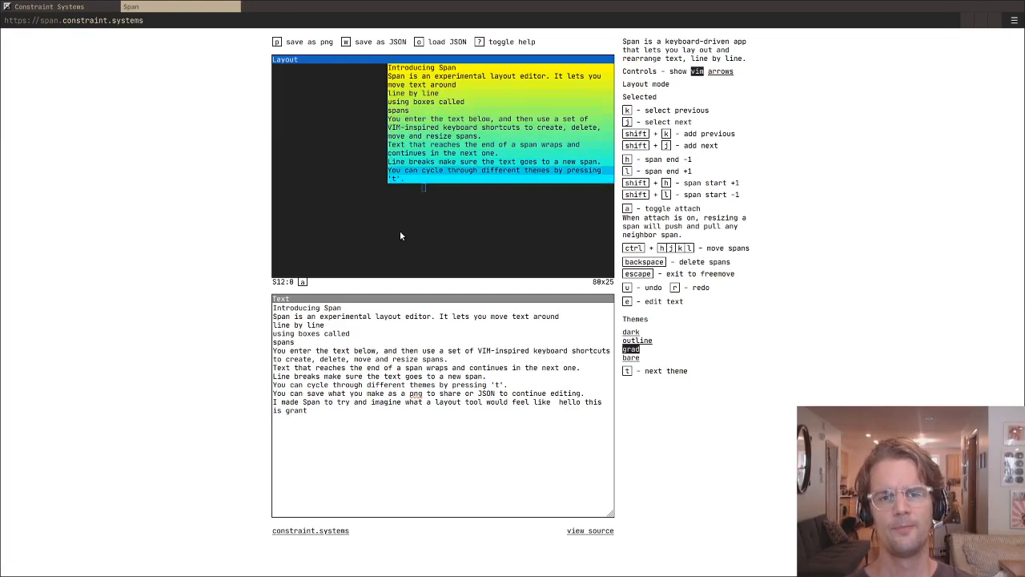
{"action": "key", "text": "k"}
{"action": "key", "text": "Escape"}
- Select the text block's eight spans on rows 6 to 13 and move them together to column 6, starting on row 12
{"action": "key", "text": "h"}
{"action": "key", "text": "h"}
{"action": "key", "text": "h"}
{"action": "key", "text": "h"}
{"action": "key", "text": "h"}
{"action": "key", "text": "h"}
{"action": "key", "text": "k"}
{"action": "key", "text": "k"}
{"action": "key", "text": "k"}
{"action": "key", "text": "k"}
{"action": "key", "text": "k"}
{"action": "key", "text": "k"}
{"action": "key", "text": "k"}
{"action": "key", "text": "k"}
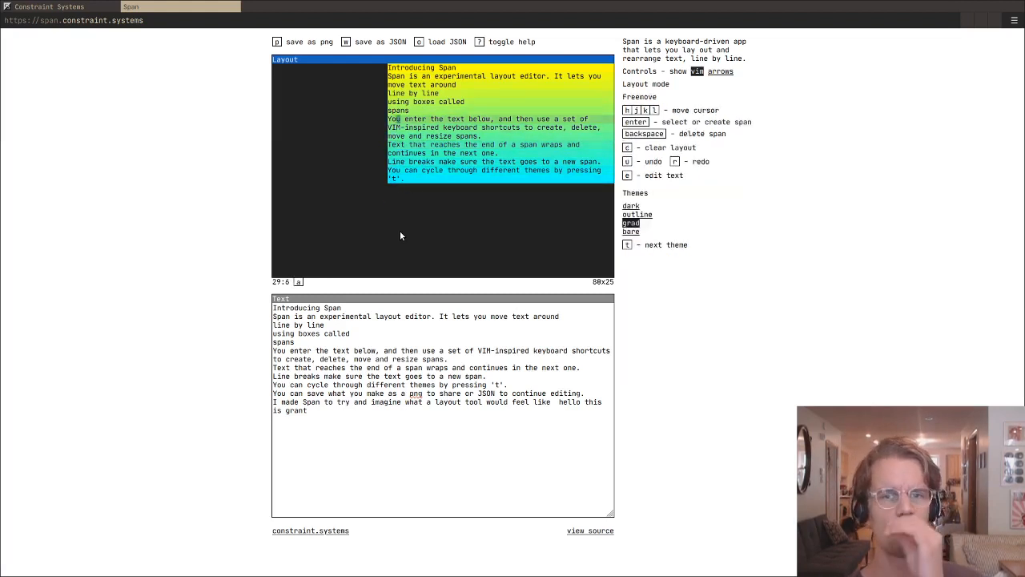
{"action": "key", "text": "Return"}
{"action": "key", "text": "shift+j"}
{"action": "key", "text": "shift+j"}
{"action": "key", "text": "shift+j"}
{"action": "key", "text": "shift+j"}
{"action": "key", "text": "shift+j"}
{"action": "key", "text": "shift+j"}
{"action": "key", "text": "shift+j"}
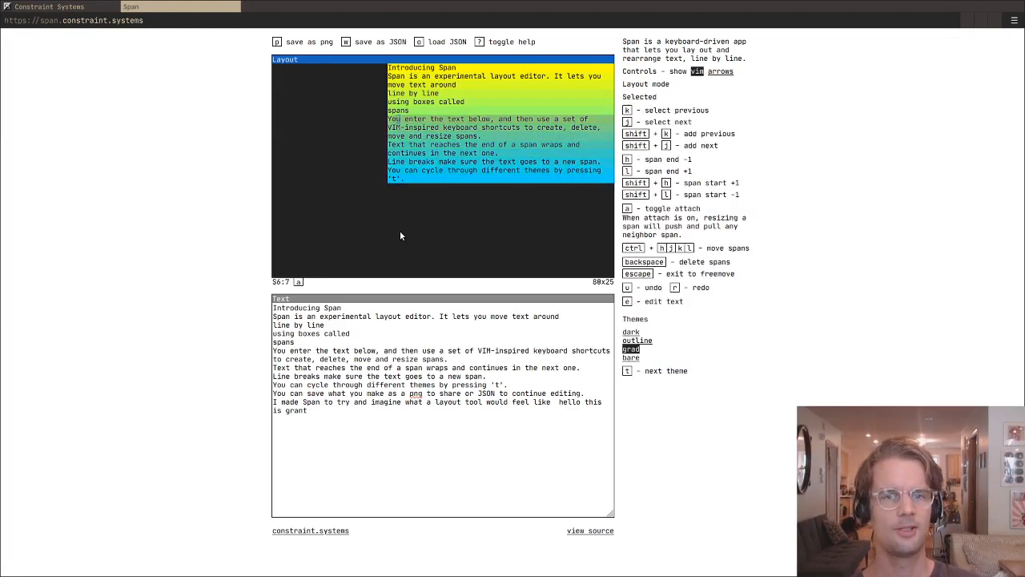
{"action": "key", "text": "ctrl+h"}
{"action": "key", "text": "ctrl+h"}
{"action": "key", "text": "ctrl+h"}
{"action": "key", "text": "ctrl+h"}
{"action": "key", "text": "ctrl+h"}
{"action": "key", "text": "ctrl+h"}
{"action": "key", "text": "ctrl+h"}
{"action": "key", "text": "ctrl+h"}
{"action": "key", "text": "ctrl+h"}
{"action": "key", "text": "ctrl+h"}
{"action": "key", "text": "ctrl+h"}
{"action": "key", "text": "ctrl+h"}
{"action": "key", "text": "ctrl+h"}
{"action": "key", "text": "ctrl+h"}
{"action": "key", "text": "ctrl+h"}
{"action": "key", "text": "ctrl+h"}
{"action": "key", "text": "ctrl+j"}
{"action": "key", "text": "ctrl+j"}
{"action": "key", "text": "ctrl+j"}
{"action": "key", "text": "ctrl+j"}
{"action": "key", "text": "ctrl+j"}
{"action": "key", "text": "ctrl+j"}
{"action": "key", "text": "ctrl+j"}
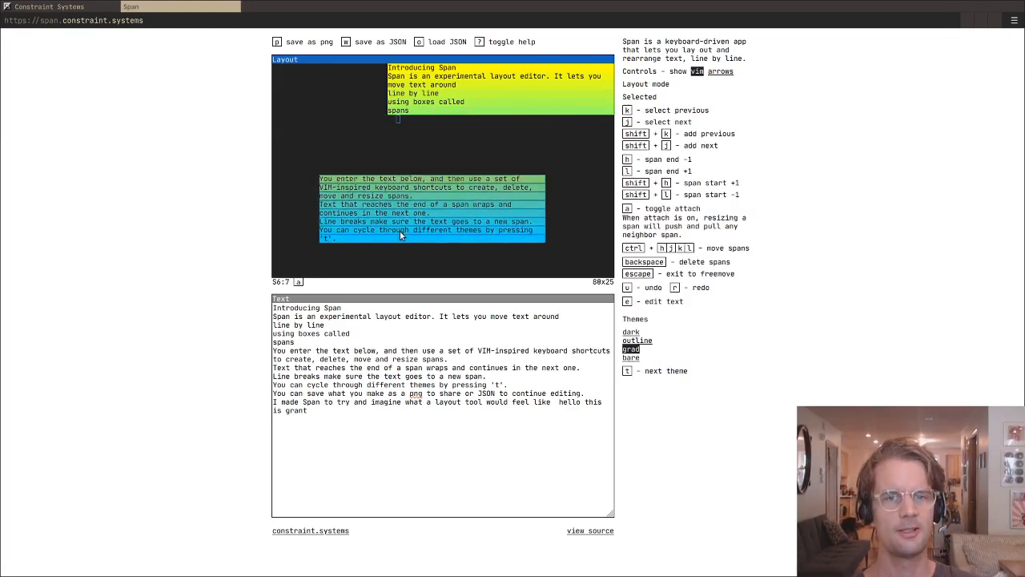
{"action": "key", "text": "ctrl+k"}
{"action": "key", "text": "ctrl+h"}
{"action": "key", "text": "ctrl+h"}
{"action": "key", "text": "ctrl+h"}
{"action": "key", "text": "ctrl+h"}
{"action": "key", "text": "ctrl+h"}
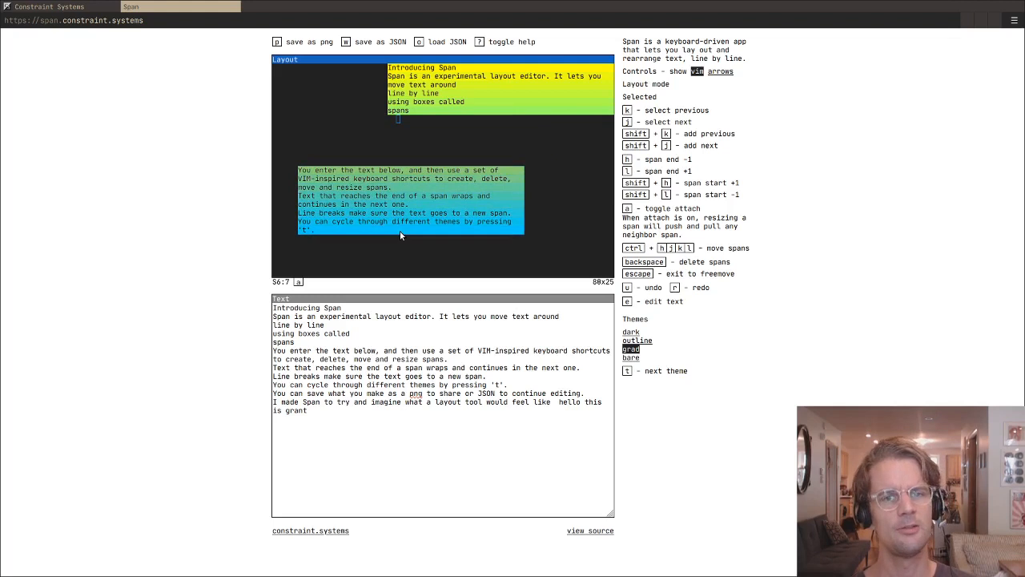
- Release the group selection and select only the first span of the lower block, on row 12
{"action": "key", "text": "Escape"}
{"action": "key", "text": "j"}
{"action": "key", "text": "j"}
{"action": "key", "text": "j"}
{"action": "key", "text": "j"}
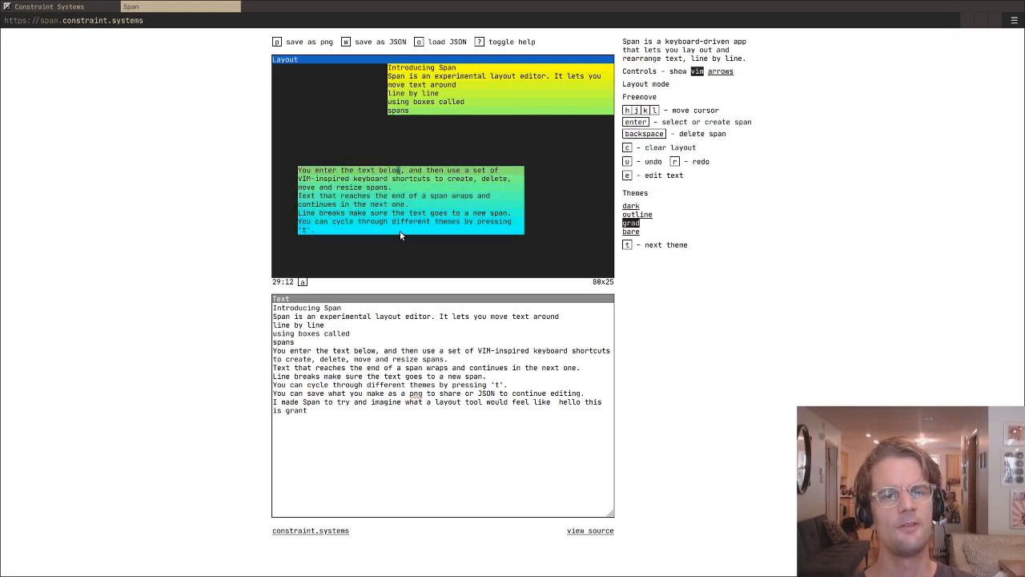
{"action": "key", "text": "Return"}
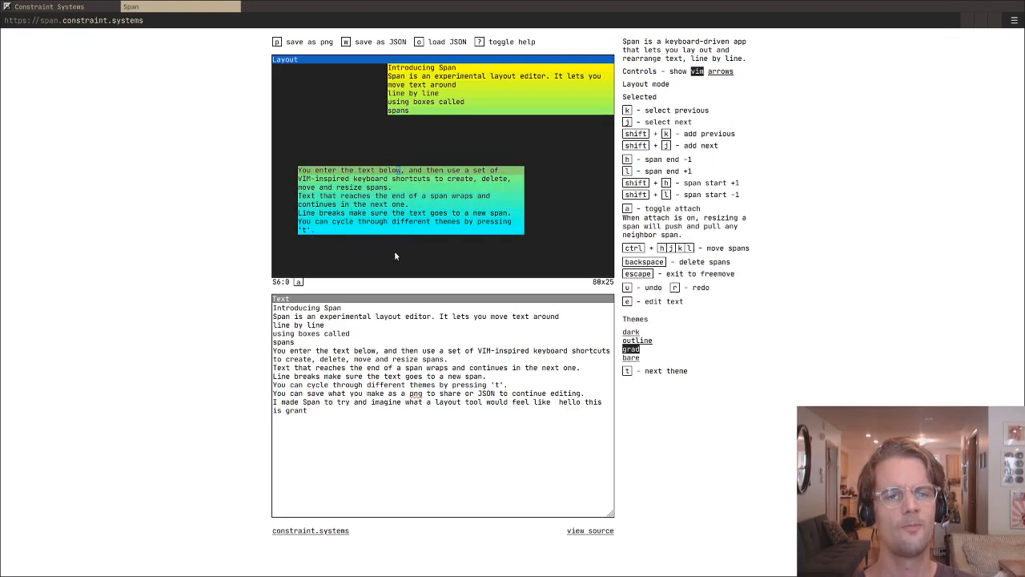
- Replace the whole text with two lines reading "text 1" and "text 2"
{"action": "left_click", "coordinate": [343, 423]}
{"action": "key", "text": "ctrl+a"}
{"action": "key", "text": "BackSpace"}
{"action": "type", "text": "text"}
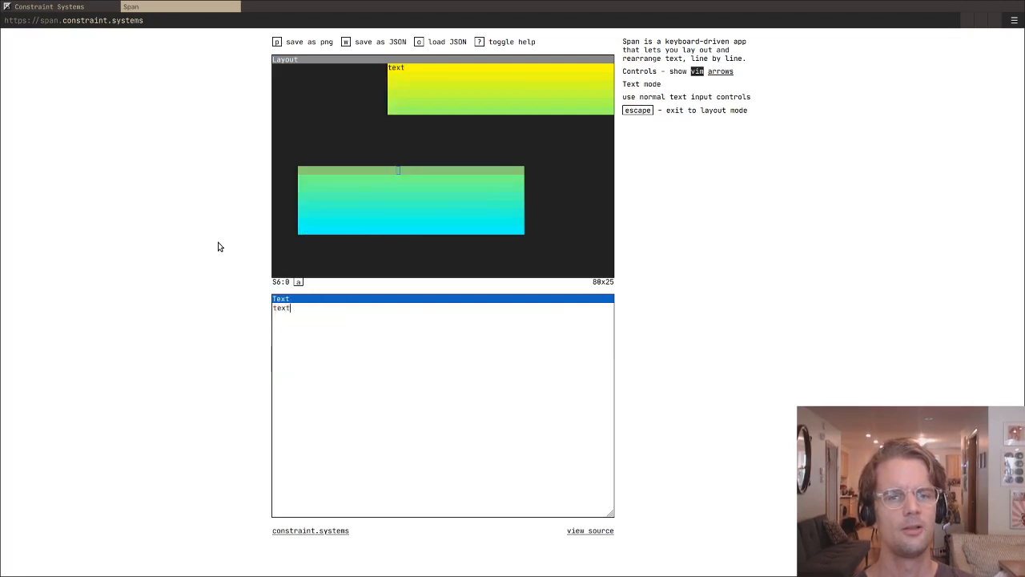
{"action": "type", "text": " 1"}
{"action": "key", "text": "Return"}
{"action": "type", "text": "5e"}
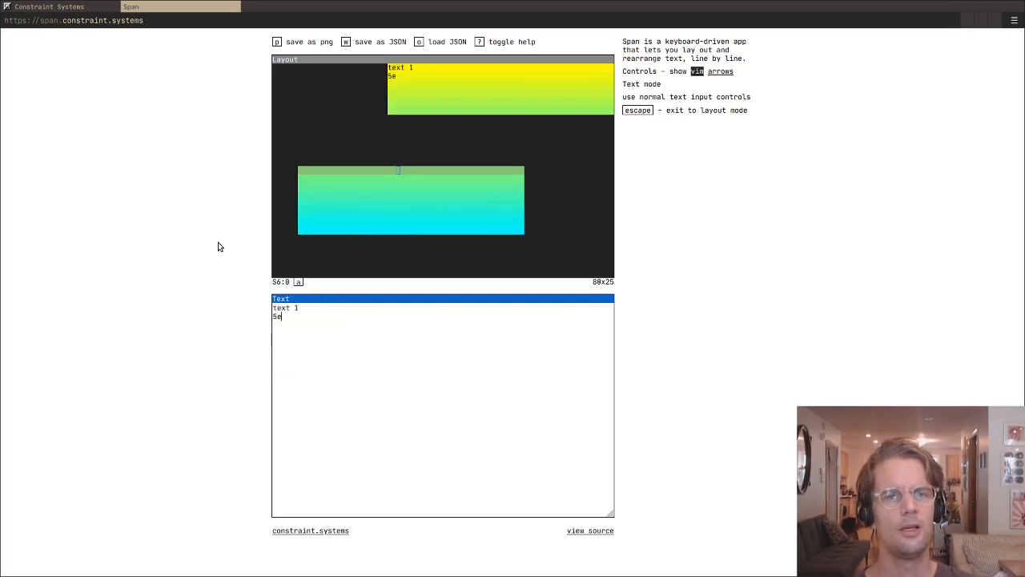
{"action": "key", "text": "BackSpace"}
{"action": "key", "text": "BackSpace"}
{"action": "type", "text": "text 2"}
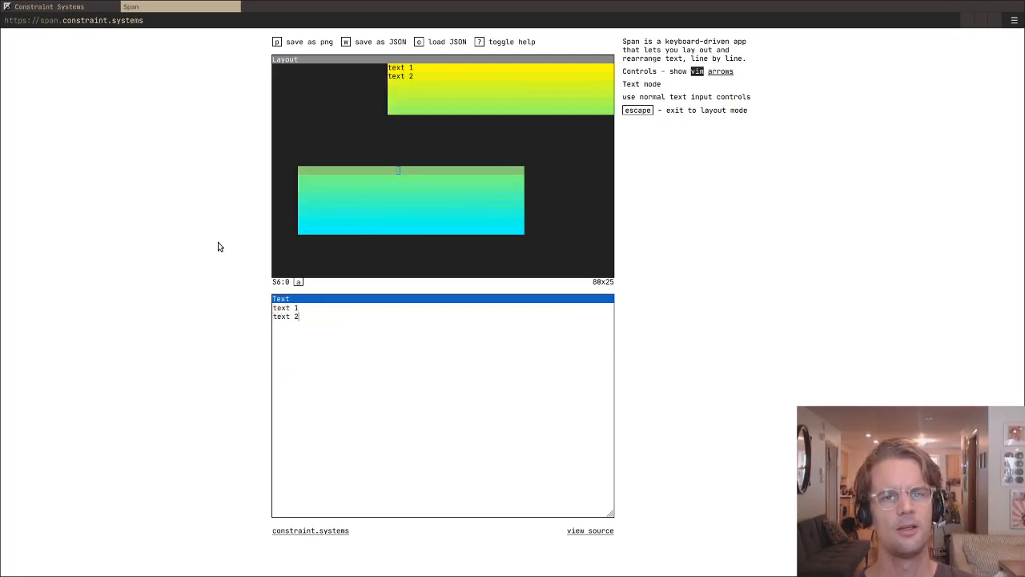
{"action": "key", "text": "BackSpace"}
{"action": "key", "text": "BackSpace"}
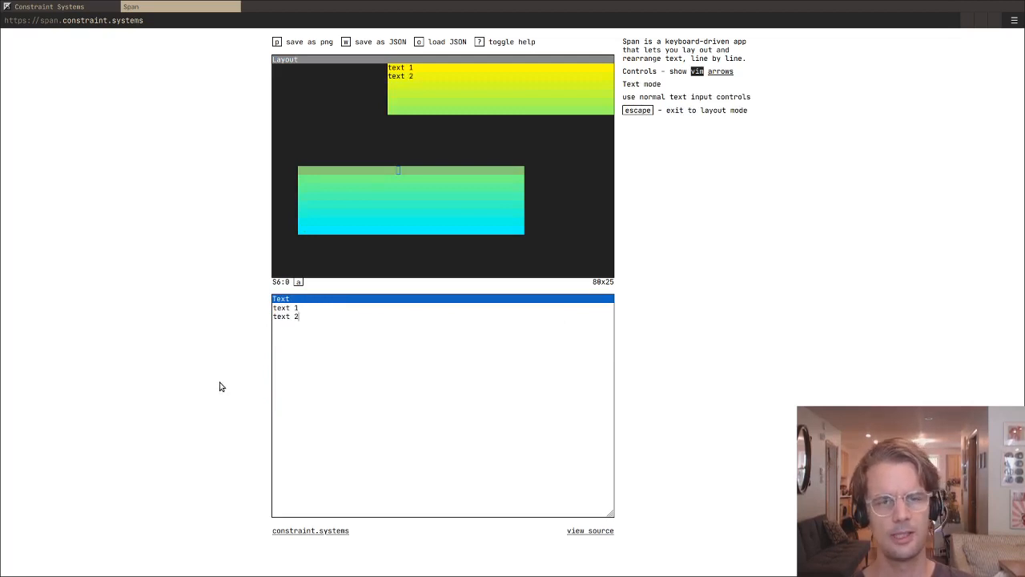
- Search Google for "moby dick first chapter" in a new browser tab and open the TIME result
{"action": "key", "text": "Escape"}
{"action": "key", "text": "ctrl+t"}
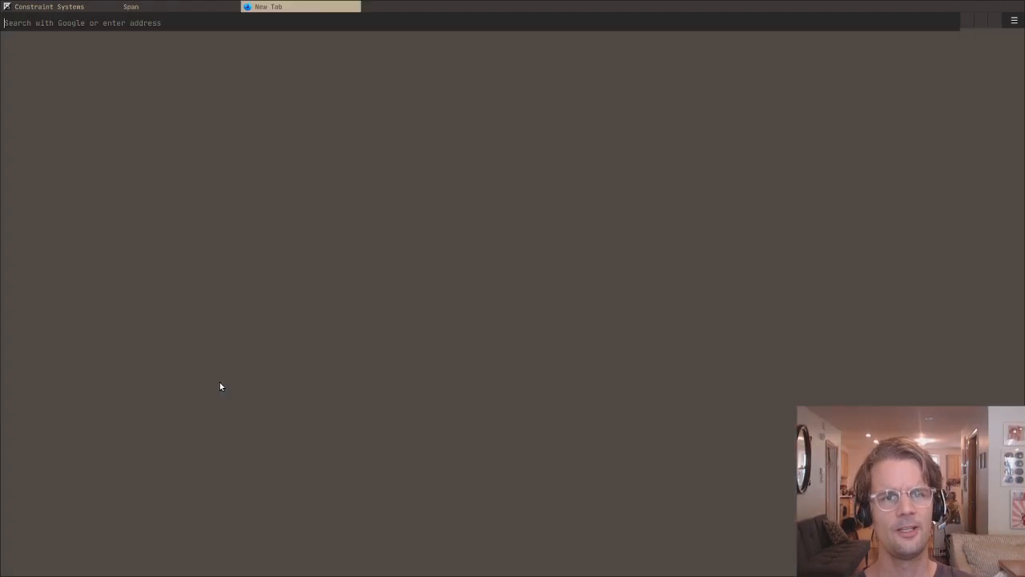
{"action": "type", "text": "moby dic"}
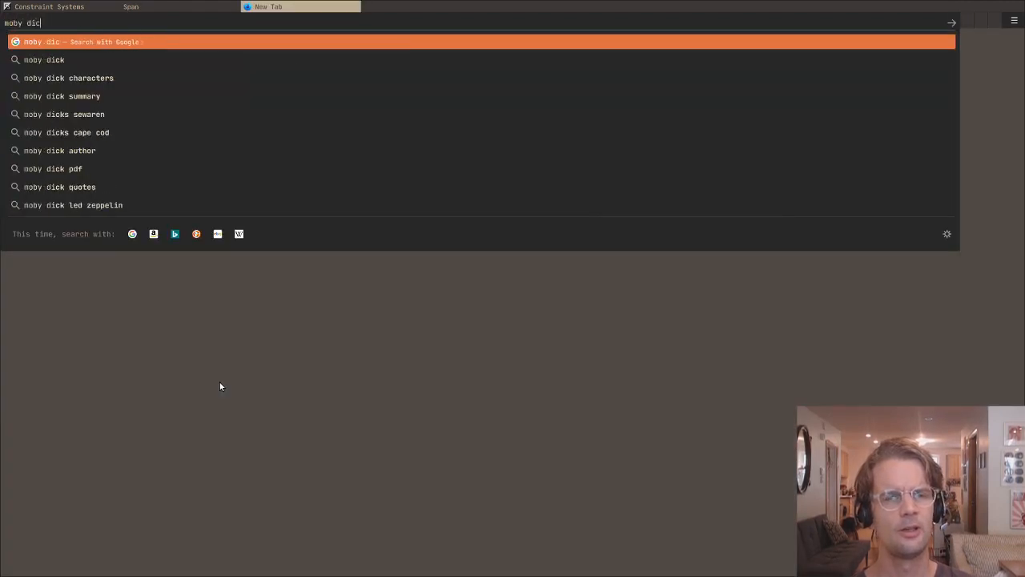
{"action": "type", "text": "k first"}
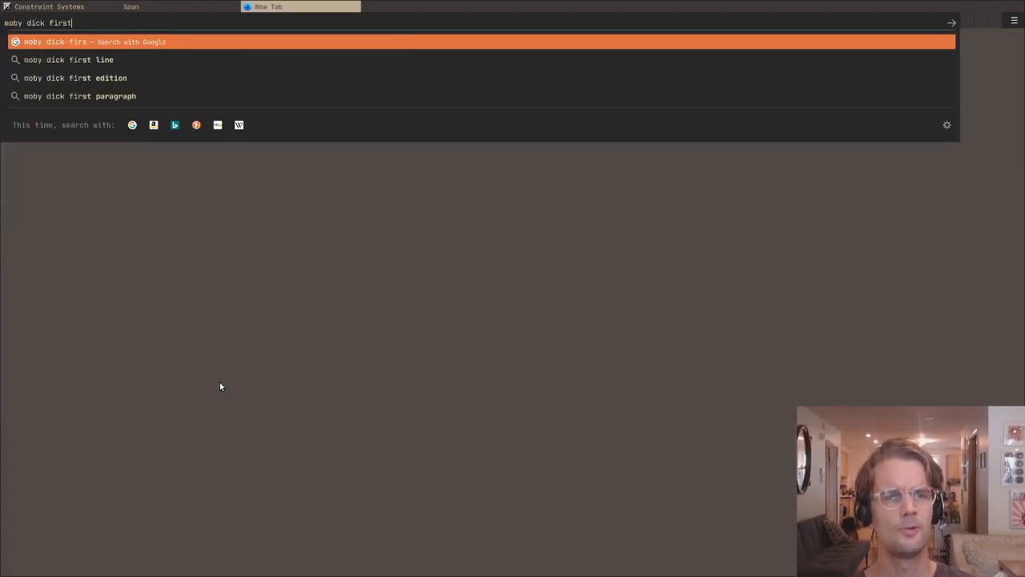
{"action": "type", "text": " chapter"}
{"action": "key", "text": "Return"}
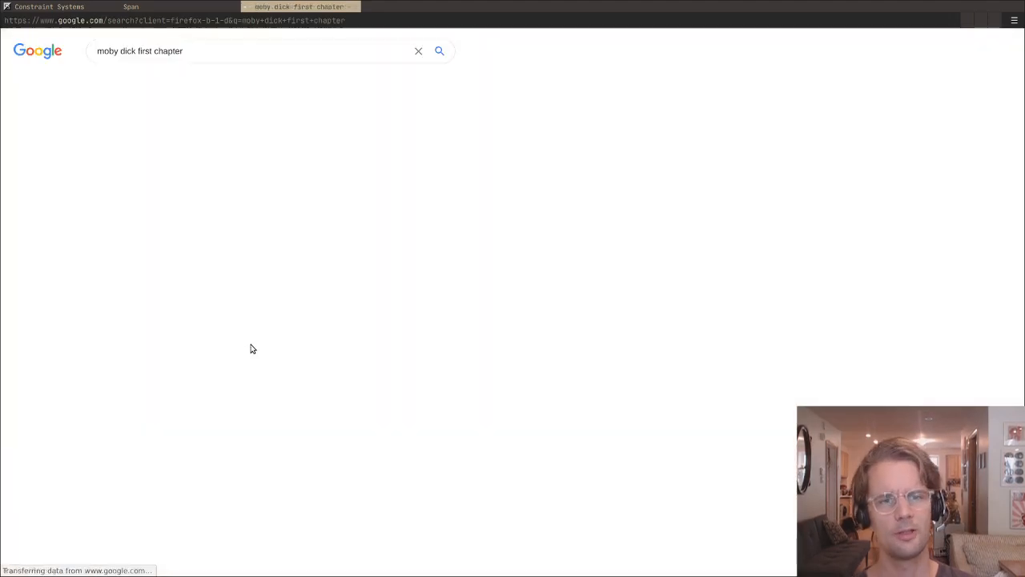
{"action": "left_click", "coordinate": [255, 141]}
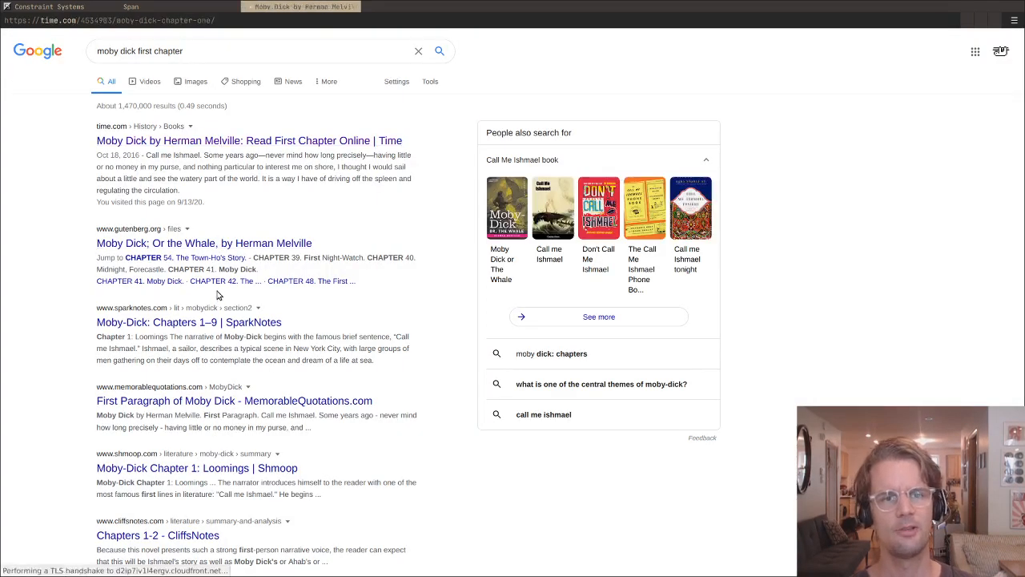
- Copy the opening paragraph of Chapter 1 from the TIME article and replace all of Span's text with it
{"action": "scroll", "coordinate": [332, 360], "scroll_direction": "down", "scroll_amount": 6}
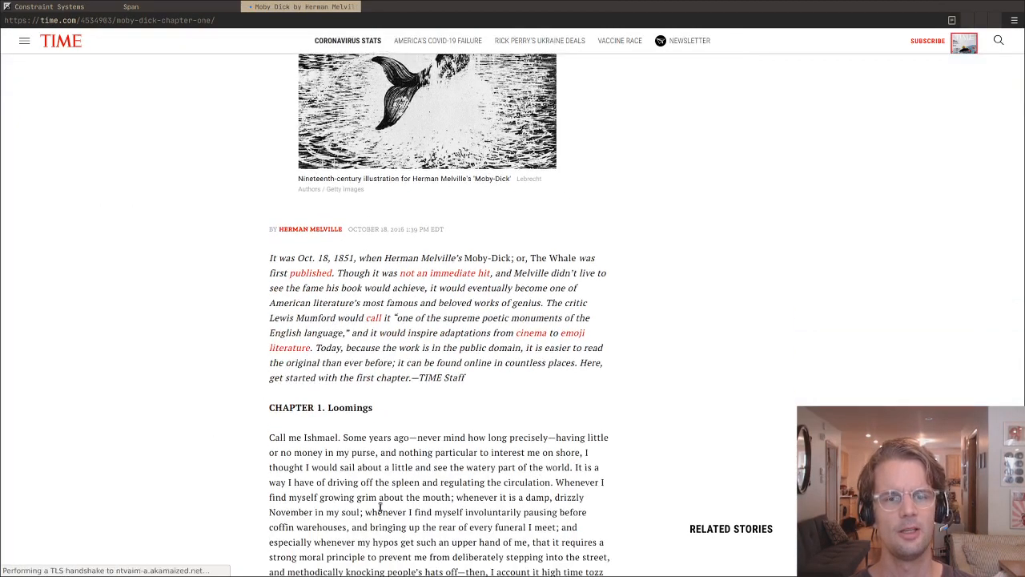
{"action": "left_click_drag", "start_coordinate": [352, 529], "coordinate": [252, 314]}
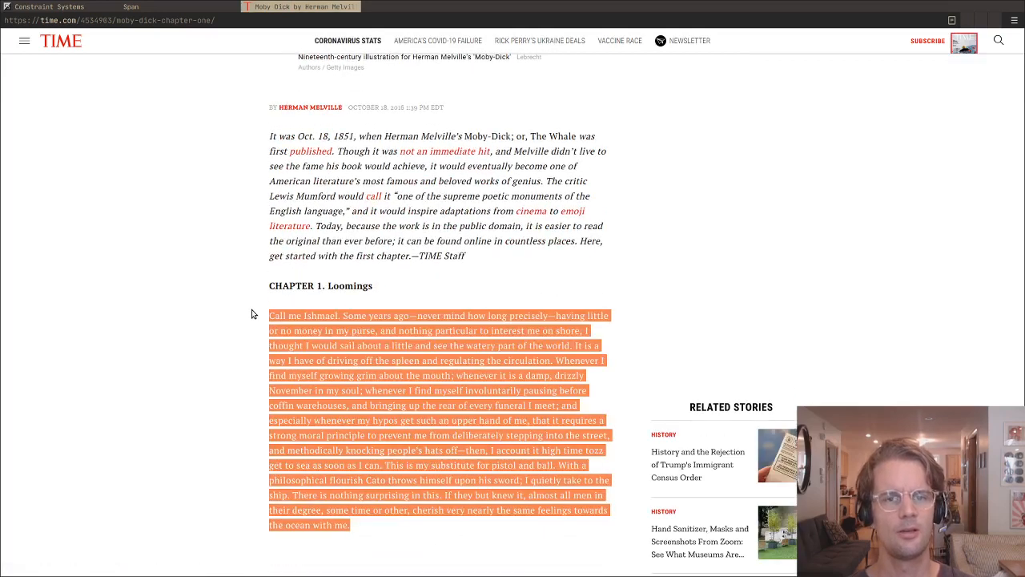
{"action": "left_click", "coordinate": [140, 6]}
{"action": "left_click", "coordinate": [374, 386]}
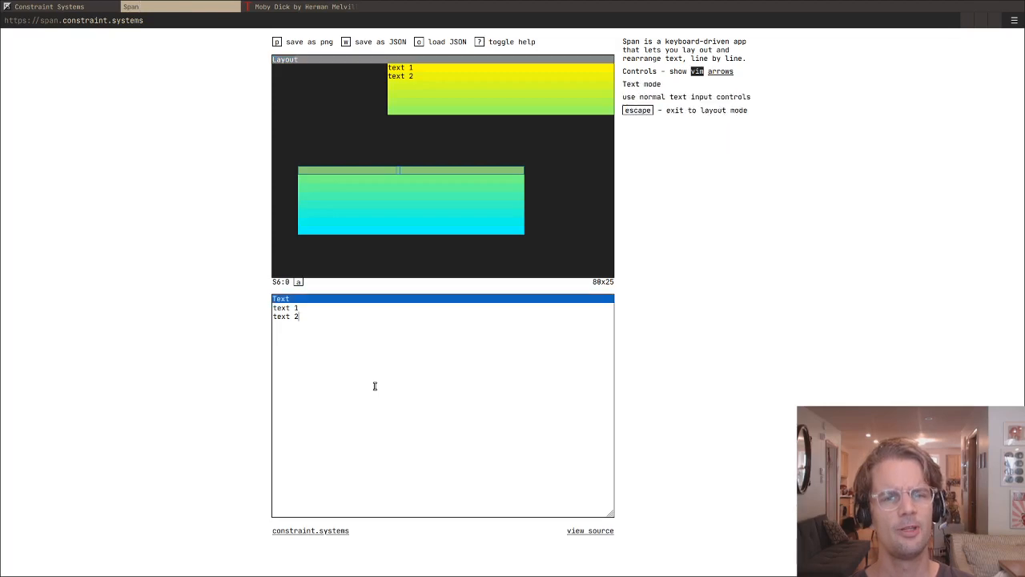
{"action": "key", "text": "ctrl+a"}
{"action": "type", "text": "Call me Ishmael. Some years ago—never mind how long precisely—having little or no money in my purse, and nothing particular to interest me on shore, I thought I would sail about a little and see the watery part of the world. It is a way I have of driving off the spleen and regulating the circulation. Whenever I find myself growing grim about the mouth; whenever it is a damp, drizzly November in my soul; whenever I find myself involuntarily pausing before coffin warehouses, and bringing up the rear of every funeral I meet; and especially whenever my hypos get such an upper hand of me, that it requires a strong moral principle to prevent me from deliberately stepping into the street, and methodically knocking people's hats off—then, I account it high time to get to sea as soon as I can. This is my substitute for pistol and ball. With a philosophical flourish Cato throws himself upon his sword; I quietly take to the ship. There is nothing surprising in this. If they but knew it, almost all men in their degree, some time or other, cherish very nearly the same feelings towards the ocean with me."}
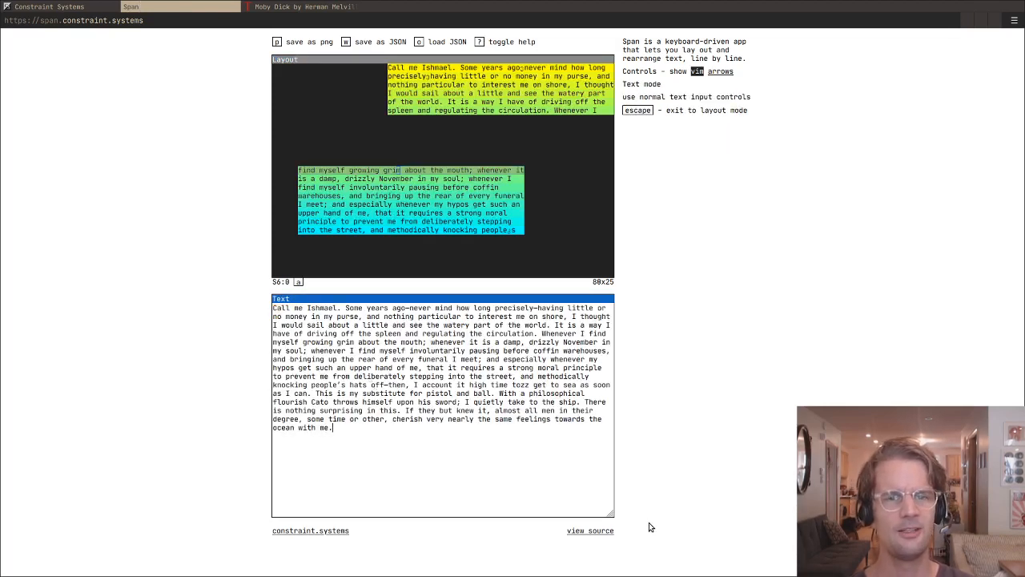
{"action": "key", "text": "Escape"}
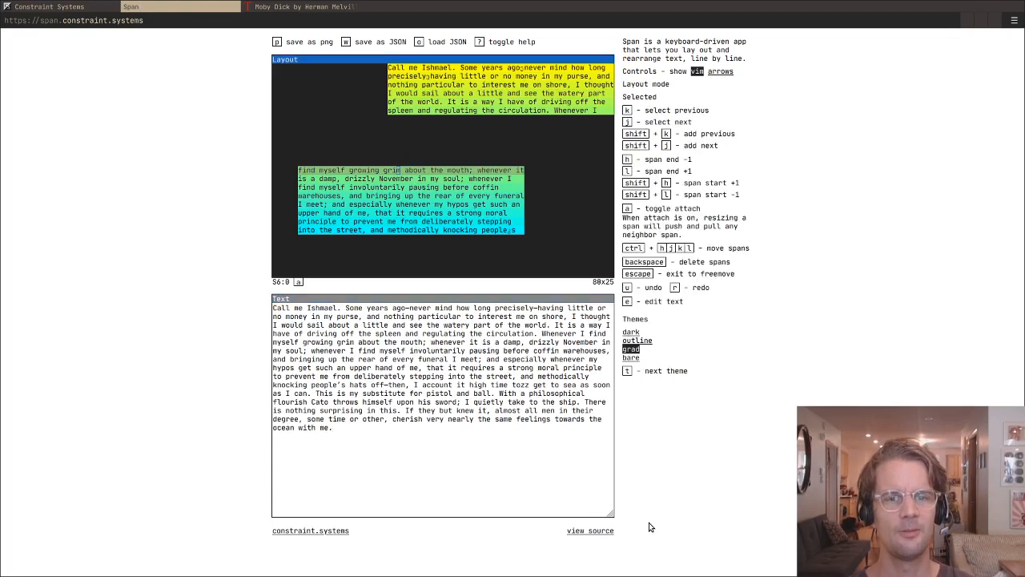
- Delete the first span of the lower block, on row 12
{"action": "key", "text": "j"}
{"action": "key", "text": "k"}
{"action": "key", "text": "BackSpace"}
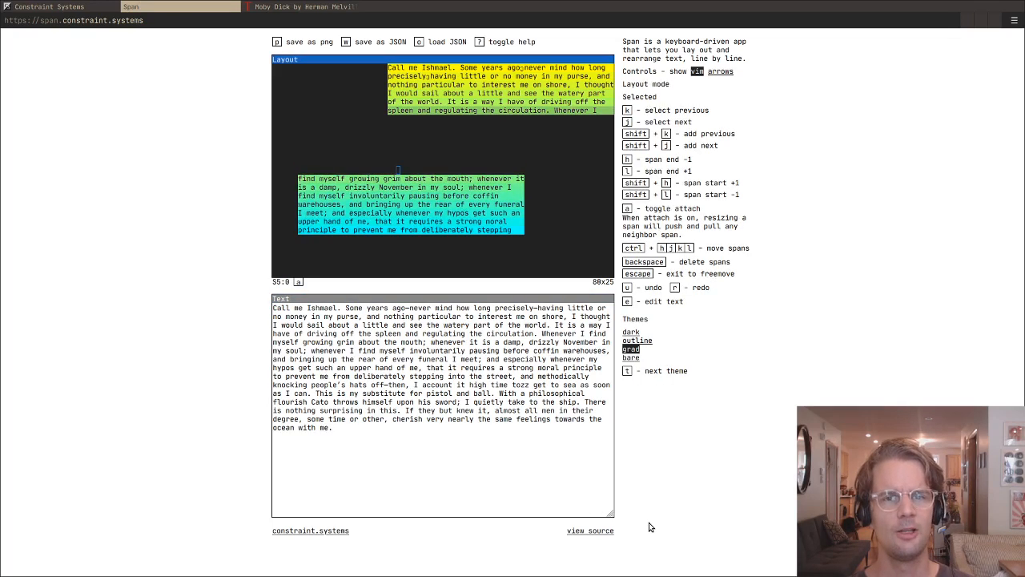
- Select the last six spans of the lower block by extending the selection upward from the bottom span
{"action": "key", "text": "j"}
{"action": "key", "text": "j"}
{"action": "key", "text": "j"}
{"action": "key", "text": "j"}
{"action": "key", "text": "j"}
- Select the upper block's last span together with all seven spans of the lower block and move them down one row
{"action": "key", "text": "j"}
{"action": "key", "text": "j"}
{"action": "key", "text": "shift+k"}
{"action": "key", "text": "shift+k"}
{"action": "key", "text": "shift+k"}
{"action": "key", "text": "shift+k"}
{"action": "key", "text": "shift+k"}
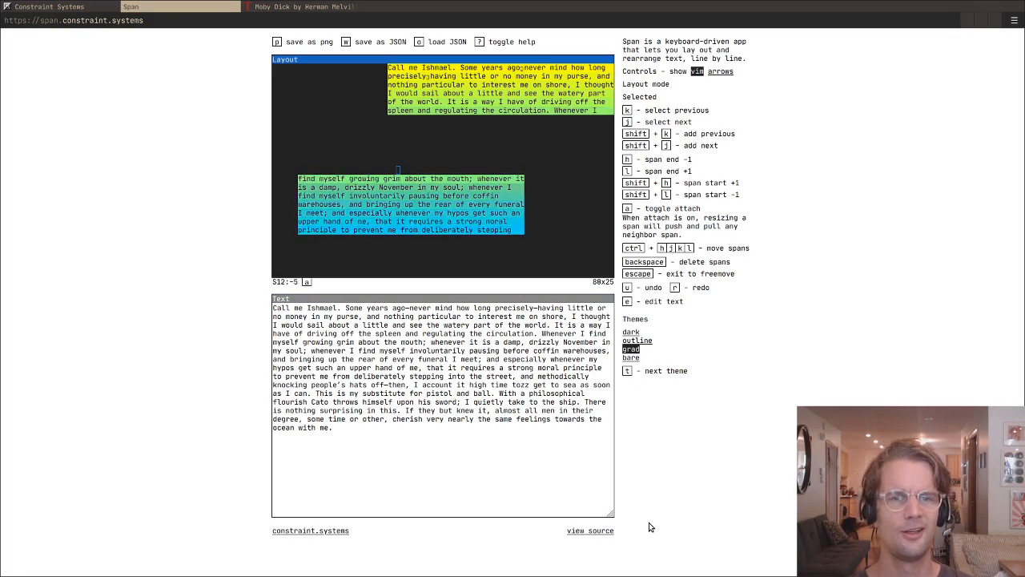
{"action": "key", "text": "k"}
{"action": "key", "text": "shift+k"}
{"action": "key", "text": "j"}
{"action": "key", "text": "j"}
{"action": "key", "text": "k"}
{"action": "key", "text": "k"}
{"action": "key", "text": "k"}
{"action": "key", "text": "shift+j"}
{"action": "key", "text": "shift+j"}
{"action": "key", "text": "shift+j"}
{"action": "key", "text": "shift+j"}
{"action": "key", "text": "shift+j"}
{"action": "key", "text": "shift+j"}
{"action": "key", "text": "shift+j"}
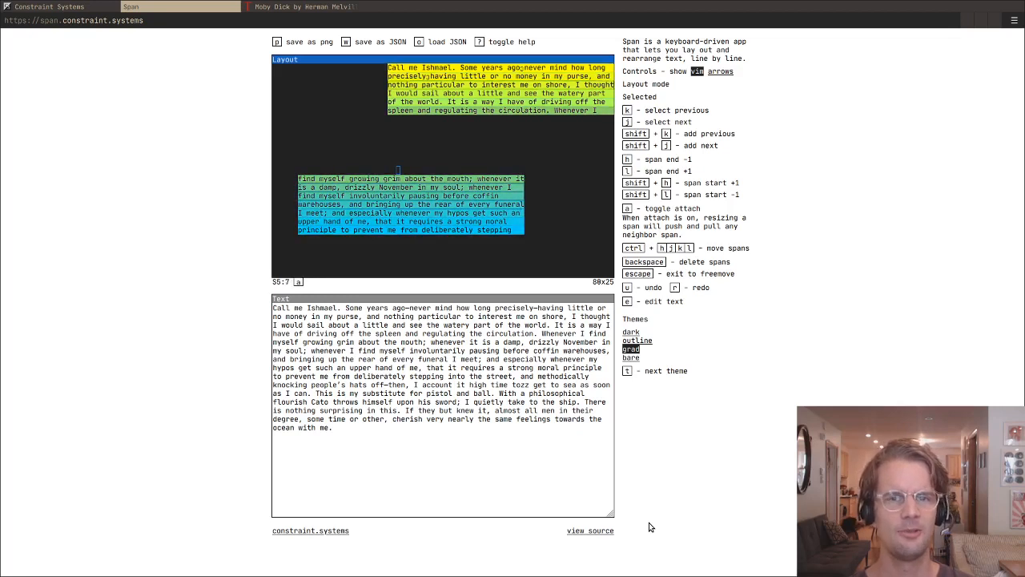
{"action": "key", "text": "ctrl+j"}
{"action": "key", "text": "Escape"}
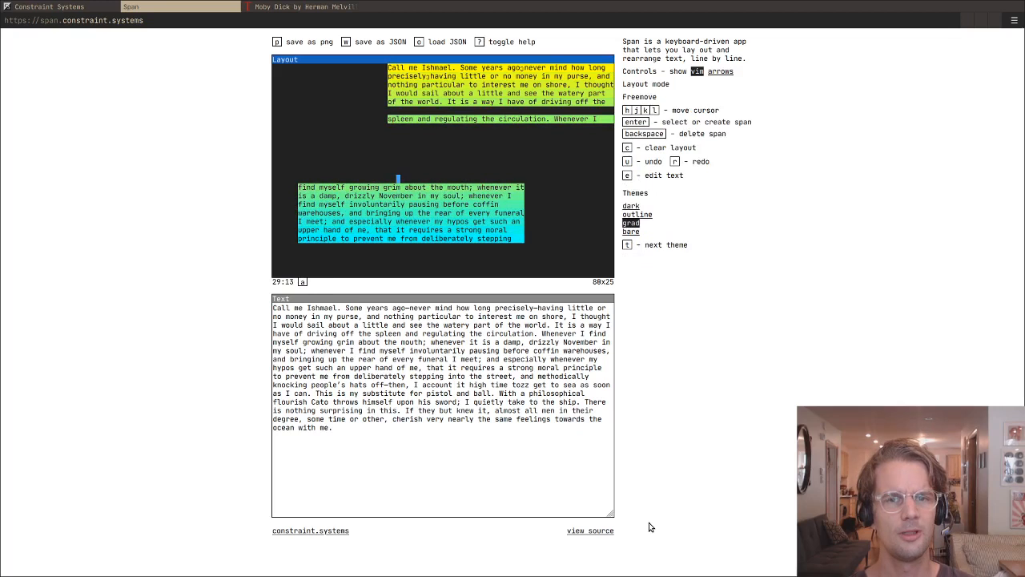
- Switch the layout to the dark theme and place the cursor on the lower block's first span
{"action": "key", "text": "t"}
{"action": "key", "text": "j"}
{"action": "key", "text": "t"}
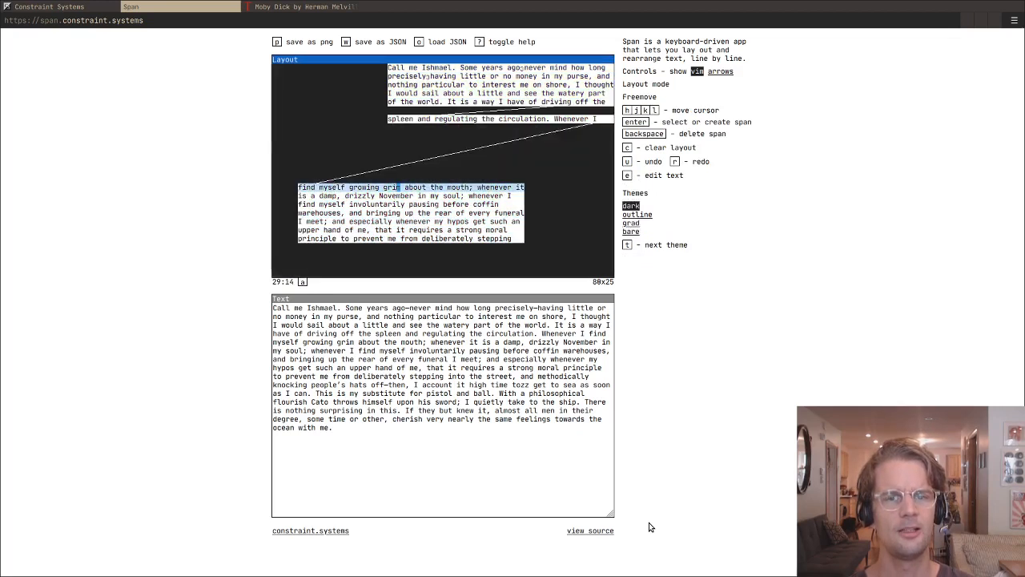
- Select all seven spans of the lower block and move them together to column 15, starting on row 8
{"action": "key", "text": "Return"}
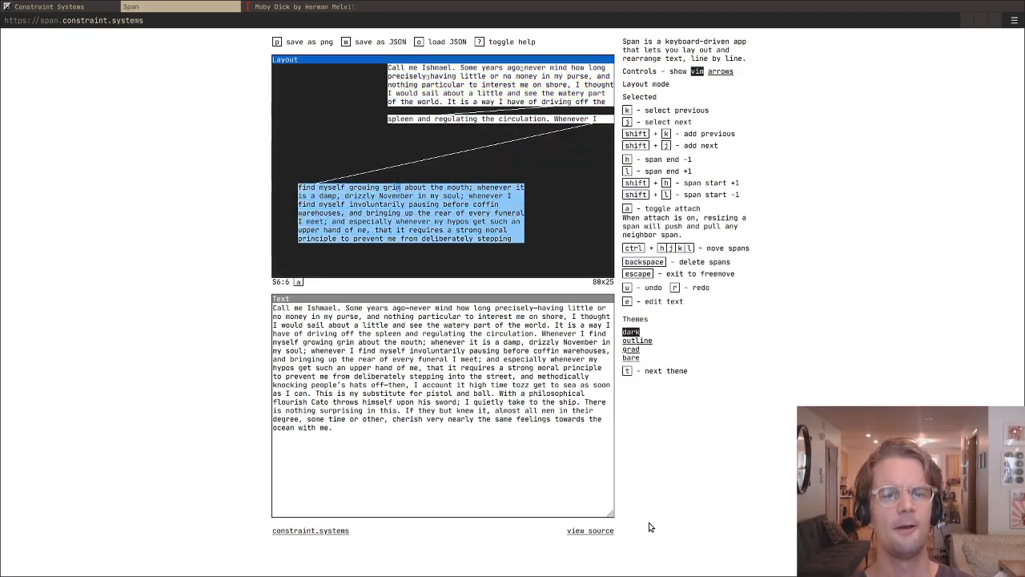
{"action": "key", "text": "ctrl+k"}
{"action": "key", "text": "ctrl+k"}
{"action": "key", "text": "ctrl+k"}
{"action": "key", "text": "ctrl+k"}
{"action": "key", "text": "ctrl+k"}
{"action": "key", "text": "ctrl+k"}
{"action": "key", "text": "ctrl+l"}
{"action": "key", "text": "ctrl+l"}
{"action": "key", "text": "ctrl+l"}
{"action": "key", "text": "ctrl+l"}
{"action": "key", "text": "ctrl+l"}
{"action": "key", "text": "ctrl+l"}
{"action": "key", "text": "ctrl+l"}
{"action": "key", "text": "ctrl+l"}
{"action": "key", "text": "ctrl+l"}
{"action": "key", "text": "ctrl+l"}
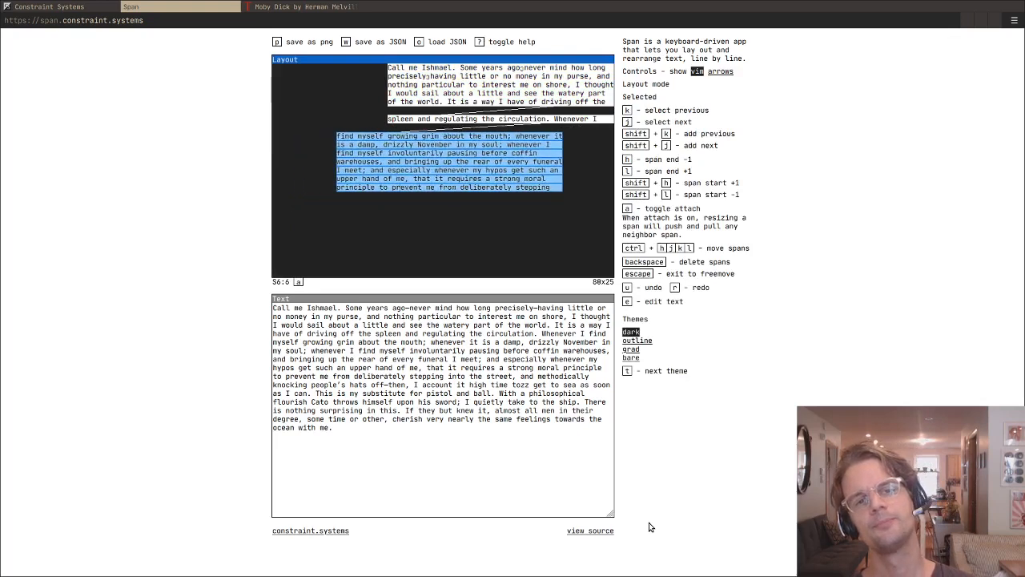
- Move the selected seven-span block around the layout, bringing it to column 5, starting on row 11
{"action": "key", "text": "ctrl+k"}
{"action": "key", "text": "ctrl+k"}
{"action": "key", "text": "ctrl+k"}
{"action": "key", "text": "ctrl+k"}
{"action": "key", "text": "ctrl+k"}
{"action": "key", "text": "ctrl+k"}
{"action": "key", "text": "ctrl+k"}
{"action": "key", "text": "ctrl+h"}
{"action": "key", "text": "ctrl+h"}
{"action": "key", "text": "ctrl+h"}
{"action": "key", "text": "ctrl+h"}
{"action": "key", "text": "ctrl+h"}
{"action": "key", "text": "ctrl+h"}
{"action": "key", "text": "ctrl+h"}
{"action": "key", "text": "ctrl+h"}
{"action": "key", "text": "ctrl+h"}
{"action": "key", "text": "ctrl+h"}
{"action": "key", "text": "ctrl+h"}
{"action": "key", "text": "ctrl+j"}
{"action": "key", "text": "ctrl+j"}
{"action": "key", "text": "ctrl+j"}
{"action": "key", "text": "ctrl+j"}
{"action": "key", "text": "ctrl+j"}
{"action": "key", "text": "ctrl+j"}
{"action": "key", "text": "ctrl+j"}
{"action": "key", "text": "ctrl+j"}
{"action": "key", "text": "ctrl+j"}
{"action": "key", "text": "ctrl+j"}
{"action": "key", "text": "ctrl+j"}
{"action": "key", "text": "ctrl+j"}
{"action": "key", "text": "ctrl+j"}
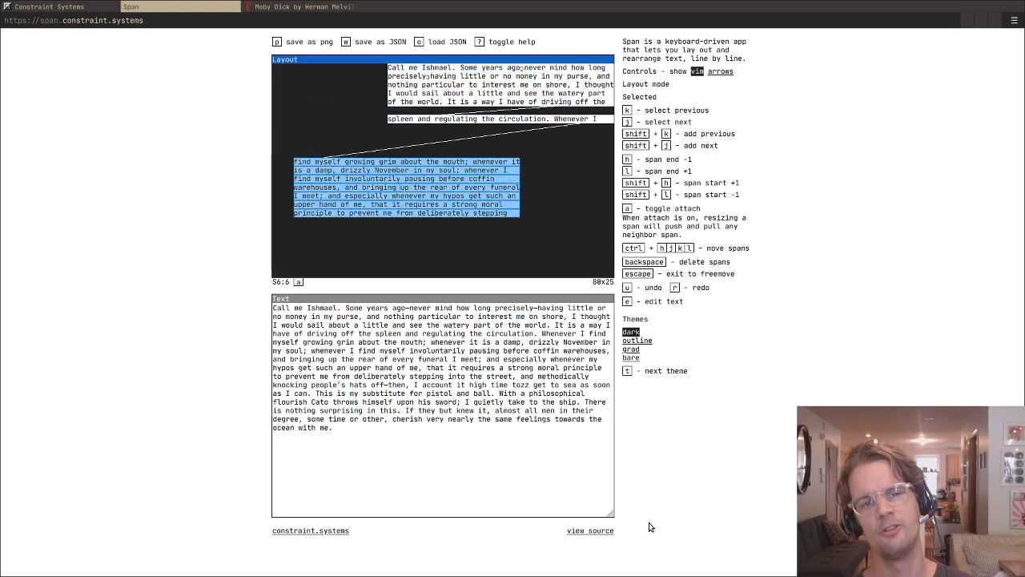
- Move the selected seven-span block down to start on row 14 and shorten its spans to about 33 columns
{"action": "key", "text": "h"}
{"action": "key", "text": "h"}
{"action": "key", "text": "h"}
{"action": "key", "text": "h"}
{"action": "key", "text": "h"}
{"action": "key", "text": "h"}
{"action": "key", "text": "h"}
{"action": "key", "text": "h"}
{"action": "key", "text": "h"}
{"action": "key", "text": "h"}
{"action": "key", "text": "h"}
{"action": "key", "text": "h"}
{"action": "key", "text": "h"}
{"action": "key", "text": "h"}
{"action": "key", "text": "h"}
{"action": "key", "text": "h"}
{"action": "key", "text": "h"}
{"action": "key", "text": "h"}
{"action": "key", "text": "h"}
- Select the isolated span between the two blocks and shorten it so its text ends with "circulation."
{"action": "key", "text": "k"}
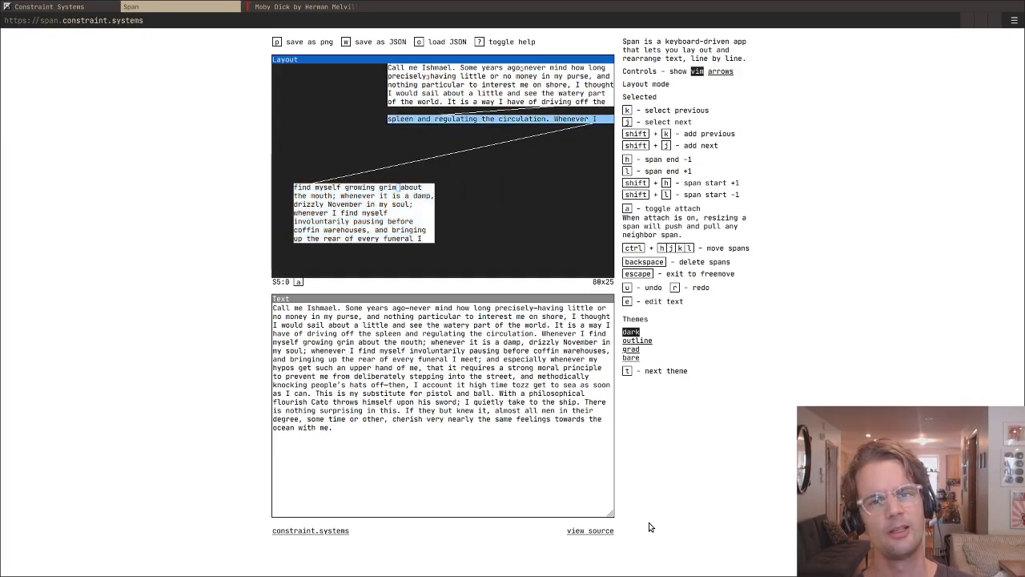
{"action": "key", "text": "k"}
{"action": "key", "text": "j"}
{"action": "key", "text": "h"}
{"action": "key", "text": "h"}
{"action": "key", "text": "h"}
{"action": "key", "text": "h"}
{"action": "key", "text": "h"}
{"action": "key", "text": "h"}
{"action": "key", "text": "h"}
{"action": "key", "text": "h"}
{"action": "key", "text": "h"}
{"action": "key", "text": "h"}
{"action": "key", "text": "h"}
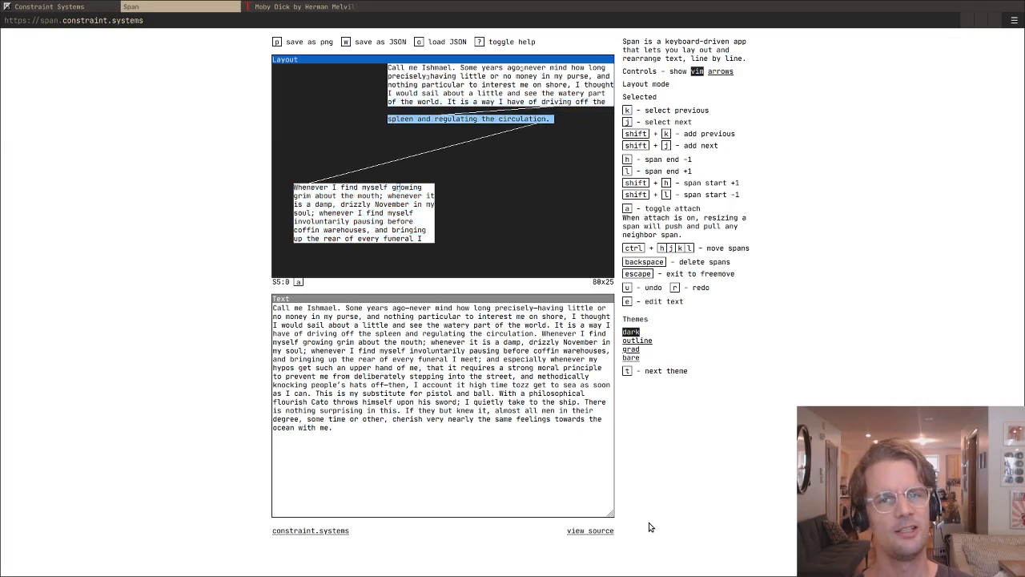
{"action": "key", "text": "j"}
{"action": "key", "text": "j"}
{"action": "key", "text": "k"}
{"action": "key", "text": "k"}
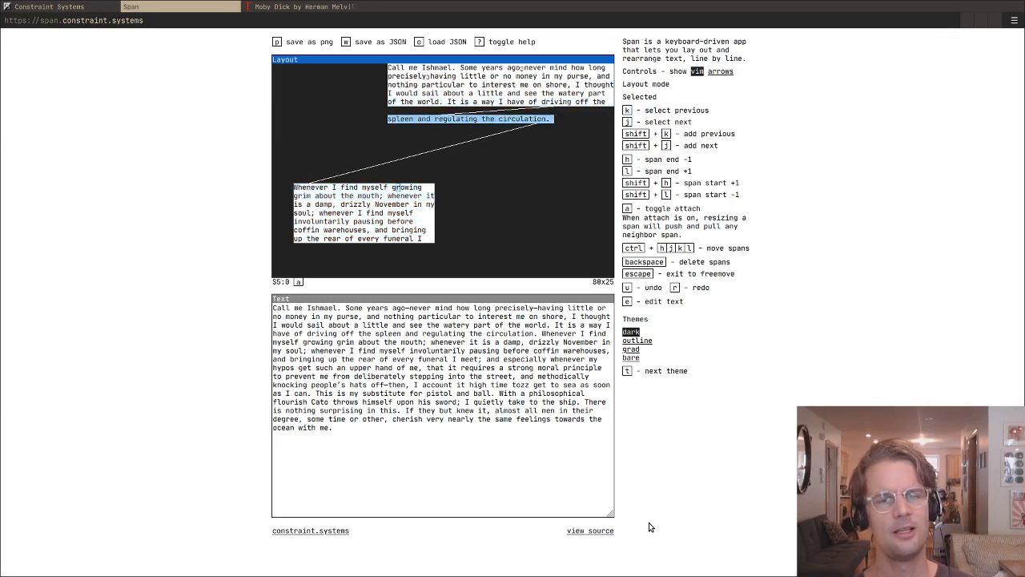
- Shorten the isolated span to about 17 columns and move it around the layout, bringing it to column 38 on row 8
{"action": "key", "text": "ctrl+h"}
{"action": "key", "text": "u"}
{"action": "key", "text": "u"}
{"action": "key", "text": "u"}
{"action": "key", "text": "u"}
{"action": "key", "text": "u"}
{"action": "key", "text": "u"}
{"action": "key", "text": "u"}
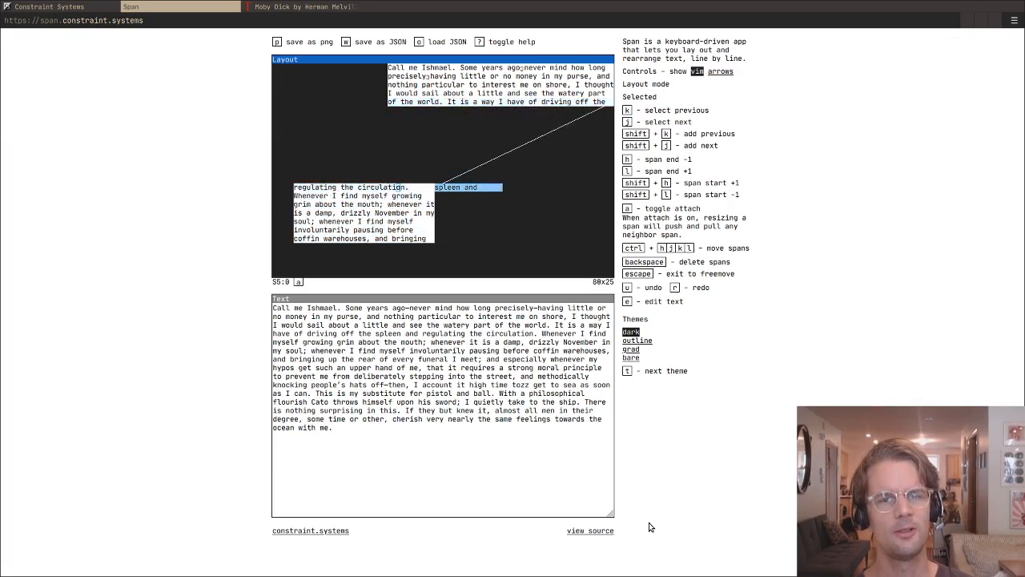
{"action": "key", "text": "ctrl+k"}
{"action": "key", "text": "ctrl+k"}
{"action": "key", "text": "ctrl+k"}
{"action": "key", "text": "ctrl+k"}
{"action": "key", "text": "ctrl+k"}
{"action": "key", "text": "ctrl+k"}
{"action": "key", "text": "ctrl+k"}
{"action": "key", "text": "ctrl+j"}
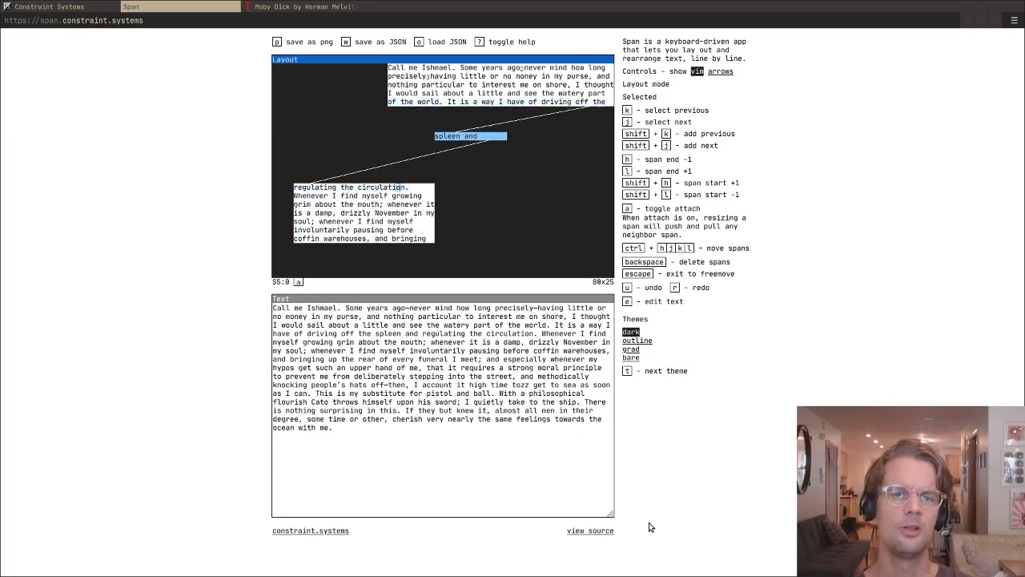
- Delete the isolated span, then shorten the upper block's last span to about 49 columns, starting at column 28
{"action": "key", "text": "BackSpace"}
{"action": "key", "text": "h"}
{"action": "key", "text": "h"}
{"action": "key", "text": "h"}
{"action": "key", "text": "h"}
{"action": "key", "text": "h"}
{"action": "key", "text": "h"}
{"action": "key", "text": "h"}
{"action": "key", "text": "h"}
{"action": "key", "text": "h"}
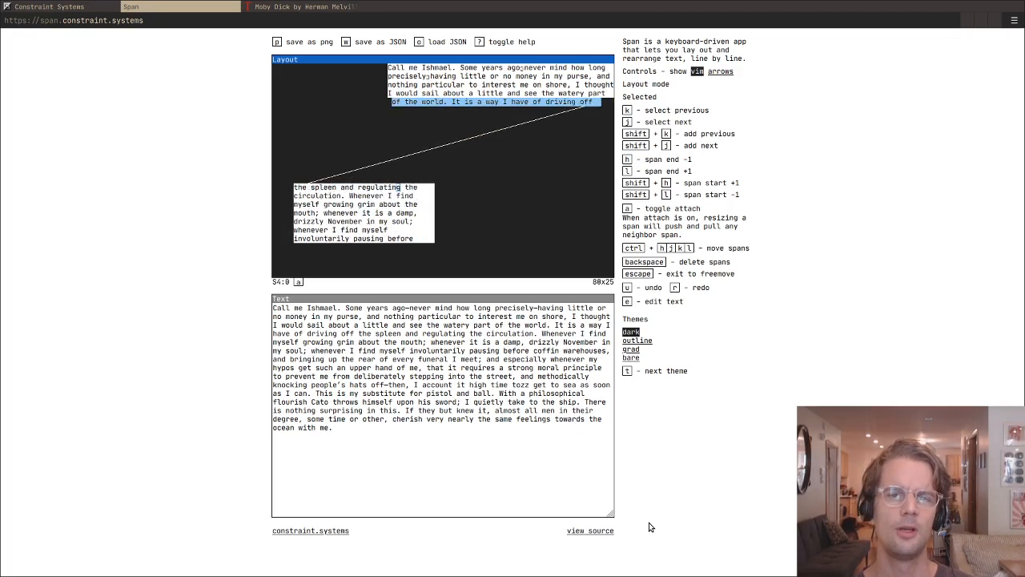
- Move the upper block's last span to column 16 on row 8 and resize it to about 44 columns
{"action": "key", "text": "ctrl+j"}
{"action": "key", "text": "ctrl+j"}
{"action": "key", "text": "ctrl+j"}
{"action": "key", "text": "ctrl+j"}
{"action": "key", "text": "ctrl+h"}
{"action": "key", "text": "ctrl+h"}
{"action": "key", "text": "ctrl+h"}
{"action": "key", "text": "ctrl+h"}
{"action": "key", "text": "ctrl+h"}
{"action": "key", "text": "ctrl+h"}
{"action": "key", "text": "ctrl+h"}
{"action": "key", "text": "ctrl+h"}
{"action": "key", "text": "ctrl+h"}
{"action": "key", "text": "ctrl+h"}
{"action": "key", "text": "ctrl+h"}
{"action": "key", "text": "ctrl+h"}
{"action": "key", "text": "l"}
{"action": "key", "text": "l"}
{"action": "key", "text": "l"}
{"action": "key", "text": "l"}
{"action": "key", "text": "l"}
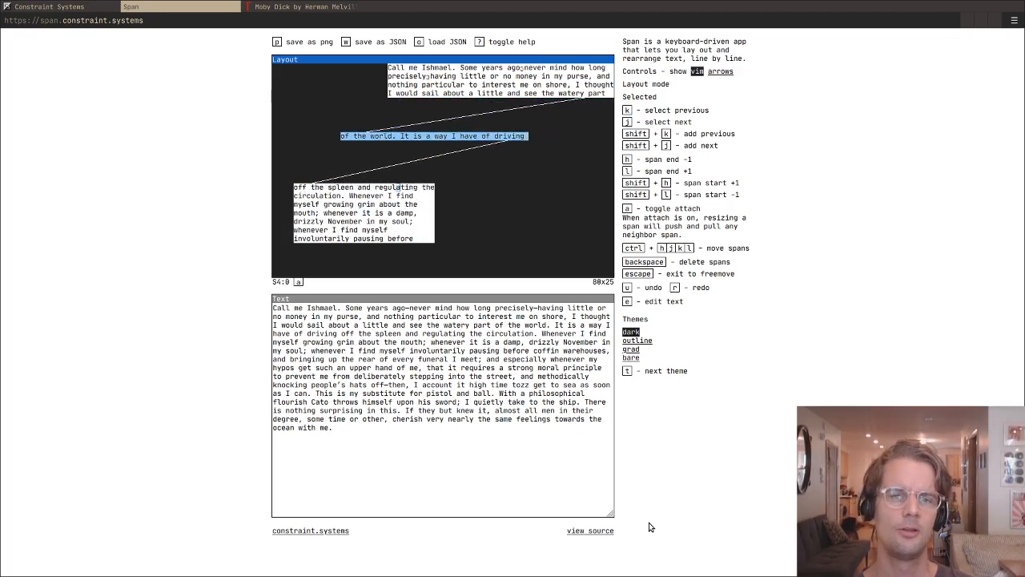
- Shorten the separated span on row 8 to about 13 columns so it holds only "of the world."
{"action": "key", "text": "h"}
{"action": "key", "text": "h"}
{"action": "key", "text": "h"}
{"action": "key", "text": "h"}
{"action": "key", "text": "h"}
{"action": "key", "text": "h"}
{"action": "key", "text": "h"}
{"action": "key", "text": "h"}
{"action": "key", "text": "h"}
{"action": "key", "text": "h"}
{"action": "key", "text": "h"}
{"action": "key", "text": "h"}
{"action": "key", "text": "h"}
{"action": "key", "text": "h"}
{"action": "key", "text": "h"}
{"action": "key", "text": "h"}
{"action": "key", "text": "h"}
{"action": "key", "text": "h"}
{"action": "key", "text": "h"}
{"action": "key", "text": "h"}
{"action": "key", "text": "h"}
{"action": "key", "text": "h"}
{"action": "key", "text": "h"}
{"action": "key", "text": "h"}
{"action": "key", "text": "h"}
{"action": "key", "text": "h"}
{"action": "key", "text": "h"}
{"action": "key", "text": "h"}
{"action": "key", "text": "h"}
{"action": "key", "text": "h"}
{"action": "key", "text": "h"}
{"action": "key", "text": "h"}
{"action": "key", "text": "h"}
{"action": "key", "text": "h"}
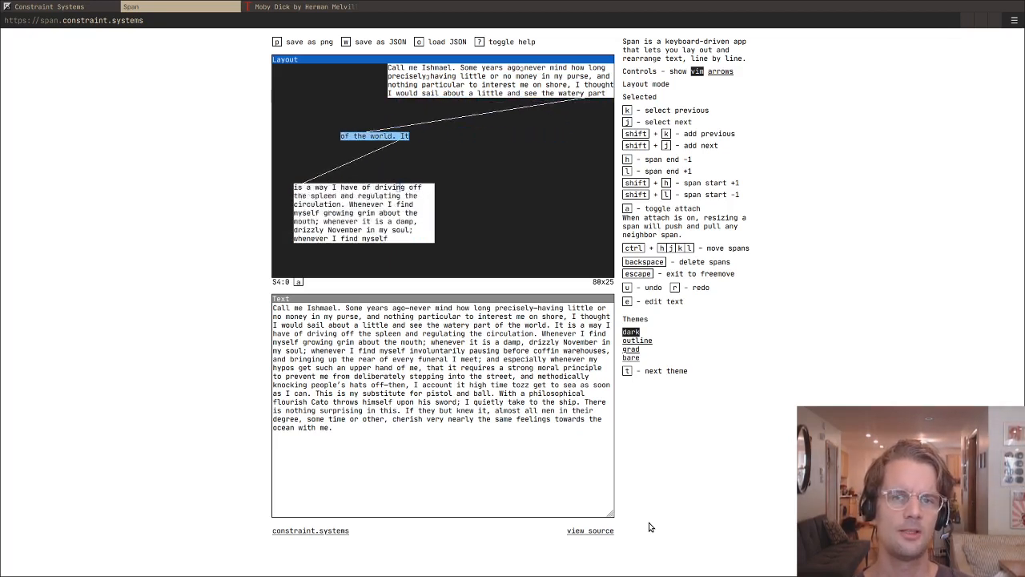
- Select the "I would sail about a little" span and move it out of the upper block to column 2 on row 6
{"action": "key", "text": "k"}
{"action": "key", "text": "ctrl+j"}
{"action": "key", "text": "ctrl+j"}
{"action": "key", "text": "ctrl+j"}
{"action": "key", "text": "ctrl+h"}
{"action": "key", "text": "ctrl+h"}
{"action": "key", "text": "ctrl+h"}
{"action": "key", "text": "ctrl+h"}
{"action": "key", "text": "ctrl+h"}
{"action": "key", "text": "ctrl+h"}
{"action": "key", "text": "ctrl+h"}
{"action": "key", "text": "ctrl+h"}
{"action": "key", "text": "ctrl+h"}
{"action": "key", "text": "ctrl+h"}
{"action": "key", "text": "ctrl+h"}
{"action": "key", "text": "ctrl+h"}
{"action": "key", "text": "ctrl+h"}
{"action": "key", "text": "ctrl+h"}
{"action": "key", "text": "ctrl+h"}
{"action": "key", "text": "ctrl+h"}
{"action": "key", "text": "ctrl+h"}
{"action": "key", "text": "ctrl+h"}
{"action": "key", "text": "ctrl+h"}
{"action": "key", "text": "ctrl+h"}
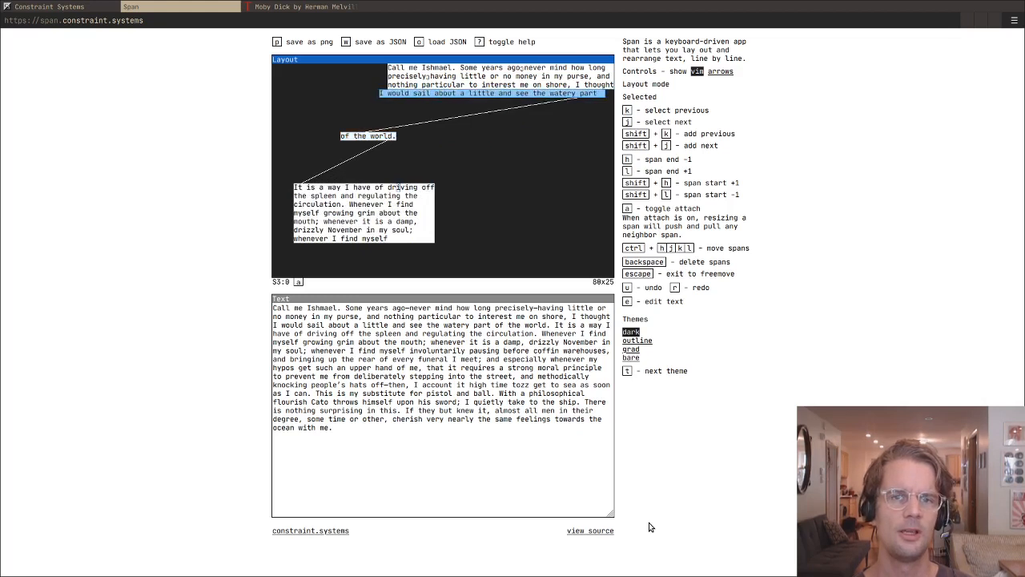
{"action": "key", "text": "ctrl+h"}
{"action": "key", "text": "ctrl+h"}
{"action": "key", "text": "ctrl+h"}
{"action": "key", "text": "ctrl+h"}
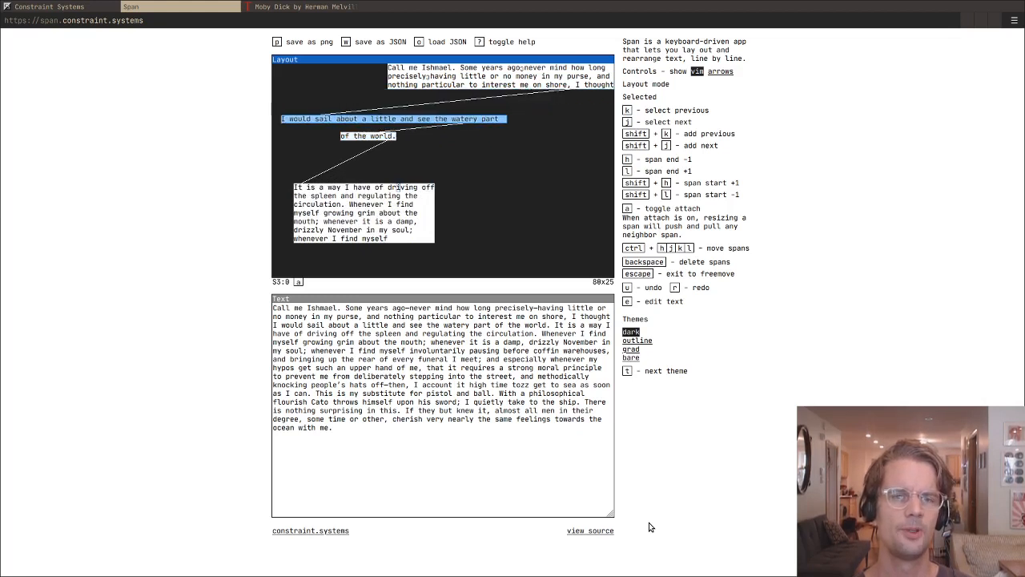
- Shift the separated span on row 6 to column 7 and lengthen it to about 56 columns
{"action": "key", "text": "ctrl+l"}
{"action": "key", "text": "ctrl+l"}
{"action": "key", "text": "ctrl+l"}
{"action": "key", "text": "ctrl+l"}
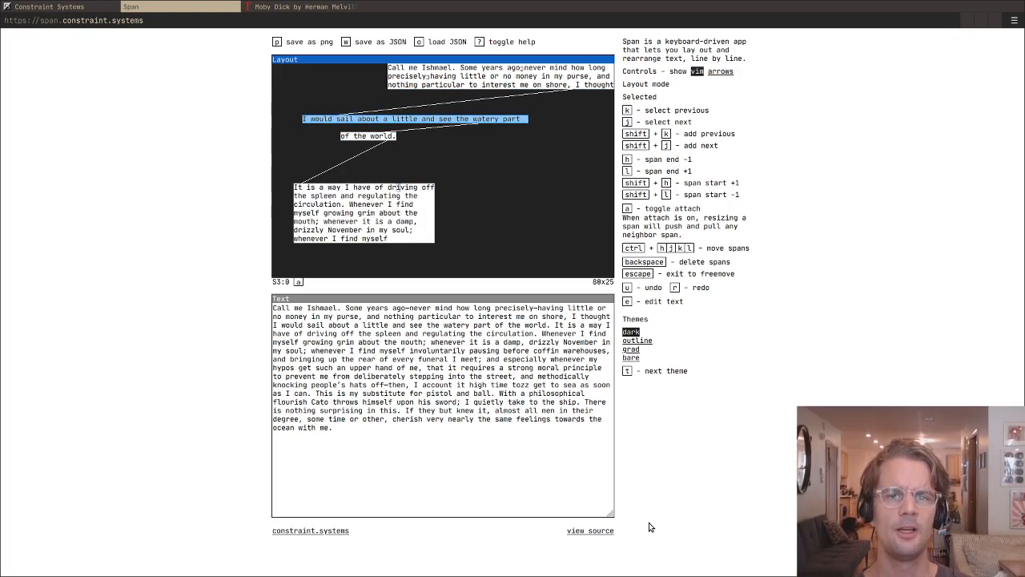
{"action": "key", "text": "l"}
{"action": "key", "text": "l"}
{"action": "key", "text": "l"}
- Select the upper block's last span, "nothing particular to interest me", and shorten it from its end
{"action": "key", "text": "k"}
{"action": "key", "text": "h"}
{"action": "key", "text": "h"}
{"action": "key", "text": "h"}
{"action": "key", "text": "h"}
{"action": "key", "text": "h"}
{"action": "key", "text": "h"}
{"action": "key", "text": "h"}
{"action": "key", "text": "h"}
{"action": "key", "text": "h"}
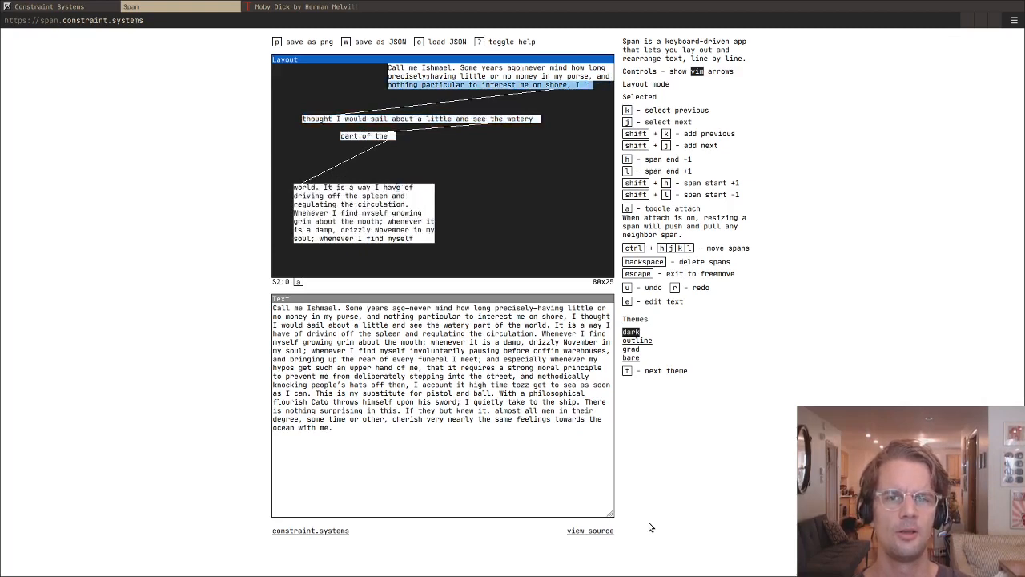
{"action": "key", "text": "h"}
{"action": "key", "text": "h"}
- Open the Constraint Systems gallery at constraint.systems/gallery/ in a new browser tab
{"action": "key", "text": "ctrl+t"}
{"action": "type", "text": "constr"}
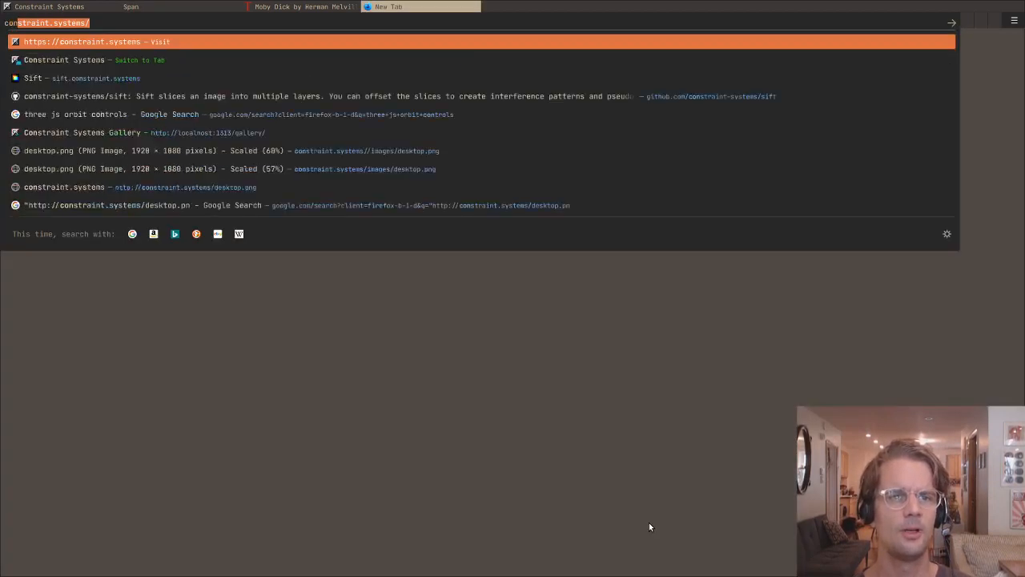
{"action": "type", "text": "al"}
{"action": "key", "text": "Return"}
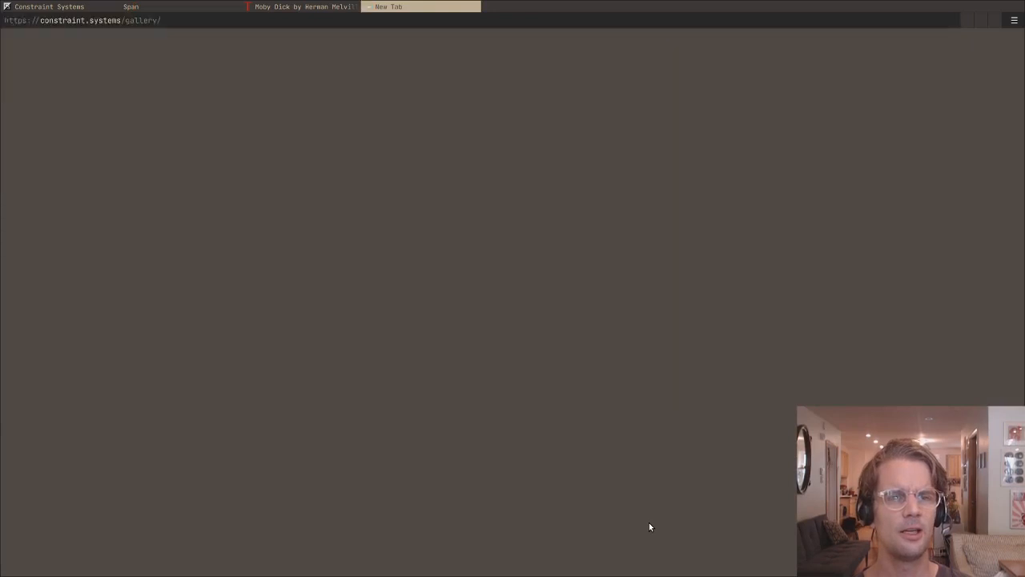
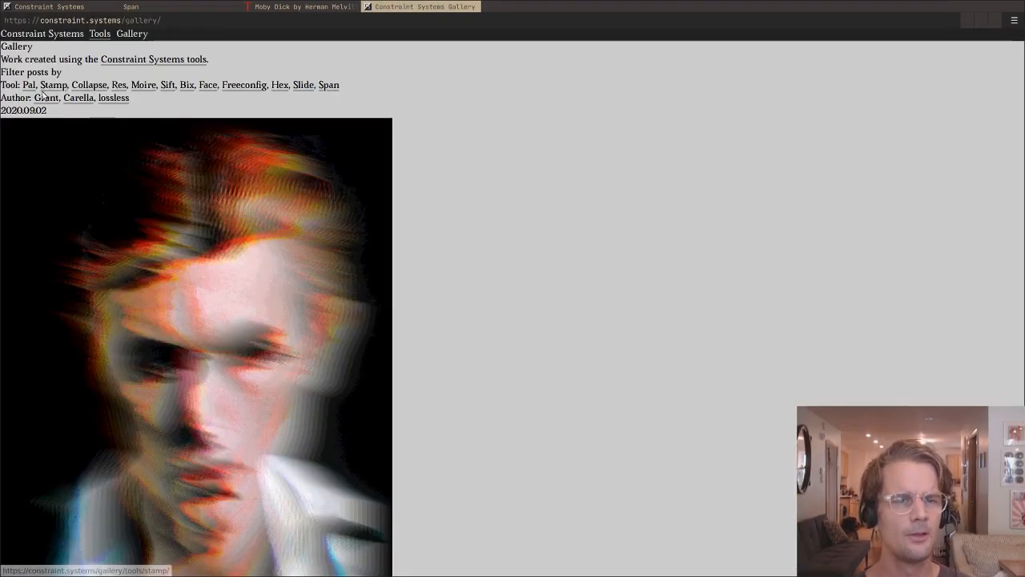
- Filter the gallery by the Span tool and open the 2020.07.04 post with the Phoebe Bridges lyrics layout
{"action": "left_click", "coordinate": [328, 85]}
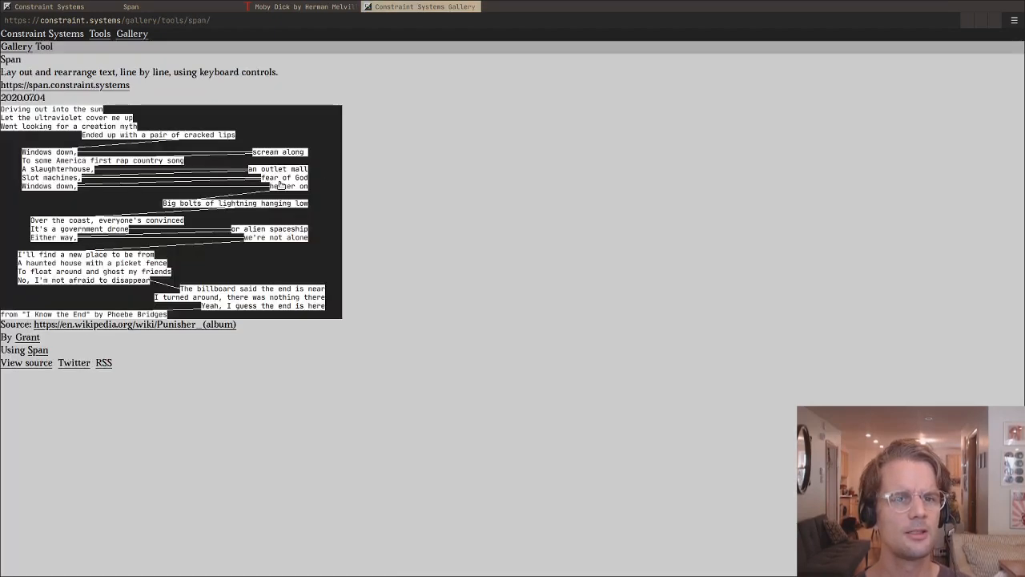
{"action": "left_click", "coordinate": [280, 185]}
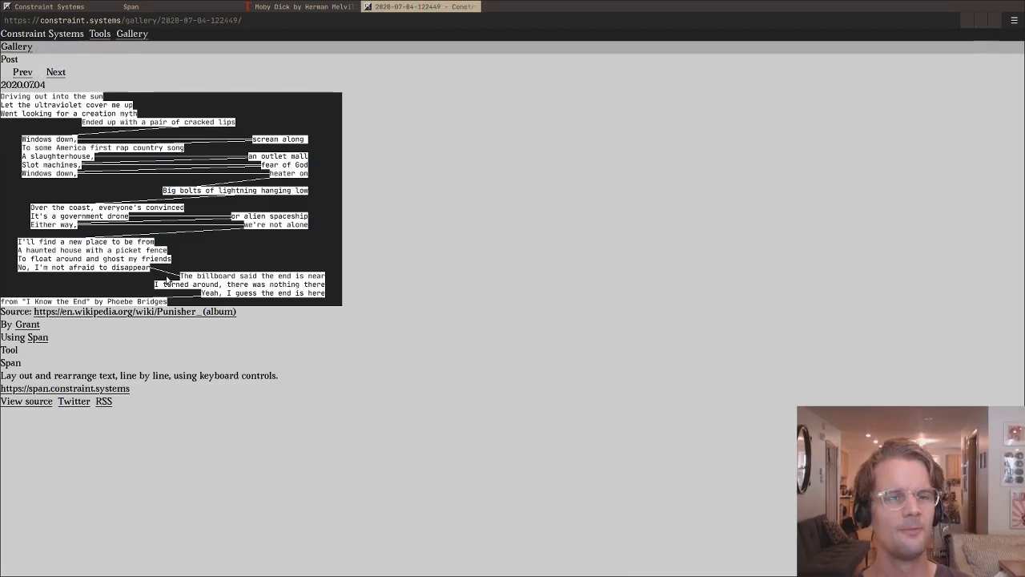
{"action": "key", "text": "ctrl+plus"}
{"action": "key", "text": "ctrl+plus"}
{"action": "key", "text": "ctrl+plus"}
{"action": "key", "text": "ctrl+plus"}
{"action": "key", "text": "ctrl+plus"}
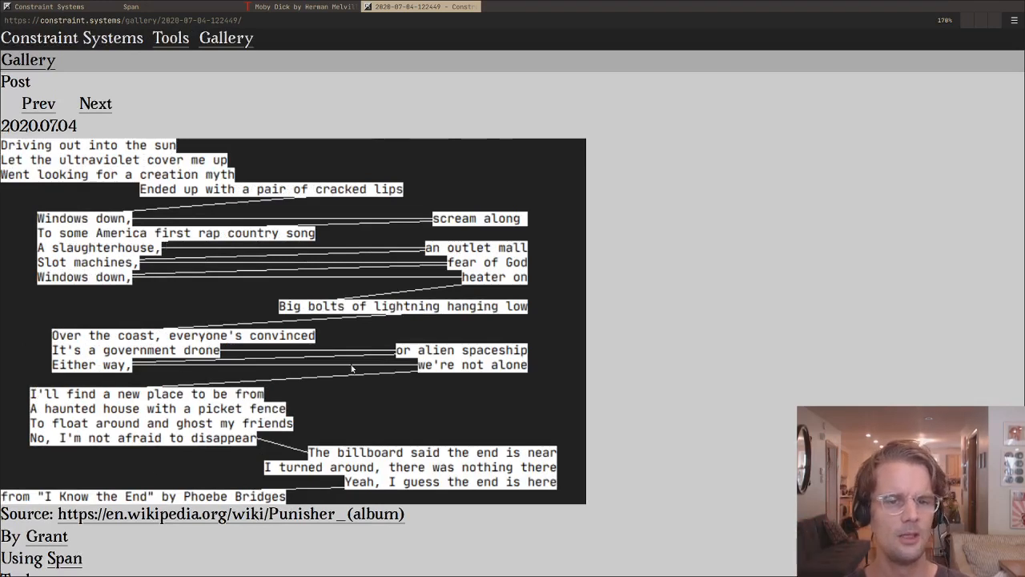
- Return to the Span layout, select the "shore, I thought" and "watery part" spans together, and lengthen them to about 64 and 21 columns
{"action": "left_click", "coordinate": [276, 6]}
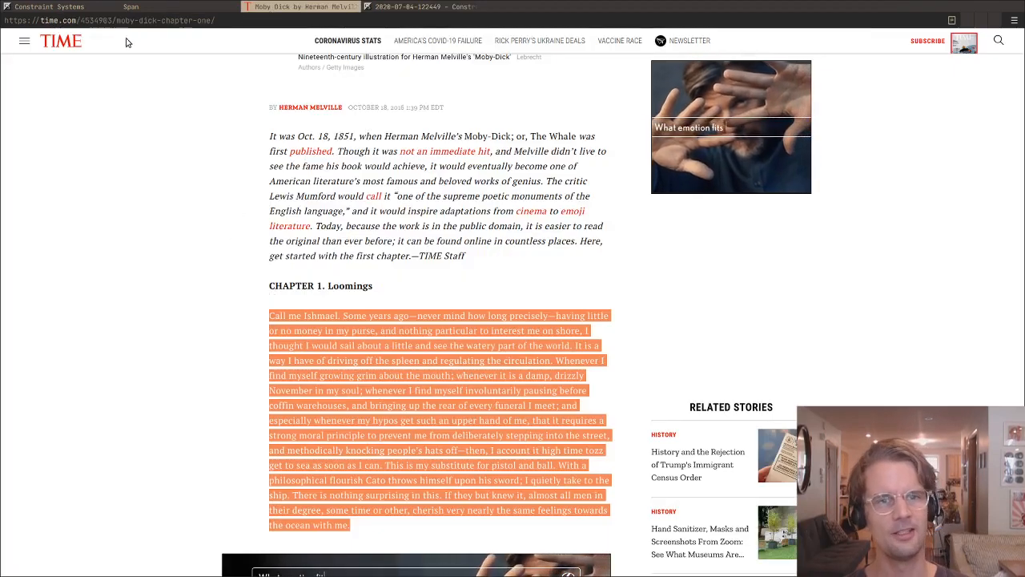
{"action": "left_click", "coordinate": [166, 7]}
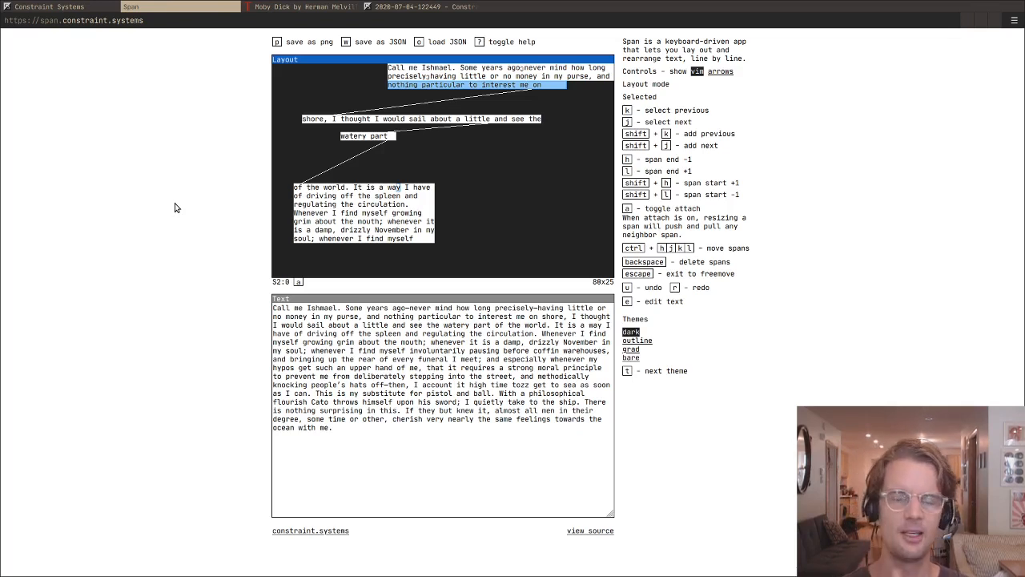
{"action": "key", "text": "j"}
{"action": "key", "text": "j"}
{"action": "key", "text": "k"}
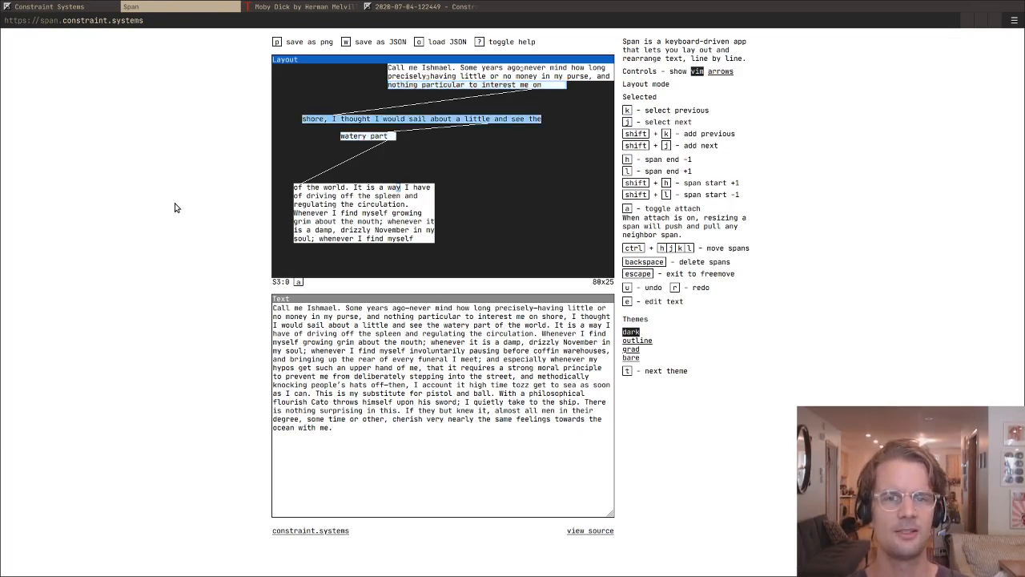
{"action": "key", "text": "l"}
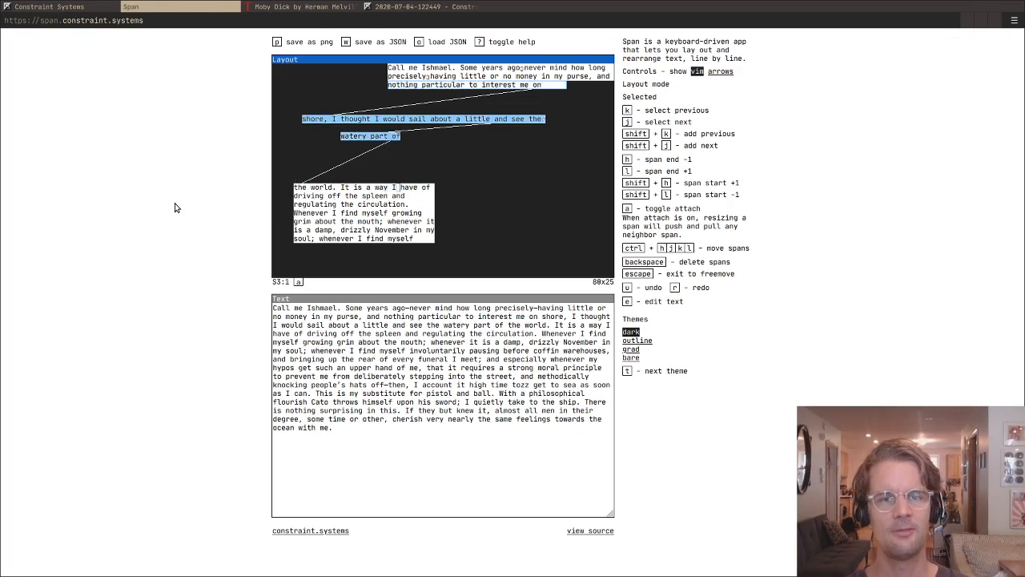
{"action": "key", "text": "h"}
{"action": "key", "text": "h"}
{"action": "key", "text": "h"}
{"action": "key", "text": "h"}
{"action": "key", "text": "h"}
{"action": "key", "text": "h"}
{"action": "key", "text": "h"}
{"action": "key", "text": "h"}
{"action": "key", "text": "h"}
{"action": "key", "text": "h"}
{"action": "key", "text": "l"}
{"action": "key", "text": "l"}
{"action": "key", "text": "l"}
{"action": "key", "text": "l"}
{"action": "key", "text": "l"}
{"action": "key", "text": "l"}
{"action": "key", "text": "l"}
{"action": "key", "text": "l"}
{"action": "key", "text": "l"}
{"action": "key", "text": "l"}
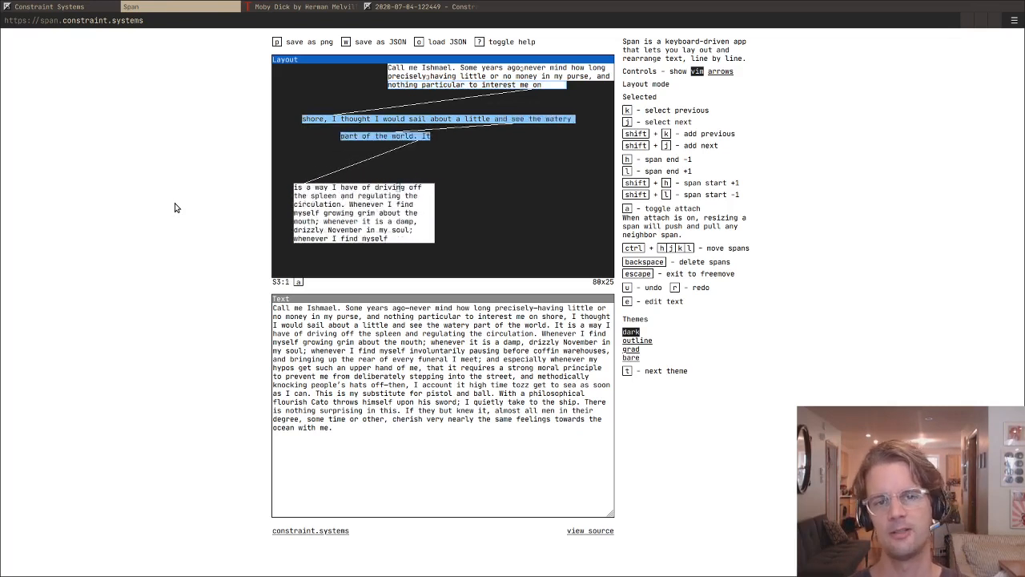
- Select only the "shore, I thought" span and shorten it to about 40 columns
{"action": "key", "text": "j"}
{"action": "key", "text": "j"}
{"action": "key", "text": "k"}
{"action": "key", "text": "k"}
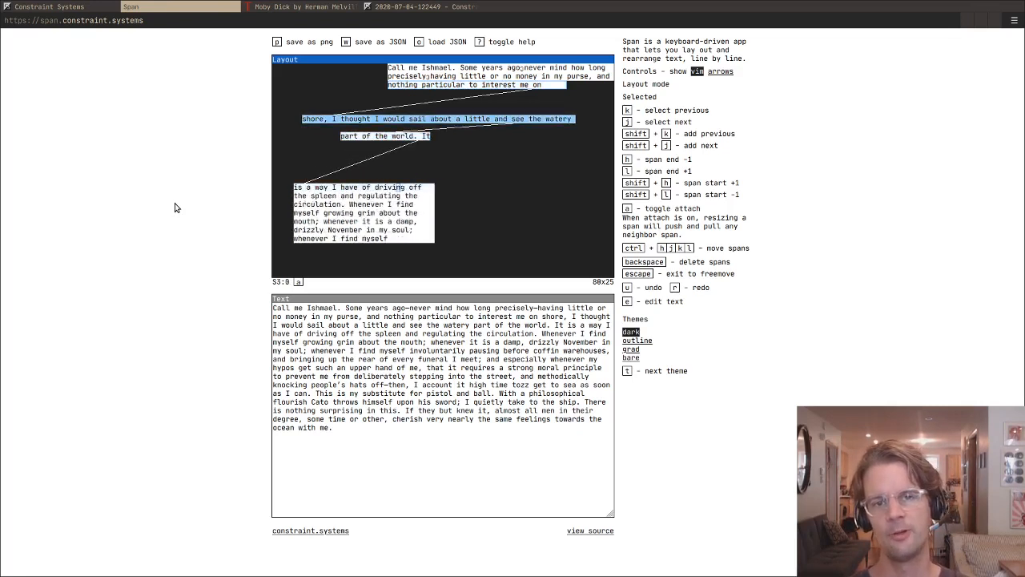
{"action": "key", "text": "h"}
{"action": "key", "text": "h"}
{"action": "key", "text": "h"}
{"action": "key", "text": "h"}
{"action": "key", "text": "h"}
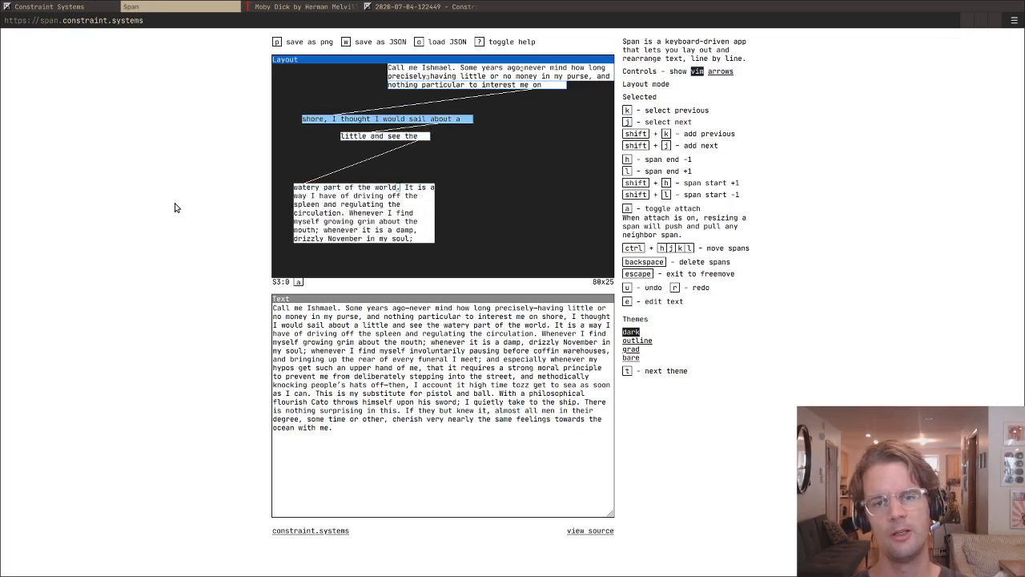
- Select the "little and see the" span and move it to row 7, directly beneath the "shore, I thought" span
{"action": "key", "text": "j"}
{"action": "key", "text": "j"}
{"action": "key", "text": "k"}
{"action": "key", "text": "k"}
{"action": "key", "text": "j"}
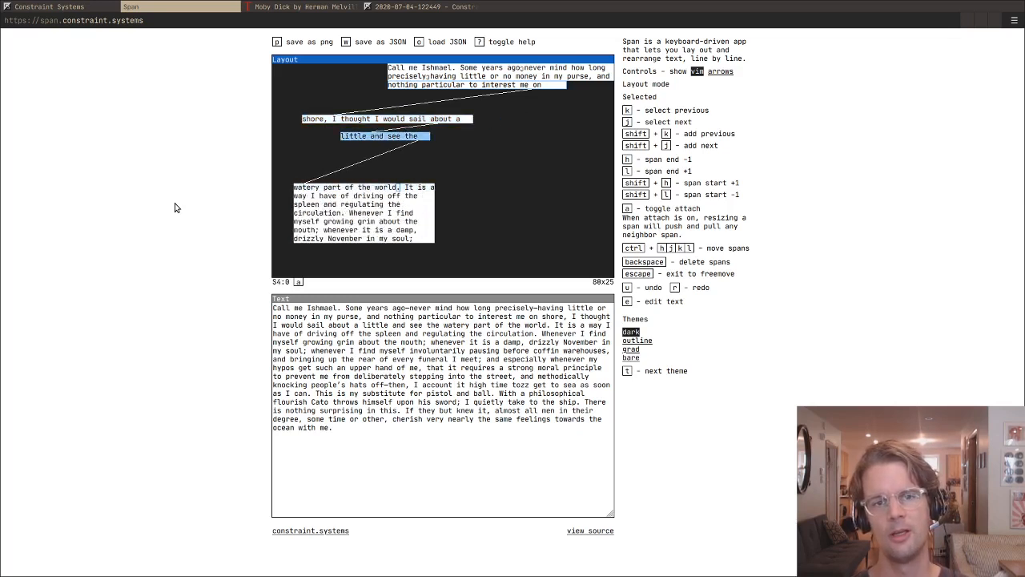
{"action": "key", "text": "ctrl+h"}
{"action": "key", "text": "ctrl+h"}
{"action": "key", "text": "ctrl+h"}
{"action": "key", "text": "ctrl+h"}
{"action": "key", "text": "ctrl+h"}
{"action": "key", "text": "ctrl+h"}
{"action": "key", "text": "ctrl+h"}
{"action": "key", "text": "ctrl+h"}
{"action": "key", "text": "ctrl+h"}
{"action": "key", "text": "ctrl+h"}
{"action": "key", "text": "ctrl+k"}
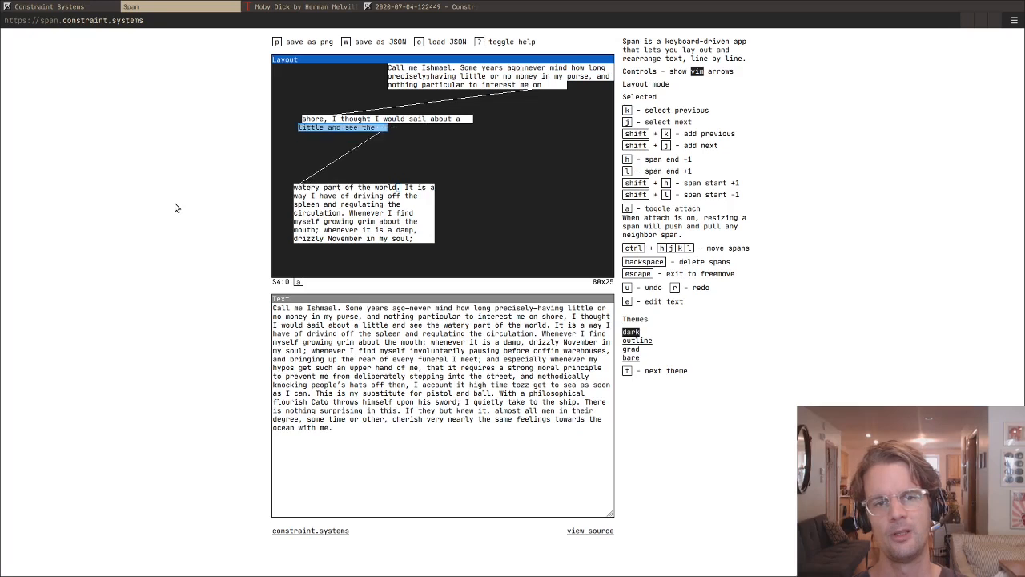
- Lengthen the span on row 7 to about 40 columns, matching the span above it
{"action": "key", "text": "l"}
{"action": "key", "text": "l"}
{"action": "key", "text": "l"}
{"action": "key", "text": "l"}
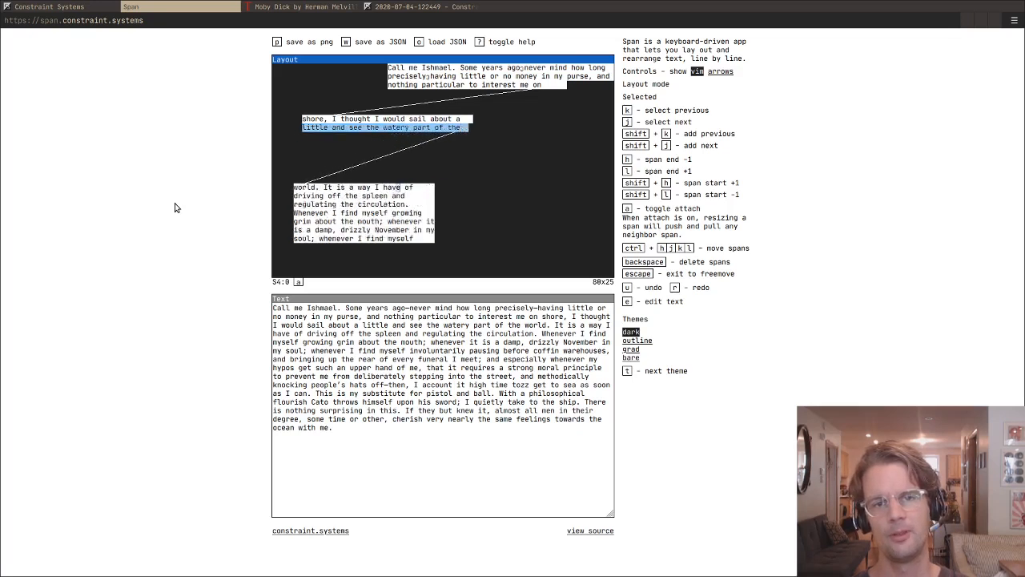
- Select the "shore, I thought" and "little and see" spans together and move them to about column 26 on rows 11 and 12
{"action": "key", "text": "j"}
{"action": "key", "text": "k"}
{"action": "key", "text": "k"}
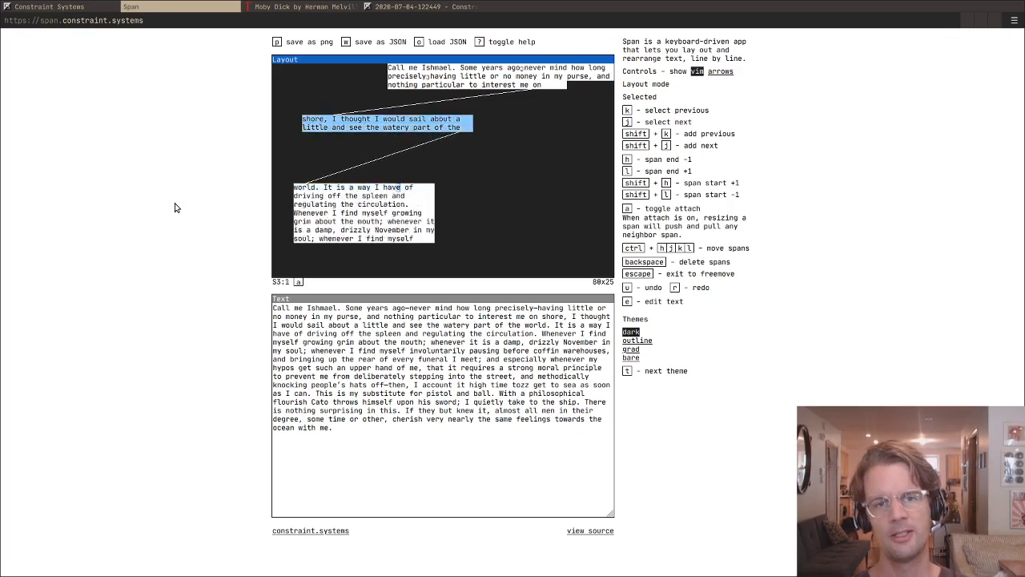
{"action": "key", "text": "ctrl+l"}
{"action": "key", "text": "ctrl+l"}
{"action": "key", "text": "ctrl+l"}
{"action": "key", "text": "ctrl+l"}
{"action": "key", "text": "ctrl+l"}
{"action": "key", "text": "ctrl+j"}
{"action": "key", "text": "ctrl+j"}
{"action": "key", "text": "ctrl+j"}
{"action": "key", "text": "ctrl+j"}
{"action": "key", "text": "ctrl+j"}
{"action": "key", "text": "ctrl+l"}
{"action": "key", "text": "ctrl+l"}
{"action": "key", "text": "ctrl+l"}
{"action": "key", "text": "ctrl+l"}
{"action": "key", "text": "ctrl+l"}
{"action": "key", "text": "ctrl+l"}
{"action": "key", "text": "ctrl+l"}
{"action": "key", "text": "ctrl+l"}
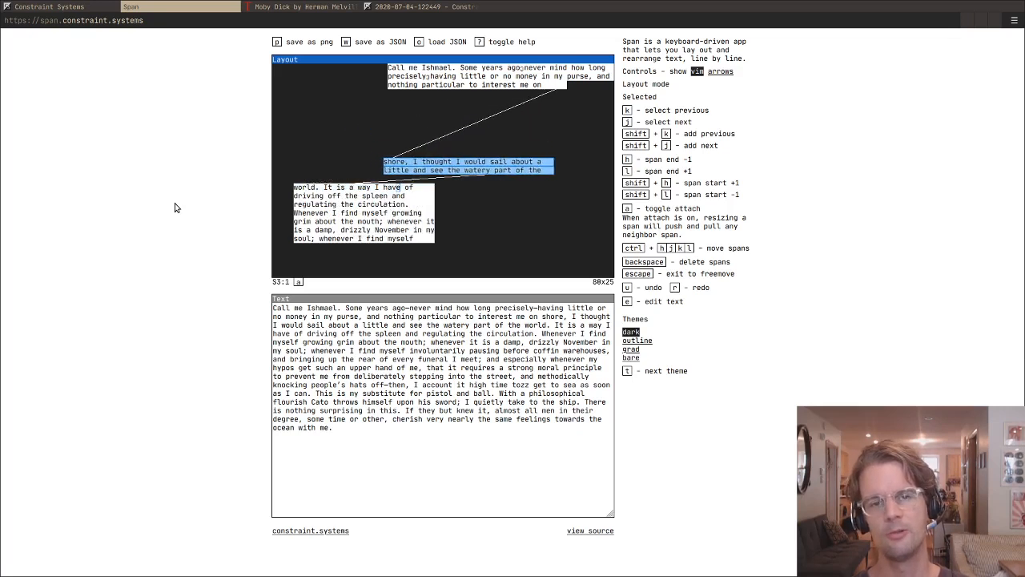
- Move the selected span pair around the canvas to about column 1 on rows 10 and 11
{"action": "key", "text": "ctrl+j"}
{"action": "key", "text": "ctrl+j"}
{"action": "key", "text": "ctrl+j"}
{"action": "key", "text": "ctrl+j"}
{"action": "key", "text": "ctrl+j"}
{"action": "key", "text": "ctrl+j"}
{"action": "key", "text": "ctrl+j"}
{"action": "key", "text": "ctrl+j"}
{"action": "key", "text": "ctrl+j"}
{"action": "key", "text": "ctrl+k"}
{"action": "key", "text": "ctrl+k"}
{"action": "key", "text": "ctrl+k"}
{"action": "key", "text": "ctrl+k"}
{"action": "key", "text": "ctrl+k"}
{"action": "key", "text": "ctrl+k"}
{"action": "key", "text": "ctrl+k"}
{"action": "key", "text": "ctrl+k"}
{"action": "key", "text": "ctrl+k"}
{"action": "key", "text": "ctrl+k"}
{"action": "key", "text": "ctrl+k"}
{"action": "key", "text": "ctrl+h"}
{"action": "key", "text": "ctrl+h"}
{"action": "key", "text": "ctrl+h"}
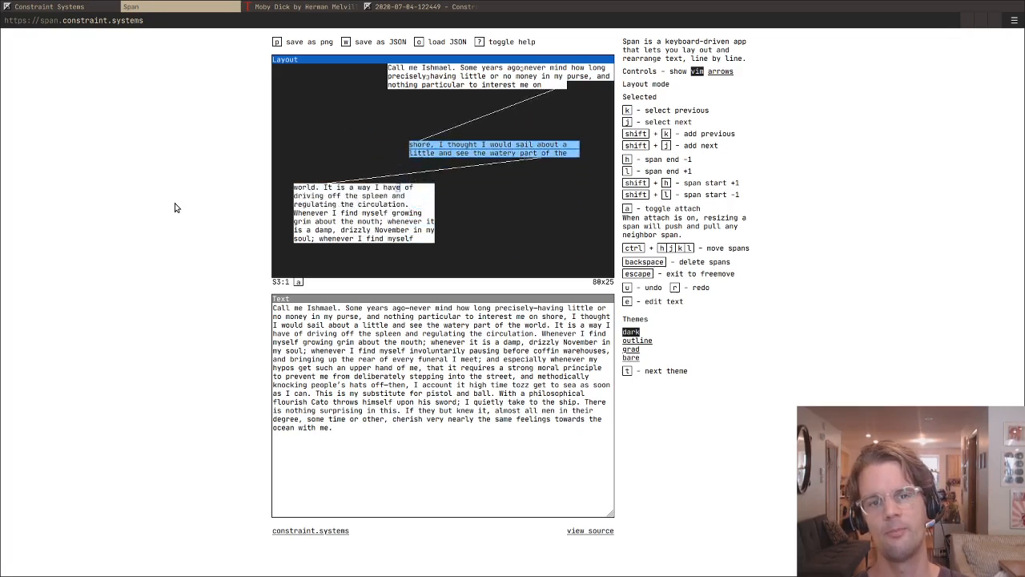
{"action": "key", "text": "ctrl+k"}
{"action": "key", "text": "ctrl+k"}
{"action": "key", "text": "ctrl+h"}
{"action": "key", "text": "ctrl+h"}
{"action": "key", "text": "ctrl+h"}
{"action": "key", "text": "ctrl+h"}
{"action": "key", "text": "ctrl+h"}
{"action": "key", "text": "ctrl+k"}
{"action": "key", "text": "ctrl+h"}
{"action": "key", "text": "ctrl+h"}
{"action": "key", "text": "ctrl+h"}
{"action": "key", "text": "ctrl+h"}
{"action": "key", "text": "ctrl+h"}
{"action": "key", "text": "ctrl+h"}
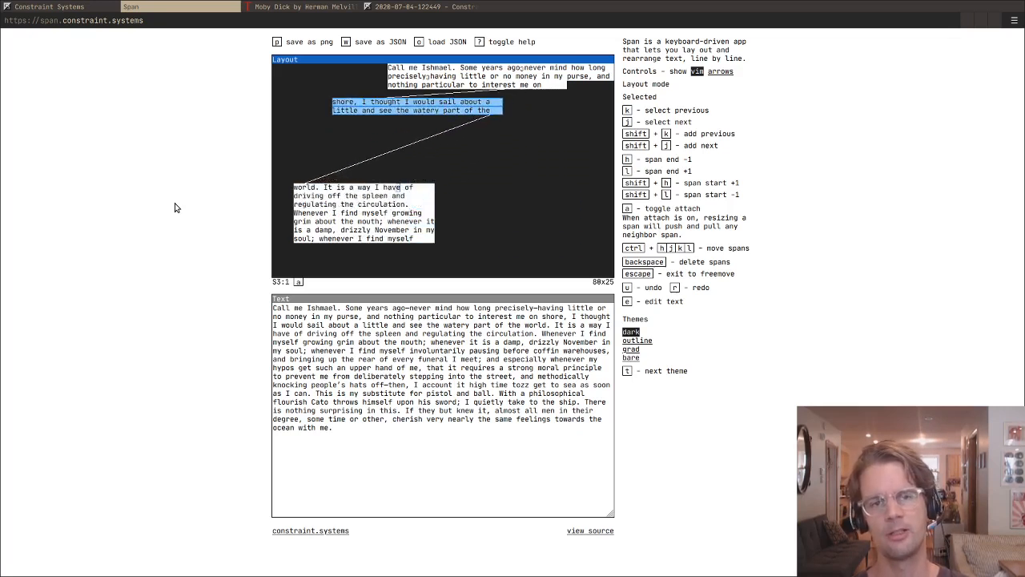
{"action": "key", "text": "ctrl+h"}
{"action": "key", "text": "ctrl+h"}
{"action": "key", "text": "ctrl+j"}
{"action": "key", "text": "ctrl+j"}
{"action": "key", "text": "ctrl+j"}
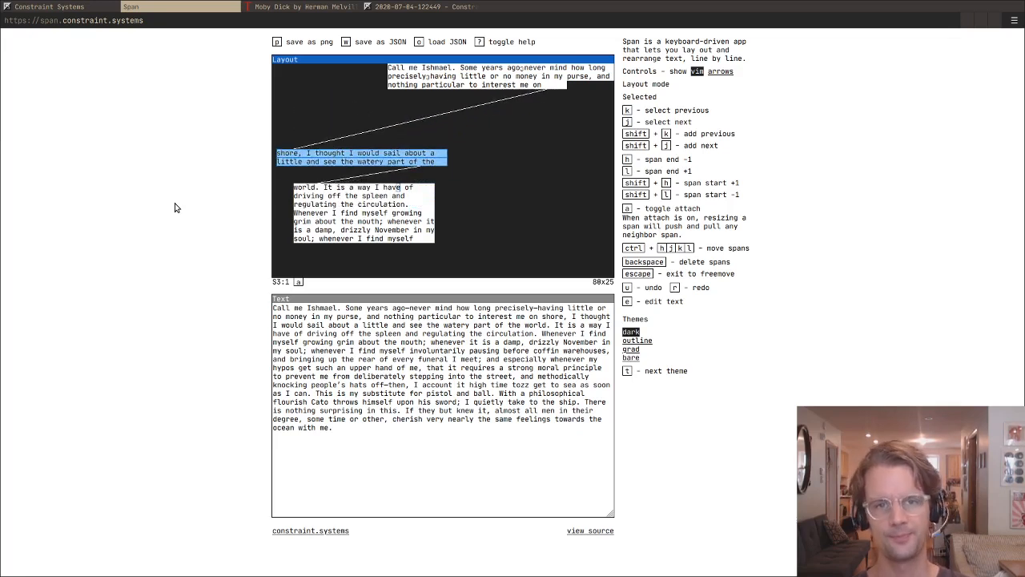
- Move the span pair across the canvas to about column 37 on rows 15 and 16, beside the lower text block
{"action": "key", "text": "ctrl+k"}
{"action": "key", "text": "ctrl+k"}
{"action": "key", "text": "ctrl+k"}
{"action": "key", "text": "ctrl+k"}
{"action": "key", "text": "ctrl+k"}
{"action": "key", "text": "ctrl+k"}
{"action": "key", "text": "ctrl+k"}
{"action": "key", "text": "ctrl+l"}
{"action": "key", "text": "ctrl+l"}
{"action": "key", "text": "ctrl+l"}
{"action": "key", "text": "ctrl+l"}
{"action": "key", "text": "ctrl+l"}
{"action": "key", "text": "ctrl+l"}
{"action": "key", "text": "ctrl+l"}
{"action": "key", "text": "ctrl+l"}
{"action": "key", "text": "ctrl+l"}
{"action": "key", "text": "ctrl+l"}
{"action": "key", "text": "ctrl+j"}
{"action": "key", "text": "ctrl+j"}
{"action": "key", "text": "ctrl+j"}
{"action": "key", "text": "ctrl+j"}
{"action": "key", "text": "ctrl+j"}
{"action": "key", "text": "ctrl+j"}
{"action": "key", "text": "ctrl+j"}
{"action": "key", "text": "ctrl+j"}
{"action": "key", "text": "ctrl+j"}
{"action": "key", "text": "ctrl+l"}
{"action": "key", "text": "ctrl+l"}
{"action": "key", "text": "ctrl+l"}
{"action": "key", "text": "ctrl+l"}
{"action": "key", "text": "ctrl+l"}
{"action": "key", "text": "ctrl+l"}
{"action": "key", "text": "ctrl+l"}
{"action": "key", "text": "ctrl+l"}
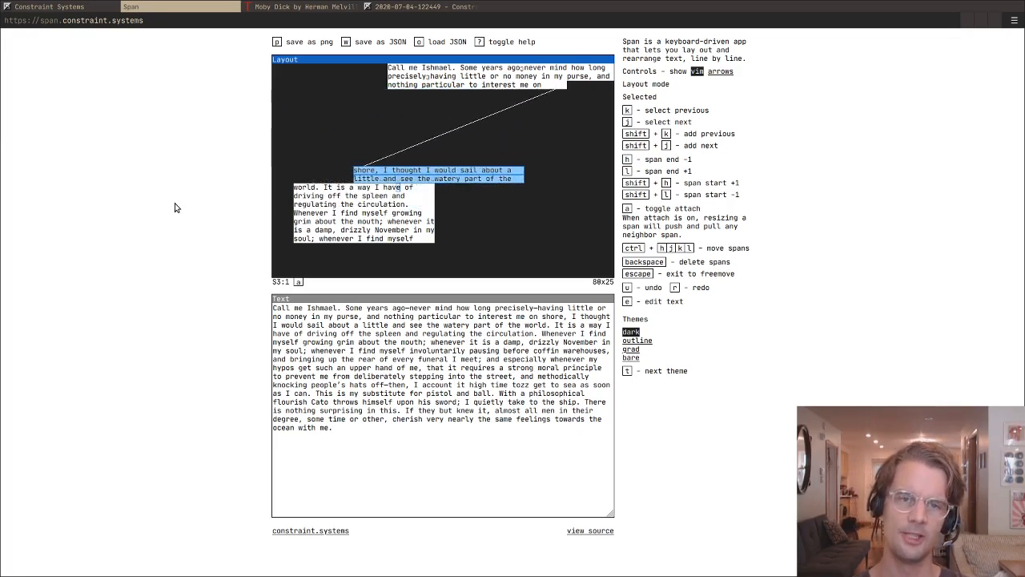
{"action": "key", "text": "ctrl+l"}
{"action": "key", "text": "ctrl+l"}
{"action": "key", "text": "ctrl+l"}
{"action": "key", "text": "ctrl+l"}
{"action": "key", "text": "ctrl+l"}
{"action": "key", "text": "ctrl+l"}
{"action": "key", "text": "ctrl+l"}
{"action": "key", "text": "ctrl+l"}
{"action": "key", "text": "ctrl+l"}
{"action": "key", "text": "ctrl+l"}
{"action": "key", "text": "ctrl+l"}
{"action": "key", "text": "ctrl+k"}
{"action": "key", "text": "ctrl+k"}
{"action": "key", "text": "ctrl+k"}
{"action": "key", "text": "ctrl+k"}
{"action": "key", "text": "ctrl+l"}
{"action": "key", "text": "ctrl+l"}
{"action": "key", "text": "ctrl+l"}
{"action": "key", "text": "ctrl+l"}
{"action": "key", "text": "ctrl+l"}
{"action": "key", "text": "ctrl+l"}
{"action": "key", "text": "ctrl+l"}
- Move the span pair back up the canvas to about column 6 on rows 4 and 5
{"action": "key", "text": "ctrl+j"}
{"action": "key", "text": "ctrl+j"}
{"action": "key", "text": "ctrl+j"}
{"action": "key", "text": "ctrl+j"}
{"action": "key", "text": "ctrl+j"}
{"action": "key", "text": "ctrl+j"}
{"action": "key", "text": "ctrl+j"}
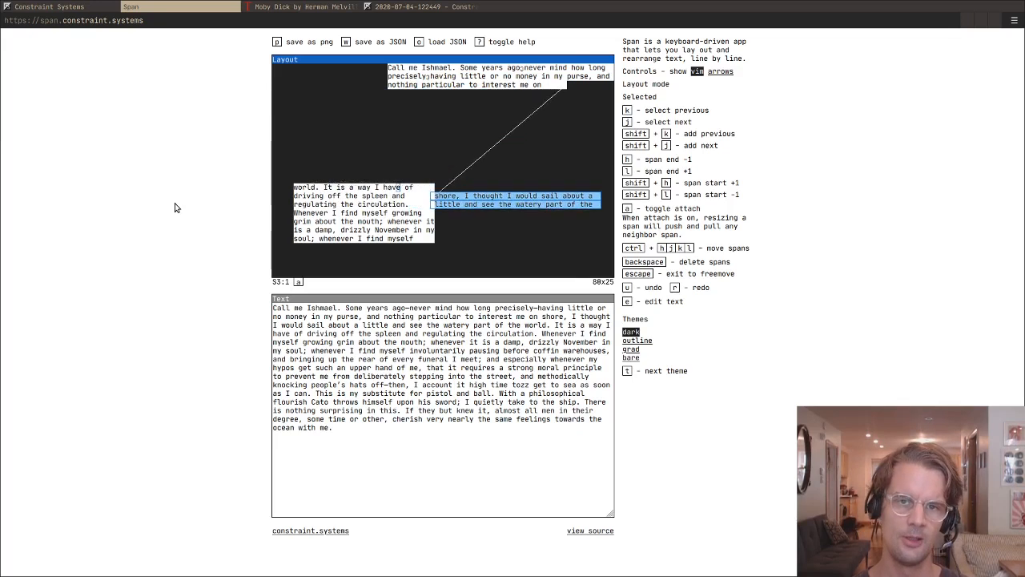
{"action": "key", "text": "ctrl+j"}
{"action": "key", "text": "ctrl+j"}
{"action": "key", "text": "ctrl+j"}
{"action": "key", "text": "ctrl+j"}
{"action": "key", "text": "ctrl+k"}
{"action": "key", "text": "ctrl+k"}
{"action": "key", "text": "ctrl+k"}
{"action": "key", "text": "ctrl+k"}
{"action": "key", "text": "ctrl+k"}
{"action": "key", "text": "ctrl+k"}
{"action": "key", "text": "ctrl+k"}
{"action": "key", "text": "ctrl+k"}
{"action": "key", "text": "ctrl+h"}
{"action": "key", "text": "ctrl+h"}
{"action": "key", "text": "ctrl+h"}
{"action": "key", "text": "ctrl+h"}
{"action": "key", "text": "ctrl+h"}
{"action": "key", "text": "ctrl+h"}
{"action": "key", "text": "ctrl+h"}
{"action": "key", "text": "ctrl+h"}
{"action": "key", "text": "ctrl+h"}
{"action": "key", "text": "ctrl+h"}
{"action": "key", "text": "ctrl+h"}
{"action": "key", "text": "ctrl+k"}
{"action": "key", "text": "ctrl+k"}
{"action": "key", "text": "ctrl+k"}
{"action": "key", "text": "ctrl+k"}
{"action": "key", "text": "ctrl+k"}
{"action": "key", "text": "ctrl+h"}
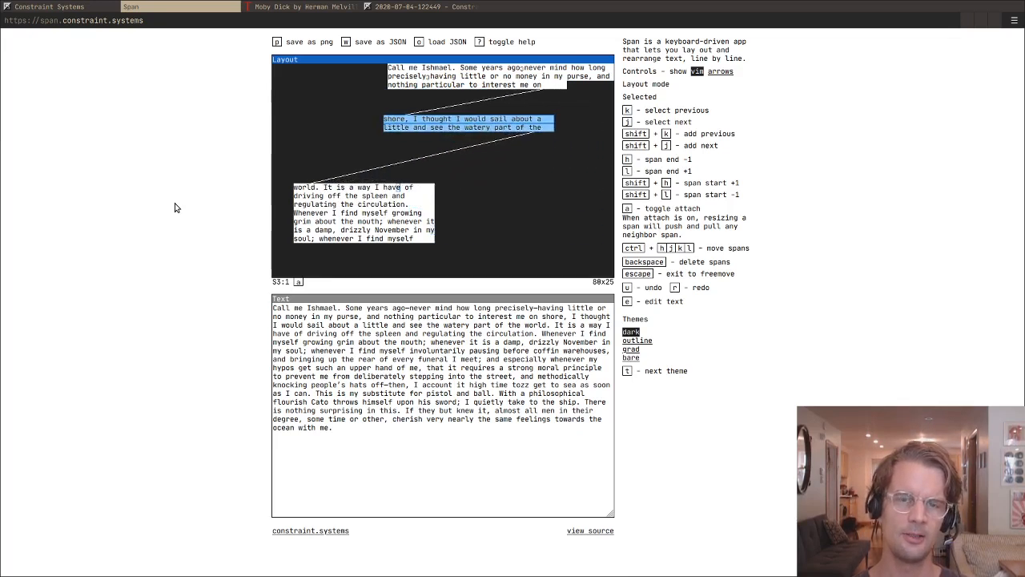
{"action": "key", "text": "ctrl+h"}
{"action": "key", "text": "ctrl+h"}
{"action": "key", "text": "ctrl+h"}
{"action": "key", "text": "ctrl+h"}
{"action": "key", "text": "ctrl+h"}
{"action": "key", "text": "ctrl+h"}
{"action": "key", "text": "ctrl+h"}
{"action": "key", "text": "ctrl+h"}
{"action": "key", "text": "ctrl+h"}
{"action": "key", "text": "ctrl+h"}
{"action": "key", "text": "ctrl+h"}
{"action": "key", "text": "ctrl+h"}
{"action": "key", "text": "ctrl+k"}
{"action": "key", "text": "ctrl+k"}
{"action": "key", "text": "ctrl+k"}
{"action": "key", "text": "ctrl+h"}
{"action": "key", "text": "ctrl+h"}
{"action": "key", "text": "ctrl+h"}
{"action": "key", "text": "ctrl+h"}
{"action": "key", "text": "ctrl+h"}
{"action": "key", "text": "ctrl+h"}
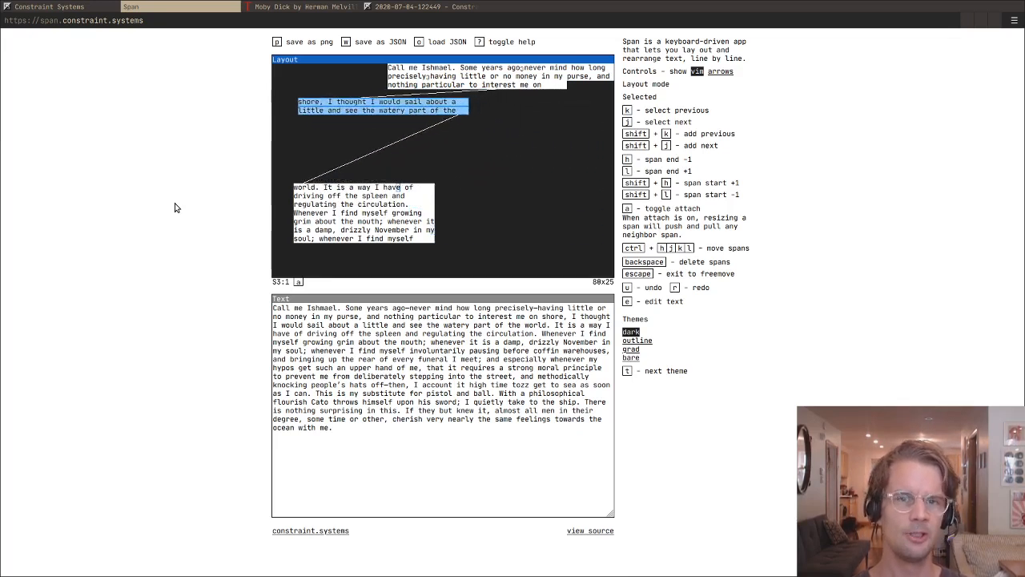
- Move the span pair to about column 18 on rows 9 and 10, between the upper and lower blocks
{"action": "key", "text": "ctrl+j"}
{"action": "key", "text": "ctrl+j"}
{"action": "key", "text": "ctrl+j"}
{"action": "key", "text": "ctrl+j"}
{"action": "key", "text": "ctrl+j"}
{"action": "key", "text": "ctrl+j"}
{"action": "key", "text": "ctrl+l"}
{"action": "key", "text": "ctrl+l"}
{"action": "key", "text": "ctrl+l"}
{"action": "key", "text": "ctrl+l"}
{"action": "key", "text": "ctrl+l"}
{"action": "key", "text": "ctrl+l"}
{"action": "key", "text": "ctrl+l"}
{"action": "key", "text": "ctrl+l"}
{"action": "key", "text": "ctrl+l"}
{"action": "key", "text": "ctrl+l"}
{"action": "key", "text": "ctrl+l"}
{"action": "key", "text": "ctrl+l"}
{"action": "key", "text": "ctrl+l"}
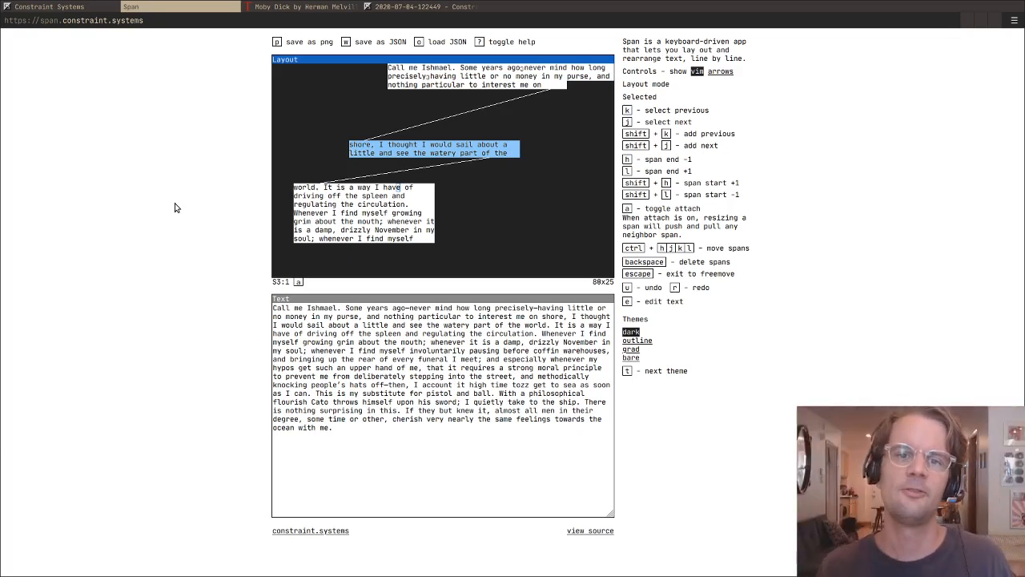
- Place the span pair against the lower block's right edge on rows 17 and 18, and turn attach on
{"action": "key", "text": "ctrl+j"}
{"action": "key", "text": "ctrl+j"}
{"action": "key", "text": "ctrl+l"}
{"action": "key", "text": "ctrl+l"}
{"action": "key", "text": "ctrl+l"}
{"action": "key", "text": "ctrl+l"}
{"action": "key", "text": "ctrl+l"}
{"action": "key", "text": "ctrl+l"}
{"action": "key", "text": "ctrl+l"}
{"action": "key", "text": "ctrl+l"}
{"action": "key", "text": "ctrl+l"}
{"action": "key", "text": "ctrl+l"}
{"action": "key", "text": "ctrl+l"}
{"action": "key", "text": "ctrl+l"}
{"action": "key", "text": "ctrl+l"}
{"action": "key", "text": "ctrl+l"}
{"action": "key", "text": "ctrl+l"}
{"action": "key", "text": "ctrl+l"}
{"action": "key", "text": "ctrl+l"}
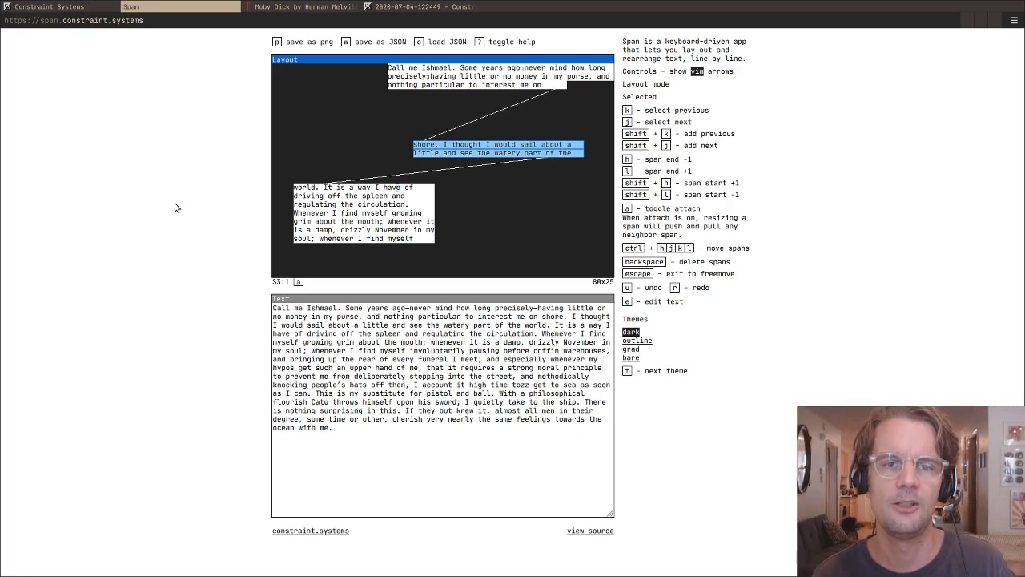
{"action": "key", "text": "ctrl+l"}
{"action": "key", "text": "ctrl+l"}
{"action": "key", "text": "ctrl+l"}
{"action": "key", "text": "ctrl+j"}
{"action": "key", "text": "ctrl+j"}
{"action": "key", "text": "ctrl+j"}
{"action": "key", "text": "ctrl+j"}
{"action": "key", "text": "ctrl+j"}
{"action": "key", "text": "ctrl+j"}
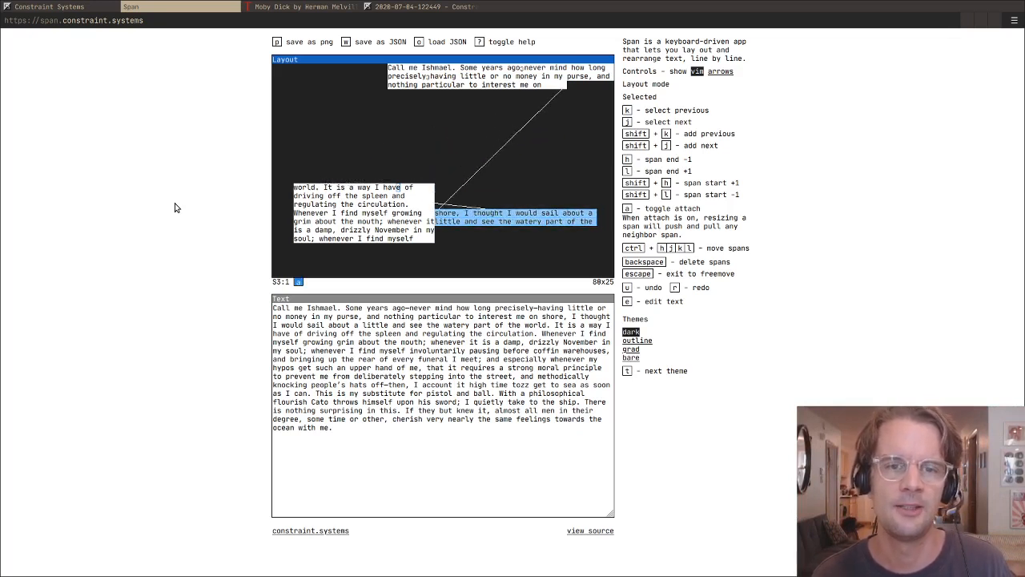
- With attach on, extend the two selected spans into the lower block to about 52 columns each
{"action": "key", "text": "l"}
{"action": "key", "text": "l"}
{"action": "key", "text": "l"}
{"action": "key", "text": "l"}
{"action": "key", "text": "l"}
{"action": "key", "text": "l"}
{"action": "key", "text": "l"}
{"action": "key", "text": "l"}
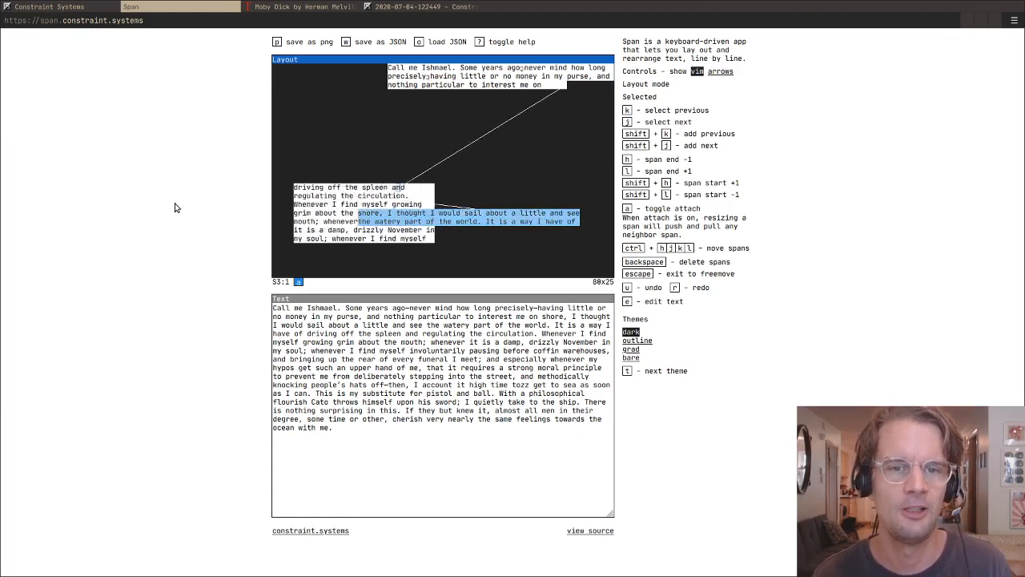
- Shorten the two attached spans to about 31 columns each from their starts, and turn attach off
{"action": "key", "text": "h"}
{"action": "key", "text": "h"}
{"action": "key", "text": "h"}
{"action": "key", "text": "h"}
{"action": "key", "text": "h"}
{"action": "key", "text": "h"}
{"action": "key", "text": "h"}
{"action": "key", "text": "h"}
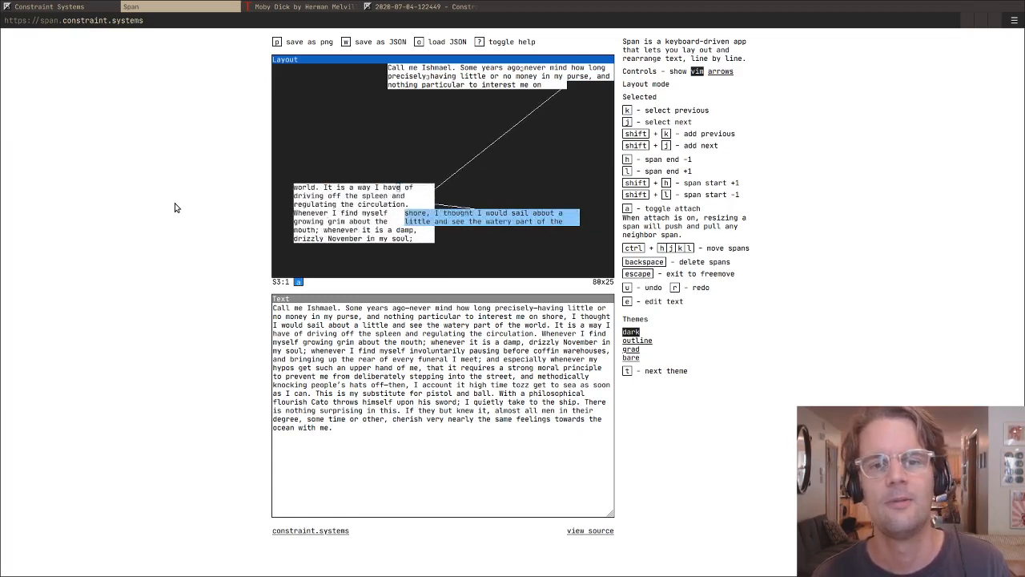
{"action": "key", "text": "h"}
{"action": "key", "text": "h"}
{"action": "key", "text": "h"}
{"action": "key", "text": "h"}
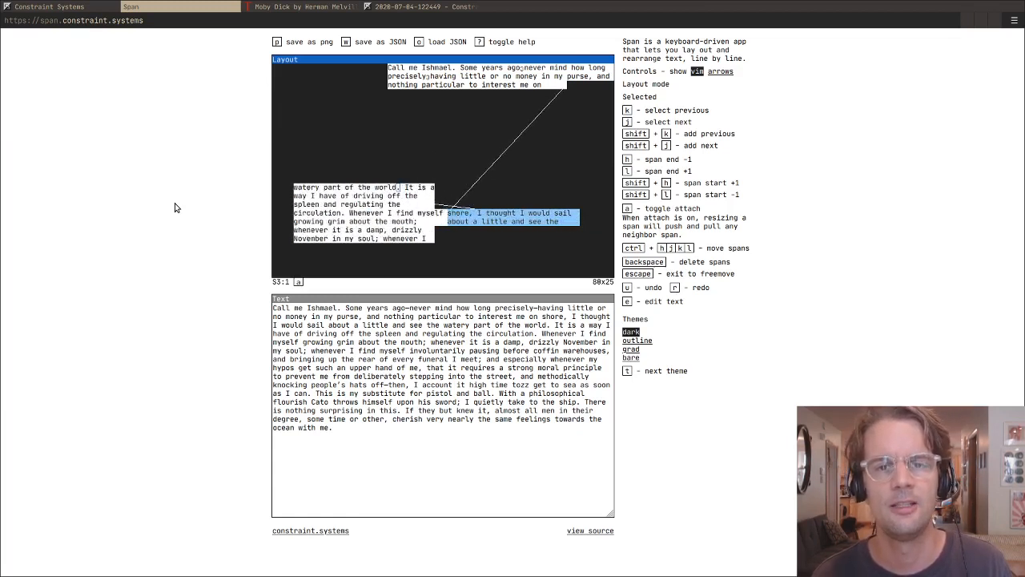
- Reselect the "shore, I thought" and "about a little" spans and move the pair to about column 24 on rows 8 and 9
{"action": "key", "text": "k"}
{"action": "key", "text": "j"}
{"action": "key", "text": "j"}
{"action": "key", "text": "j"}
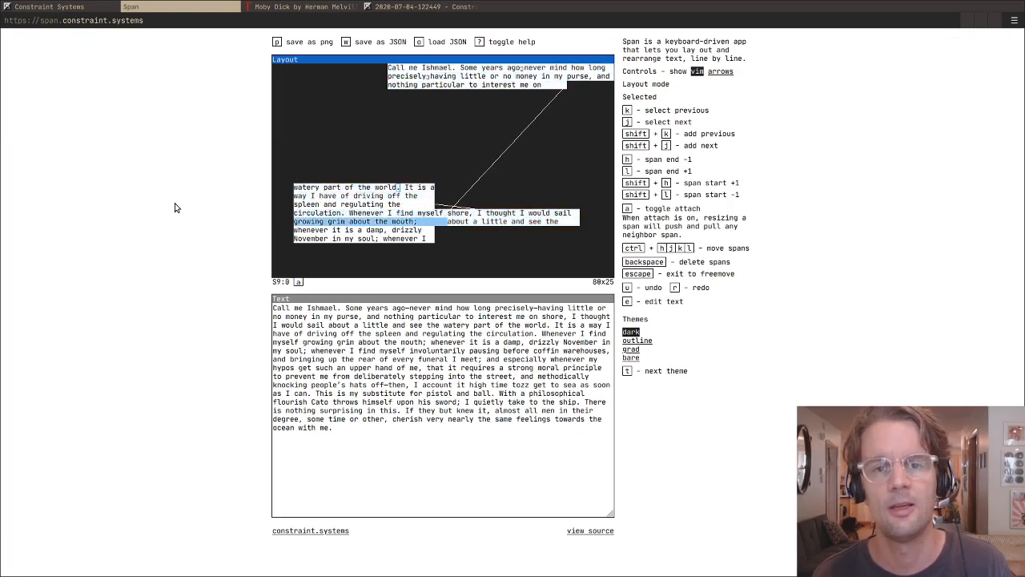
{"action": "key", "text": "k"}
{"action": "key", "text": "k"}
{"action": "key", "text": "k"}
{"action": "key", "text": "k"}
{"action": "key", "text": "shift+k"}
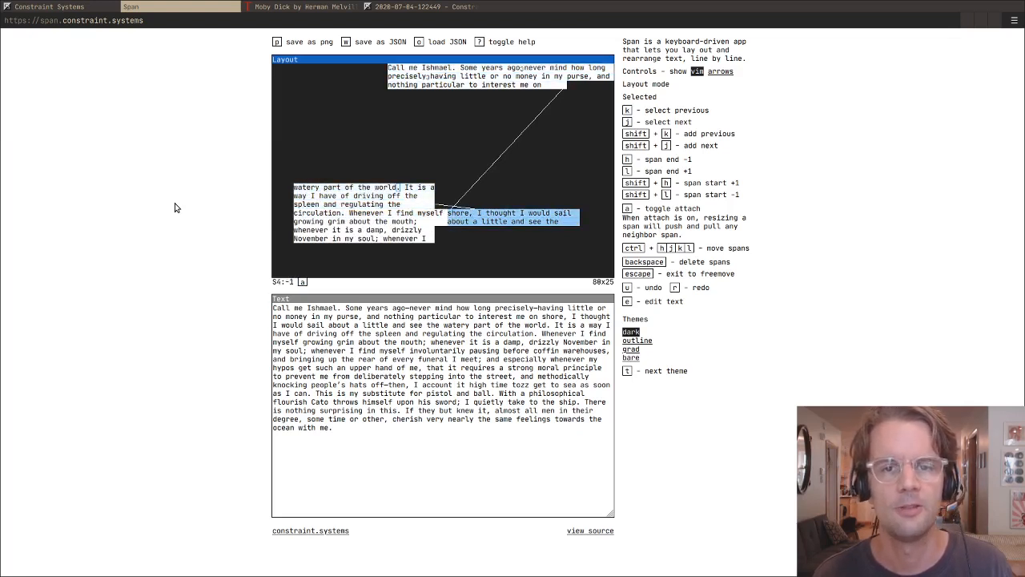
{"action": "key", "text": "ctrl+k"}
{"action": "key", "text": "ctrl+k"}
{"action": "key", "text": "ctrl+k"}
{"action": "key", "text": "ctrl+k"}
{"action": "key", "text": "ctrl+k"}
{"action": "key", "text": "ctrl+k"}
{"action": "key", "text": "ctrl+k"}
{"action": "key", "text": "ctrl+k"}
{"action": "key", "text": "ctrl+k"}
{"action": "key", "text": "ctrl+h"}
{"action": "key", "text": "ctrl+h"}
{"action": "key", "text": "ctrl+h"}
{"action": "key", "text": "ctrl+h"}
{"action": "key", "text": "ctrl+h"}
{"action": "key", "text": "ctrl+h"}
{"action": "key", "text": "ctrl+h"}
{"action": "key", "text": "ctrl+h"}
{"action": "key", "text": "ctrl+h"}
{"action": "key", "text": "ctrl+h"}
{"action": "key", "text": "ctrl+h"}
{"action": "key", "text": "ctrl+h"}
{"action": "key", "text": "ctrl+h"}
{"action": "key", "text": "ctrl+h"}
{"action": "key", "text": "ctrl+h"}
{"action": "key", "text": "ctrl+h"}
{"action": "key", "text": "ctrl+h"}
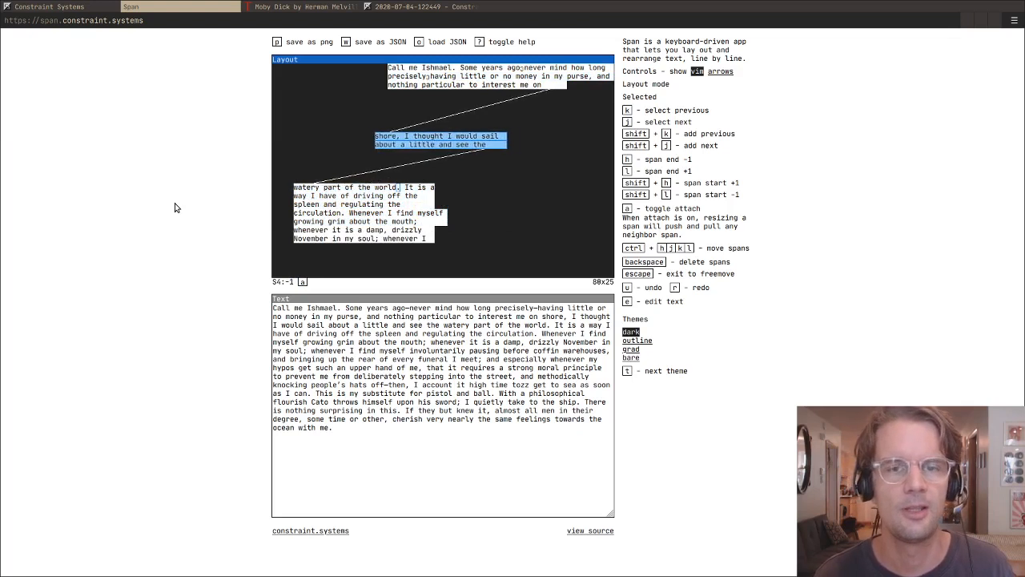
- Move the span pair up to about column 9 on rows 2 and 3, under the upper block's edge
{"action": "key", "text": "ctrl+h"}
{"action": "key", "text": "ctrl+h"}
{"action": "key", "text": "ctrl+h"}
{"action": "key", "text": "ctrl+h"}
{"action": "key", "text": "ctrl+h"}
{"action": "key", "text": "ctrl+h"}
{"action": "key", "text": "ctrl+h"}
{"action": "key", "text": "ctrl+h"}
{"action": "key", "text": "ctrl+k"}
{"action": "key", "text": "ctrl+k"}
{"action": "key", "text": "ctrl+k"}
{"action": "key", "text": "ctrl+h"}
{"action": "key", "text": "ctrl+h"}
{"action": "key", "text": "ctrl+h"}
{"action": "key", "text": "ctrl+h"}
{"action": "key", "text": "ctrl+h"}
{"action": "key", "text": "ctrl+h"}
{"action": "key", "text": "ctrl+h"}
{"action": "key", "text": "ctrl+k"}
{"action": "key", "text": "ctrl+k"}
{"action": "key", "text": "ctrl+k"}
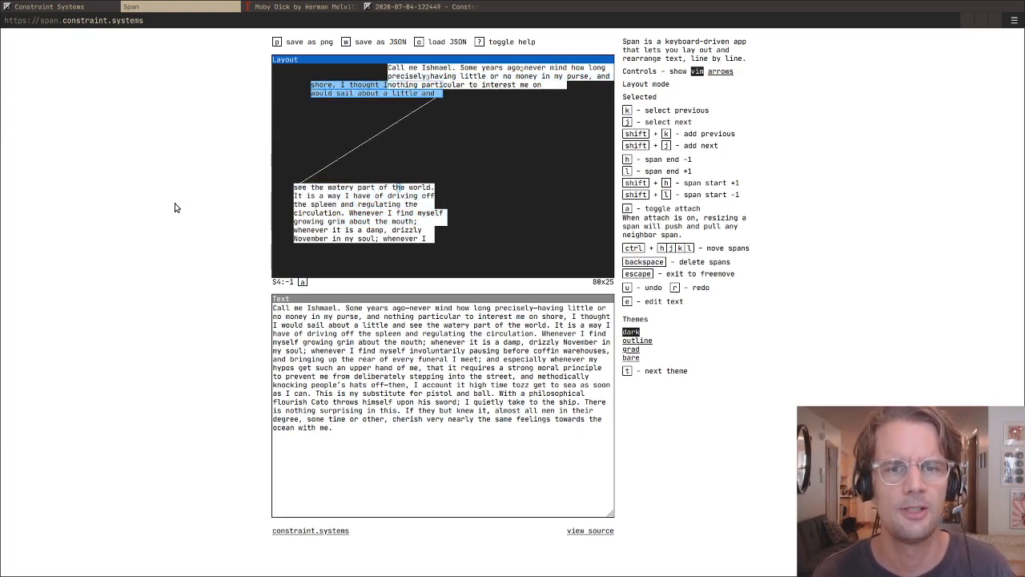
- Move the span pair to about column 21 on rows 9 and 10, between the upper and lower blocks
{"action": "key", "text": "ctrl+j"}
{"action": "key", "text": "ctrl+j"}
{"action": "key", "text": "ctrl+j"}
{"action": "key", "text": "ctrl+j"}
{"action": "key", "text": "ctrl+j"}
{"action": "key", "text": "ctrl+j"}
{"action": "key", "text": "ctrl+l"}
{"action": "key", "text": "ctrl+l"}
{"action": "key", "text": "ctrl+l"}
{"action": "key", "text": "ctrl+l"}
{"action": "key", "text": "ctrl+l"}
{"action": "key", "text": "ctrl+l"}
{"action": "key", "text": "ctrl+l"}
{"action": "key", "text": "ctrl+l"}
{"action": "key", "text": "ctrl+l"}
{"action": "key", "text": "ctrl+j"}
{"action": "key", "text": "ctrl+l"}
{"action": "key", "text": "ctrl+l"}
{"action": "key", "text": "ctrl+l"}
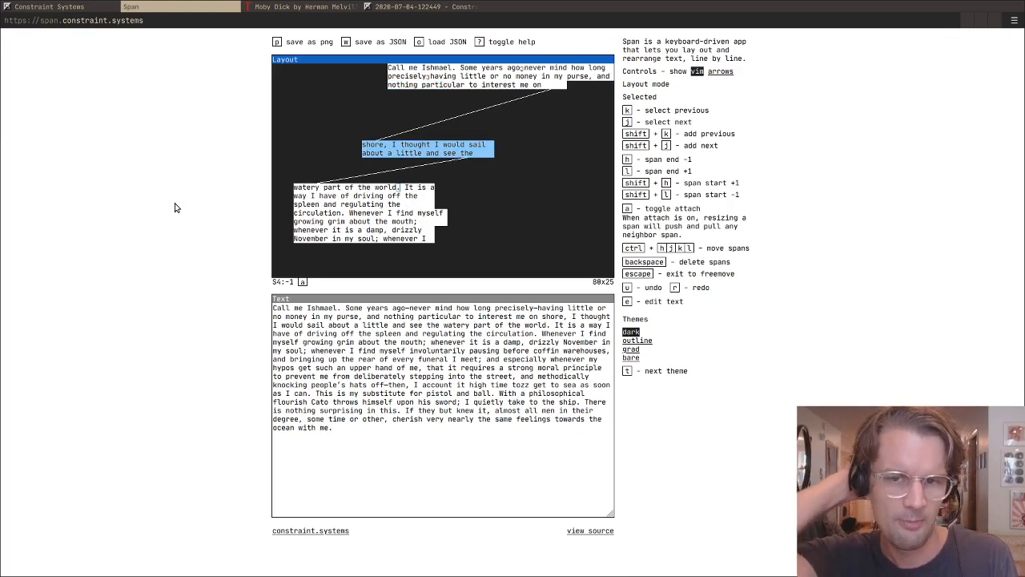
- Cycle the layout through the outline, grad and bare themes and back to dark
{"action": "key", "text": "t"}
{"action": "key", "text": "t"}
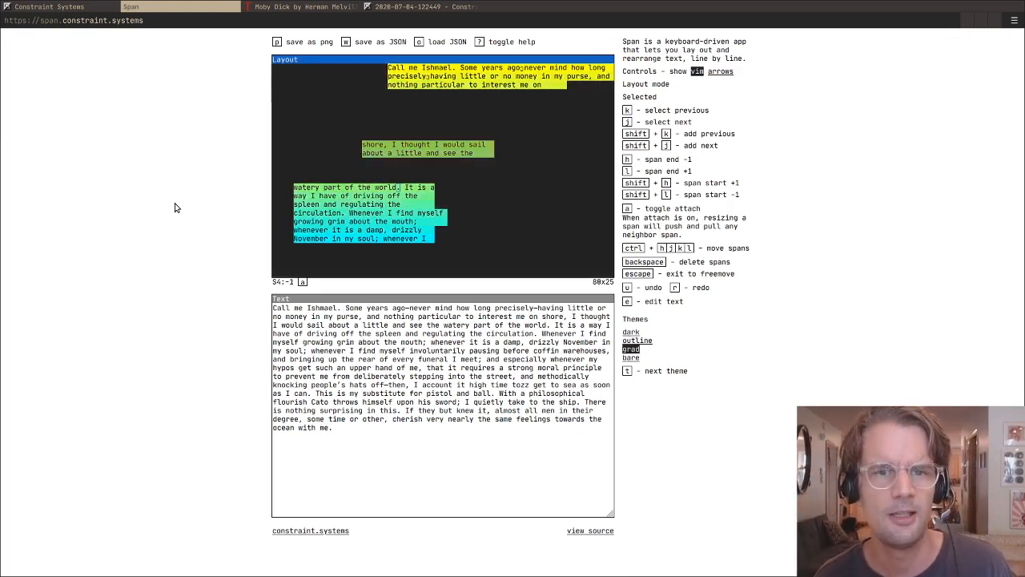
{"action": "key", "text": "t"}
{"action": "key", "text": "t"}
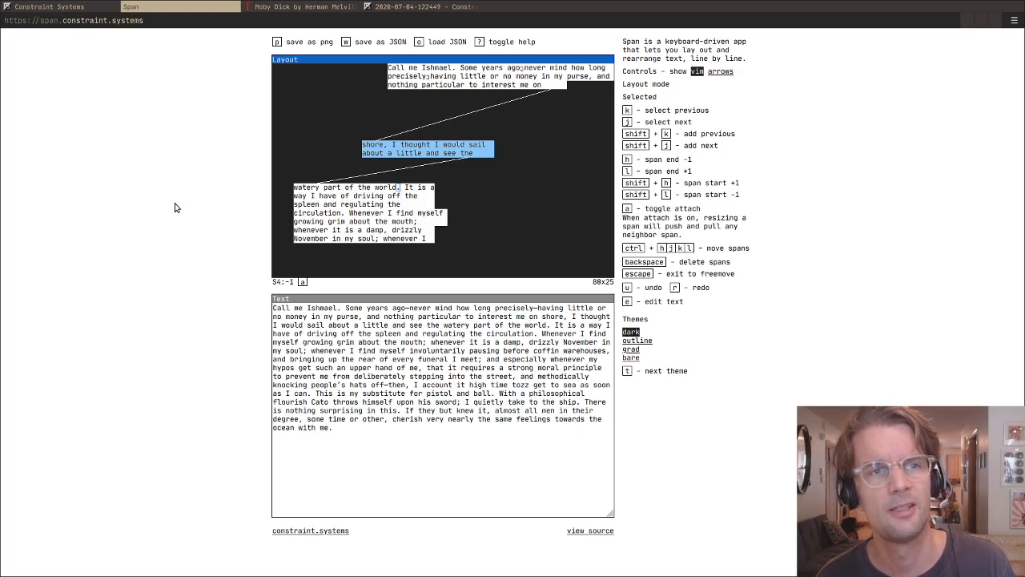
- Select the lower block's last three spans together, from "growing grim" to "November in my soul"
{"action": "key", "text": "shift+j"}
{"action": "key", "text": "j"}
{"action": "key", "text": "j"}
{"action": "key", "text": "k"}
{"action": "key", "text": "k"}
{"action": "key", "text": "j"}
{"action": "key", "text": "j"}
{"action": "key", "text": "j"}
{"action": "key", "text": "j"}
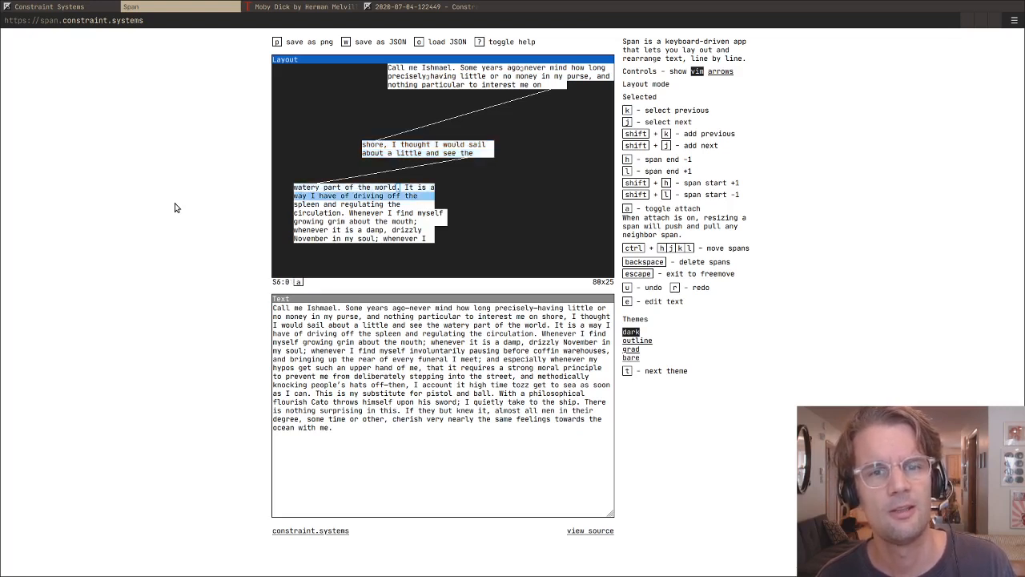
{"action": "key", "text": "j"}
{"action": "key", "text": "shift+j"}
{"action": "key", "text": "shift+j"}
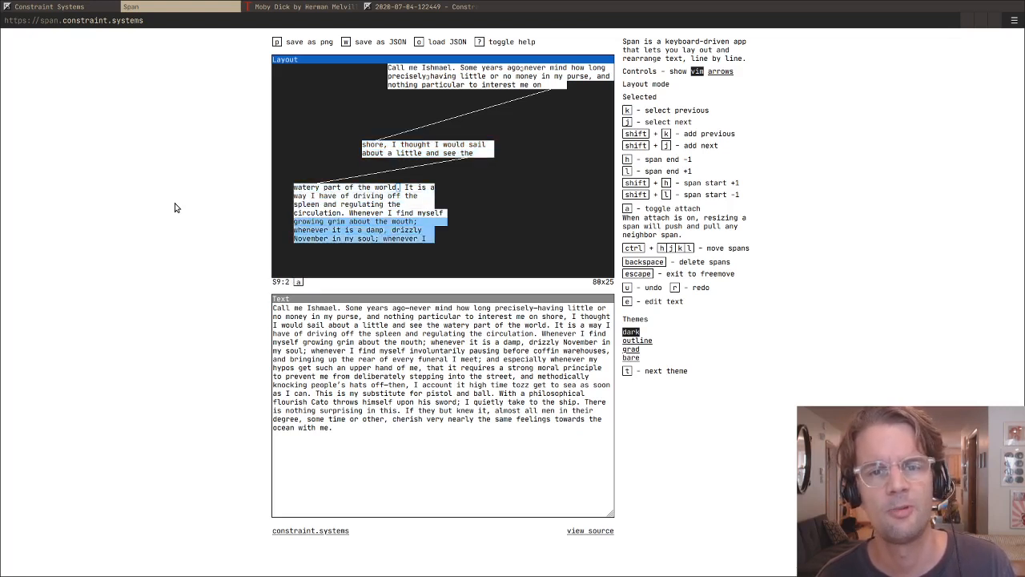
- Move the three selected spans out of the lower block to about column 25 on rows 21 to 23
{"action": "key", "text": "ctrl+l"}
{"action": "key", "text": "ctrl+l"}
{"action": "key", "text": "ctrl+l"}
{"action": "key", "text": "ctrl+l"}
{"action": "key", "text": "ctrl+l"}
{"action": "key", "text": "ctrl+l"}
{"action": "key", "text": "ctrl+l"}
{"action": "key", "text": "ctrl+l"}
{"action": "key", "text": "ctrl+l"}
{"action": "key", "text": "ctrl+j"}
{"action": "key", "text": "ctrl+j"}
- Place the three-span group beside the remaining lower block at about column 42 on rows 16 to 18, and exit to freemove
{"action": "key", "text": "ctrl+l"}
{"action": "key", "text": "ctrl+l"}
{"action": "key", "text": "ctrl+l"}
{"action": "key", "text": "ctrl+l"}
{"action": "key", "text": "ctrl+l"}
{"action": "key", "text": "ctrl+l"}
{"action": "key", "text": "ctrl+l"}
{"action": "key", "text": "ctrl+l"}
{"action": "key", "text": "ctrl+l"}
{"action": "key", "text": "ctrl+l"}
{"action": "key", "text": "ctrl+l"}
{"action": "key", "text": "ctrl+l"}
{"action": "key", "text": "ctrl+l"}
{"action": "key", "text": "ctrl+l"}
{"action": "key", "text": "ctrl+l"}
{"action": "key", "text": "ctrl+l"}
{"action": "key", "text": "ctrl+l"}
{"action": "key", "text": "ctrl+l"}
{"action": "key", "text": "ctrl+l"}
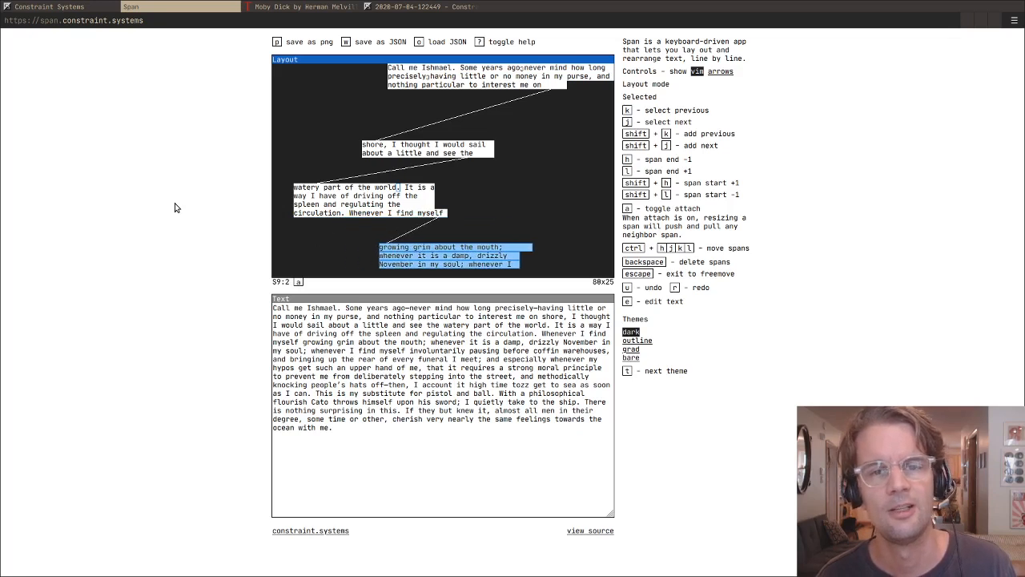
{"action": "key", "text": "ctrl+k"}
{"action": "key", "text": "ctrl+k"}
{"action": "key", "text": "ctrl+k"}
{"action": "key", "text": "ctrl+k"}
{"action": "key", "text": "ctrl+l"}
{"action": "key", "text": "ctrl+l"}
{"action": "key", "text": "ctrl+l"}
{"action": "key", "text": "ctrl+l"}
{"action": "key", "text": "ctrl+l"}
{"action": "key", "text": "ctrl+l"}
{"action": "key", "text": "ctrl+k"}
{"action": "key", "text": "ctrl+k"}
{"action": "key", "text": "ctrl+k"}
{"action": "key", "text": "ctrl+l"}
{"action": "key", "text": "ctrl+l"}
{"action": "key", "text": "ctrl+l"}
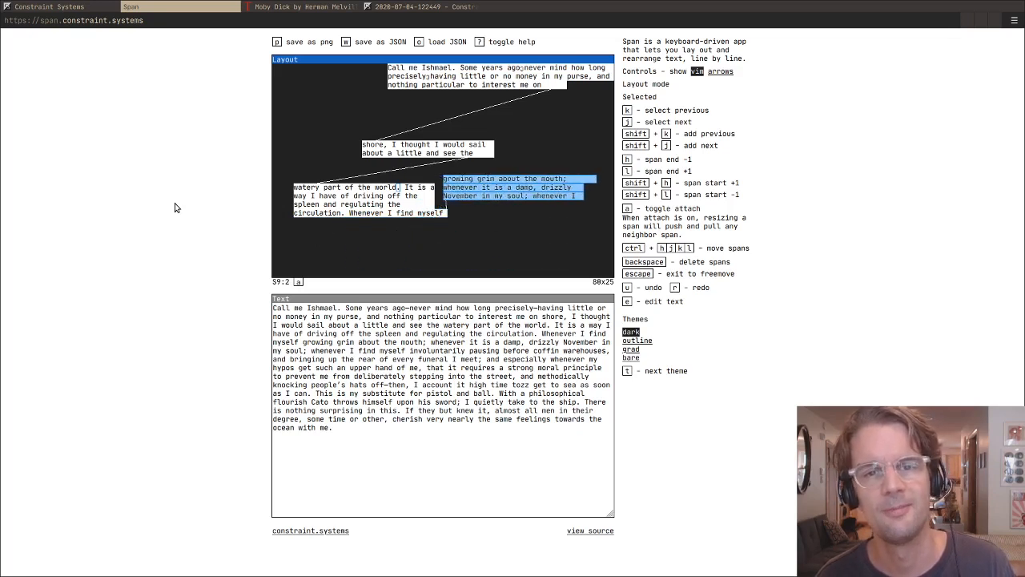
{"action": "key", "text": "ctrl+j"}
{"action": "key", "text": "ctrl+j"}
{"action": "key", "text": "ctrl+j"}
{"action": "key", "text": "Escape"}
- Shorten the "circulation" span to about 33 columns and extend the selection over all four spans of its block
{"action": "key", "text": "j"}
{"action": "key", "text": "j"}
{"action": "key", "text": "j"}
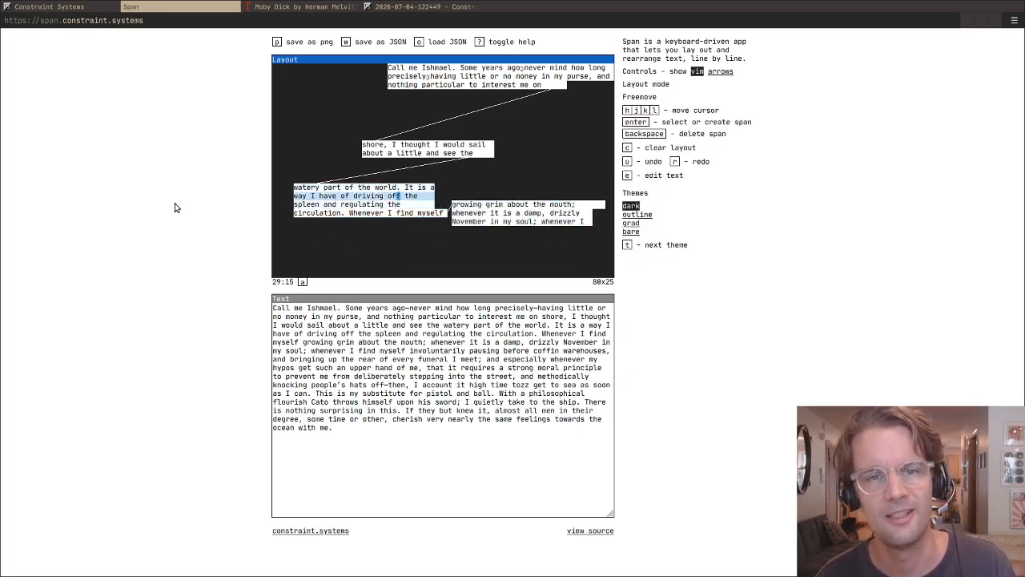
{"action": "key", "text": "Return"}
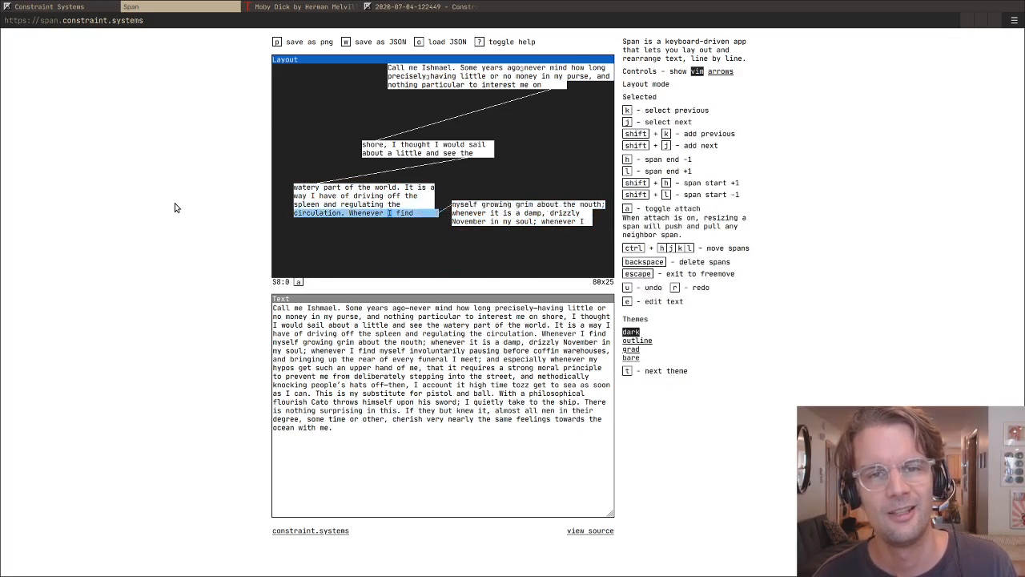
{"action": "key", "text": "shift+k"}
{"action": "key", "text": "shift+k"}
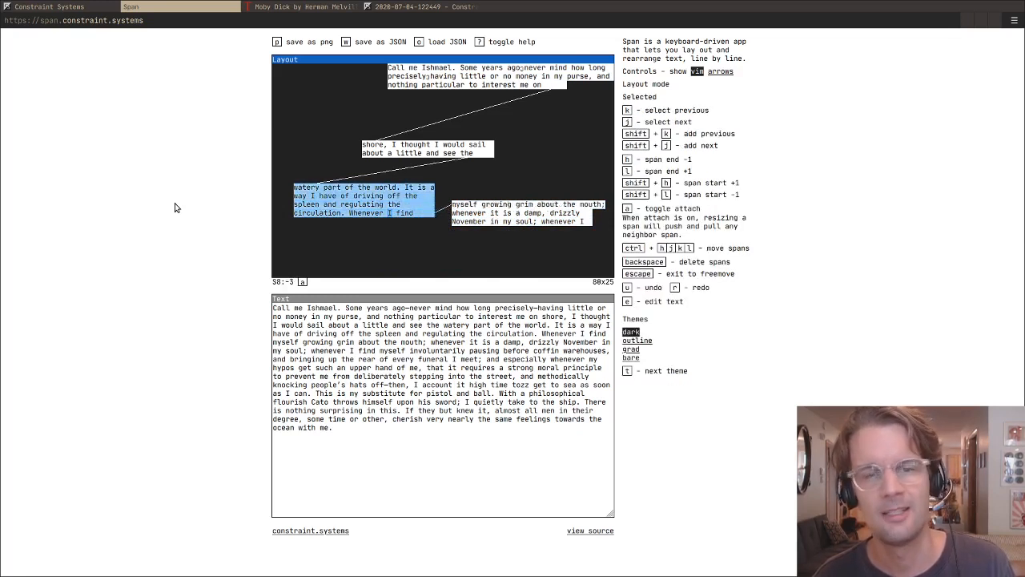
- Move the four-span block to about column 3 on rows 17 to 20
{"action": "key", "text": "ctrl+h"}
{"action": "key", "text": "ctrl+h"}
{"action": "key", "text": "ctrl+h"}
{"action": "key", "text": "ctrl+h"}
{"action": "key", "text": "ctrl+k"}
{"action": "key", "text": "ctrl+j"}
{"action": "key", "text": "ctrl+j"}
{"action": "key", "text": "ctrl+j"}
{"action": "key", "text": "ctrl+j"}
{"action": "key", "text": "ctrl+j"}
{"action": "key", "text": "ctrl+j"}
{"action": "key", "text": "ctrl+j"}
{"action": "key", "text": "ctrl+l"}
{"action": "key", "text": "ctrl+l"}
{"action": "key", "text": "ctrl+k"}
{"action": "key", "text": "ctrl+k"}
{"action": "key", "text": "ctrl+k"}
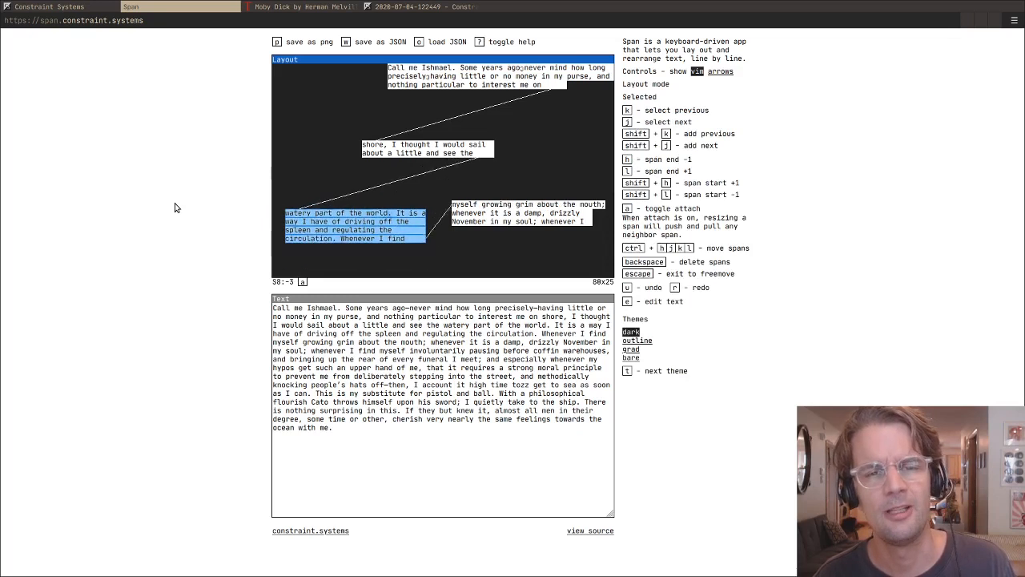
- Move the four-span block up to about column 3 on rows 6 to 9, overlapping the "shore" span
{"action": "key", "text": "ctrl+k"}
{"action": "key", "text": "ctrl+k"}
{"action": "key", "text": "ctrl+k"}
{"action": "key", "text": "ctrl+k"}
{"action": "key", "text": "ctrl+k"}
{"action": "key", "text": "ctrl+k"}
{"action": "key", "text": "ctrl+k"}
{"action": "key", "text": "ctrl+k"}
{"action": "key", "text": "ctrl+j"}
{"action": "key", "text": "ctrl+j"}
{"action": "key", "text": "ctrl+j"}
{"action": "key", "text": "ctrl+j"}
{"action": "key", "text": "ctrl+j"}
{"action": "key", "text": "ctrl+j"}
{"action": "key", "text": "ctrl+j"}
{"action": "key", "text": "ctrl+j"}
{"action": "key", "text": "ctrl+k"}
{"action": "key", "text": "ctrl+k"}
{"action": "key", "text": "ctrl+k"}
{"action": "key", "text": "ctrl+k"}
{"action": "key", "text": "ctrl+k"}
{"action": "key", "text": "ctrl+k"}
{"action": "key", "text": "ctrl+k"}
{"action": "key", "text": "ctrl+k"}
{"action": "key", "text": "ctrl+k"}
{"action": "key", "text": "ctrl+k"}
{"action": "key", "text": "ctrl+k"}
{"action": "key", "text": "ctrl+k"}
{"action": "key", "text": "ctrl+j"}
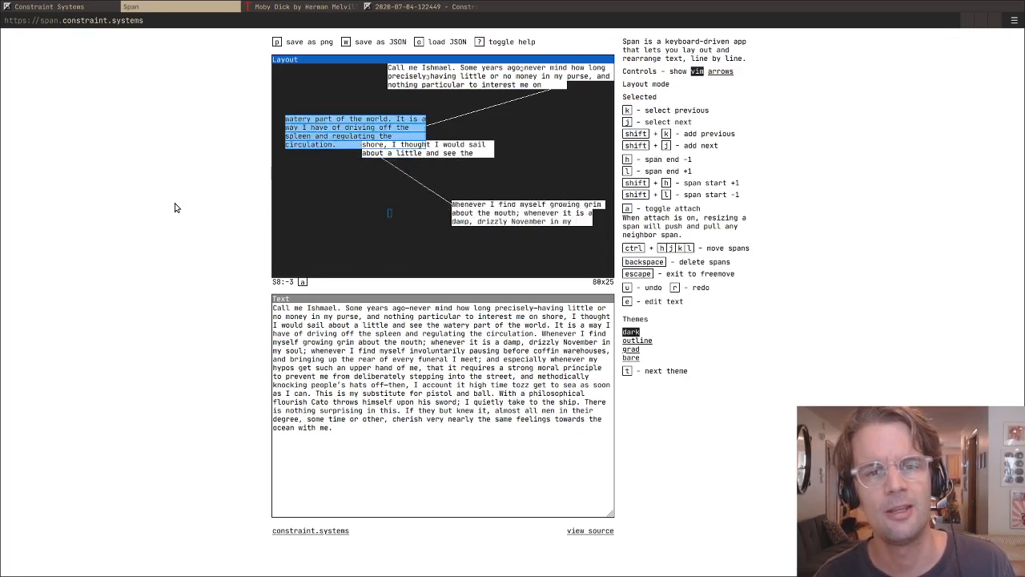
- Move the four-span block to about column 16 on rows 17 to 20, overlapping the three-span group
{"action": "key", "text": "ctrl+j"}
{"action": "key", "text": "ctrl+j"}
{"action": "key", "text": "ctrl+j"}
{"action": "key", "text": "ctrl+j"}
{"action": "key", "text": "ctrl+j"}
{"action": "key", "text": "ctrl+j"}
{"action": "key", "text": "ctrl+j"}
{"action": "key", "text": "ctrl+j"}
{"action": "key", "text": "ctrl+j"}
{"action": "key", "text": "ctrl+j"}
{"action": "key", "text": "ctrl+j"}
{"action": "key", "text": "ctrl+l"}
{"action": "key", "text": "ctrl+l"}
{"action": "key", "text": "ctrl+l"}
{"action": "key", "text": "ctrl+l"}
{"action": "key", "text": "ctrl+l"}
{"action": "key", "text": "ctrl+l"}
{"action": "key", "text": "ctrl+l"}
{"action": "key", "text": "ctrl+l"}
{"action": "key", "text": "ctrl+l"}
{"action": "key", "text": "ctrl+l"}
{"action": "key", "text": "ctrl+l"}
{"action": "key", "text": "ctrl+l"}
{"action": "key", "text": "ctrl+l"}
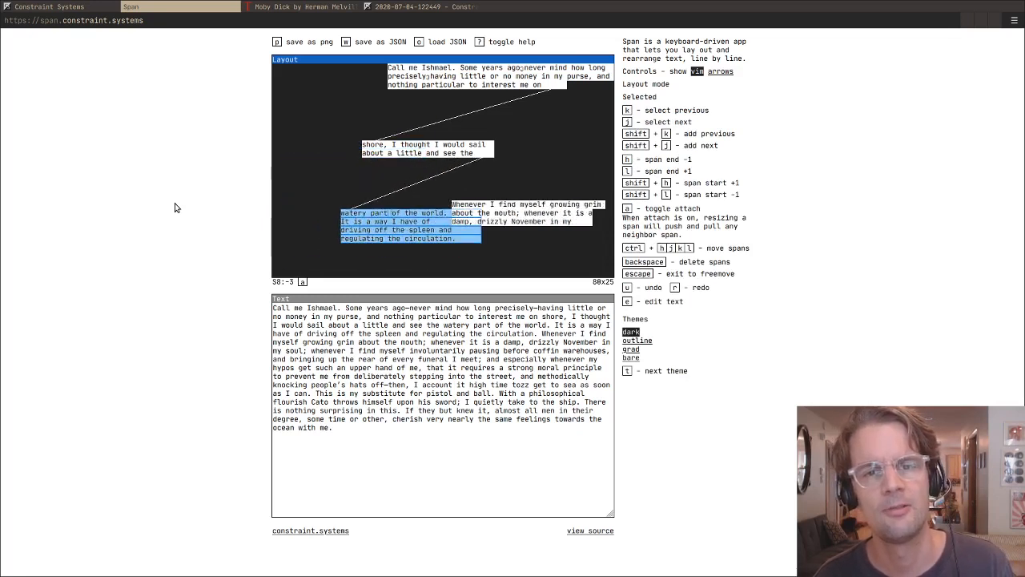
- Move the four-span block to about column 7 on rows 16 to 19, clear of the three-span group
{"action": "key", "text": "ctrl+k"}
{"action": "key", "text": "ctrl+k"}
{"action": "key", "text": "ctrl+k"}
{"action": "key", "text": "ctrl+k"}
{"action": "key", "text": "ctrl+k"}
{"action": "key", "text": "ctrl+h"}
{"action": "key", "text": "ctrl+h"}
{"action": "key", "text": "ctrl+h"}
{"action": "key", "text": "ctrl+h"}
{"action": "key", "text": "ctrl+h"}
{"action": "key", "text": "ctrl+h"}
{"action": "key", "text": "ctrl+h"}
{"action": "key", "text": "ctrl+h"}
{"action": "key", "text": "ctrl+h"}
{"action": "key", "text": "ctrl+j"}
{"action": "key", "text": "ctrl+j"}
{"action": "key", "text": "ctrl+j"}
{"action": "key", "text": "ctrl+j"}
{"action": "key", "text": "ctrl+j"}
{"action": "key", "text": "ctrl+k"}
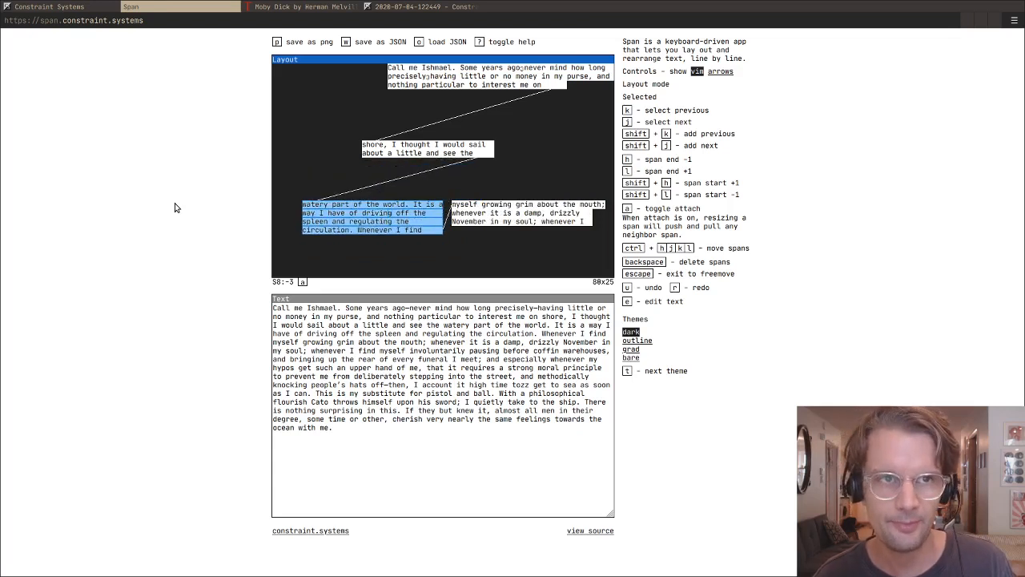
- Move the four-span block to about column 18 on rows 14 to 17, running into the three-span group
{"action": "key", "text": "ctrl+k"}
{"action": "key", "text": "ctrl+k"}
{"action": "key", "text": "ctrl+k"}
{"action": "key", "text": "ctrl+k"}
{"action": "key", "text": "ctrl+j"}
{"action": "key", "text": "ctrl+j"}
{"action": "key", "text": "ctrl+j"}
{"action": "key", "text": "ctrl+j"}
{"action": "key", "text": "ctrl+j"}
{"action": "key", "text": "ctrl+l"}
{"action": "key", "text": "ctrl+l"}
{"action": "key", "text": "ctrl+l"}
{"action": "key", "text": "ctrl+l"}
{"action": "key", "text": "ctrl+l"}
{"action": "key", "text": "ctrl+l"}
{"action": "key", "text": "ctrl+l"}
{"action": "key", "text": "ctrl+l"}
{"action": "key", "text": "ctrl+l"}
{"action": "key", "text": "ctrl+l"}
{"action": "key", "text": "ctrl+l"}
{"action": "key", "text": "ctrl+k"}
{"action": "key", "text": "ctrl+k"}
{"action": "key", "text": "ctrl+k"}
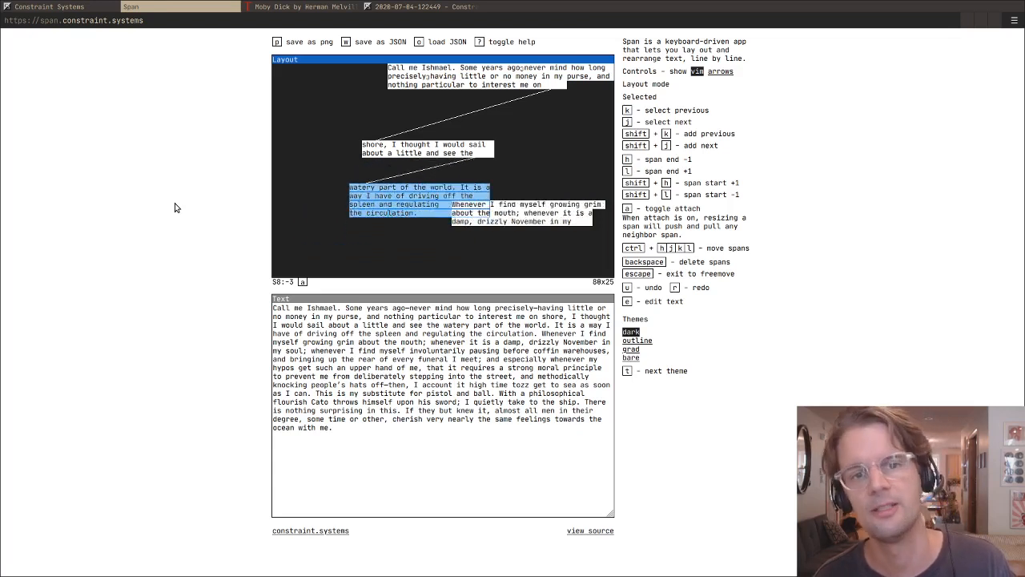
- Move the four-span block back to about column 6 on rows 17 to 20
{"action": "key", "text": "ctrl+k"}
{"action": "key", "text": "ctrl+h"}
{"action": "key", "text": "ctrl+h"}
{"action": "key", "text": "ctrl+h"}
{"action": "key", "text": "ctrl+h"}
{"action": "key", "text": "ctrl+h"}
{"action": "key", "text": "ctrl+h"}
{"action": "key", "text": "ctrl+h"}
{"action": "key", "text": "ctrl+h"}
{"action": "key", "text": "ctrl+h"}
{"action": "key", "text": "ctrl+h"}
{"action": "key", "text": "ctrl+h"}
{"action": "key", "text": "ctrl+h"}
{"action": "key", "text": "ctrl+j"}
{"action": "key", "text": "ctrl+j"}
{"action": "key", "text": "ctrl+j"}
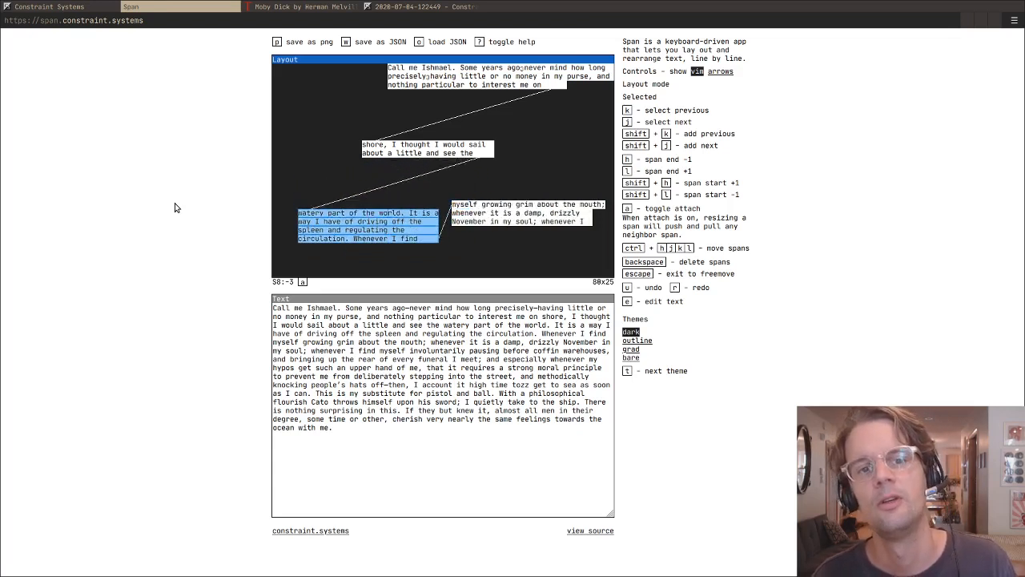
- Move the four-span block to about column 11 on rows 11 to 14, directly beneath the "shore" pair
{"action": "key", "text": "ctrl+k"}
{"action": "key", "text": "ctrl+k"}
{"action": "key", "text": "ctrl+k"}
{"action": "key", "text": "ctrl+k"}
{"action": "key", "text": "ctrl+k"}
{"action": "key", "text": "ctrl+k"}
{"action": "key", "text": "ctrl+k"}
{"action": "key", "text": "ctrl+k"}
{"action": "key", "text": "ctrl+k"}
{"action": "key", "text": "ctrl+l"}
{"action": "key", "text": "ctrl+l"}
{"action": "key", "text": "ctrl+l"}
{"action": "key", "text": "ctrl+l"}
{"action": "key", "text": "ctrl+l"}
{"action": "key", "text": "ctrl+j"}
{"action": "key", "text": "ctrl+j"}
{"action": "key", "text": "ctrl+j"}
{"action": "key", "text": "ctrl+j"}
{"action": "key", "text": "ctrl+j"}
{"action": "key", "text": "ctrl+j"}
{"action": "key", "text": "ctrl+j"}
{"action": "key", "text": "ctrl+j"}
{"action": "key", "text": "ctrl+j"}
{"action": "key", "text": "ctrl+j"}
{"action": "key", "text": "ctrl+j"}
{"action": "key", "text": "ctrl+j"}
{"action": "key", "text": "ctrl+j"}
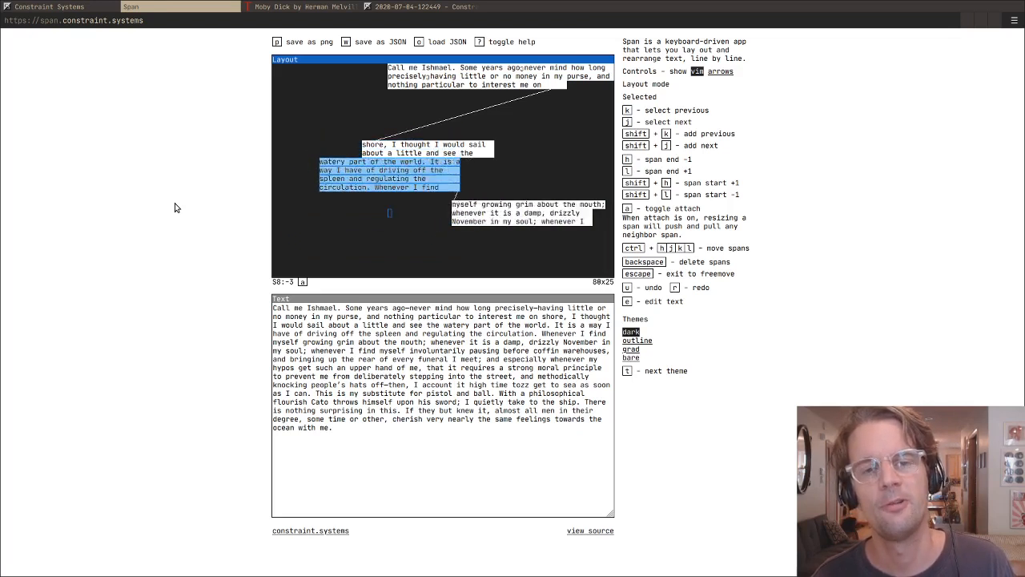
- Place the four-span block at about column 8 on rows 20 to 23 and select only its first span
{"action": "key", "text": "ctrl+h"}
{"action": "key", "text": "ctrl+h"}
{"action": "key", "text": "ctrl+h"}
{"action": "key", "text": "k"}
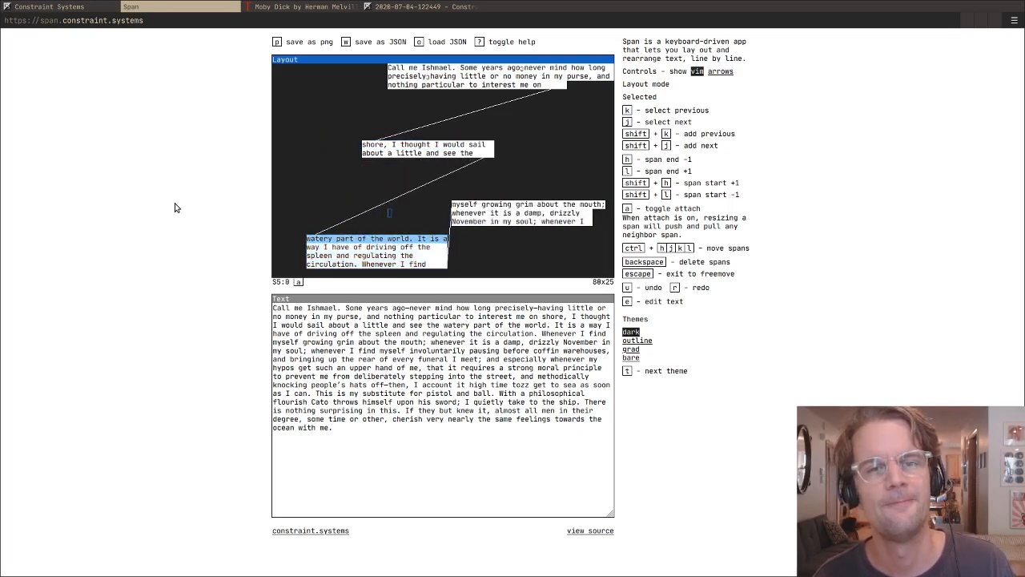
- Move the two-span "shore" pair three columns left and one row up, and select only its second span
{"action": "key", "text": "k"}
{"action": "key", "text": "k"}
{"action": "key", "text": "k"}
{"action": "key", "text": "j"}
{"action": "key", "text": "j"}
{"action": "key", "text": "k"}
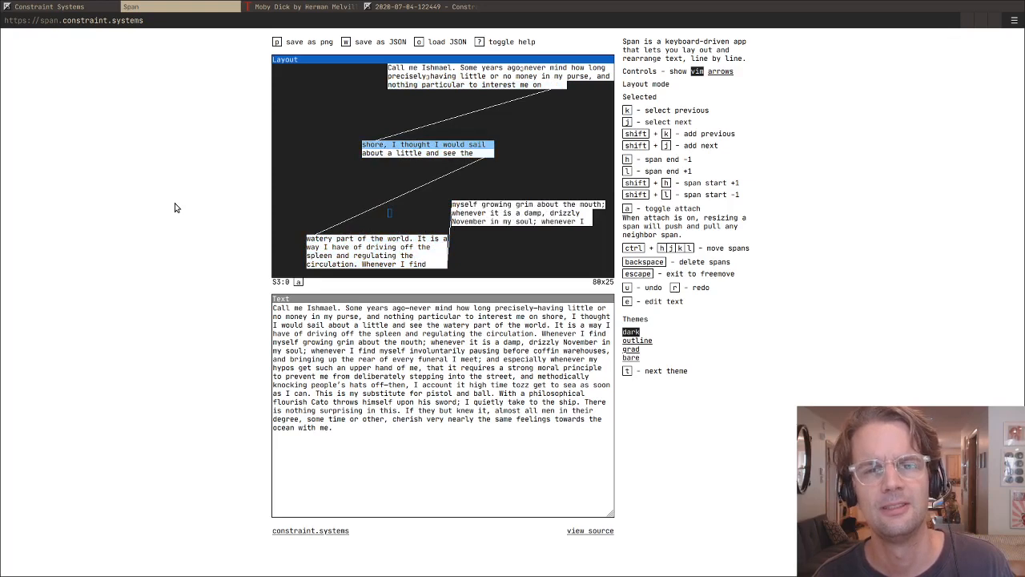
{"action": "key", "text": "shift+j"}
{"action": "key", "text": "ctrl+h"}
{"action": "key", "text": "ctrl+h"}
{"action": "key", "text": "ctrl+h"}
{"action": "key", "text": "ctrl+k"}
{"action": "key", "text": "j"}
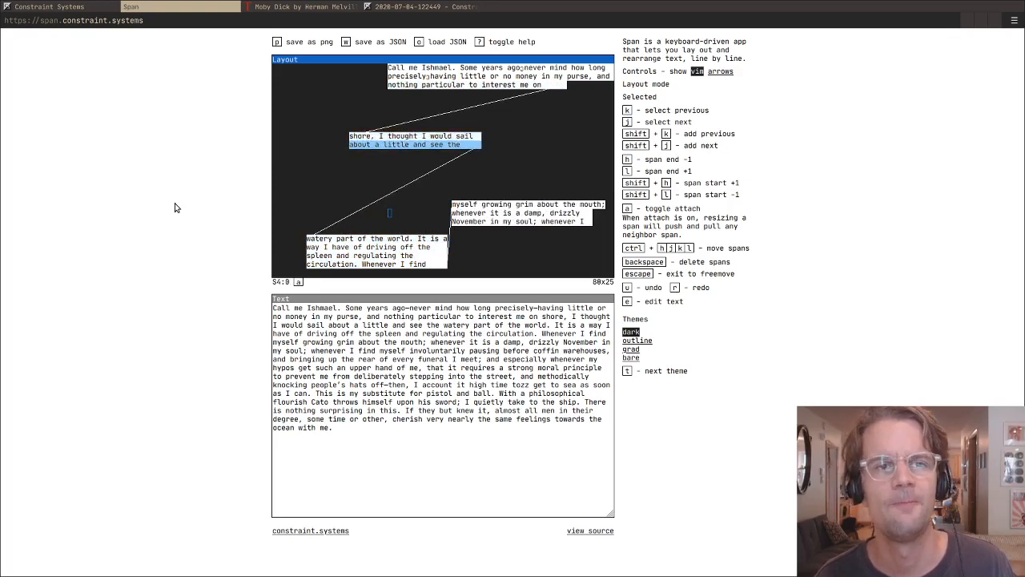
- Return to the Constraint Systems page and reset its zoom to the default level
{"action": "left_click", "coordinate": [85, 14]}
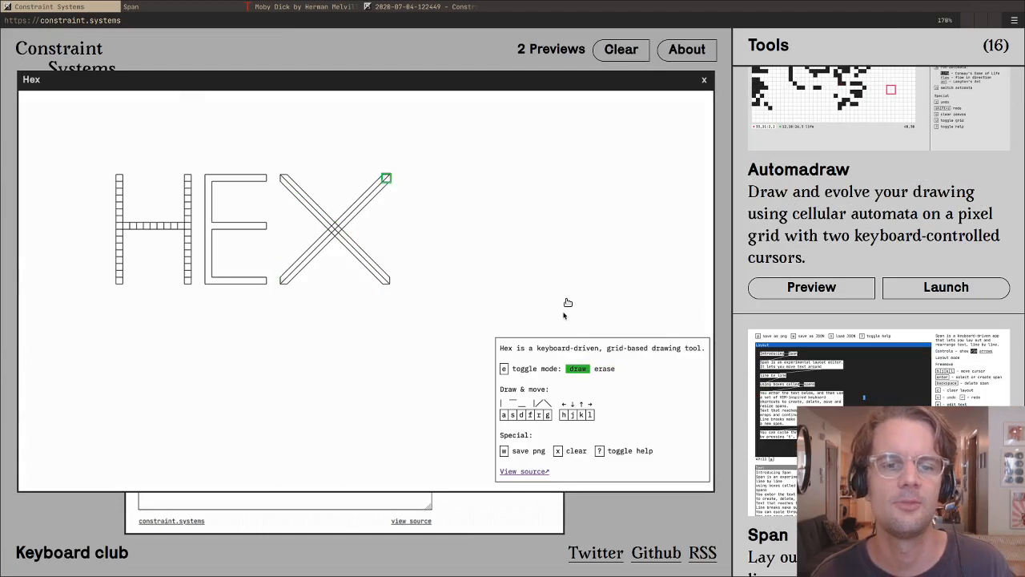
{"action": "key", "text": "ctrl+0"}
{"action": "scroll", "coordinate": [966, 271], "scroll_direction": "up", "scroll_amount": 3}
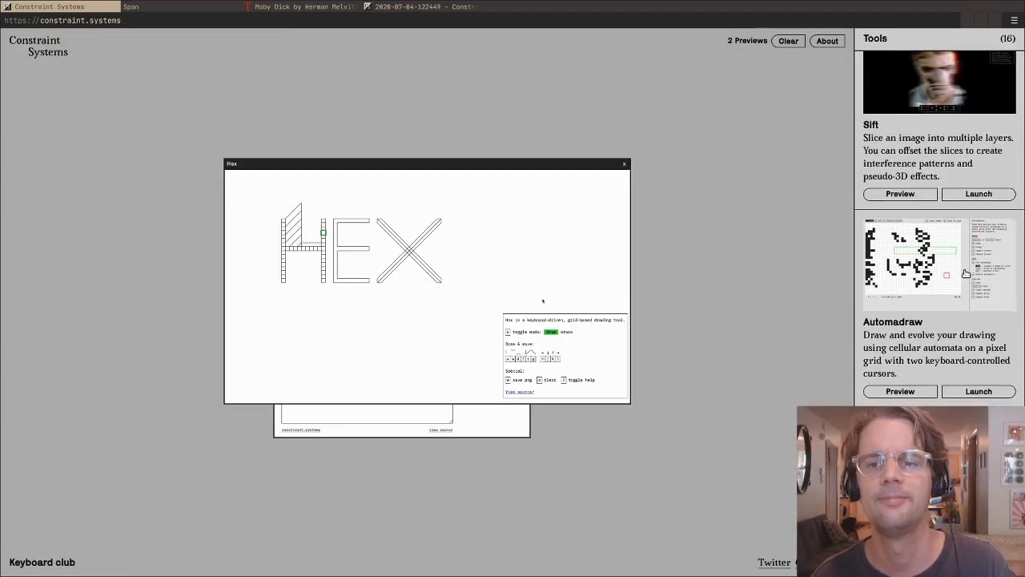
- Open previews of Sift and Automadraw from the tools list and bring the Span preview in front of them
{"action": "left_click", "coordinate": [923, 132]}
{"action": "scroll", "coordinate": [920, 151], "scroll_direction": "down", "scroll_amount": 3}
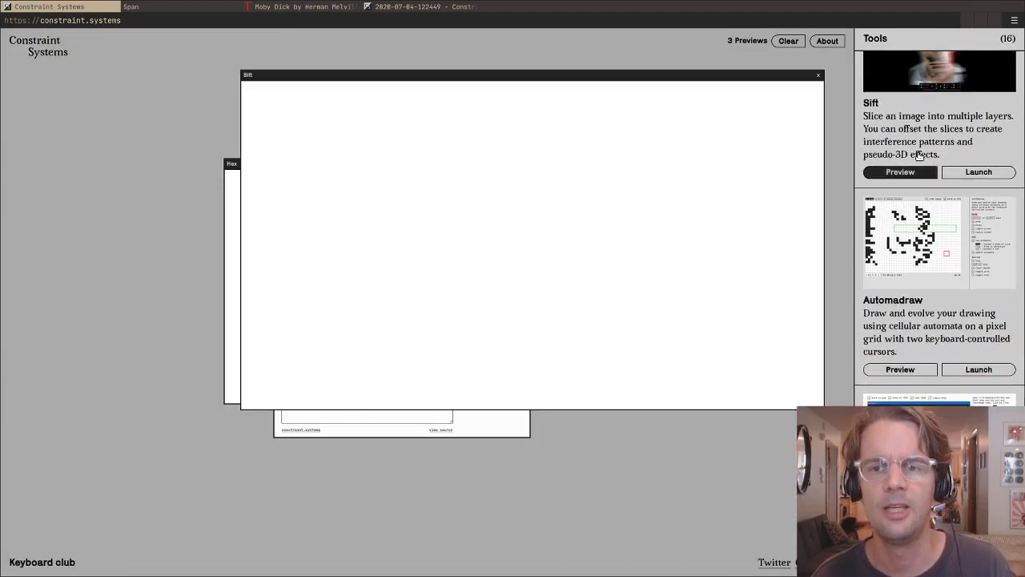
{"action": "left_click", "coordinate": [917, 150]}
{"action": "scroll", "coordinate": [914, 147], "scroll_direction": "down", "scroll_amount": 2}
{"action": "left_click", "coordinate": [913, 146]}
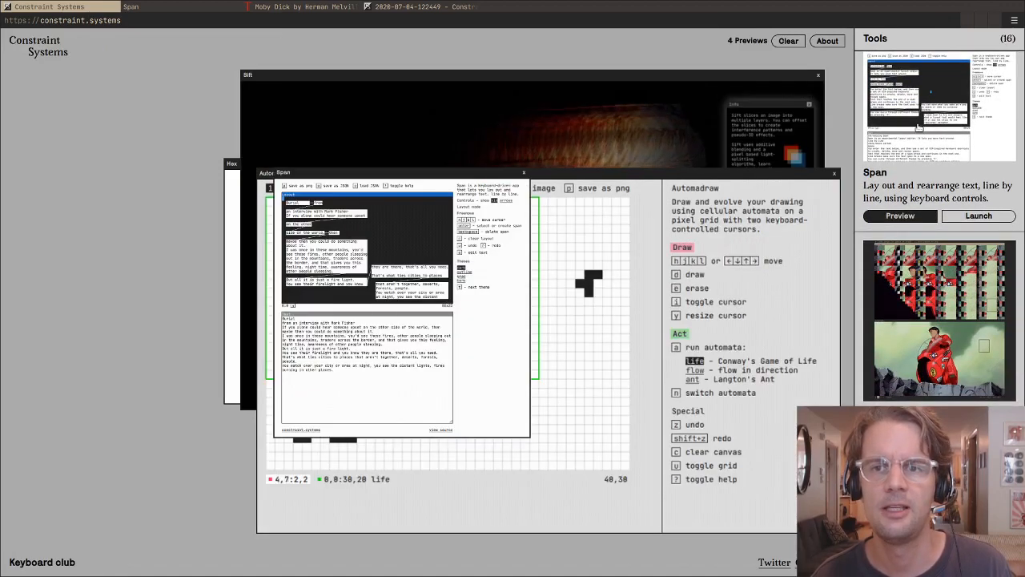
- Browse the tools list past Span, looking over the entries from Collapse and Res to Pal, Bix and Moire
{"action": "scroll", "coordinate": [915, 176], "scroll_direction": "down", "scroll_amount": 3}
{"action": "scroll", "coordinate": [915, 214], "scroll_direction": "down", "scroll_amount": 12}
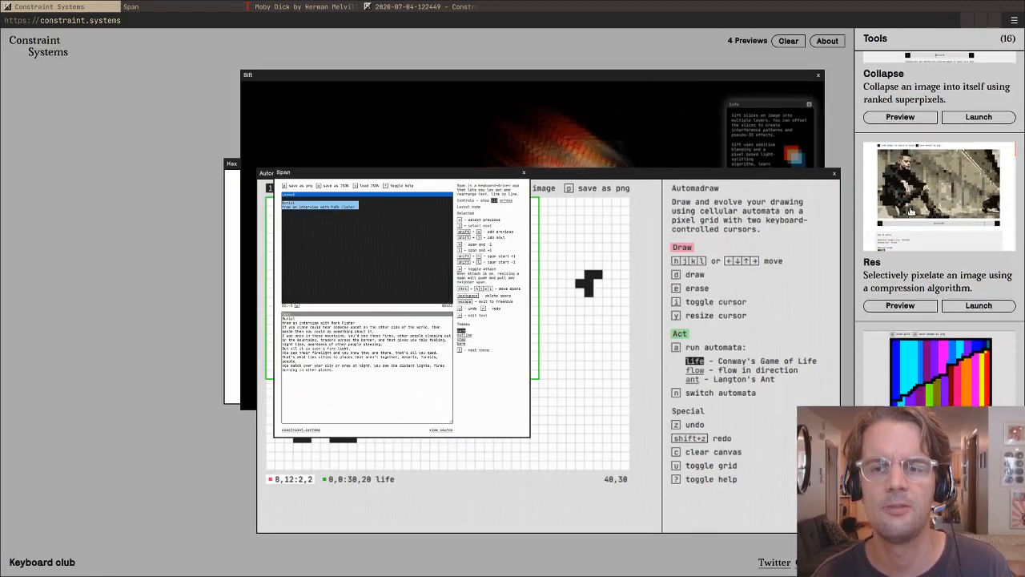
{"action": "scroll", "coordinate": [897, 197], "scroll_direction": "up", "scroll_amount": 1}
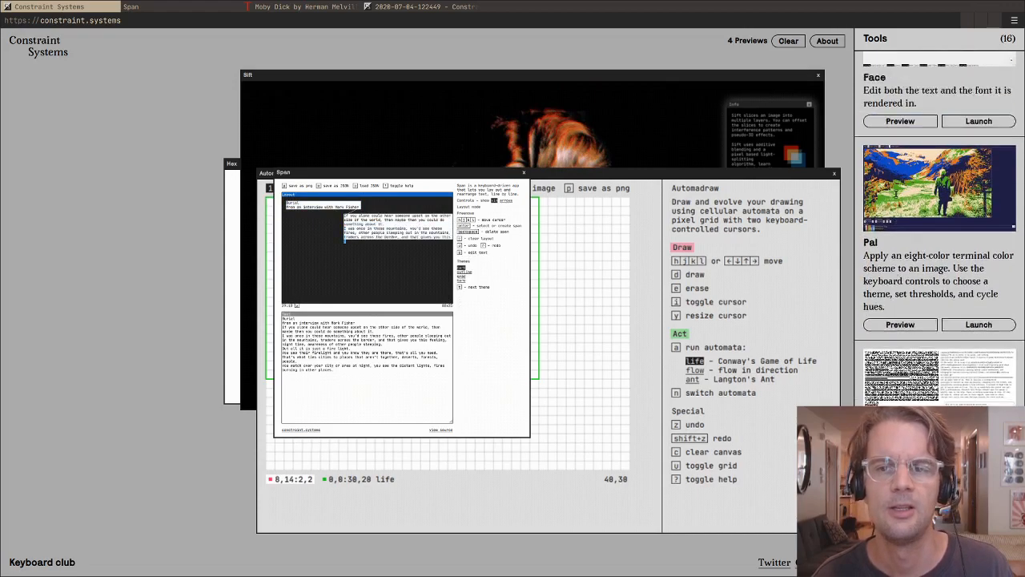
{"action": "scroll", "coordinate": [895, 196], "scroll_direction": "down", "scroll_amount": 9}
{"action": "scroll", "coordinate": [894, 194], "scroll_direction": "down", "scroll_amount": 5}
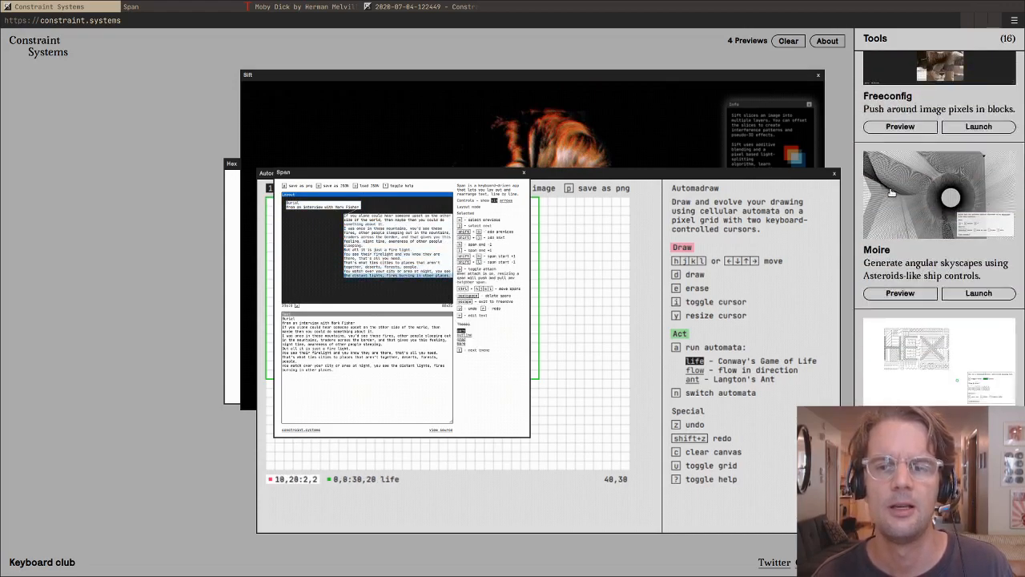
{"action": "scroll", "coordinate": [890, 192], "scroll_direction": "up", "scroll_amount": 12}
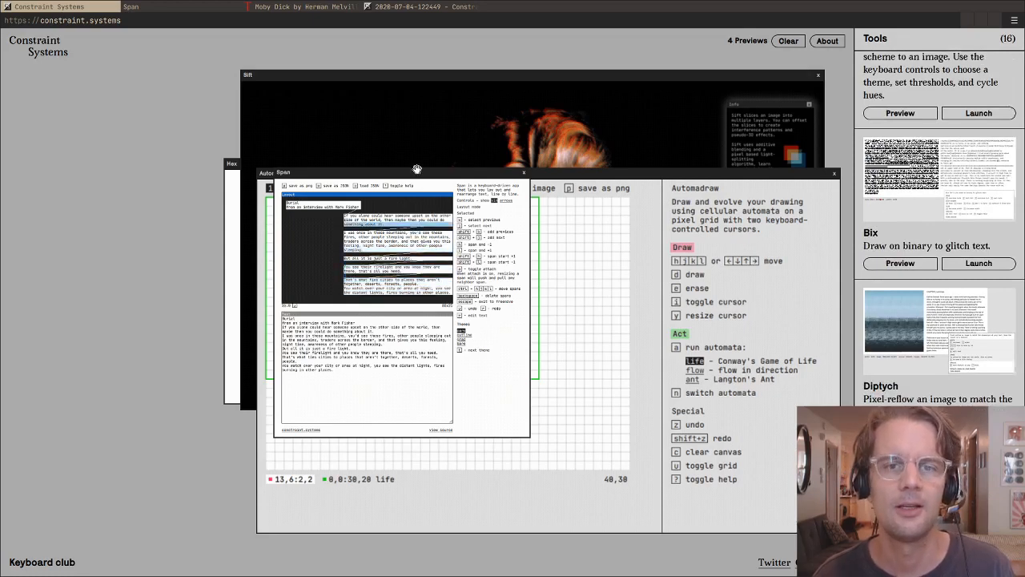
- Move the Span preview clear of the Sift window and enlarge it until its layout and key list are readable
{"action": "left_click_drag", "start_coordinate": [416, 170], "coordinate": [237, 53]}
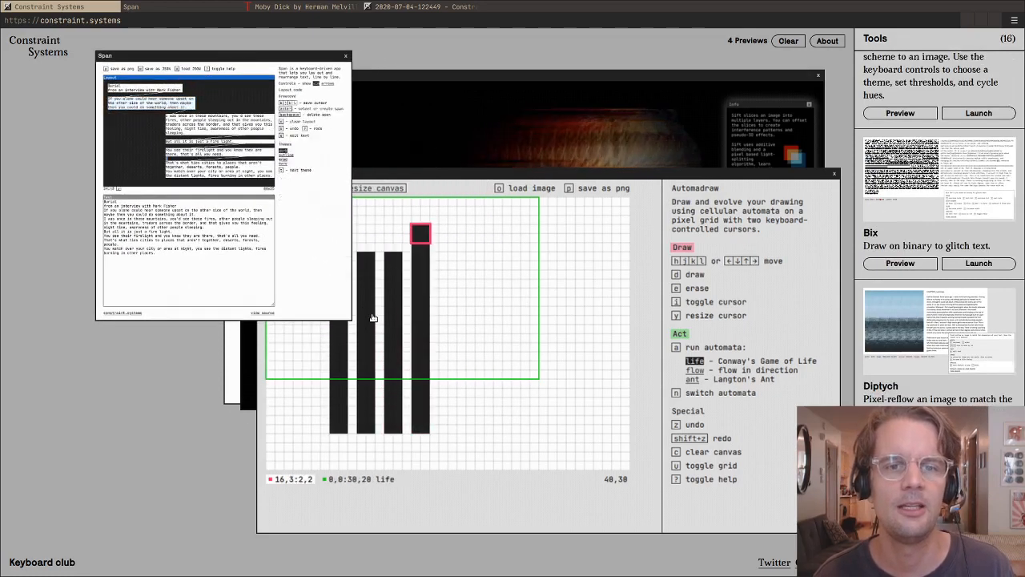
{"action": "left_click_drag", "start_coordinate": [351, 314], "coordinate": [564, 534]}
{"action": "key", "text": "j"}
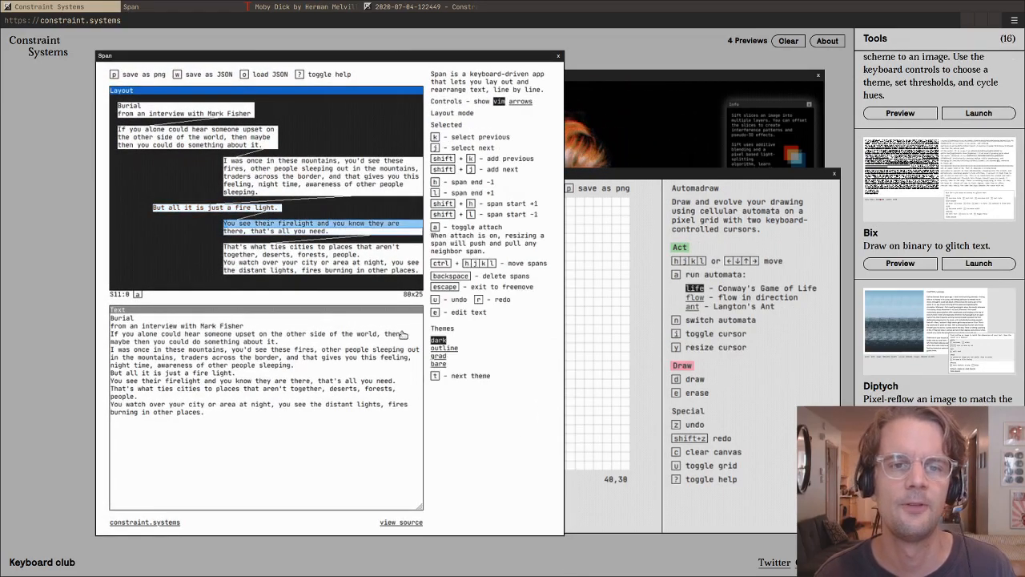
{"action": "left_click_drag", "start_coordinate": [328, 57], "coordinate": [357, 55]}
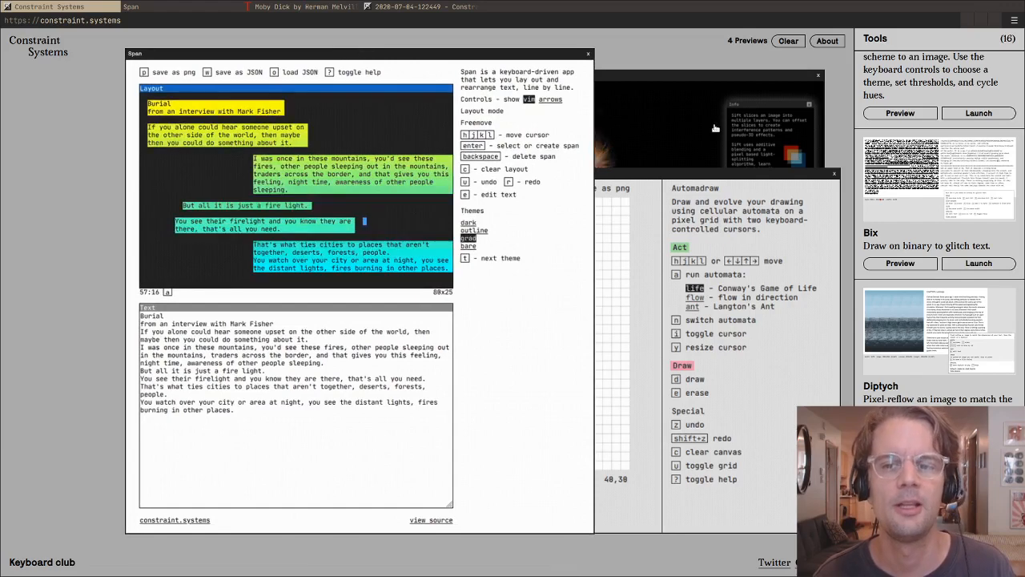
- Bring the Hex preview to the front, enlarge it and place it over the Span preview
{"action": "scroll", "coordinate": [911, 290], "scroll_direction": "down", "scroll_amount": 1}
{"action": "scroll", "coordinate": [910, 291], "scroll_direction": "down", "scroll_amount": 4}
{"action": "left_click", "coordinate": [899, 394]}
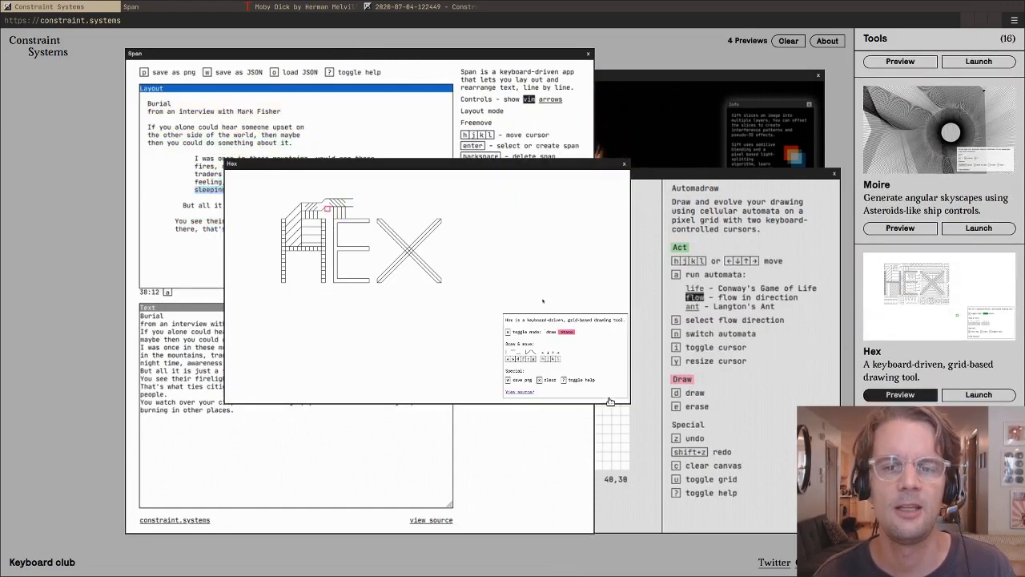
{"action": "mouse_move", "coordinate": [625, 398]}
{"action": "left_mouse_down"}
{"action": "mouse_move", "coordinate": [751, 470]}
{"action": "mouse_move", "coordinate": [745, 464]}
{"action": "left_mouse_up"}
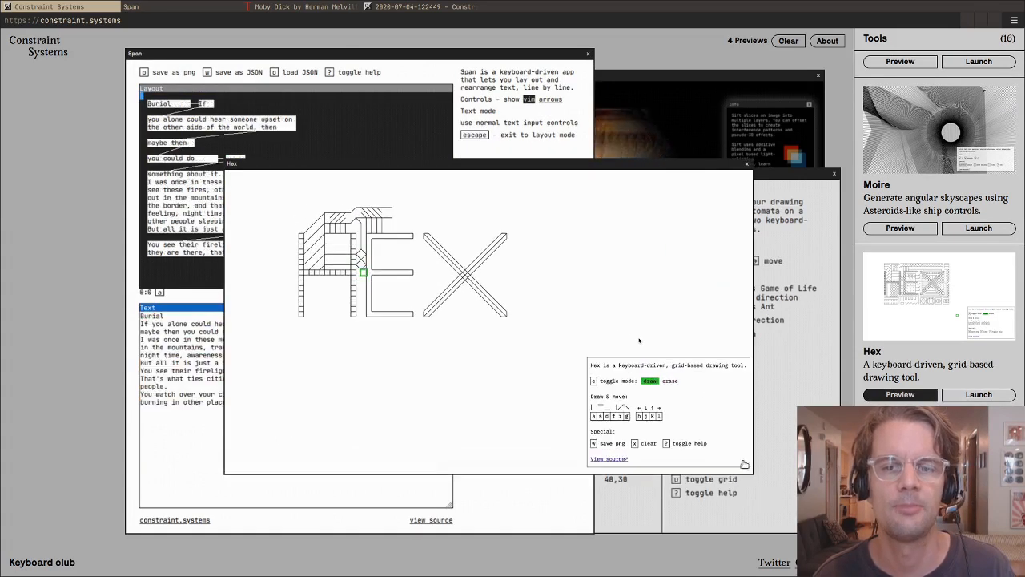
{"action": "left_click_drag", "start_coordinate": [578, 164], "coordinate": [401, 92]}
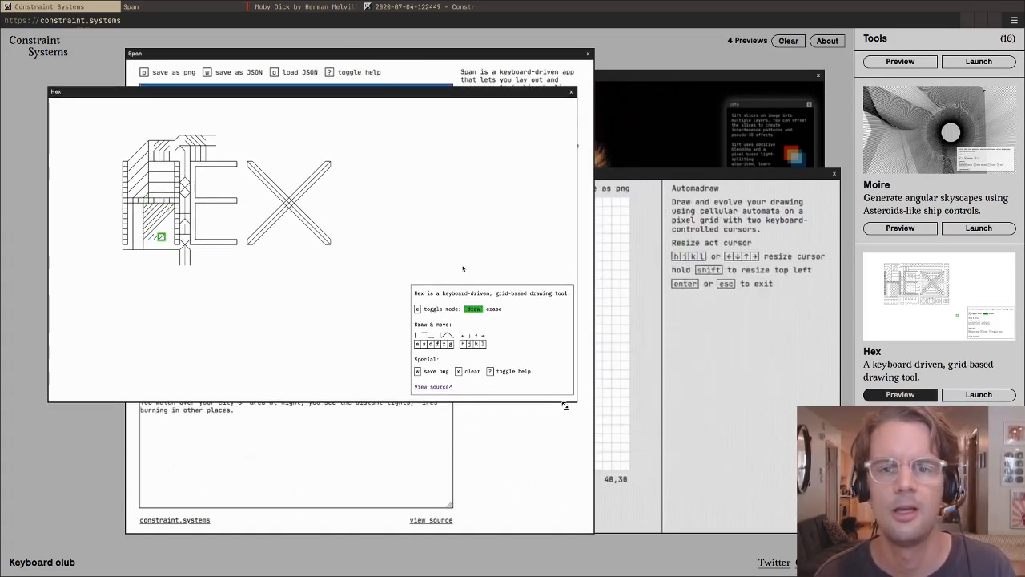
{"action": "mouse_move", "coordinate": [565, 406]}
{"action": "left_mouse_down"}
{"action": "mouse_move", "coordinate": [600, 439]}
{"action": "mouse_move", "coordinate": [677, 484]}
{"action": "left_mouse_up"}
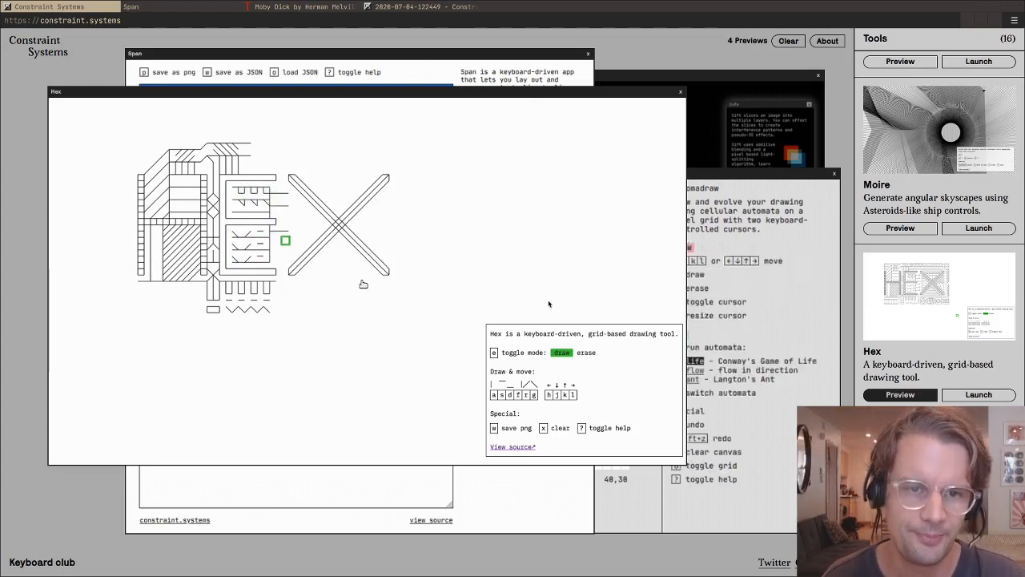
- Bring the Span preview in front of Hex, and glance at the standalone Span page before returning to the previews
{"action": "left_click", "coordinate": [361, 482]}
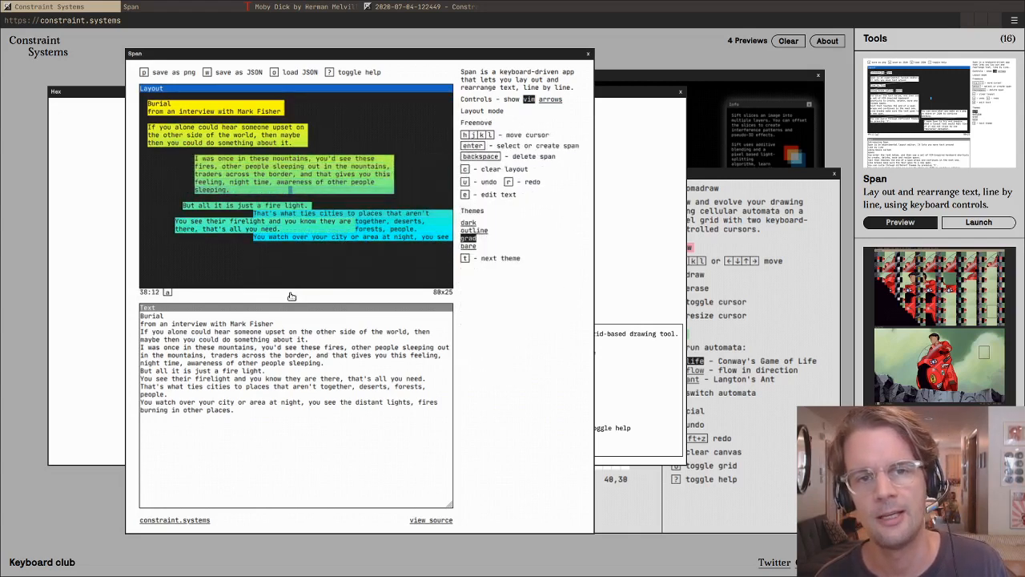
{"action": "key", "text": "t"}
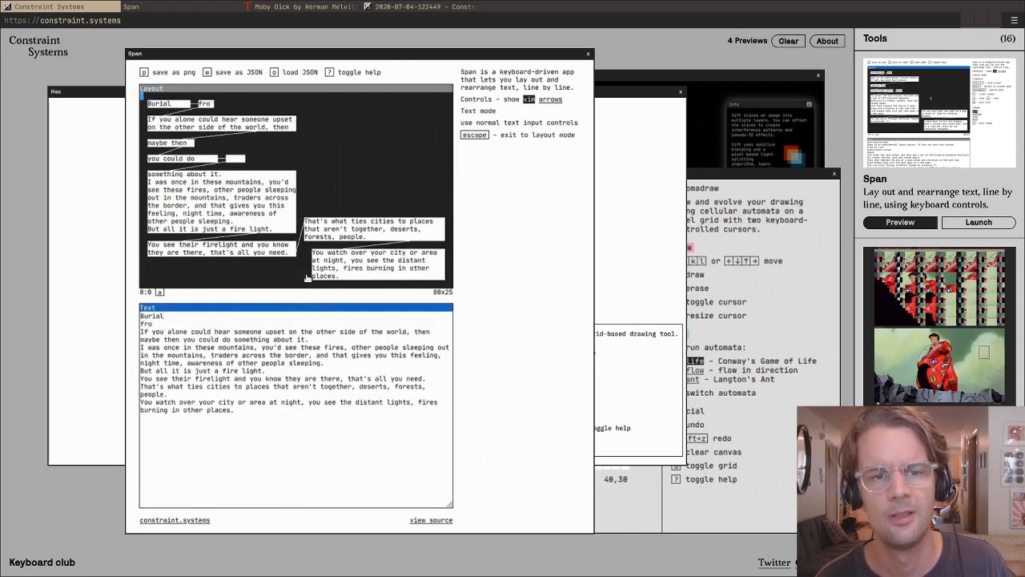
{"action": "left_click", "coordinate": [179, 9]}
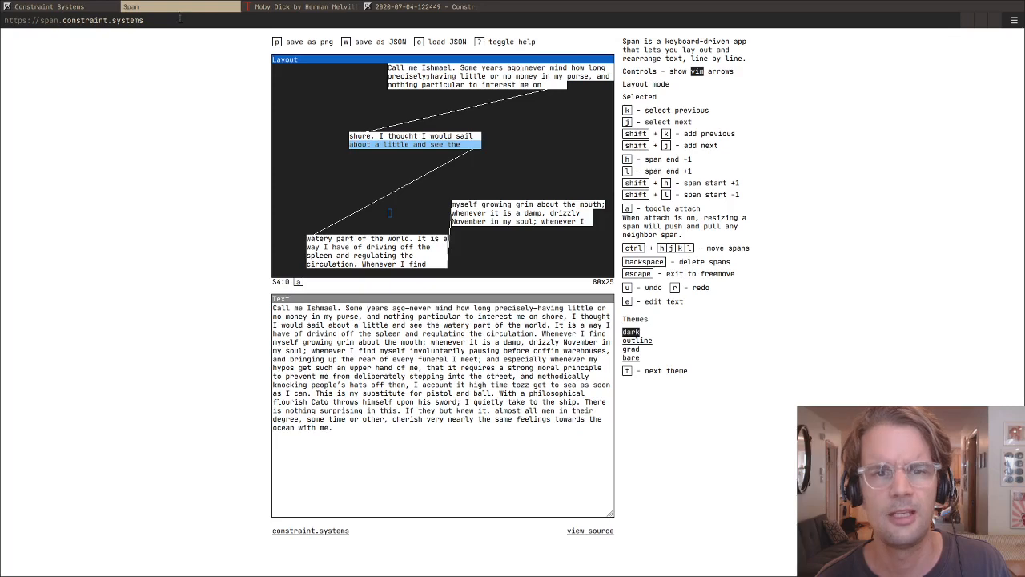
{"action": "left_click", "coordinate": [70, 10]}
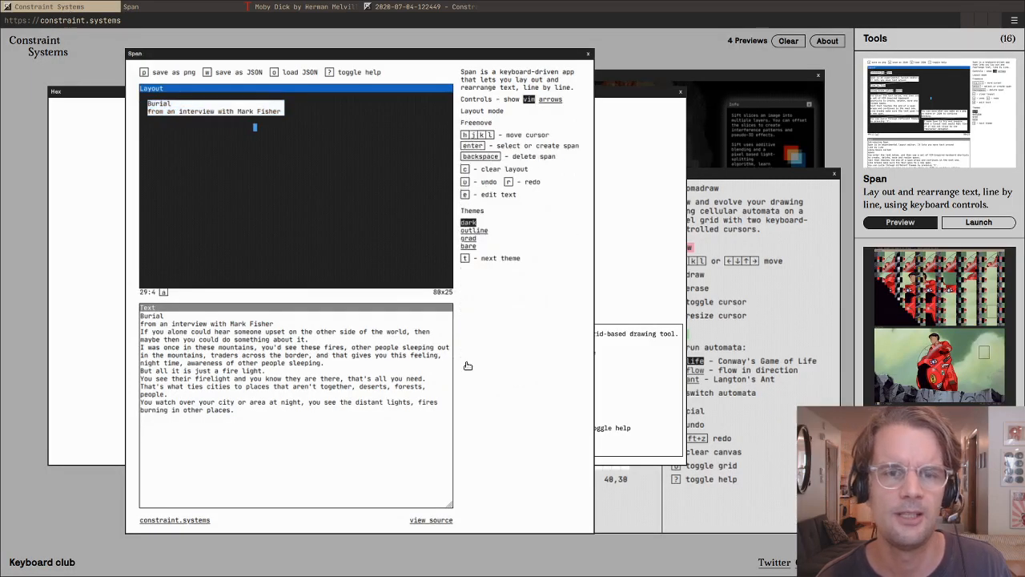
- Try smaller and larger sizes for the Span preview, leave it slightly enlarged and shift it away from the Hex drawing
{"action": "left_click_drag", "start_coordinate": [585, 532], "coordinate": [606, 537]}
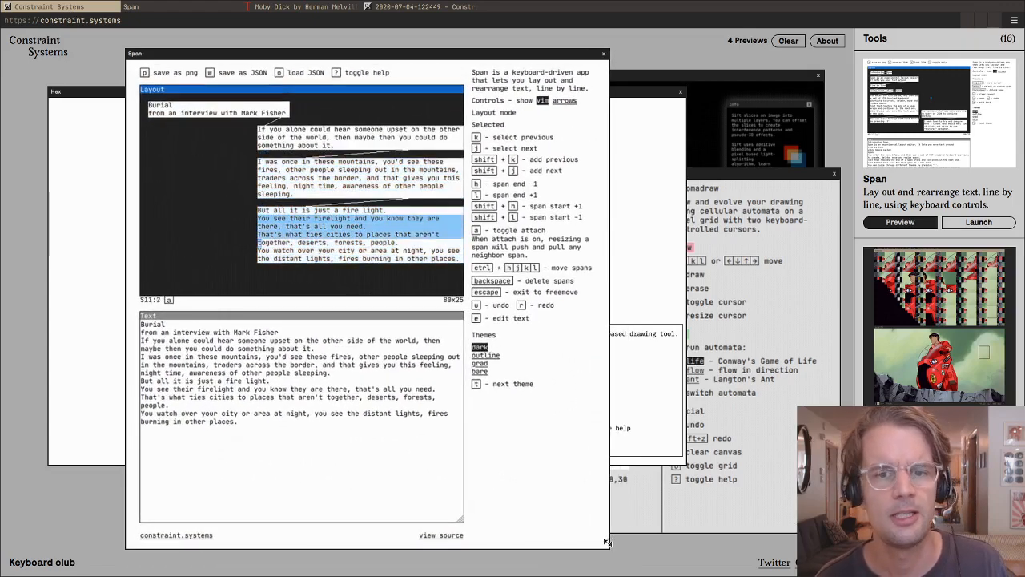
{"action": "left_click_drag", "start_coordinate": [607, 543], "coordinate": [548, 506]}
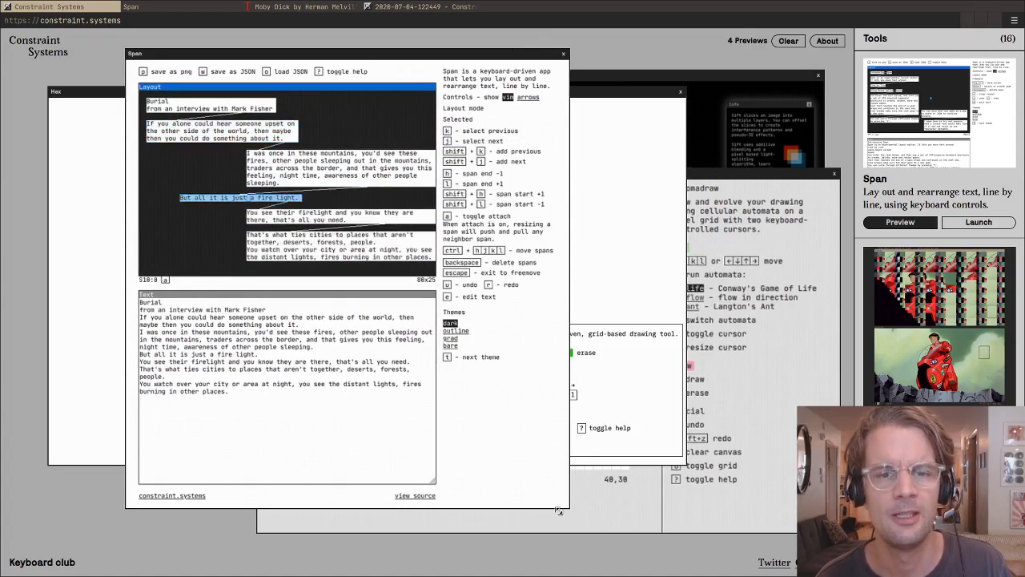
{"action": "left_click_drag", "start_coordinate": [559, 510], "coordinate": [606, 549]}
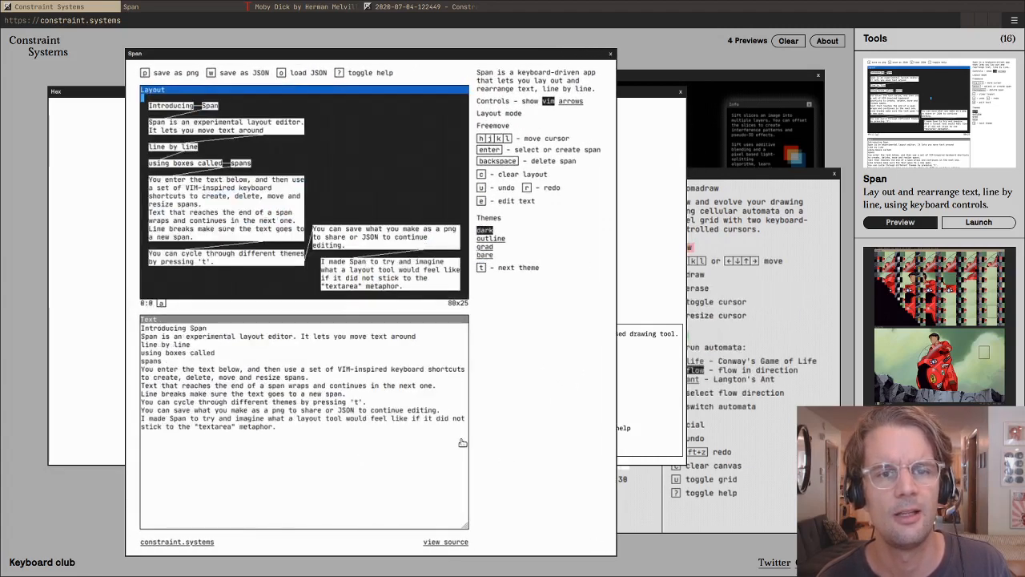
{"action": "left_click_drag", "start_coordinate": [415, 55], "coordinate": [483, 54]}
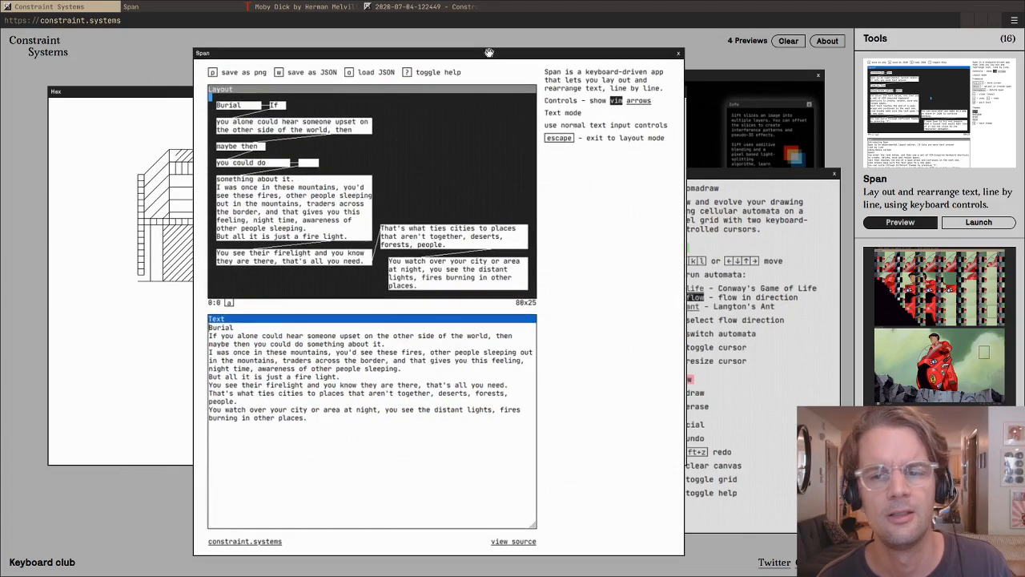